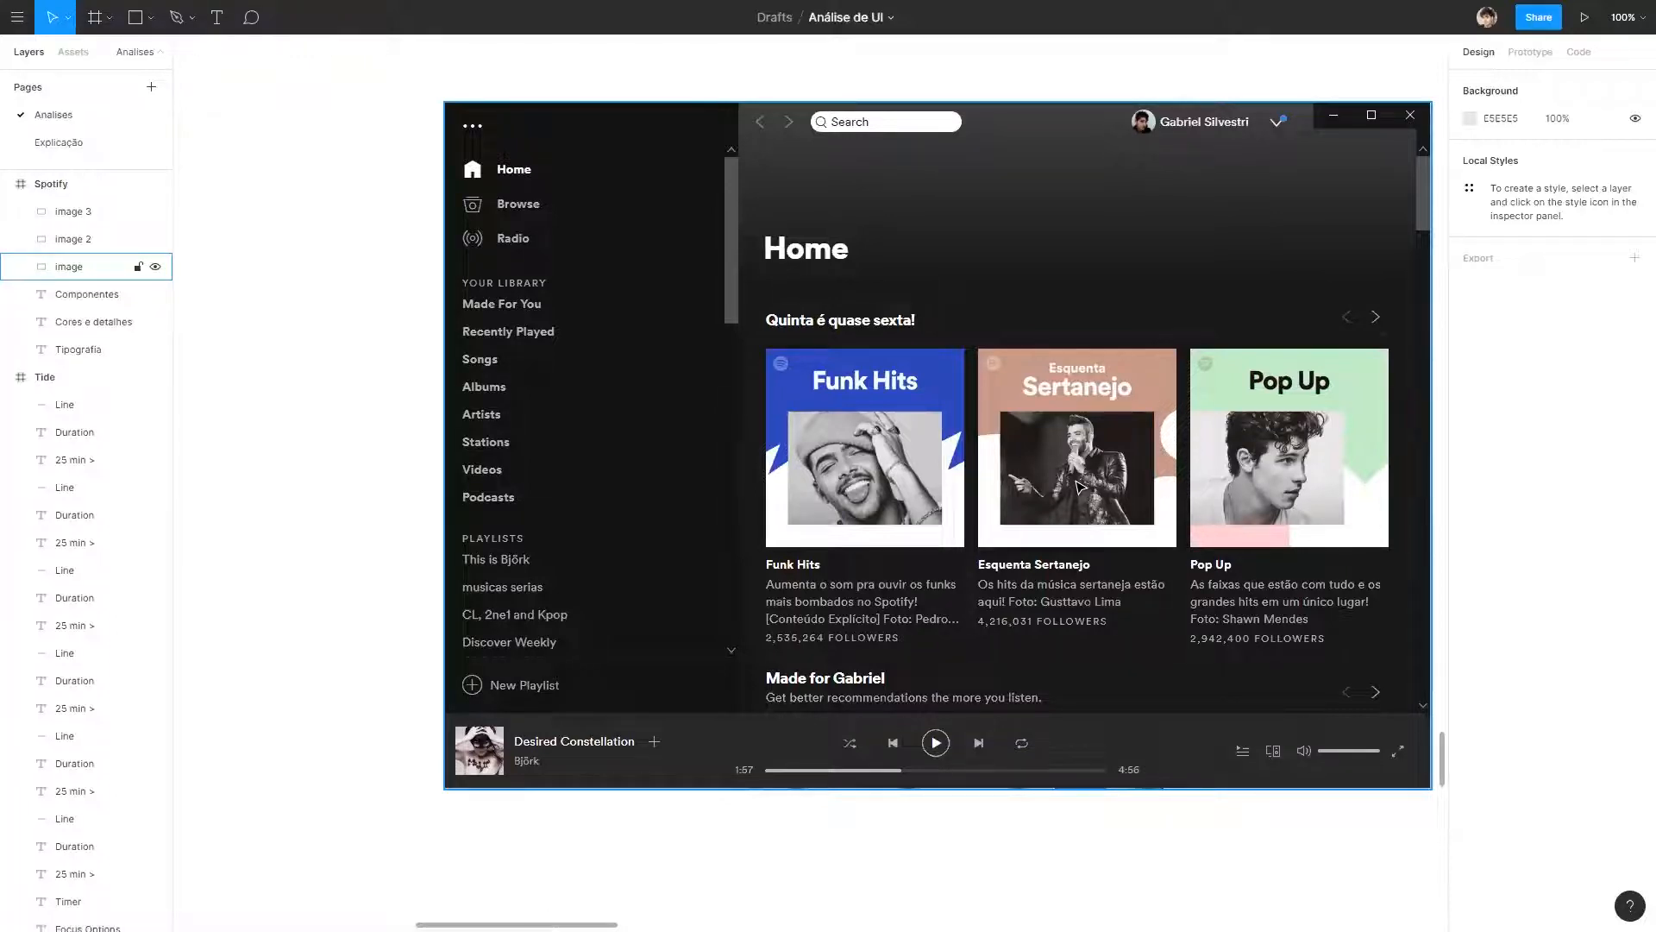
# Open the Explicação page and read through the notes on passive versus active analysis, the learning cone and the three analysis stages.
pyautogui.click(122, 143)
pyautogui.scroll(-2, 1235, 363)
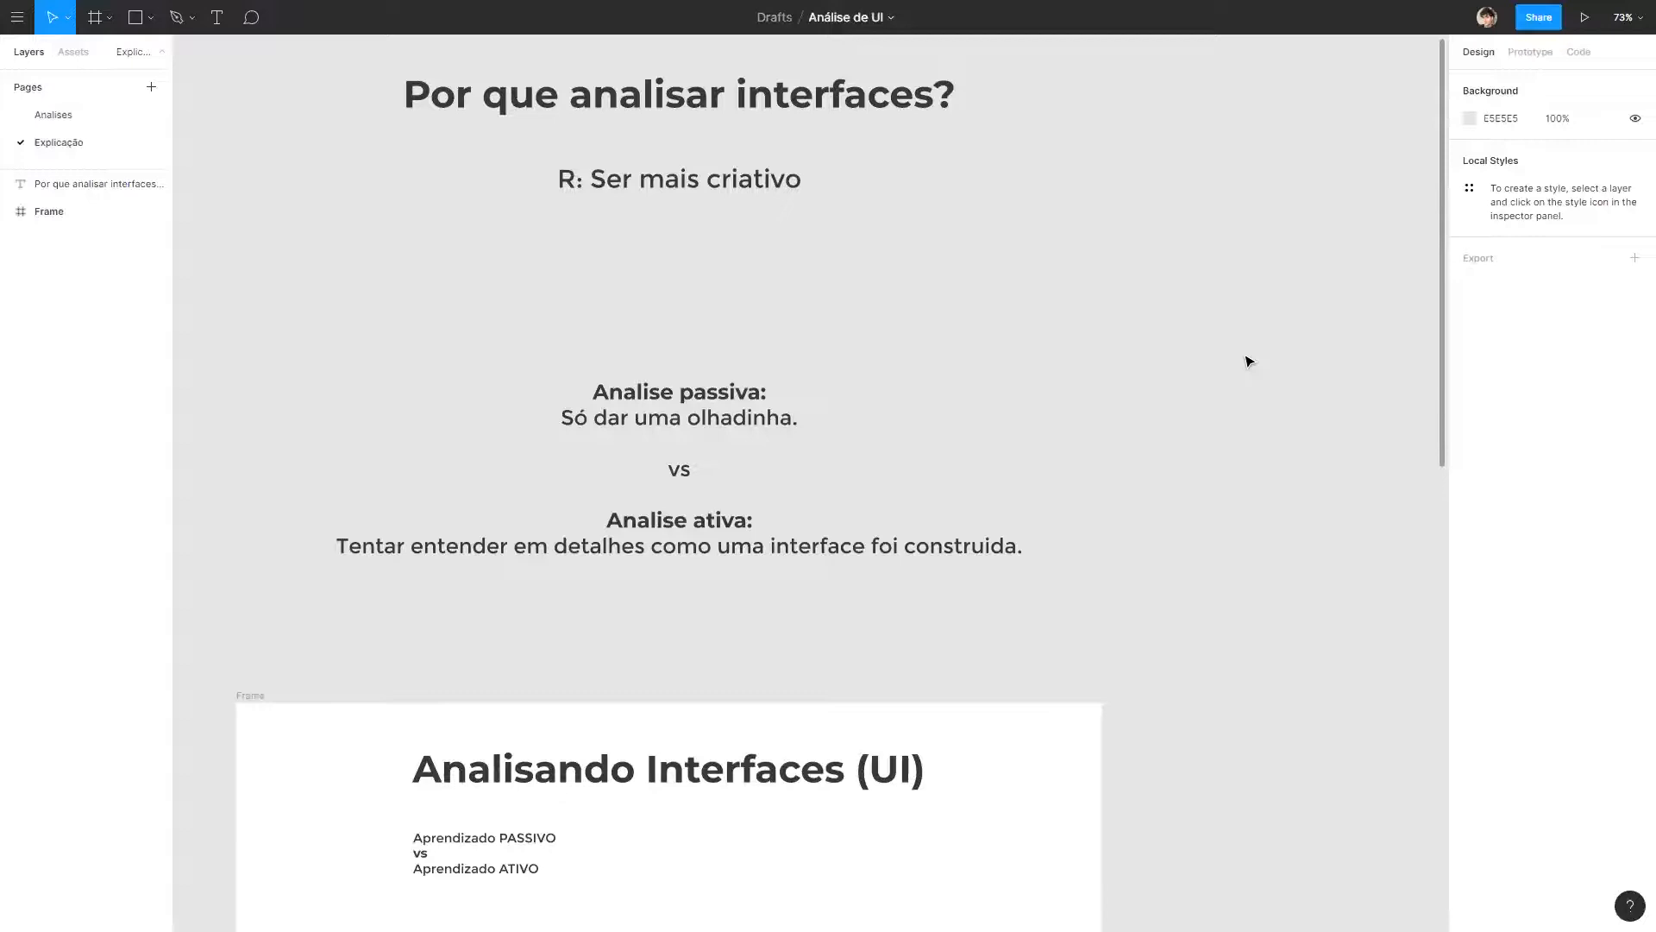
pyautogui.scroll(-3, 1213, 259)
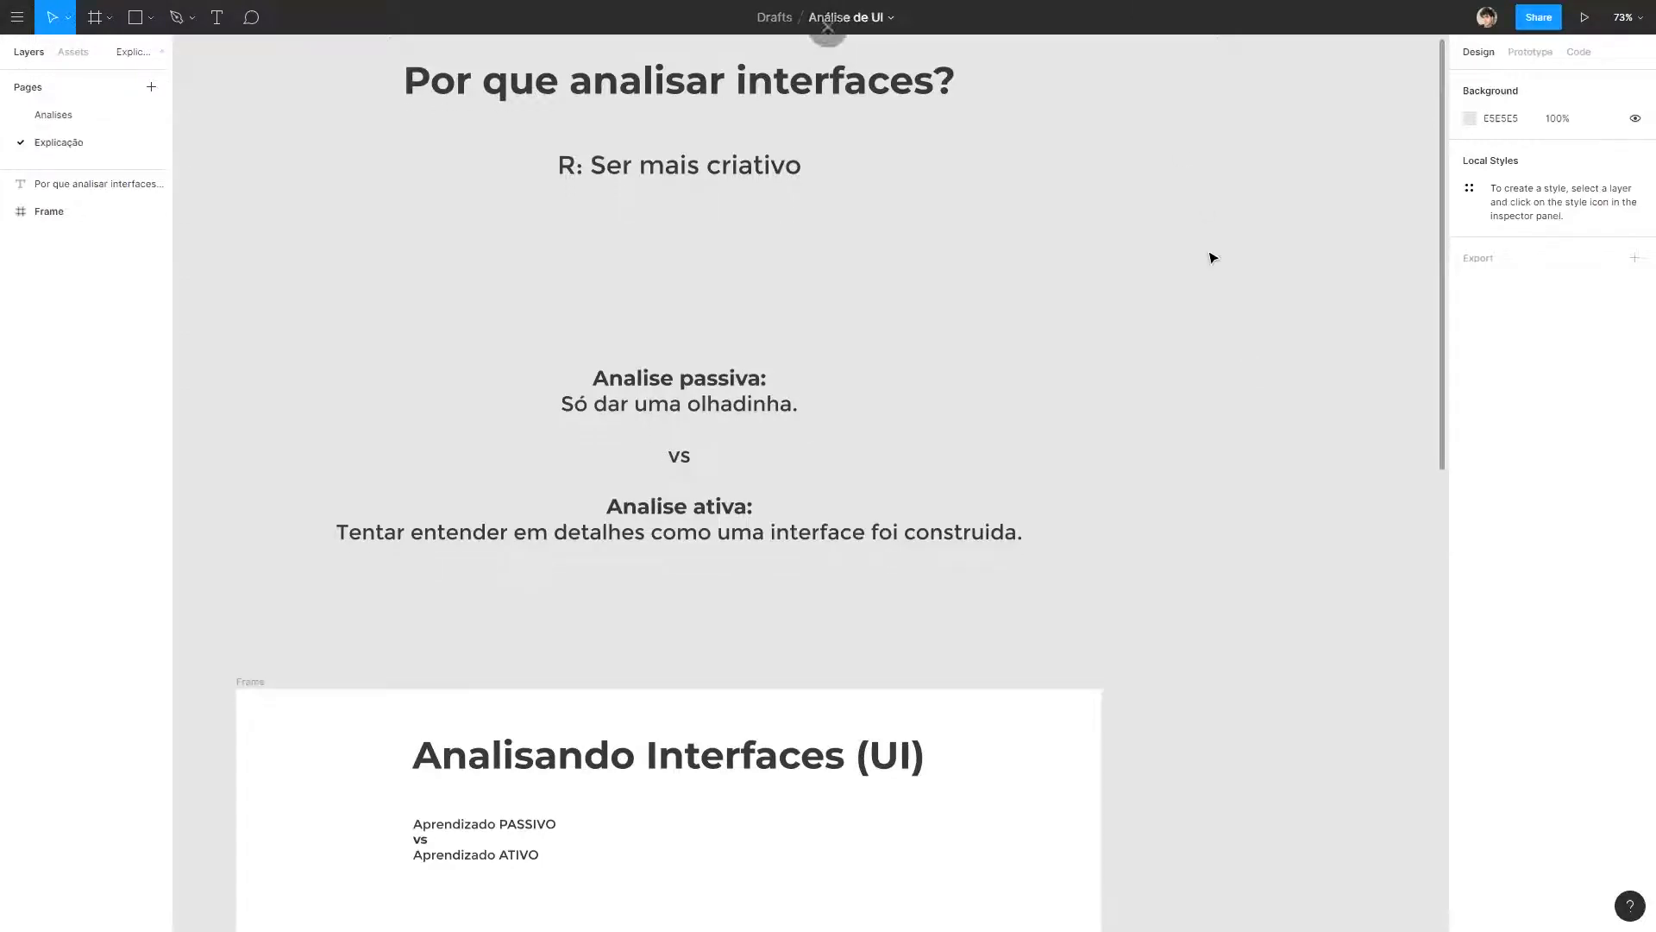
pyautogui.scroll(-5, 956, 502)
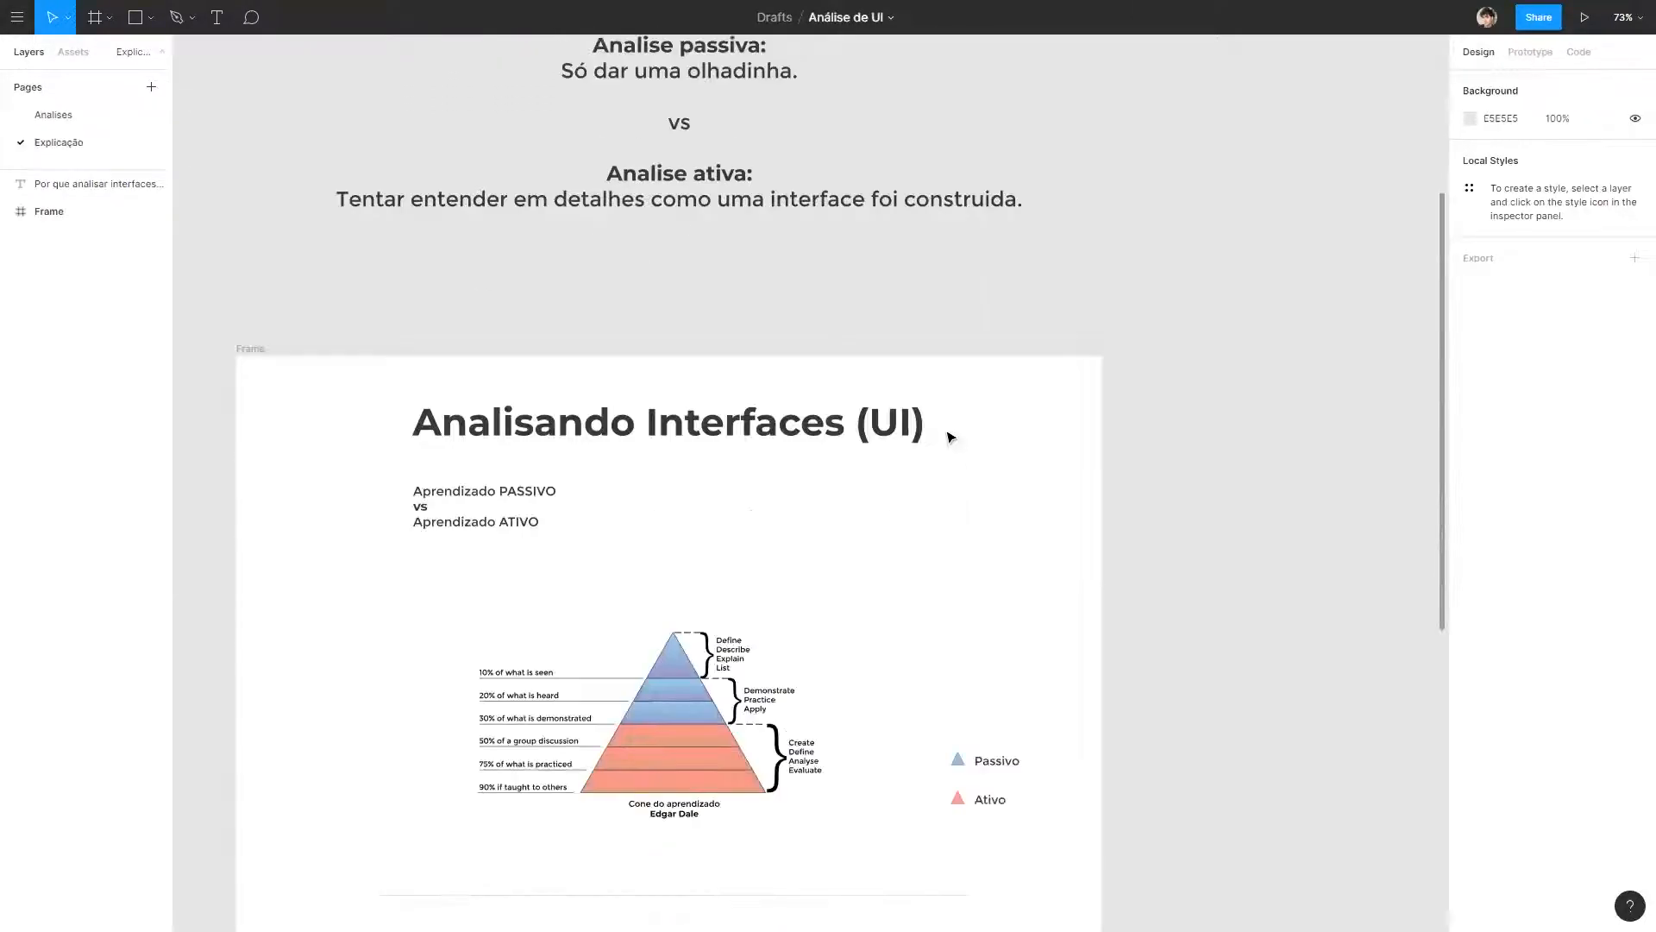
pyautogui.scroll(-9, 1262, 314)
pyautogui.scroll(-4, 1267, 314)
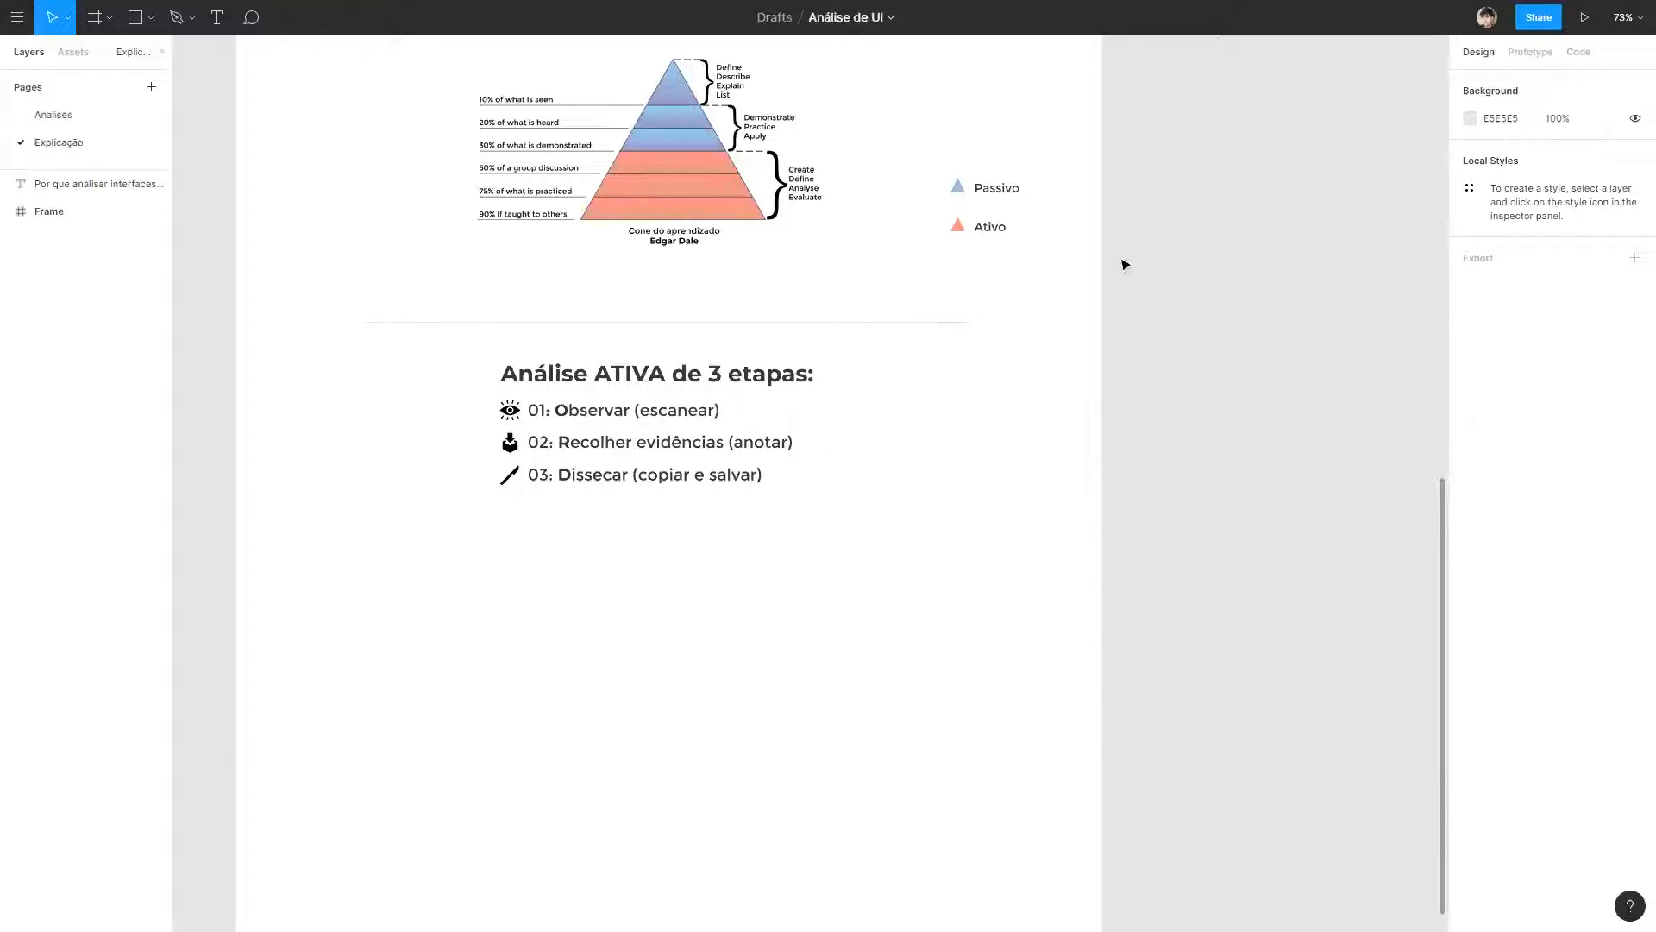
pyautogui.scroll(6, 1121, 228)
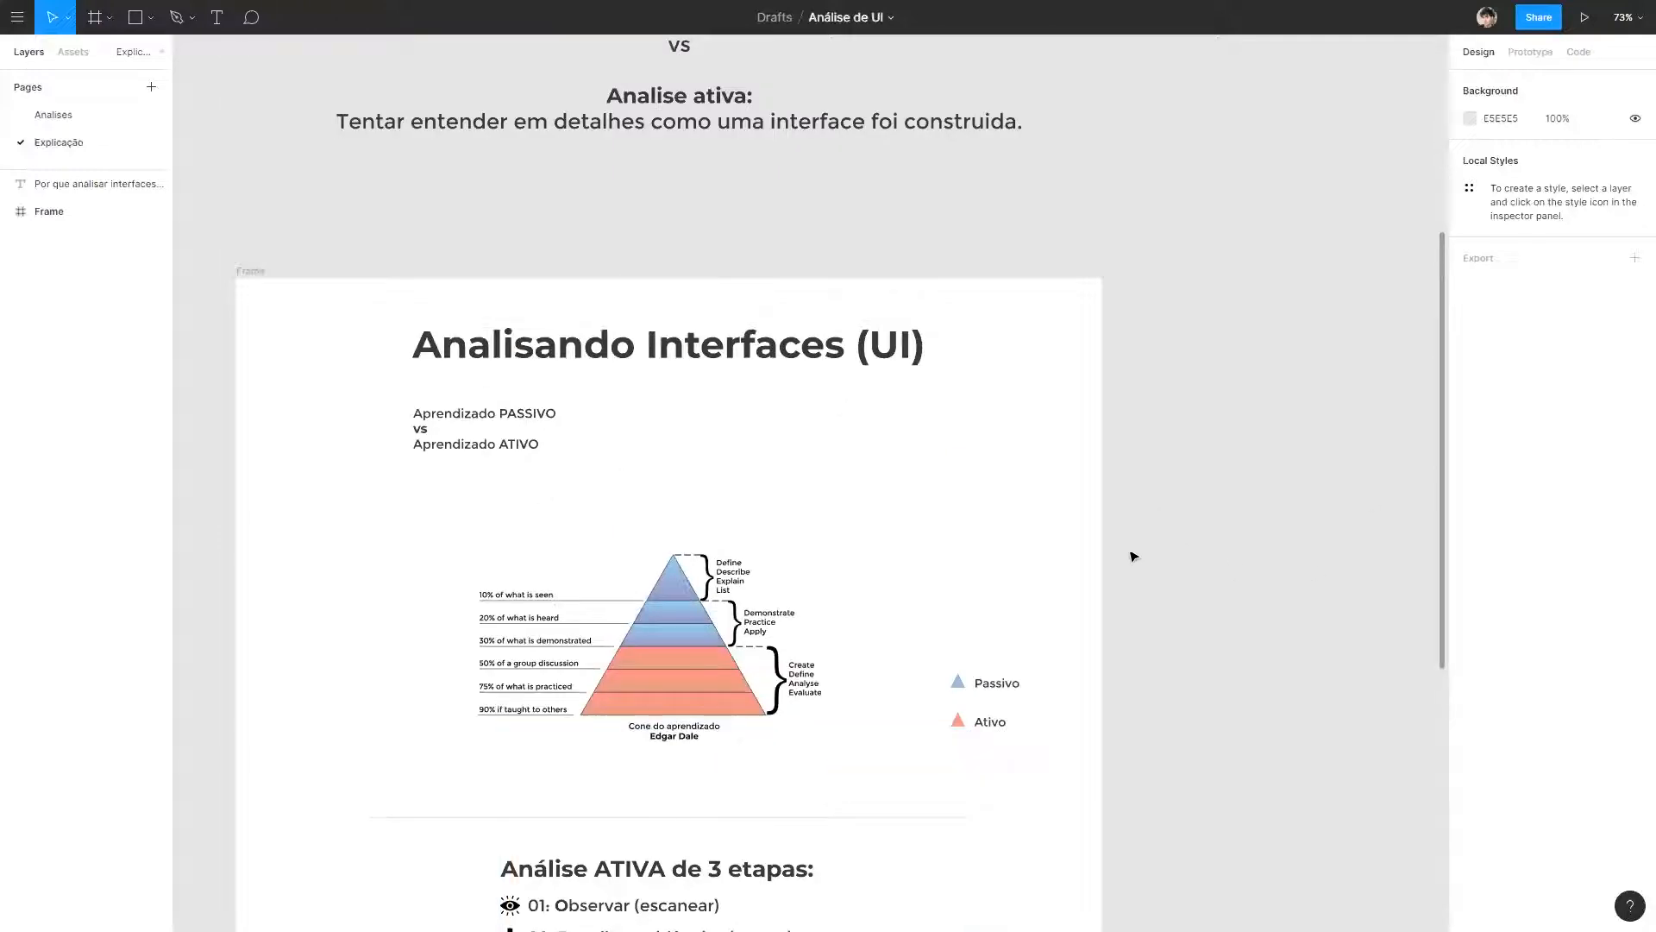
pyautogui.scroll(7, 1121, 561)
pyautogui.scroll(-6, 1135, 455)
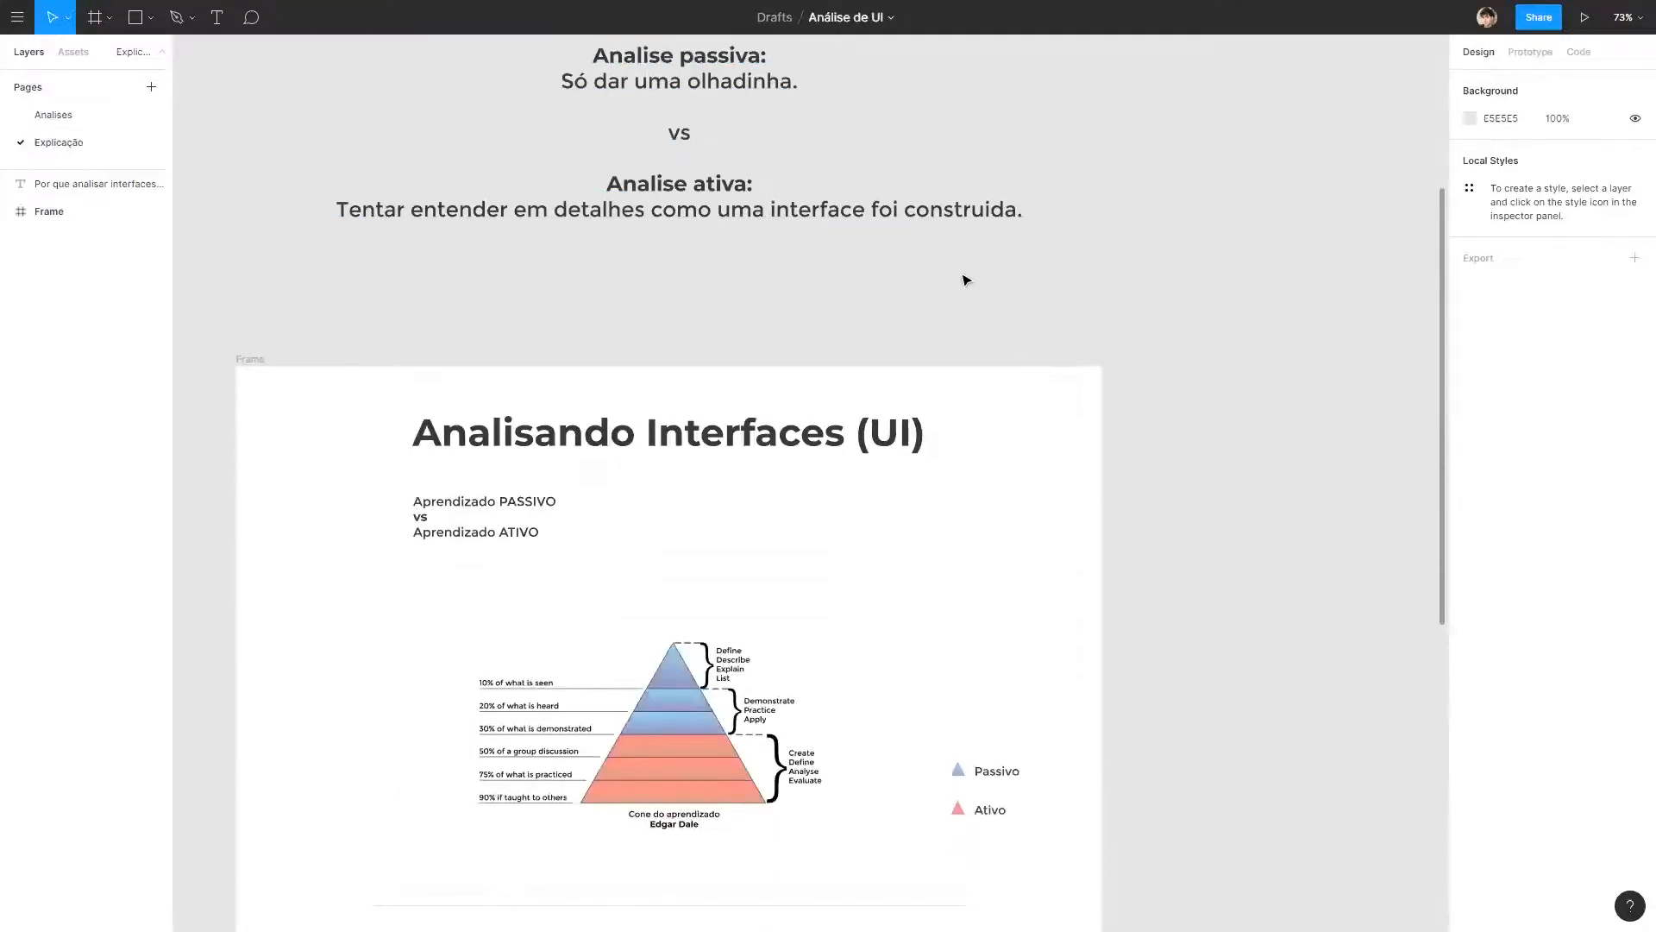
pyautogui.scroll(-4, 966, 280)
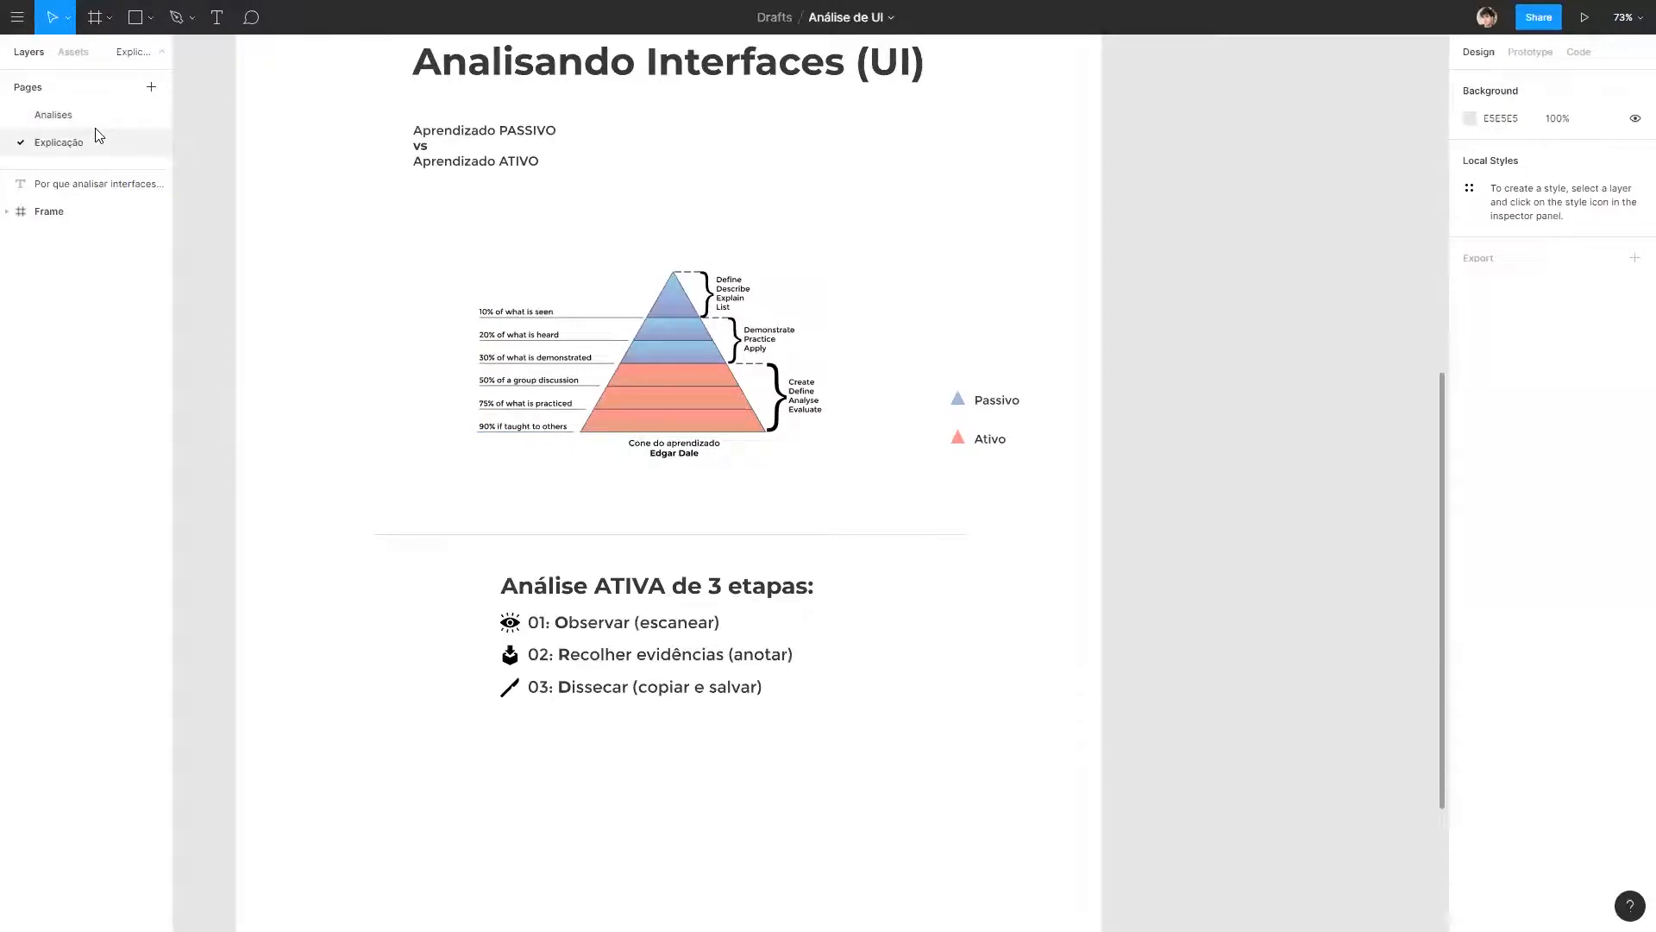
# Return to the Analises page and examine the overall layout of the Spotify home screenshot.
pyautogui.click(95, 118)
pyautogui.moveTo(1119, 552); pyautogui.dragTo(450, 454)
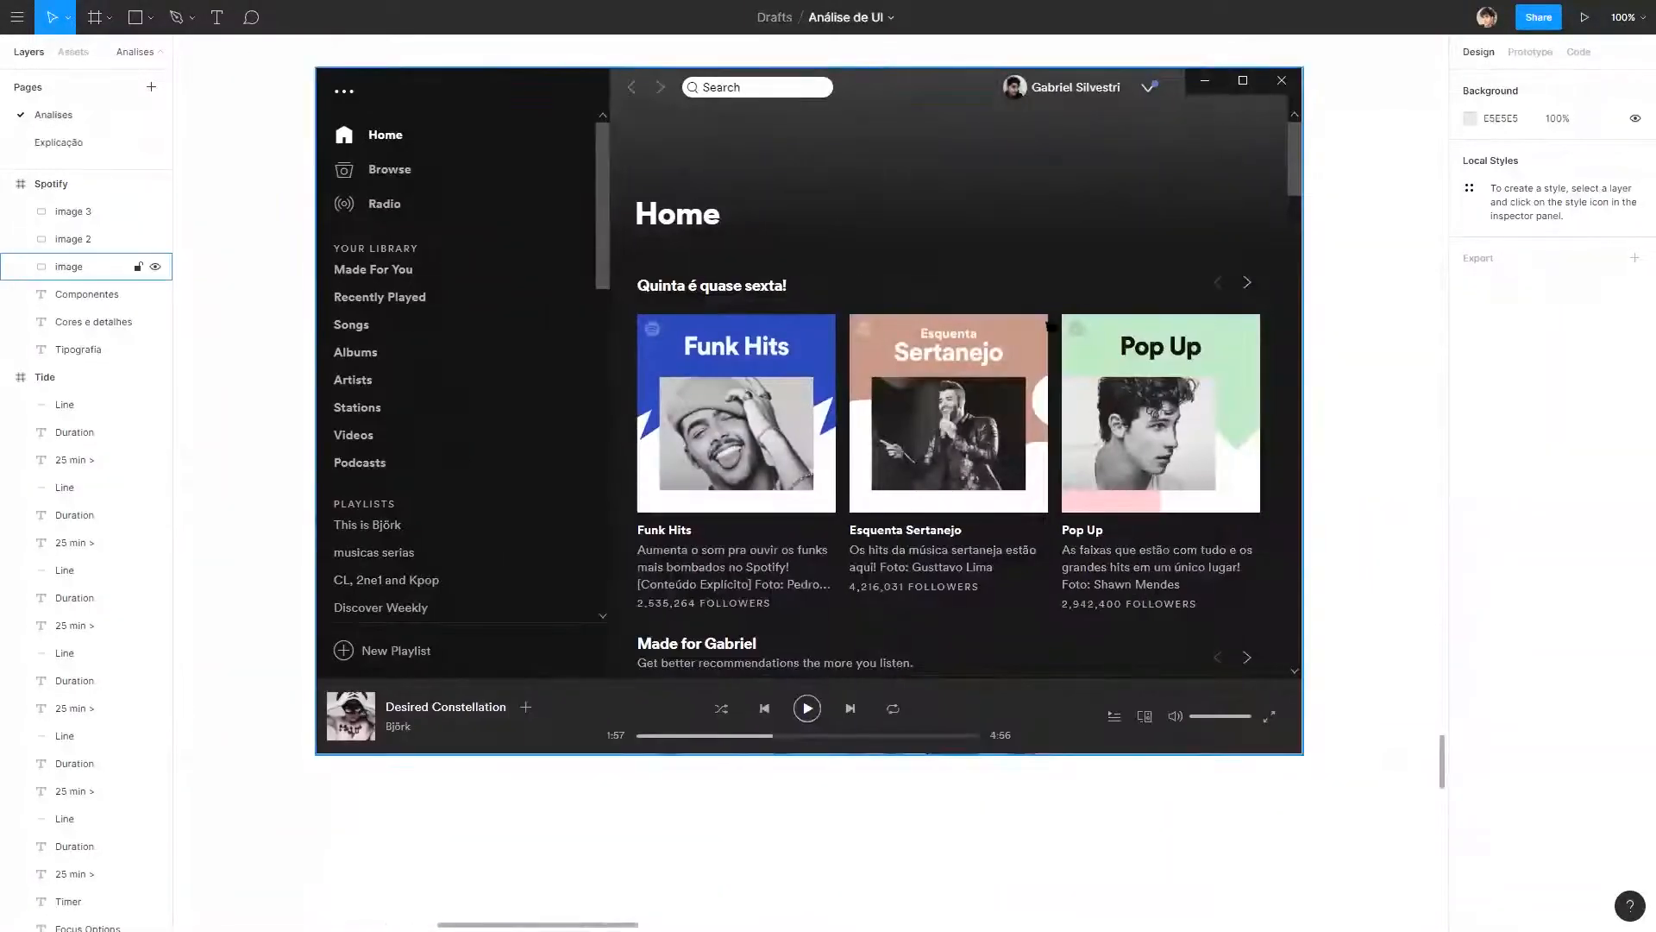
pyautogui.scroll(-6, 920, 410)
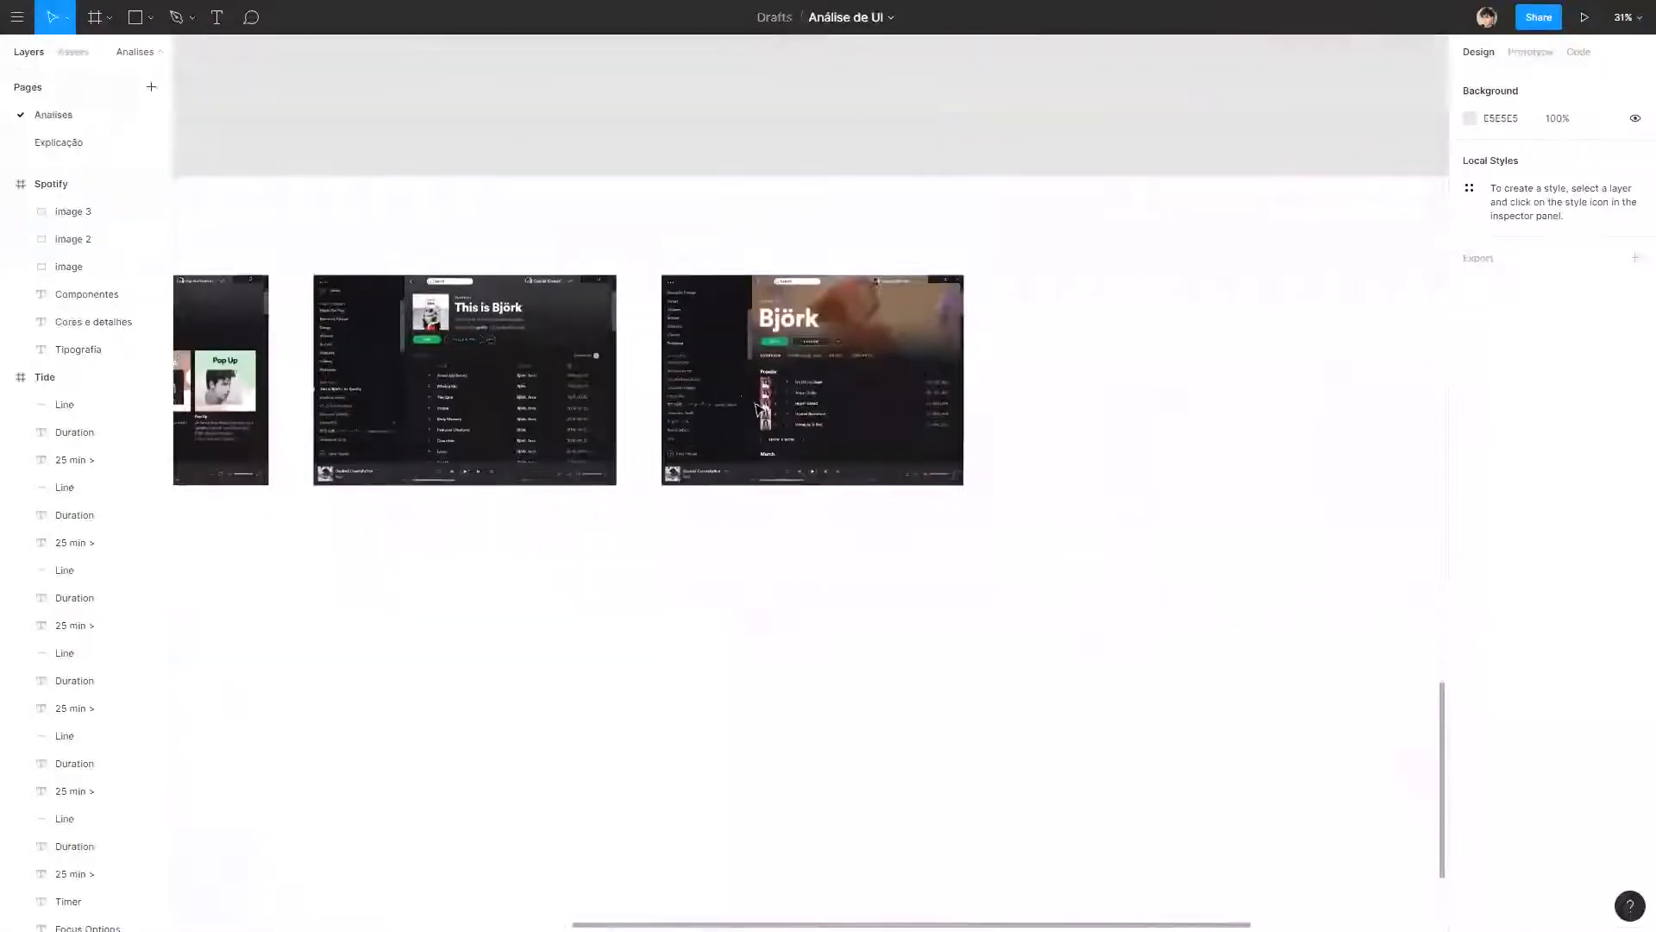
pyautogui.moveTo(331, 519); pyautogui.dragTo(775, 509)
pyautogui.moveTo(1115, 542); pyautogui.dragTo(1119, 477)
pyautogui.moveTo(610, 371); pyautogui.dragTo(824, 421)
pyautogui.scroll(1, 824, 421)
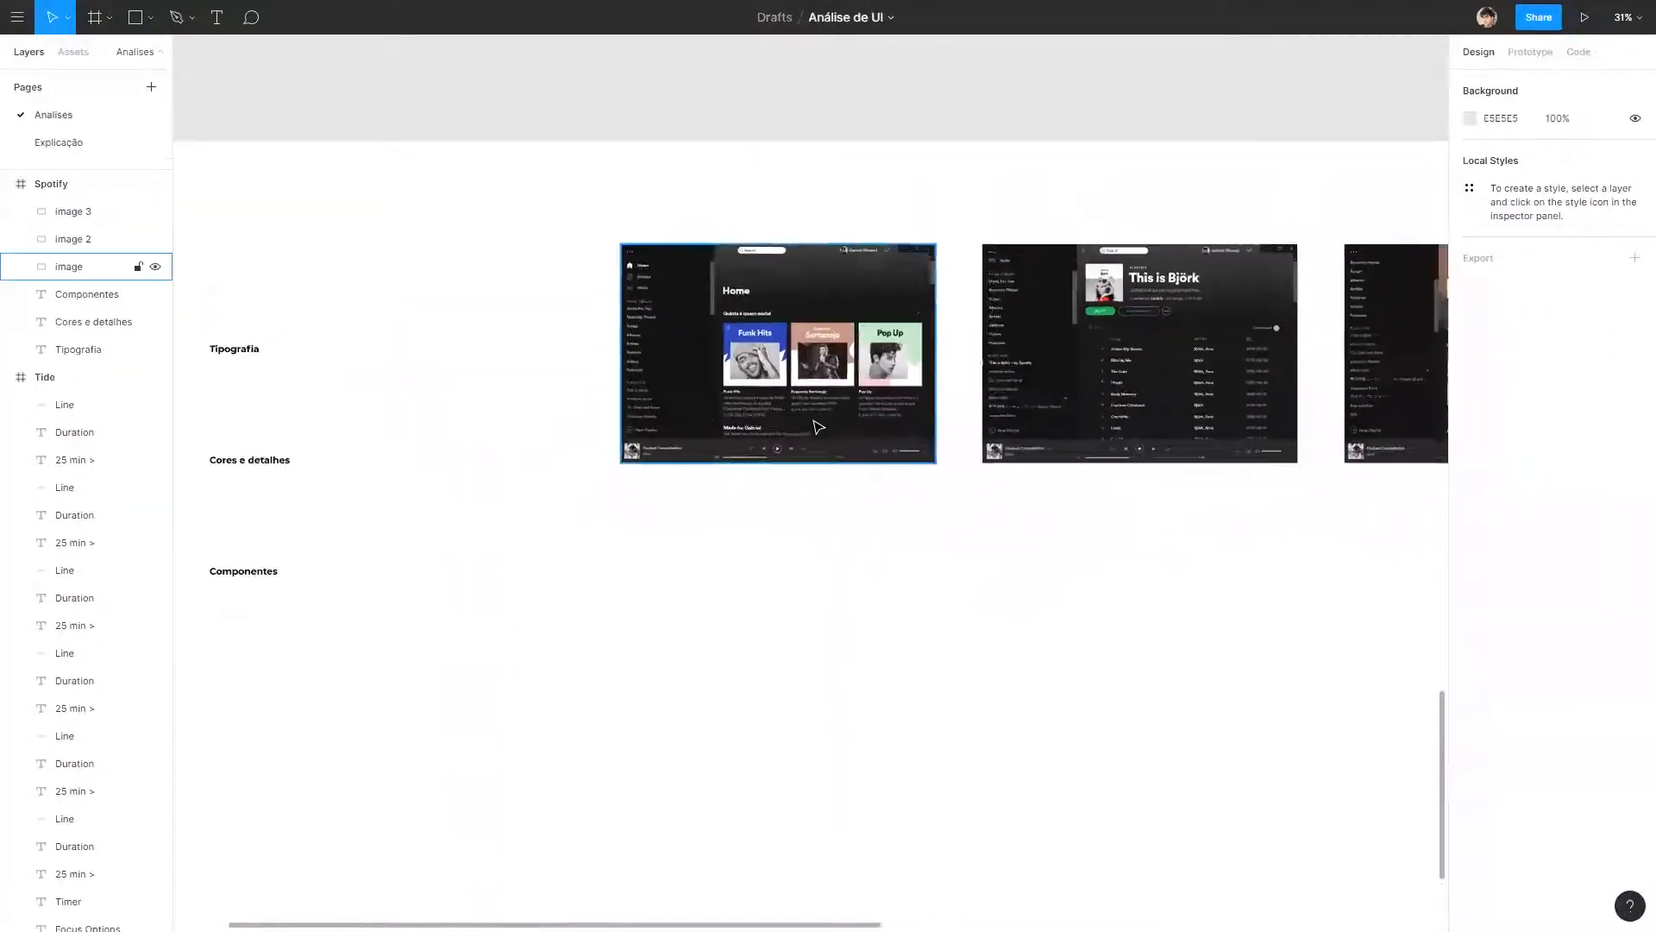
pyautogui.hotkey('shift', '0')
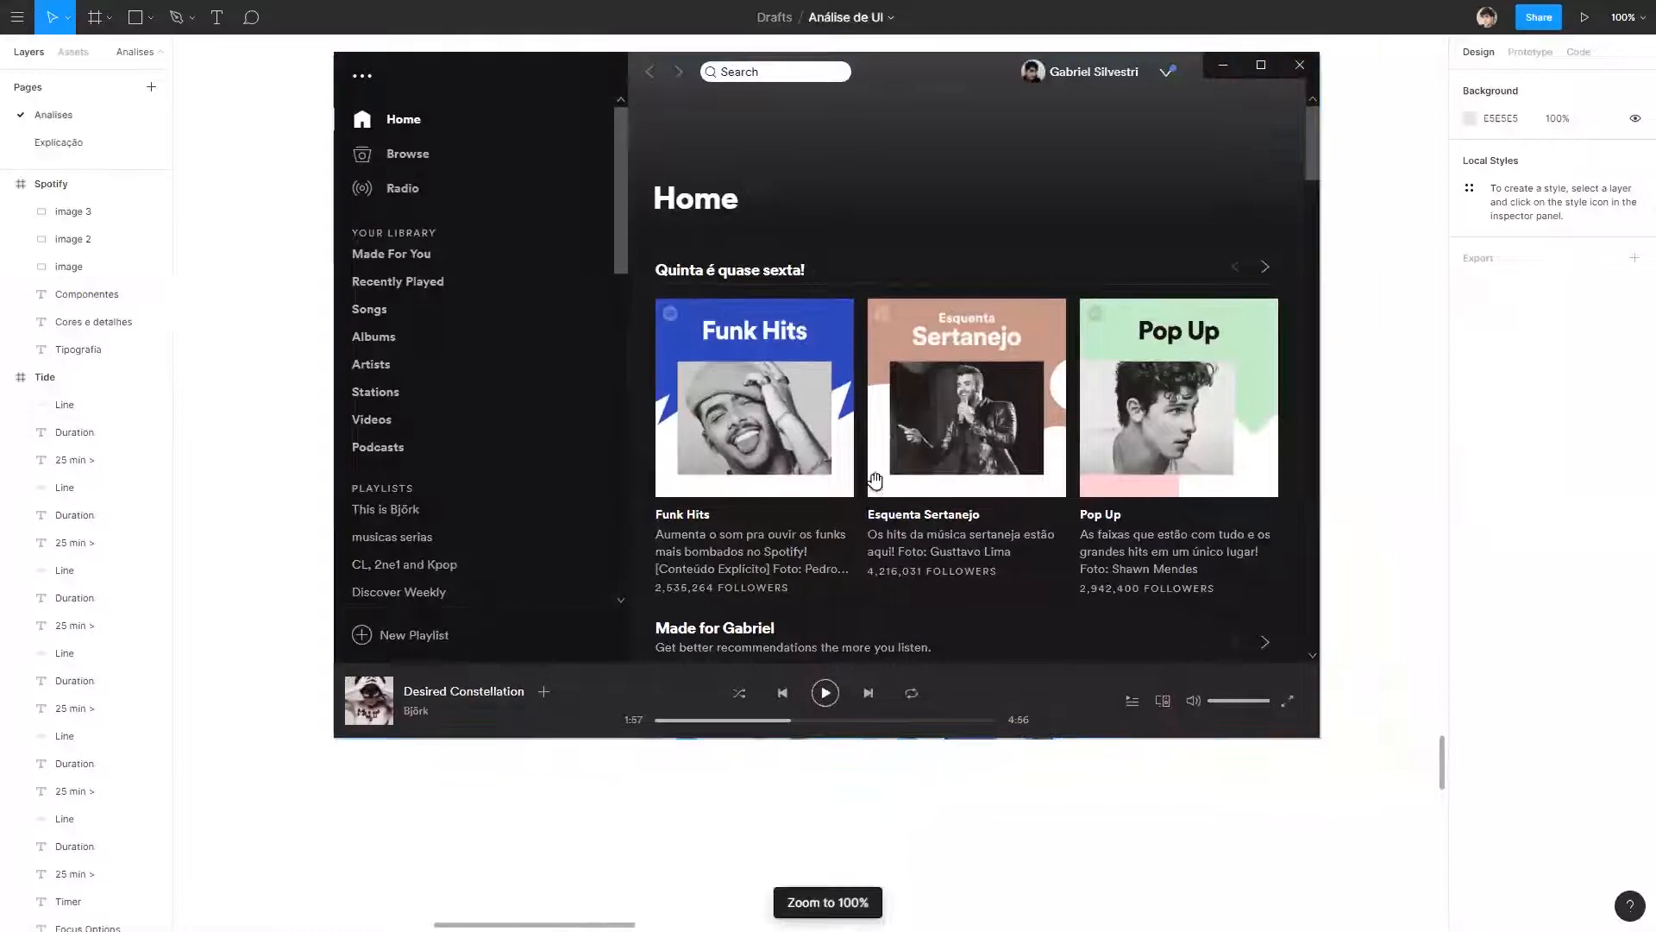
pyautogui.moveTo(876, 481); pyautogui.dragTo(866, 540)
pyautogui.scroll(-5, 869, 373)
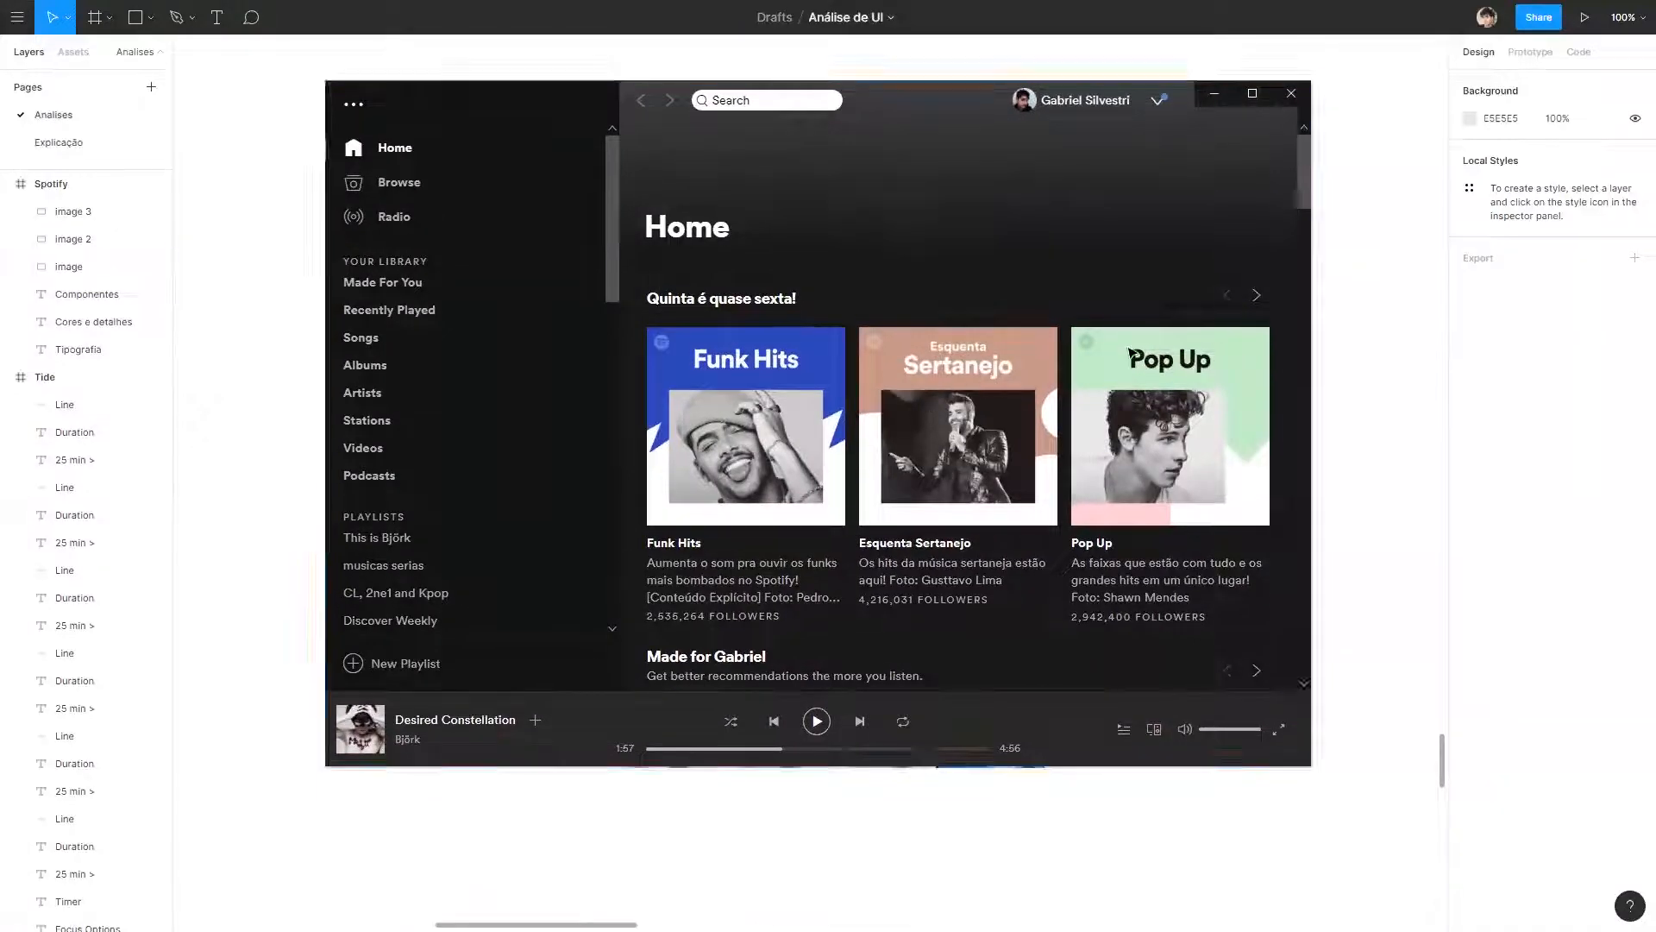
pyautogui.scroll(3, 869, 372)
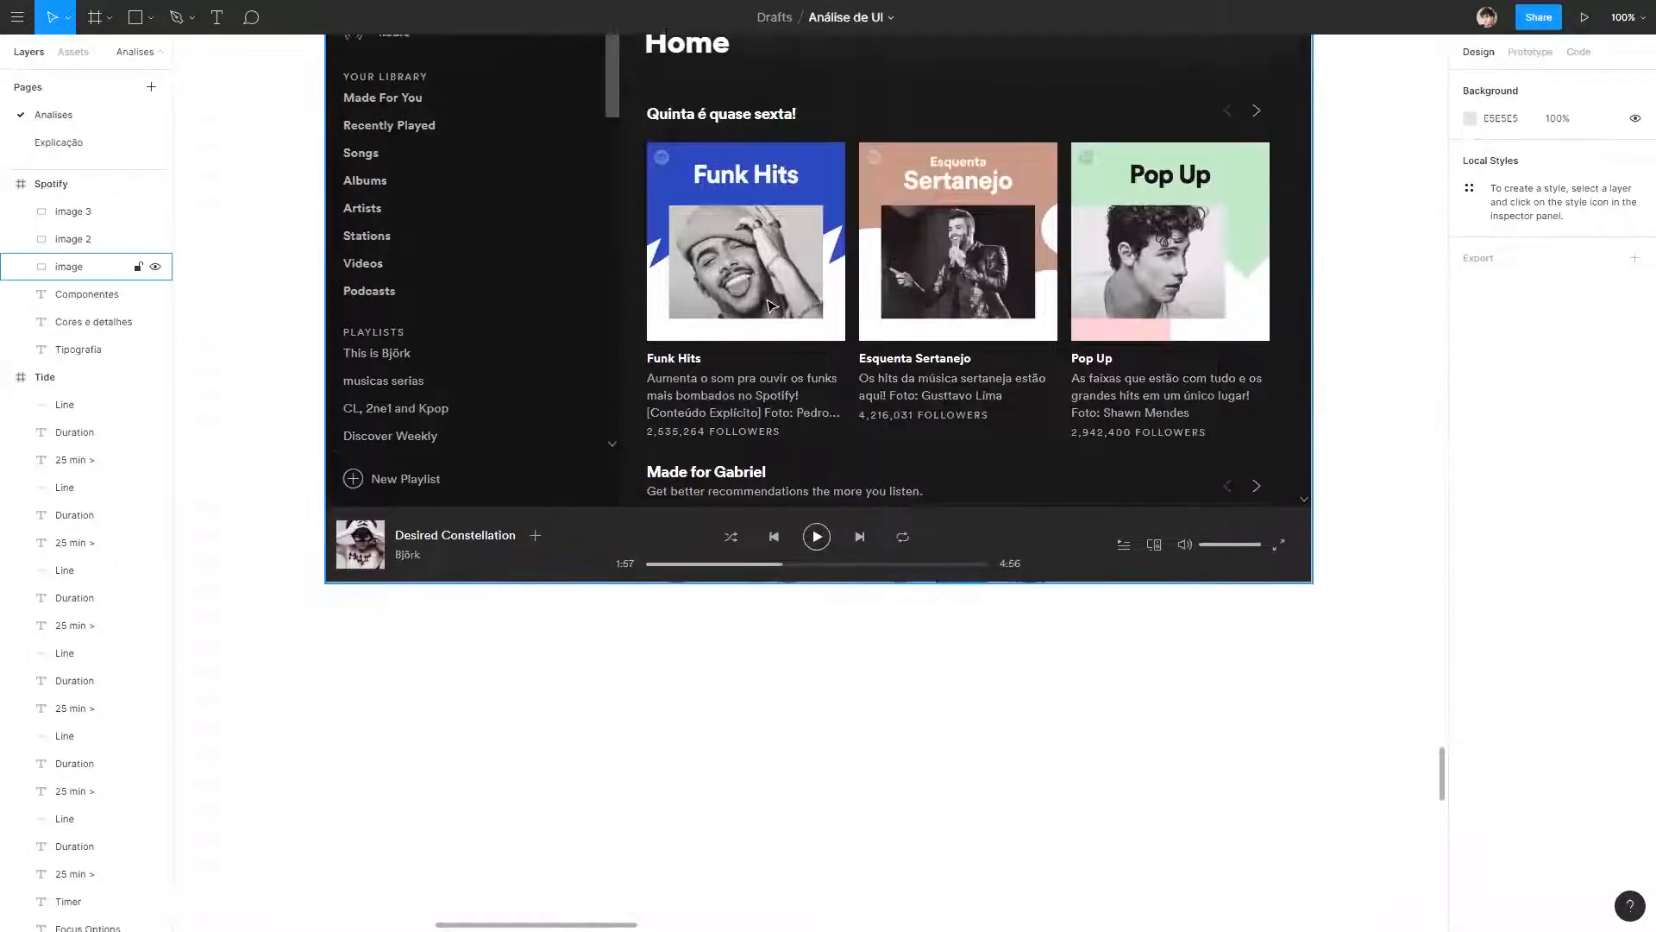
pyautogui.scroll(7, 868, 371)
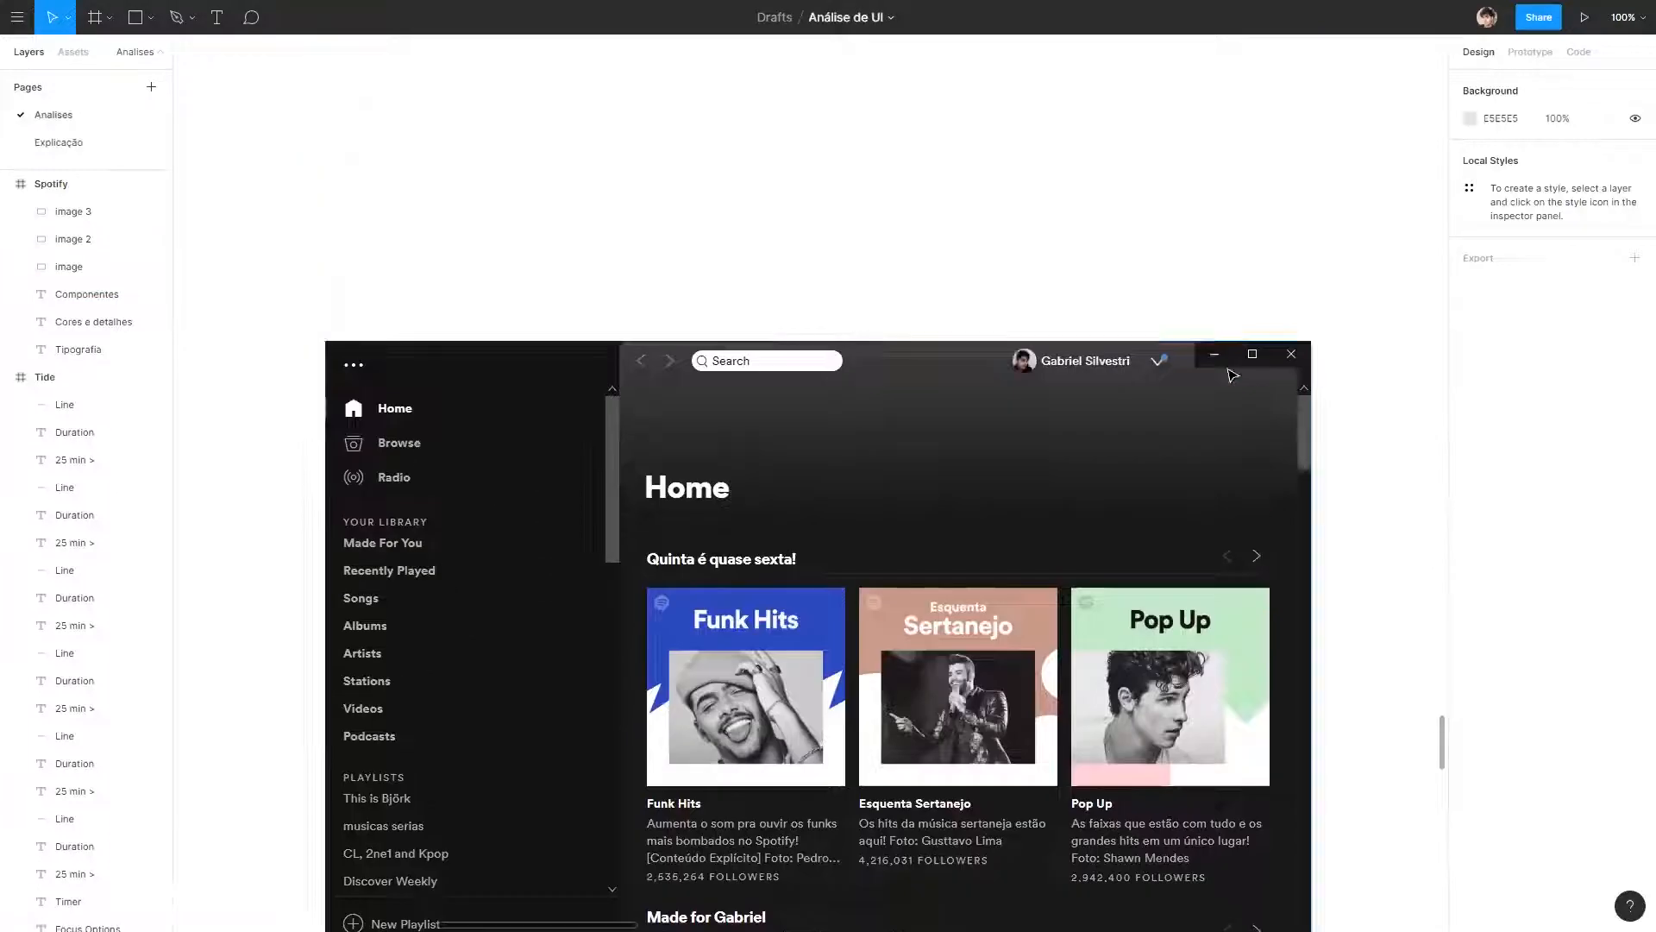
pyautogui.scroll(-8, 819, 388)
pyautogui.scroll(4, 732, 416)
pyautogui.scroll(-1, 731, 417)
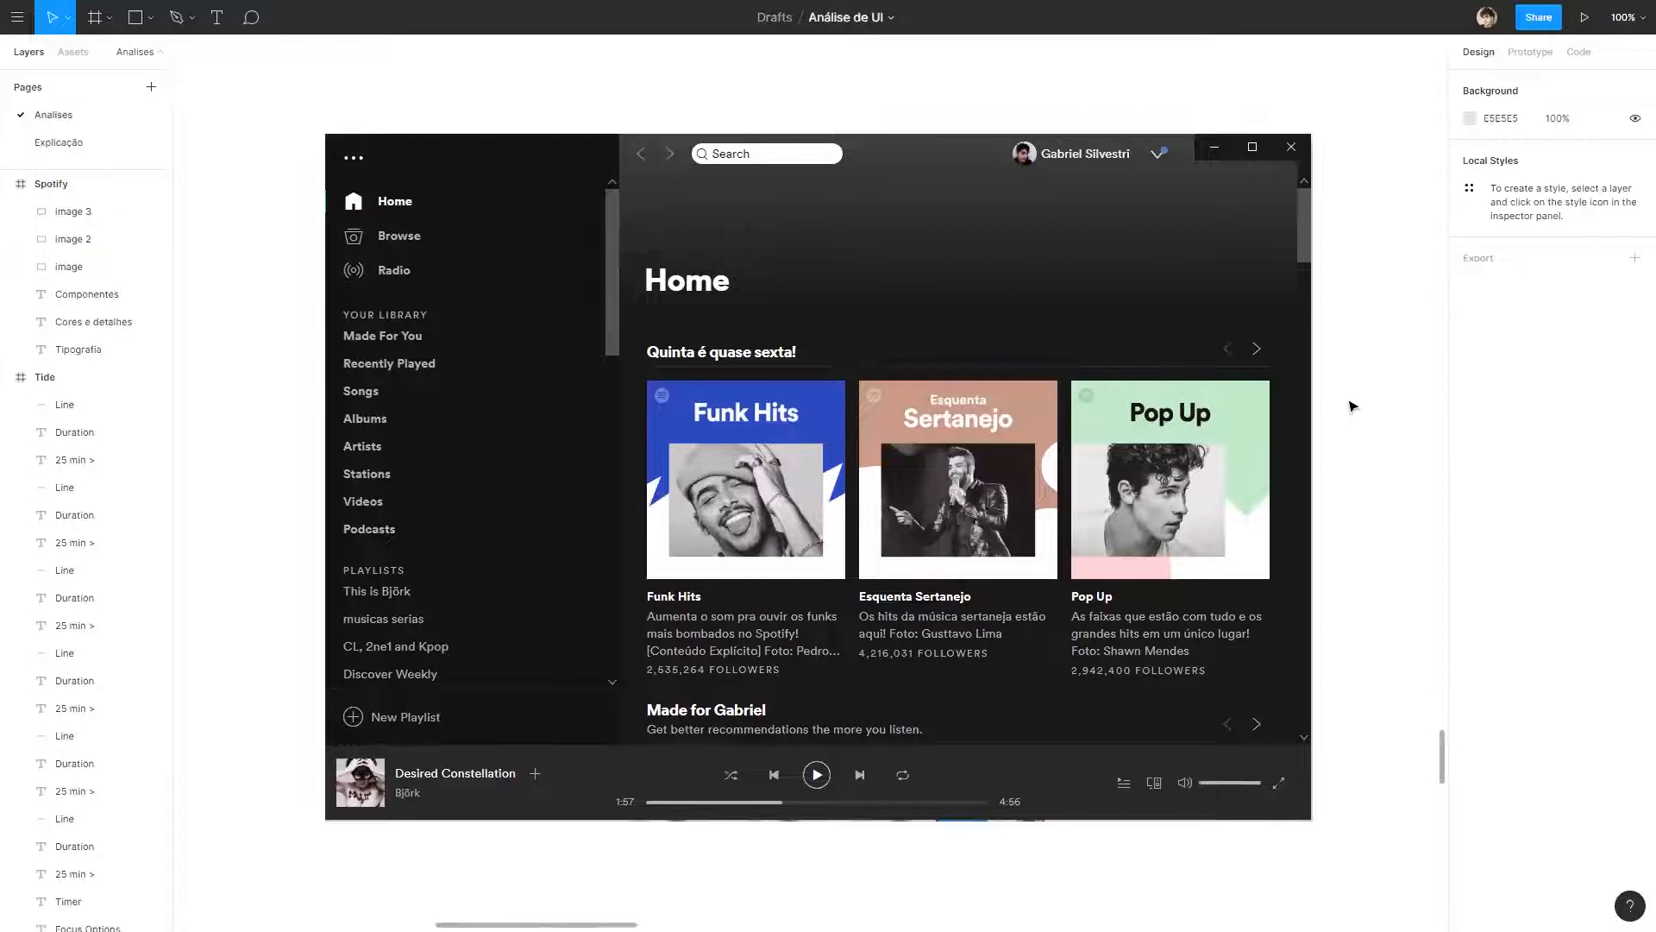
# Examine the page title, section headings and album cards in the Spotify home screenshot up close.
pyautogui.moveTo(603, 555); pyautogui.dragTo(1380, 535)
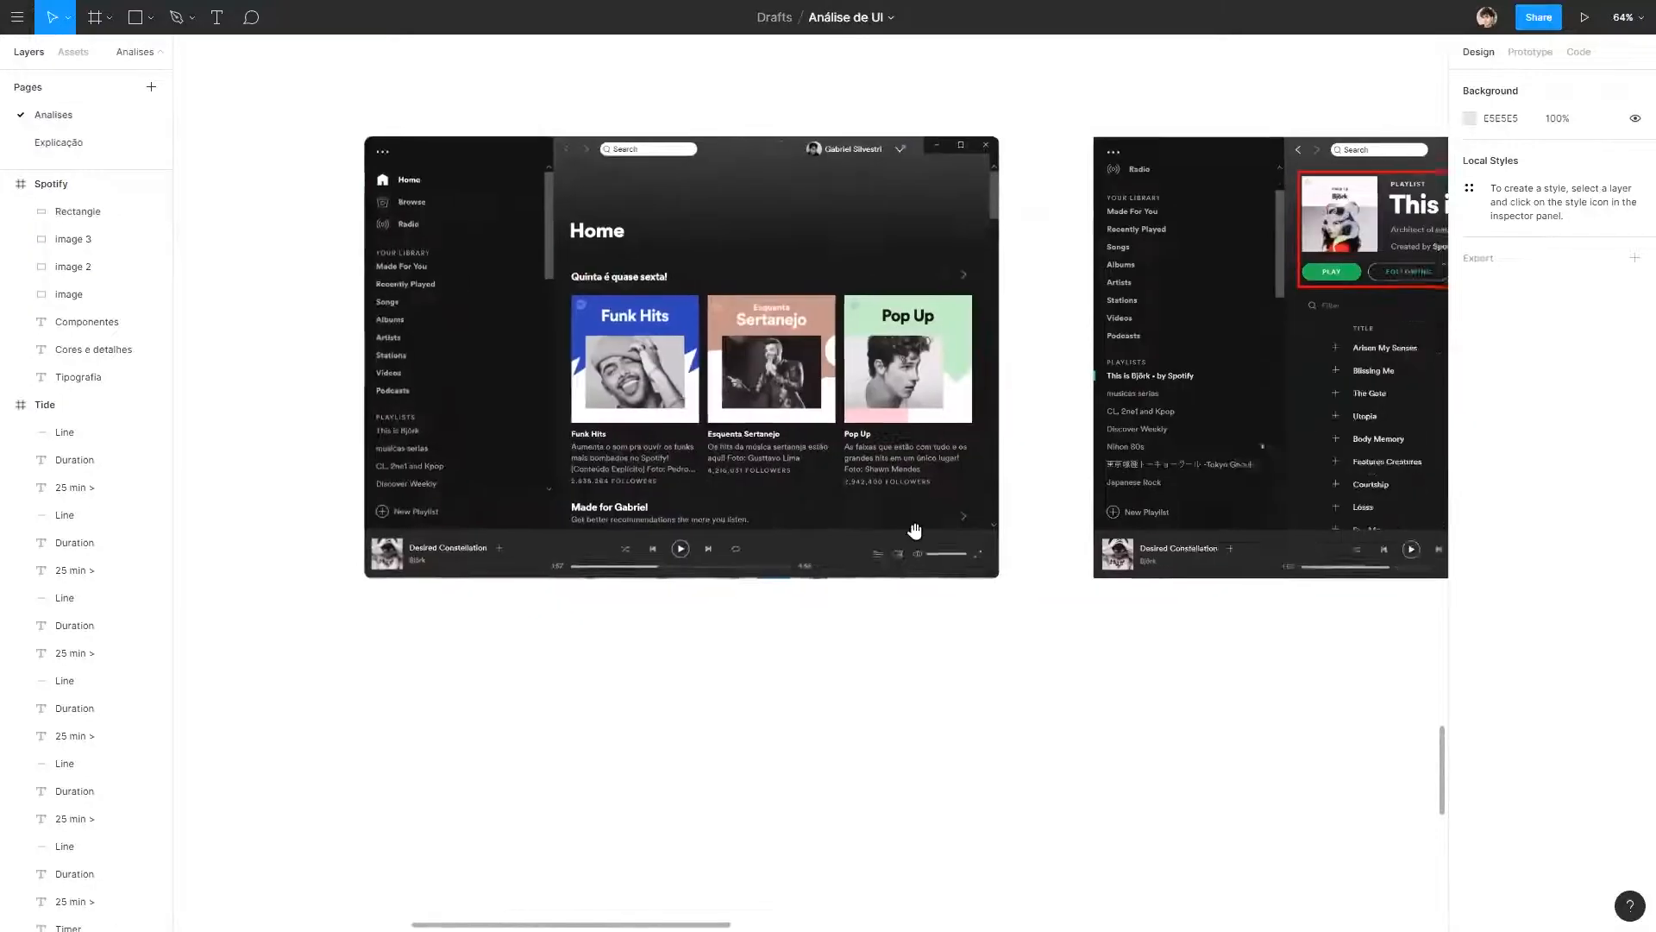
pyautogui.scroll(-1, 776, 571)
pyautogui.moveTo(1267, 393); pyautogui.dragTo(887, 366)
pyautogui.scroll(6, 936, 297)
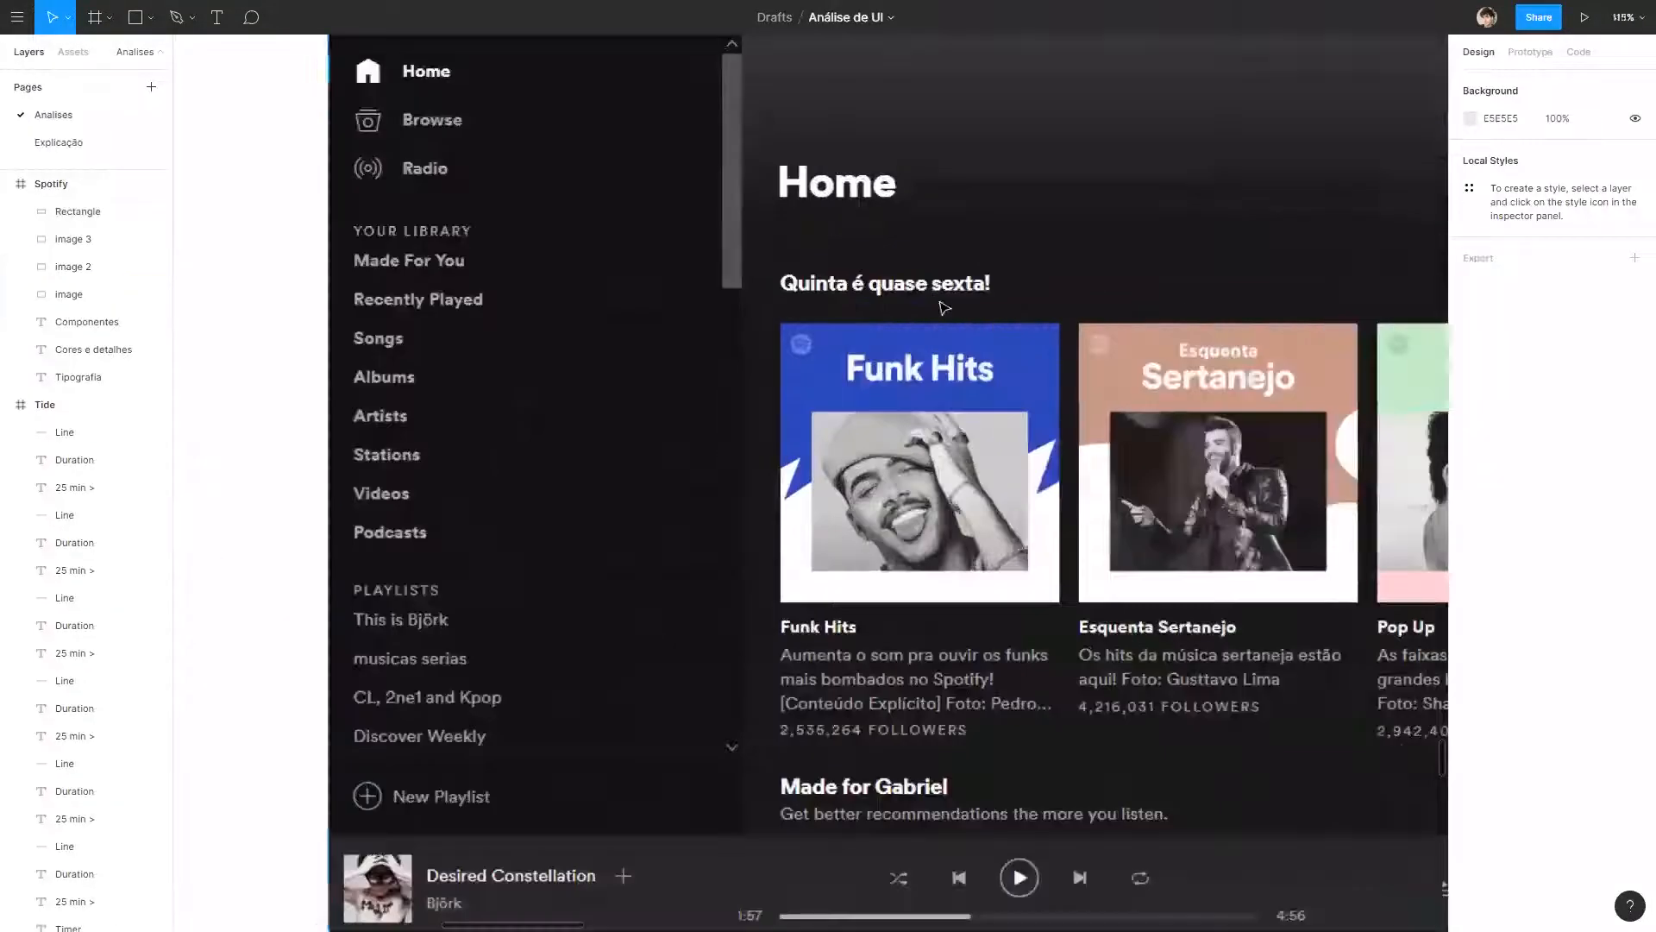
pyautogui.scroll(-2, 936, 293)
pyautogui.scroll(1, 909, 235)
pyautogui.moveTo(1008, 228); pyautogui.dragTo(912, 306)
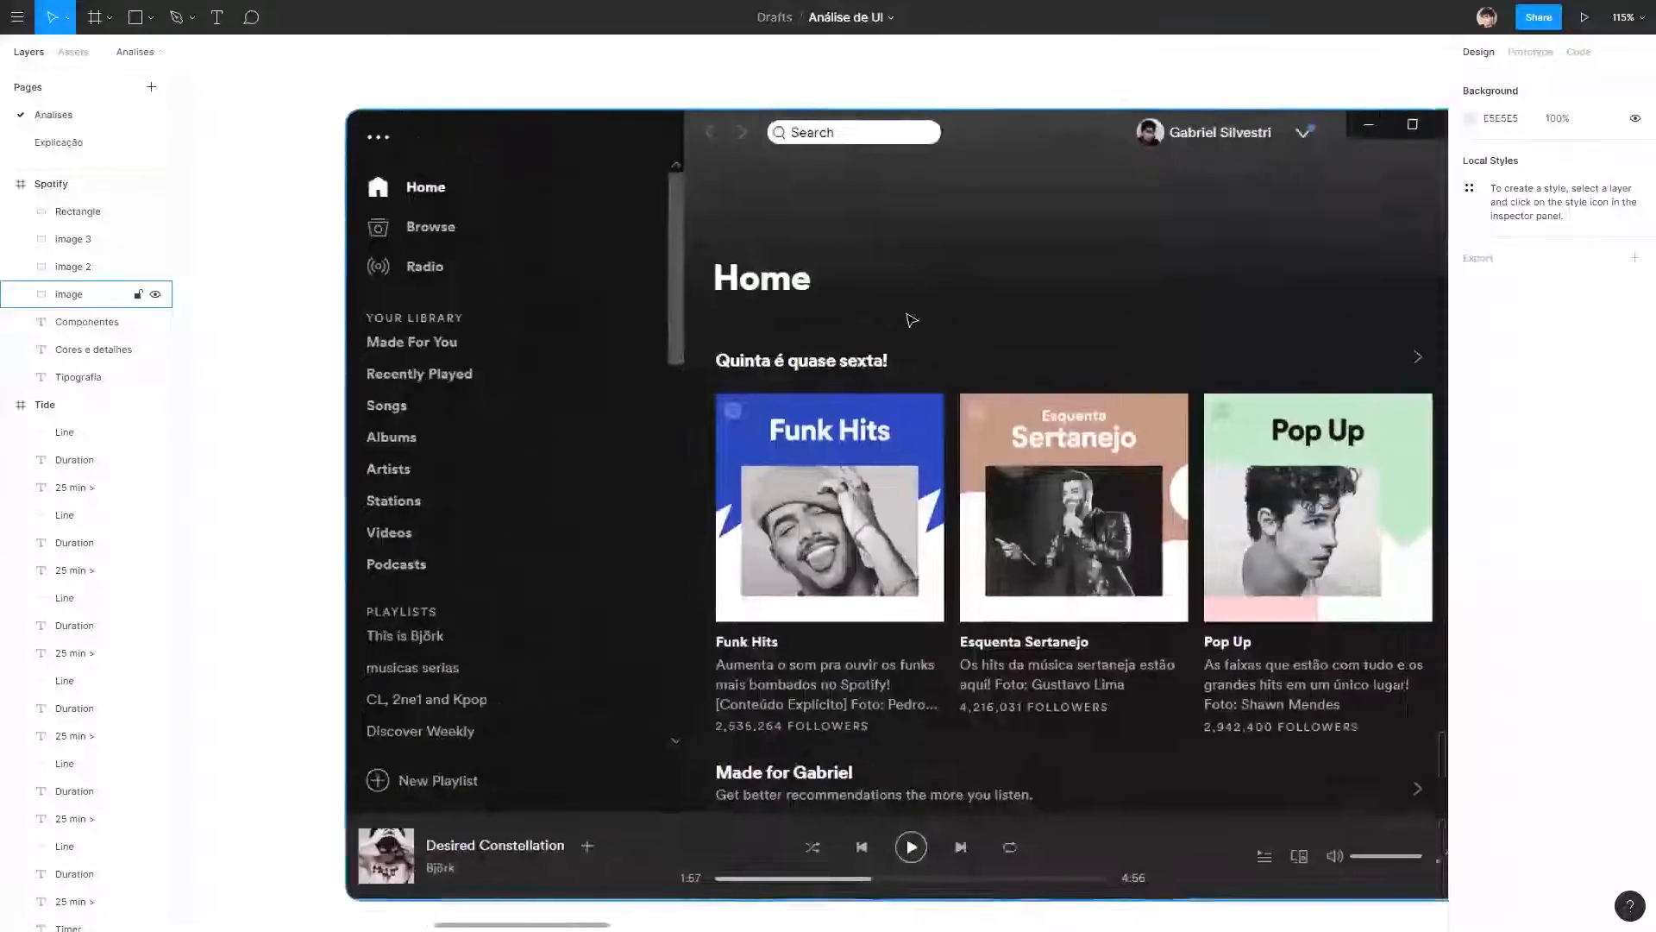
pyautogui.scroll(-1, 910, 311)
pyautogui.moveTo(912, 227); pyautogui.dragTo(810, 196)
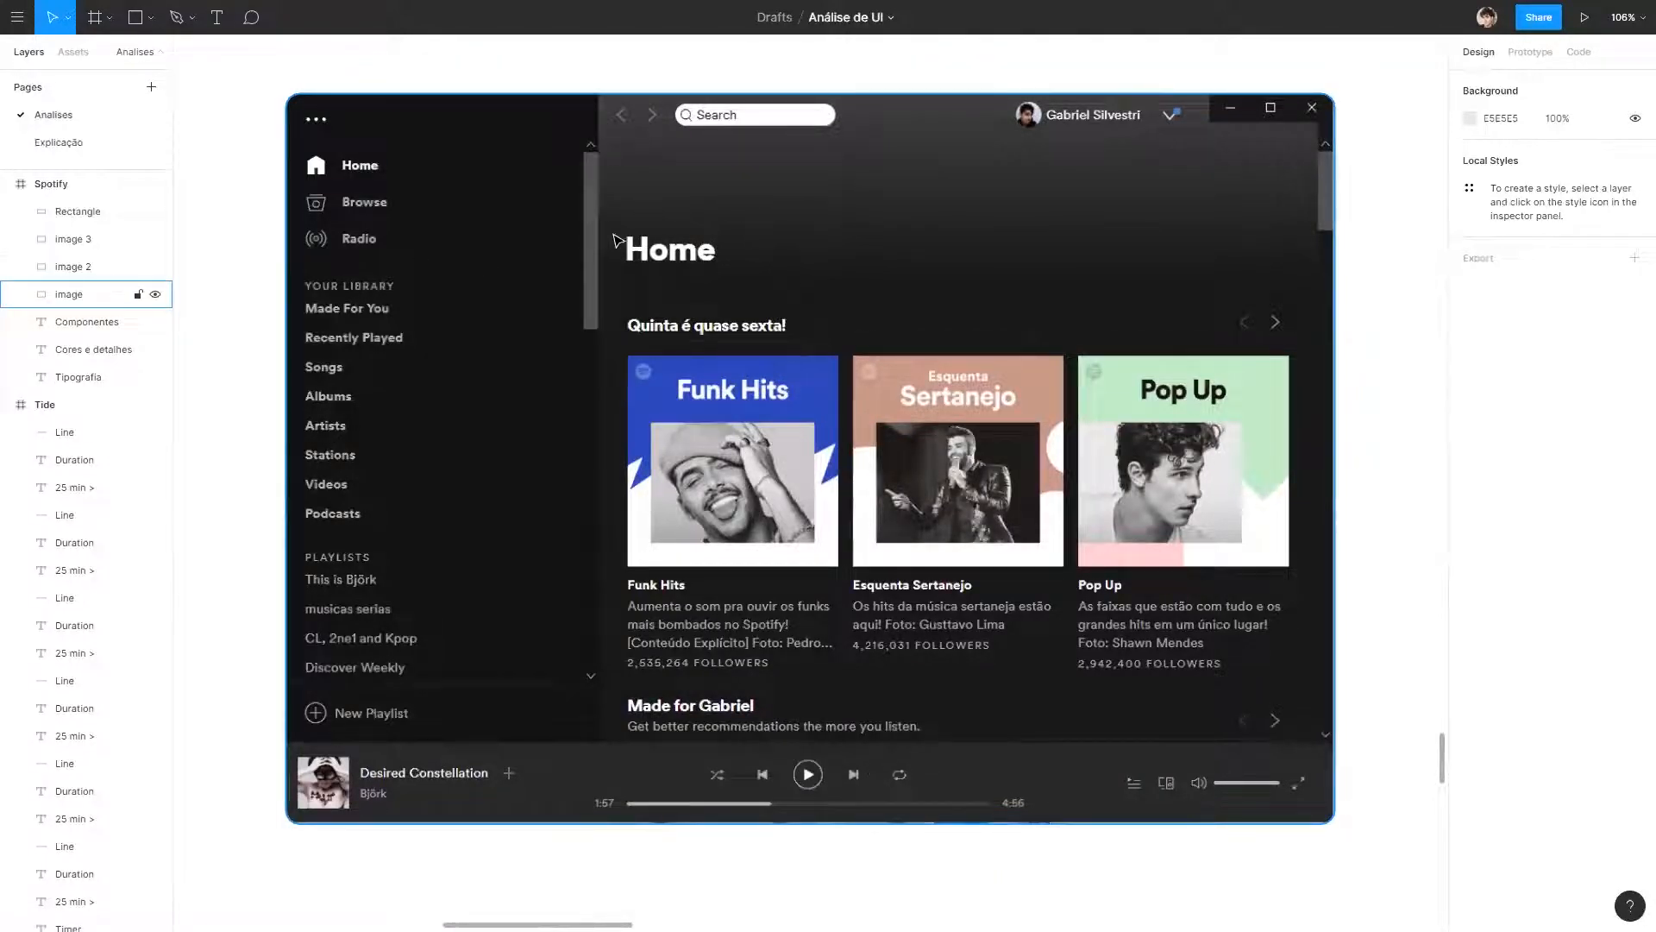
pyautogui.moveTo(765, 418); pyautogui.dragTo(622, 348)
pyautogui.scroll(-5, 529, 220)
pyautogui.scroll(2, 533, 216)
# Compare the title and subtitle sizes across the Spotify home, playlist and artist screenshots.
pyautogui.scroll(3, 547, 197)
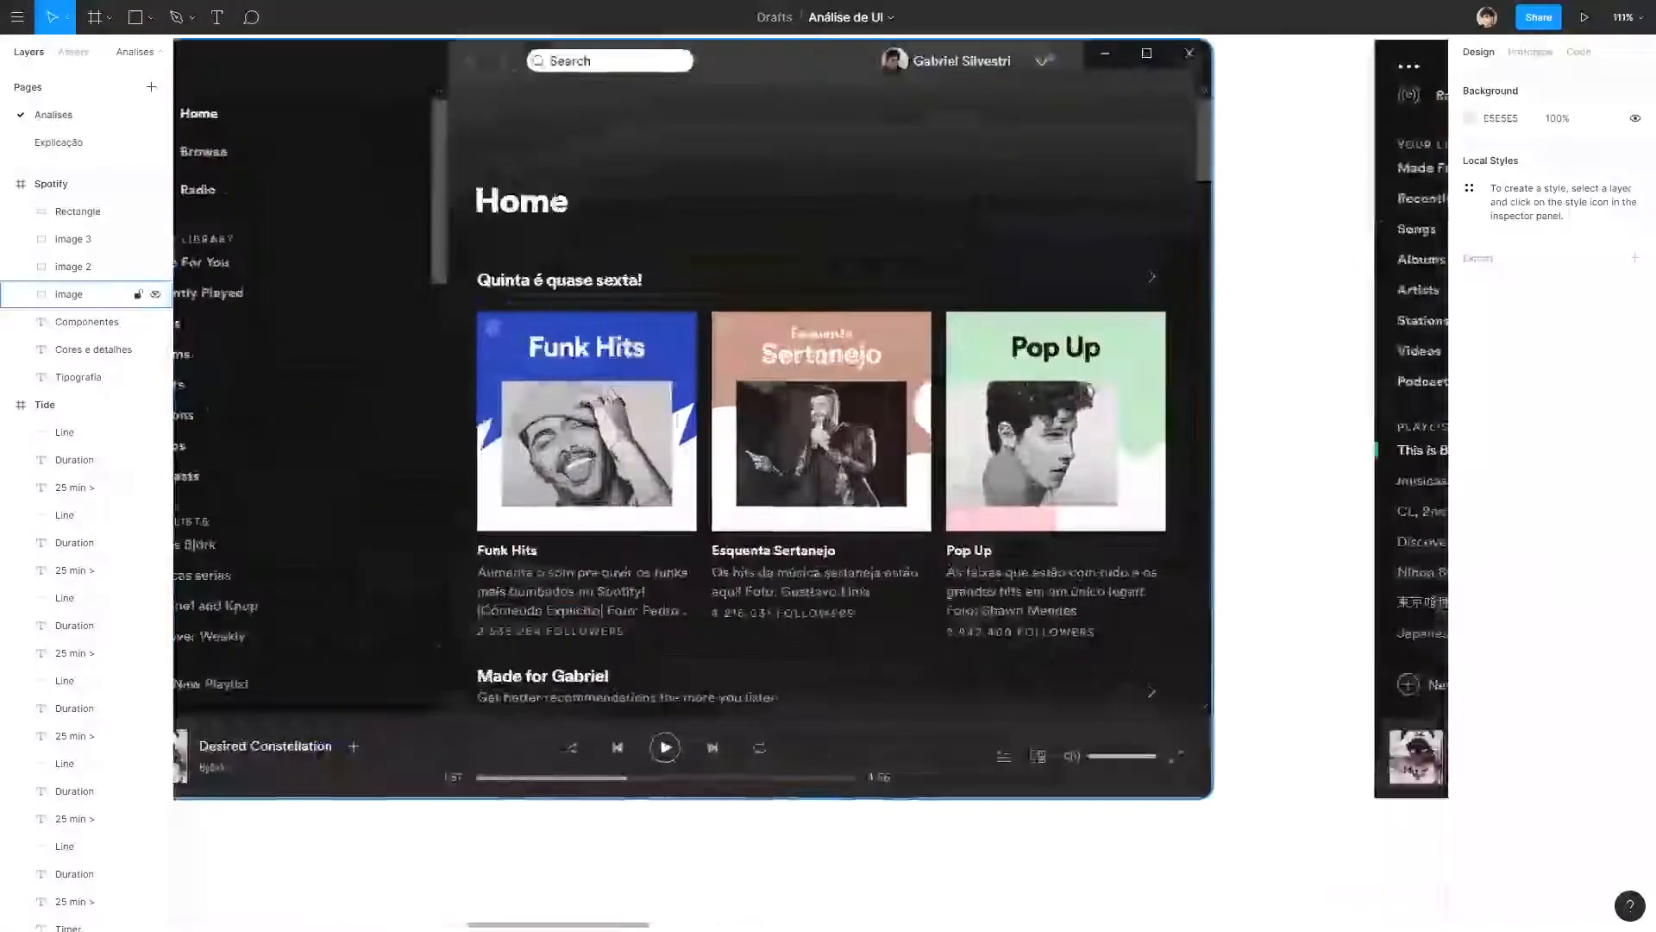
pyautogui.scroll(-6, 547, 196)
pyautogui.moveTo(1334, 162); pyautogui.dragTo(1061, 187)
pyautogui.scroll(1, 932, 246)
pyautogui.scroll(2, 1060, 187)
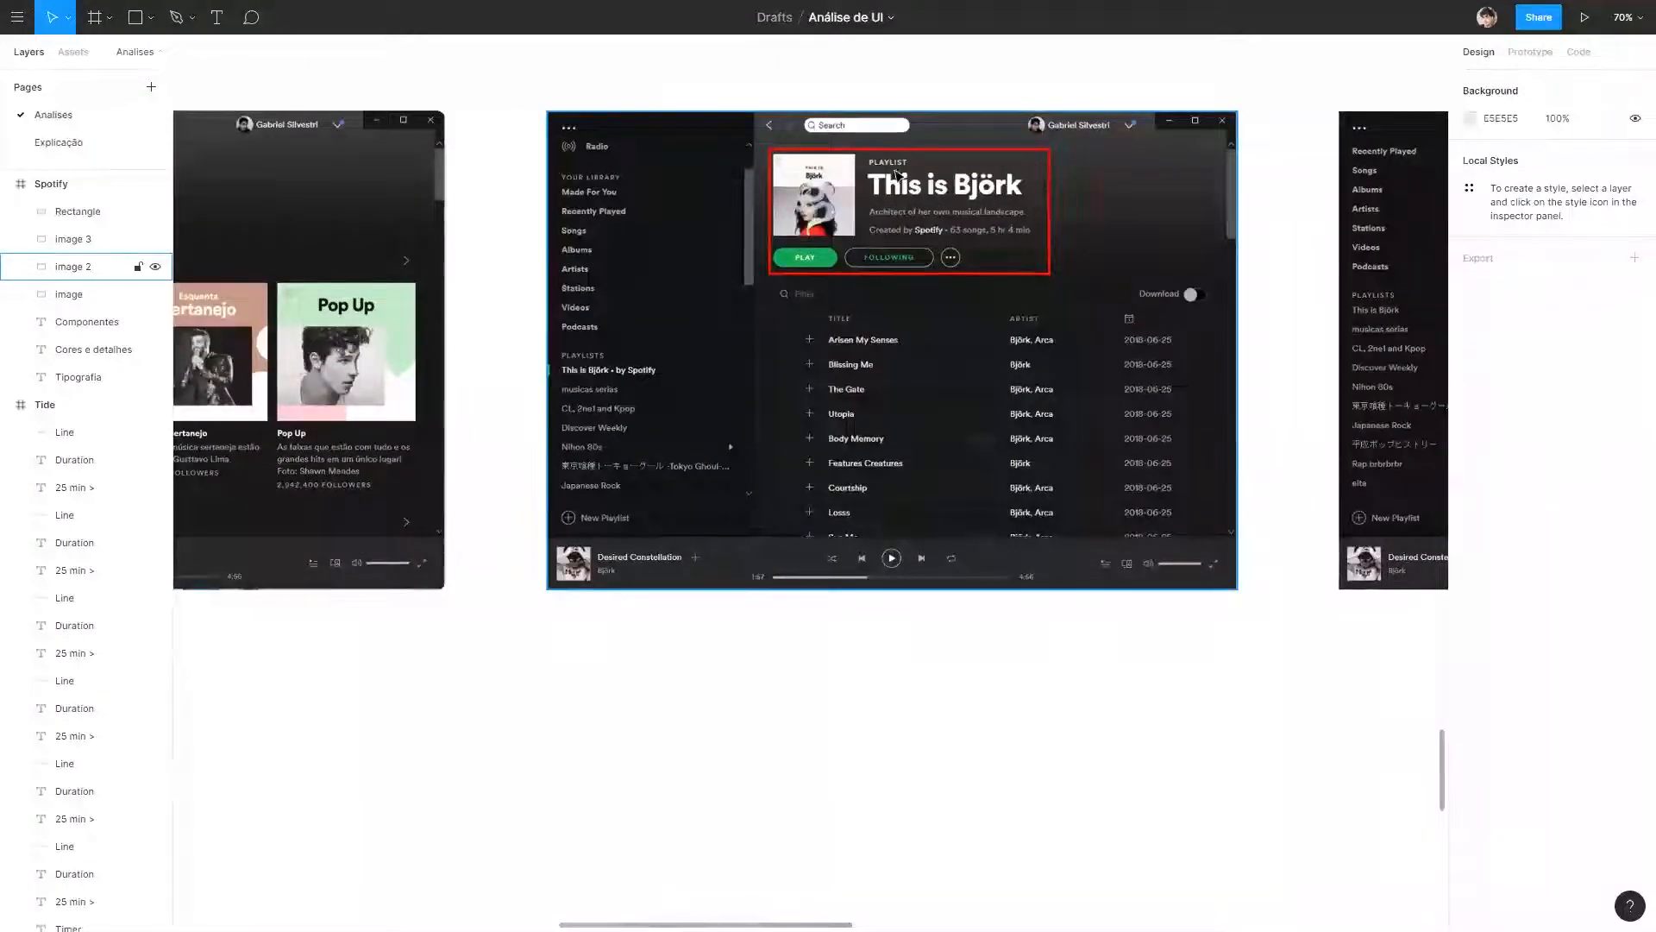
pyautogui.hscroll(10, 913, 202)
pyautogui.moveTo(1130, 274); pyautogui.dragTo(704, 374)
pyautogui.scroll(4, 647, 278)
pyautogui.scroll(-7, 660, 278)
pyautogui.moveTo(343, 396); pyautogui.dragTo(1210, 346)
pyautogui.scroll(6, 736, 247)
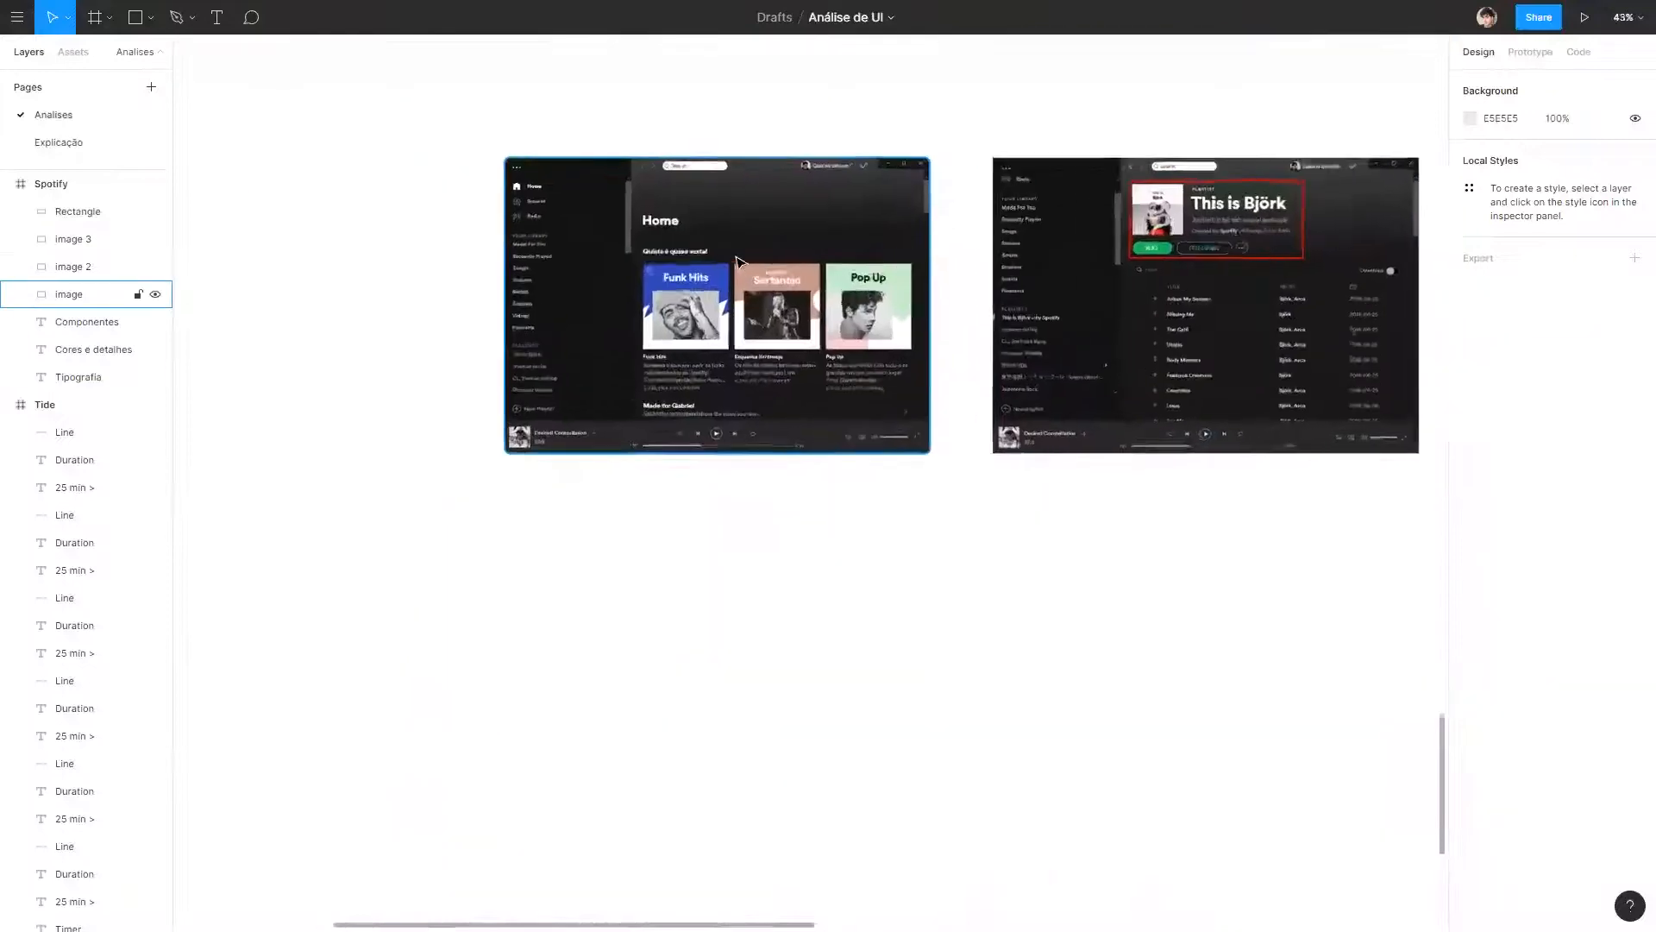
pyautogui.hscroll(10, 857, 250)
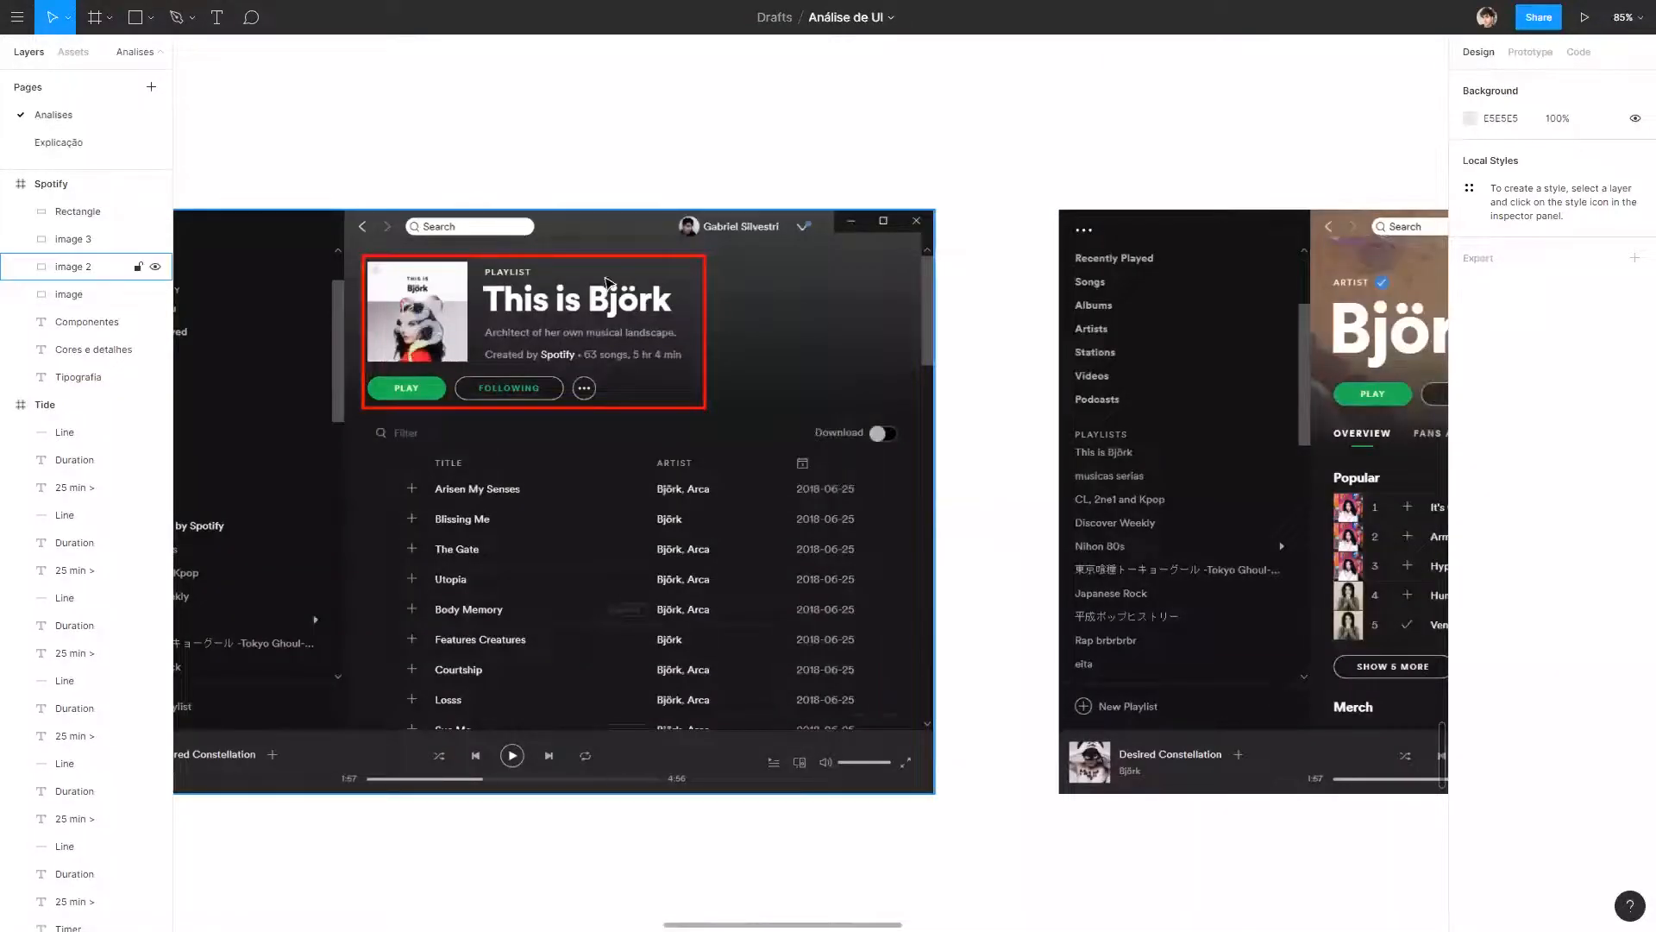
pyautogui.hscroll(10, 627, 297)
pyautogui.scroll(-2, 627, 298)
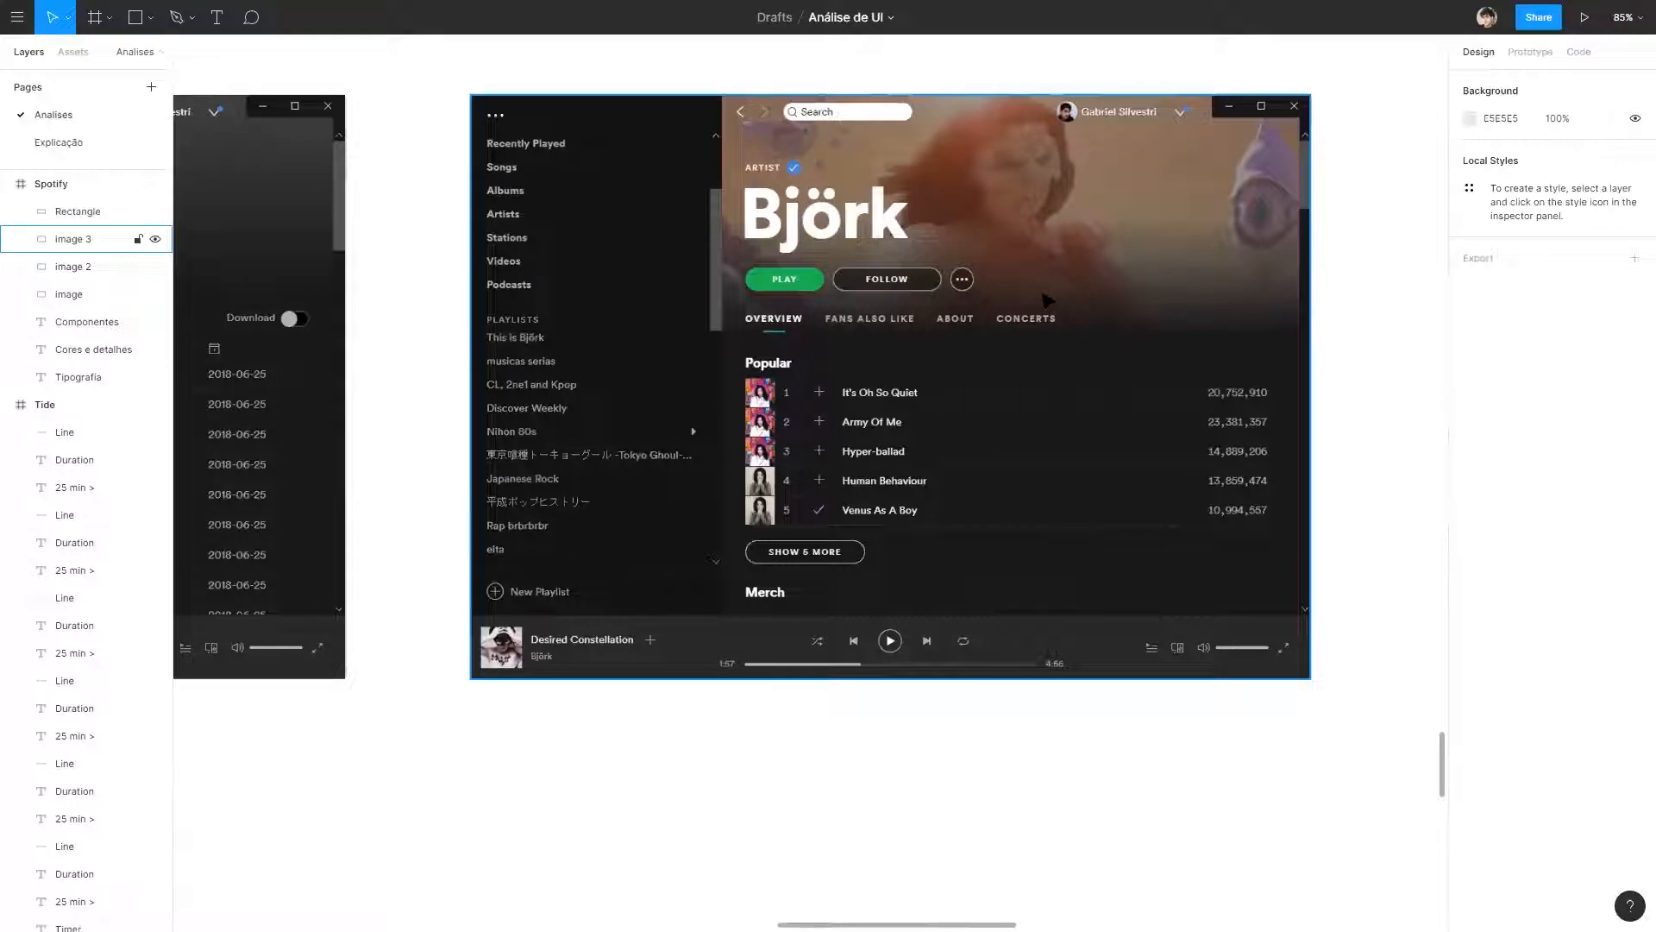
pyautogui.hscroll(-10, 1105, 263)
pyautogui.scroll(1, 1105, 263)
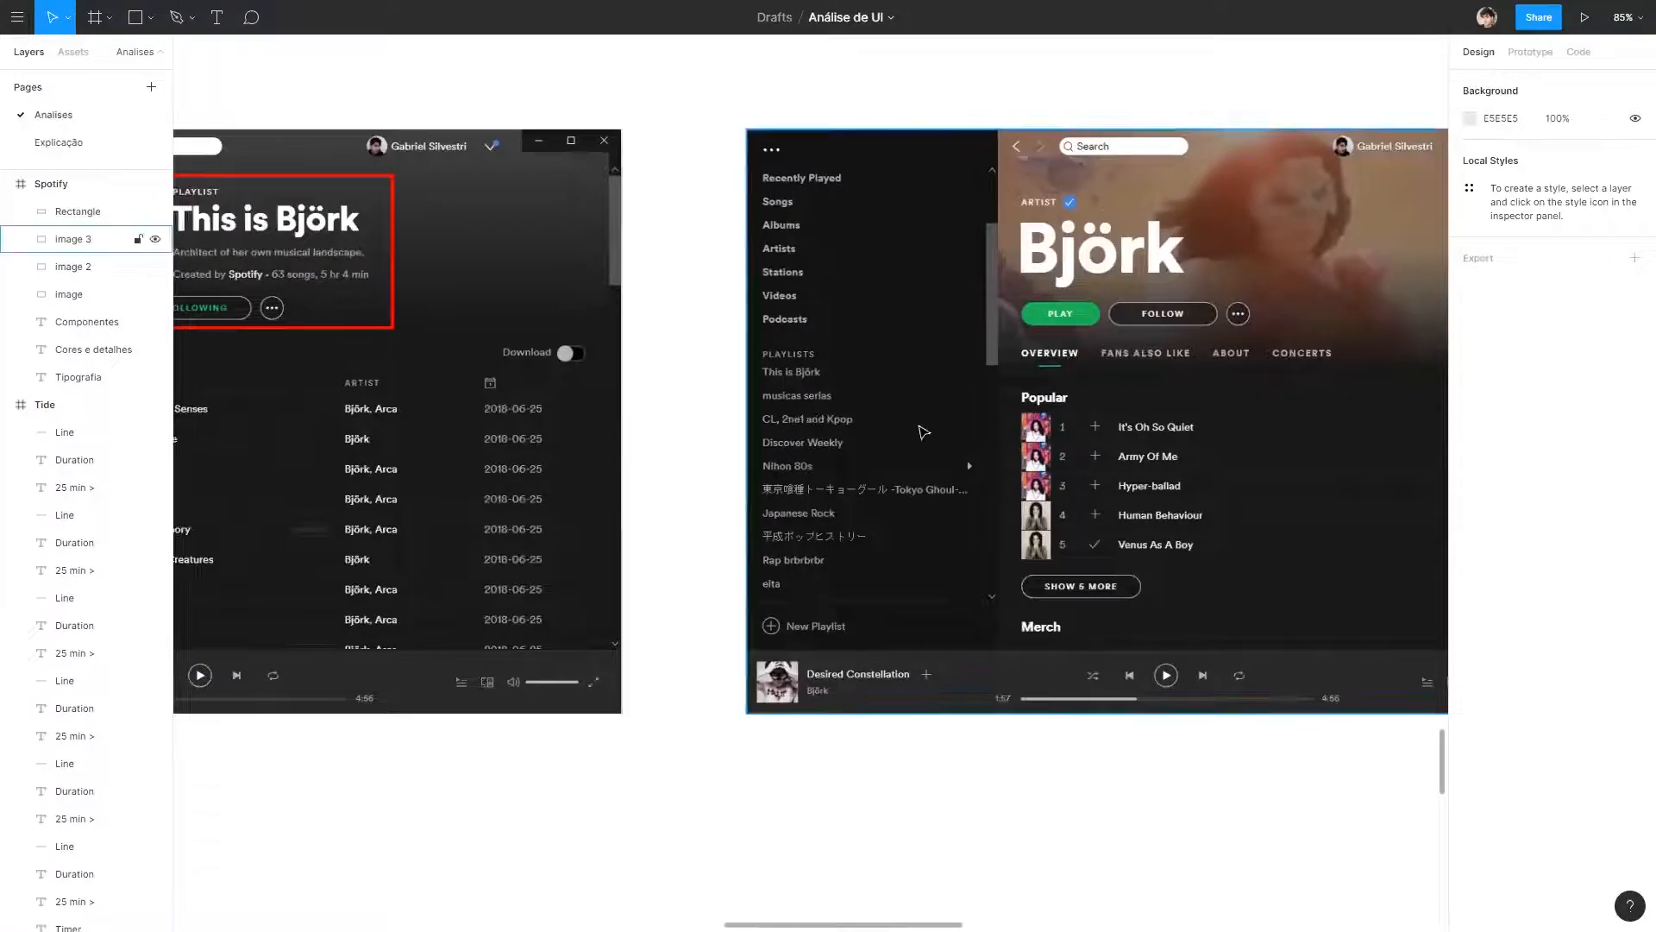
pyautogui.hscroll(-15, 561, 343)
pyautogui.scroll(-2, 562, 344)
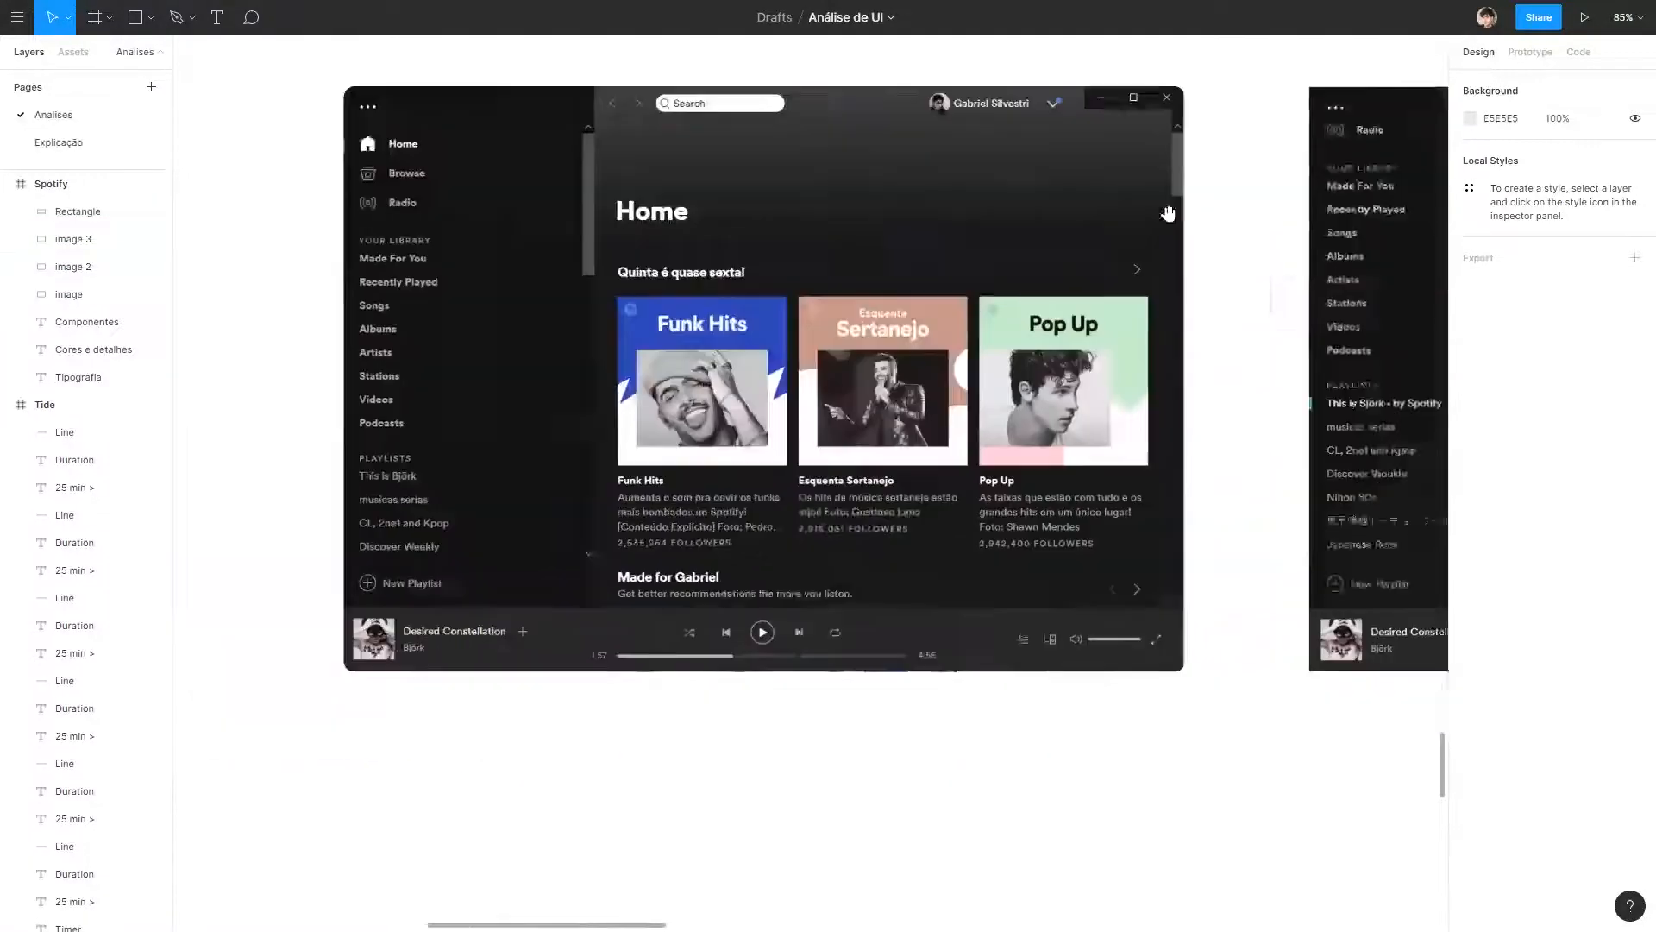
pyautogui.hscroll(5, 1159, 474)
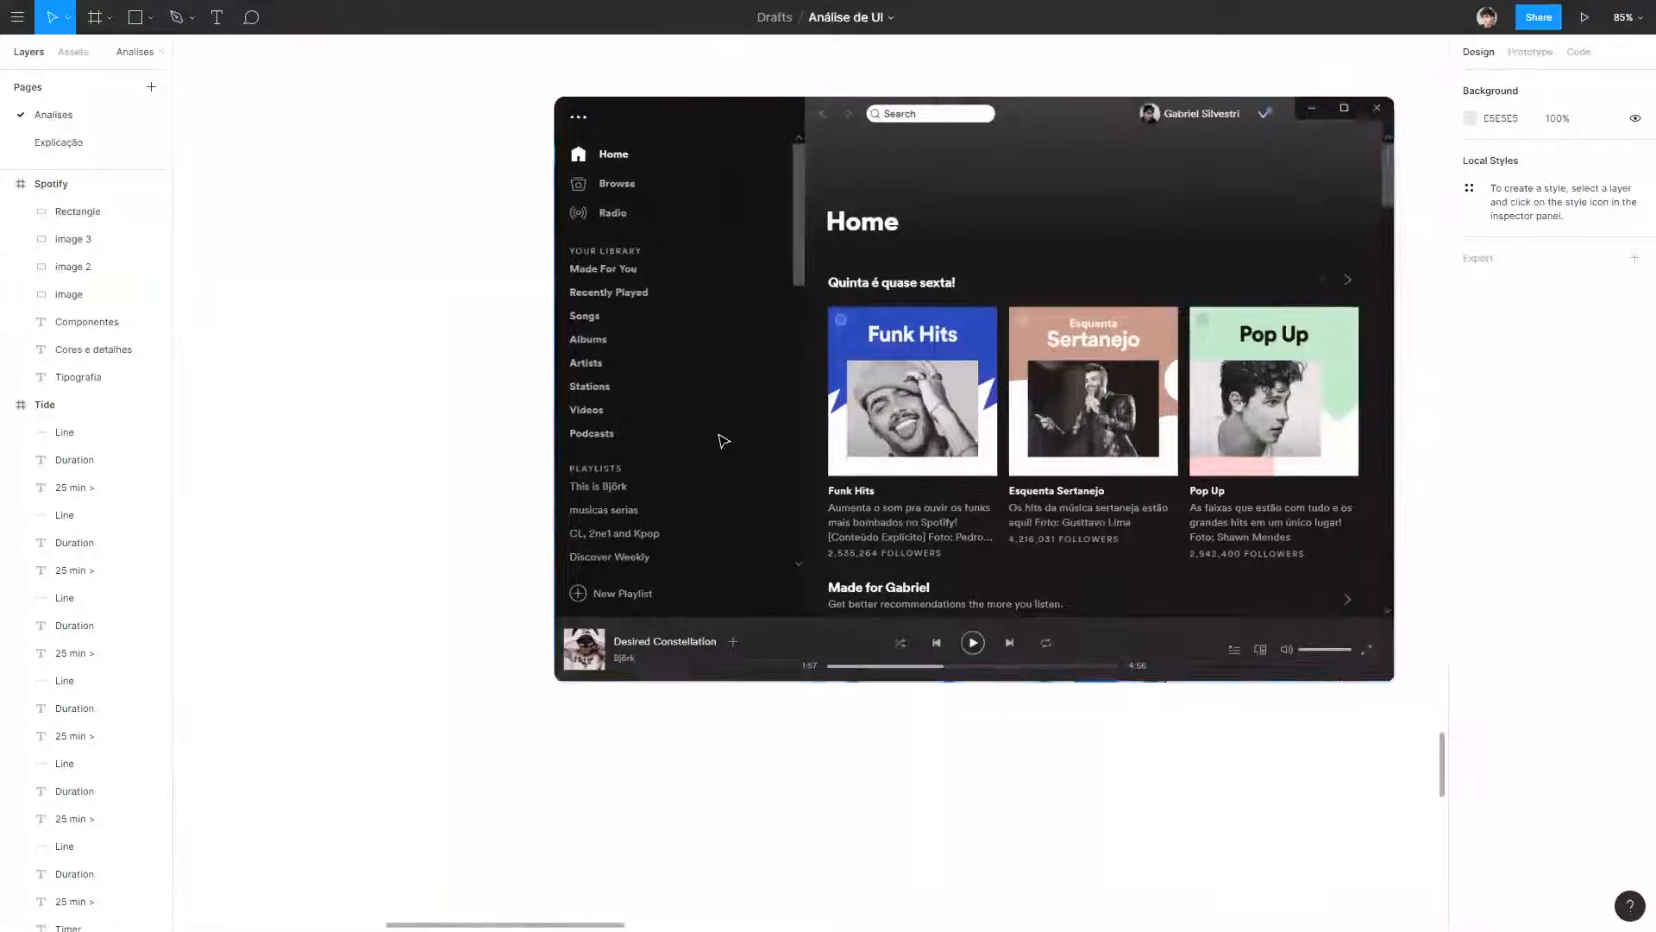
pyautogui.scroll(3, 477, 256)
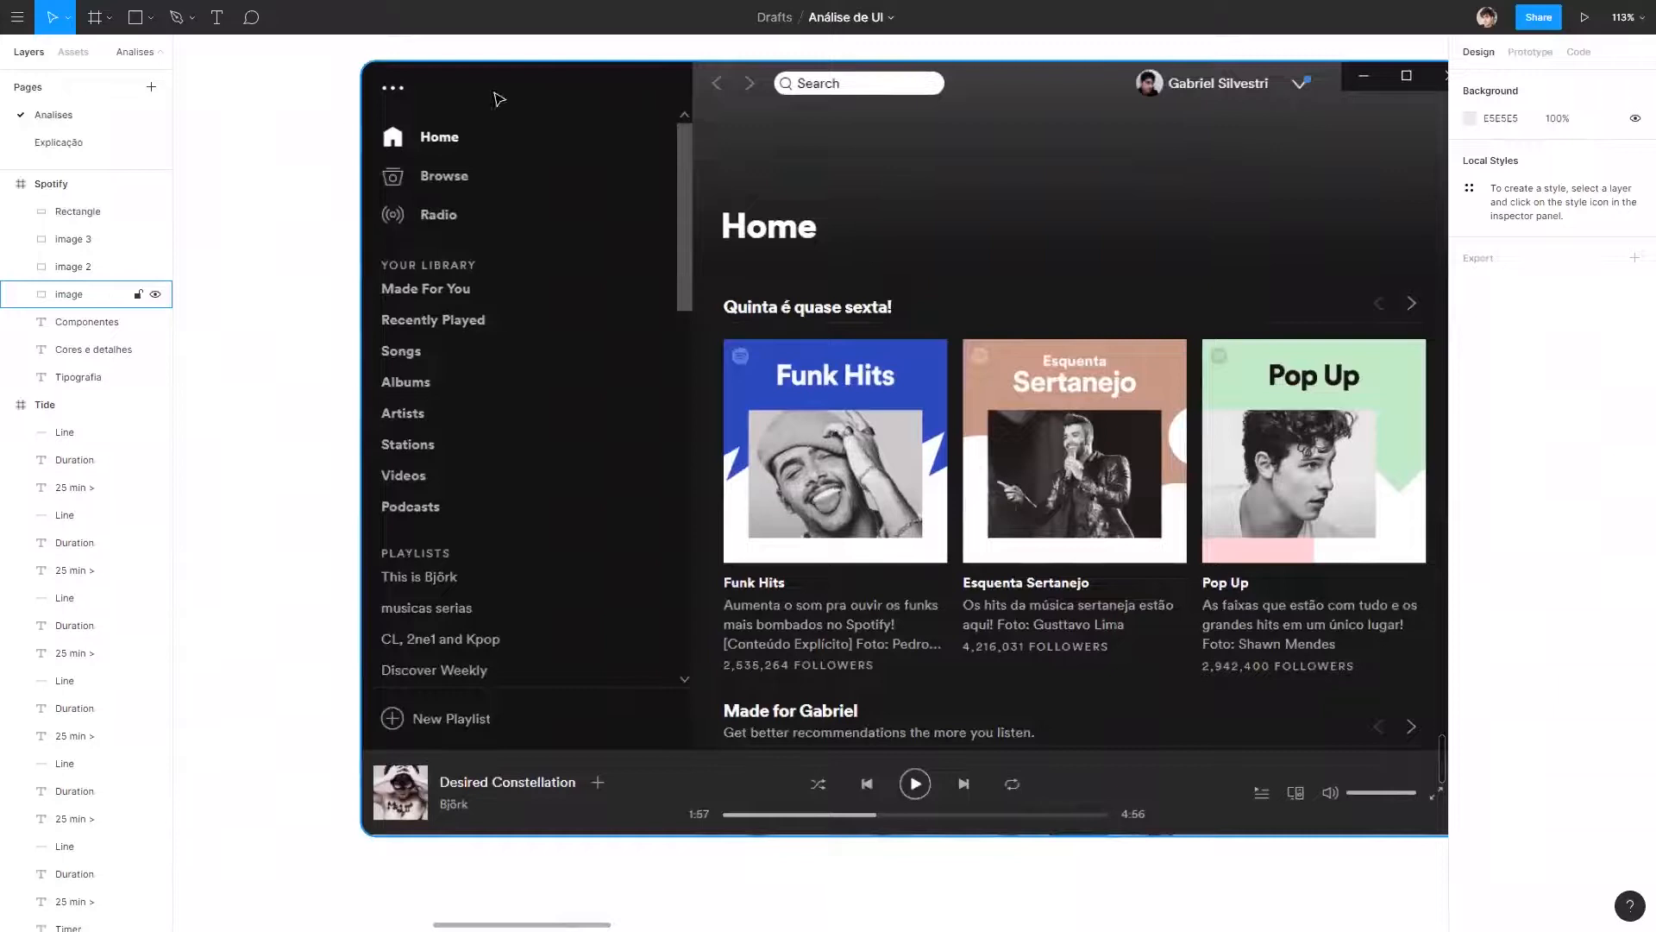
# Under Tipografia, write "Em títulos e subtítulos as fontes costumam ter uma escala de tamanhos bem grande. No restante da interface somente o peso e cores são manipuladas.".
pyautogui.hscroll(-10, 687, 423)
pyautogui.scroll(-2, 1105, 340)
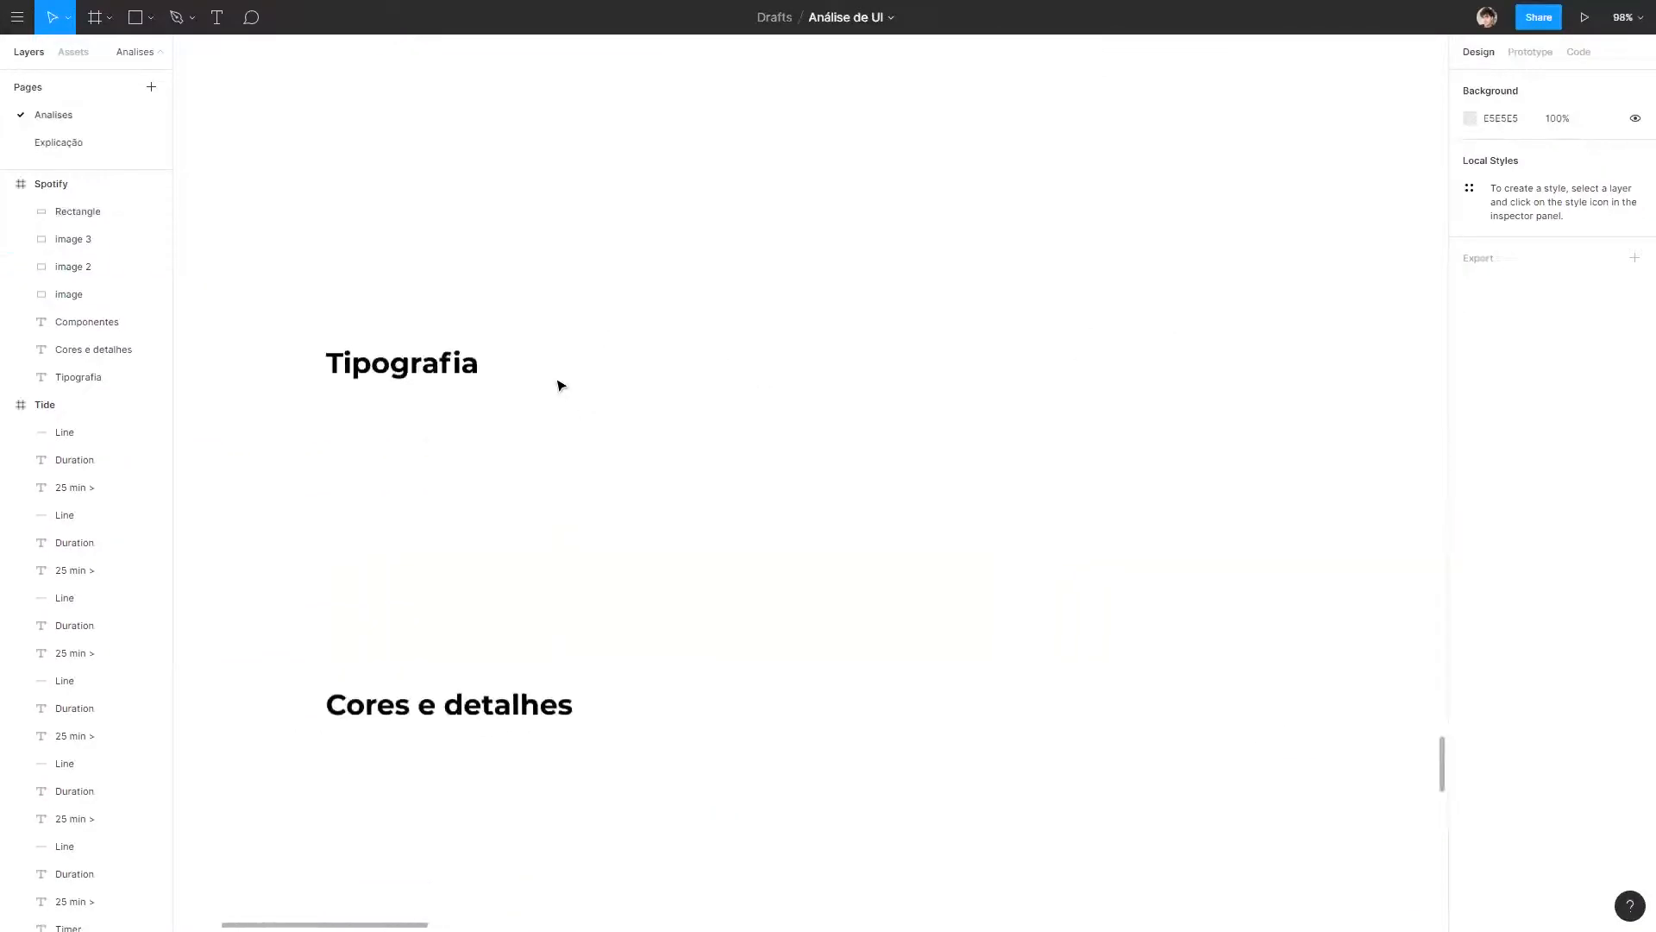
pyautogui.doubleClick(434, 373)
pyautogui.click(566, 373)
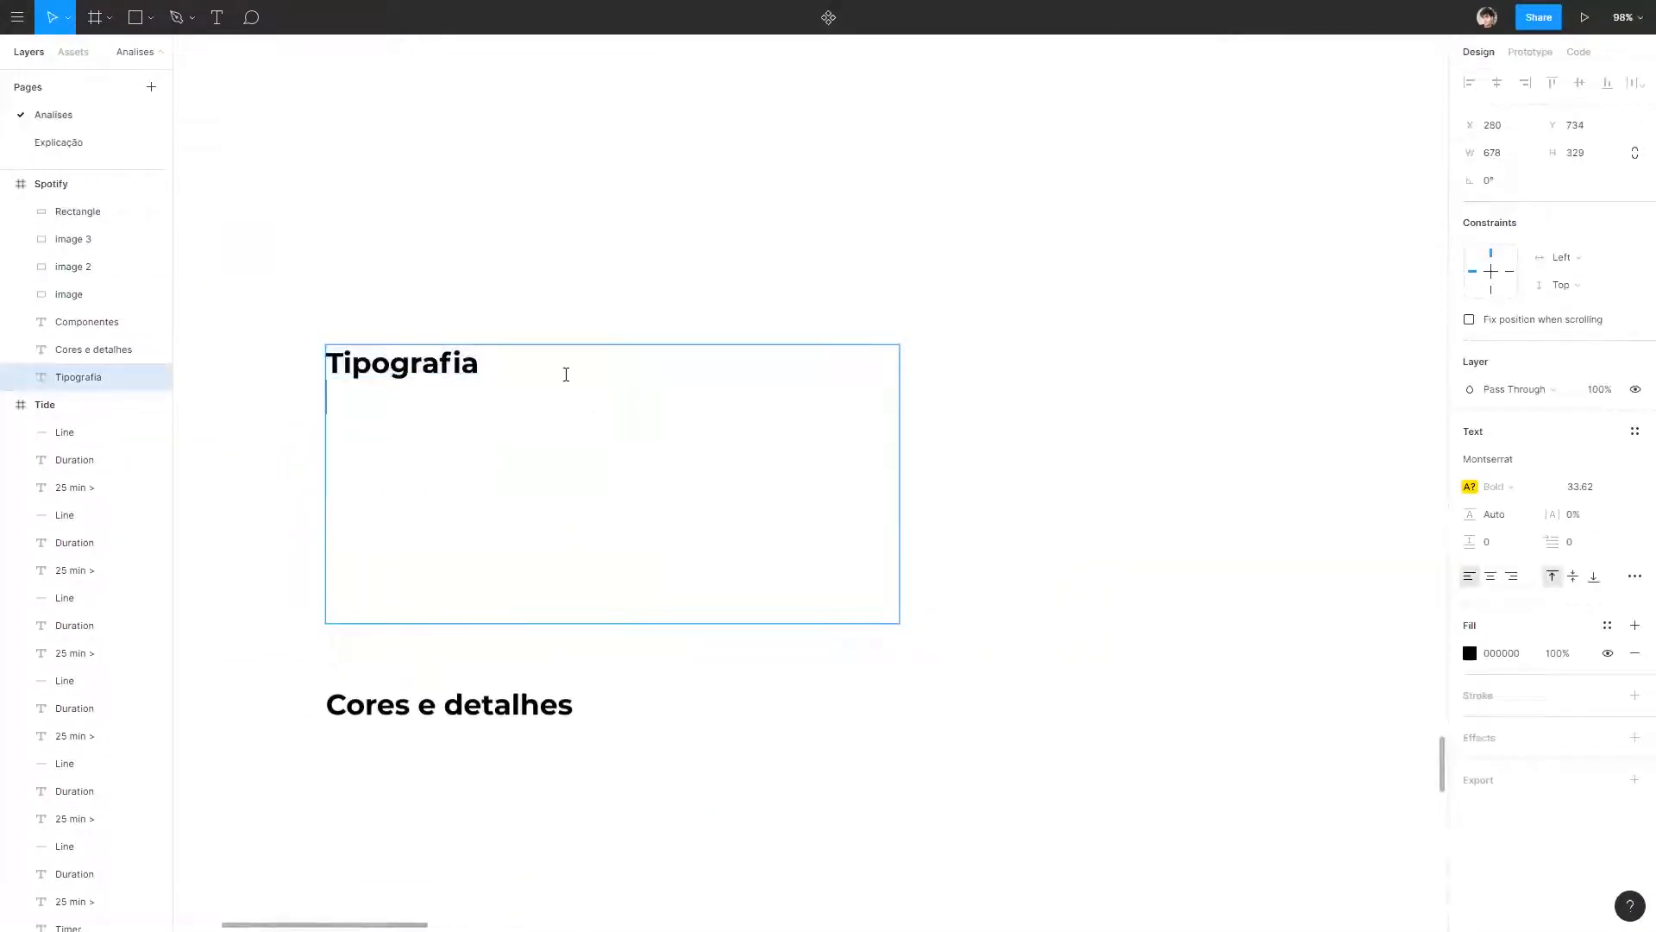
pyautogui.press('Return')
pyautogui.write('Em títulos e')
pyautogui.write('subtítulos as fontes costumam ter uma escala de tamanhos bem grande. No restante da interface somente o peso e cores são manipuladas.')
pyautogui.click(1057, 394)
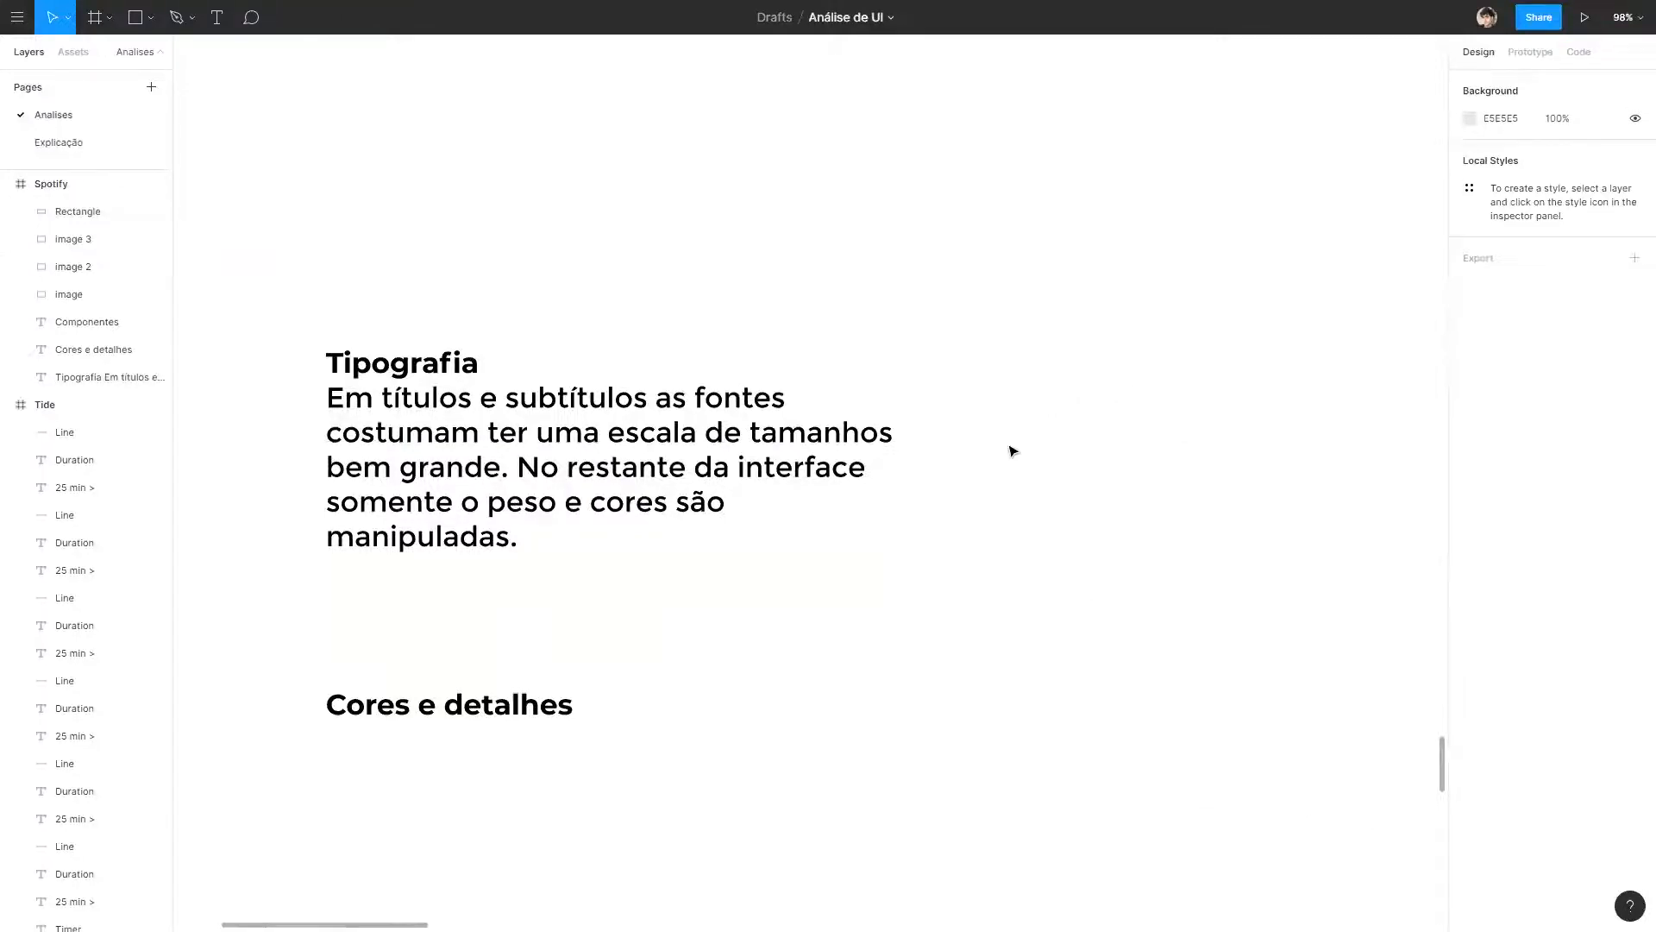
# Inspect the font weights and text colours of the sidebar lists and album card captions in the Spotify home screenshot.
pyautogui.scroll(-3, 992, 418)
pyautogui.moveTo(1251, 369); pyautogui.dragTo(691, 413)
pyautogui.scroll(5, 692, 412)
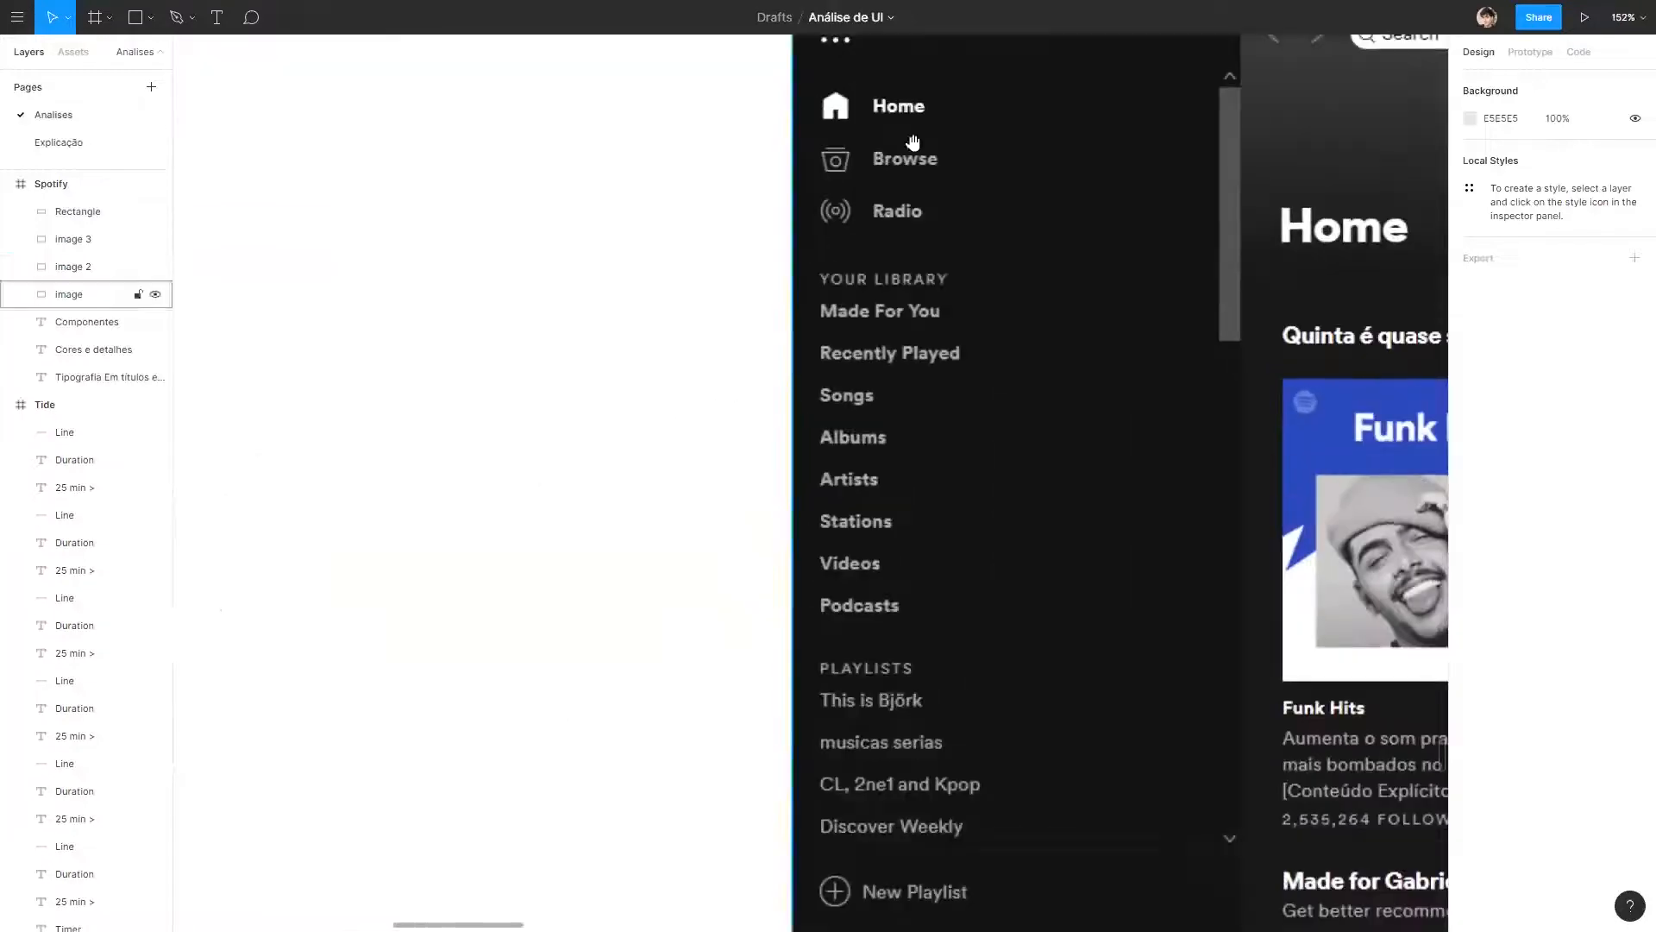
pyautogui.moveTo(916, 86); pyautogui.dragTo(753, 197)
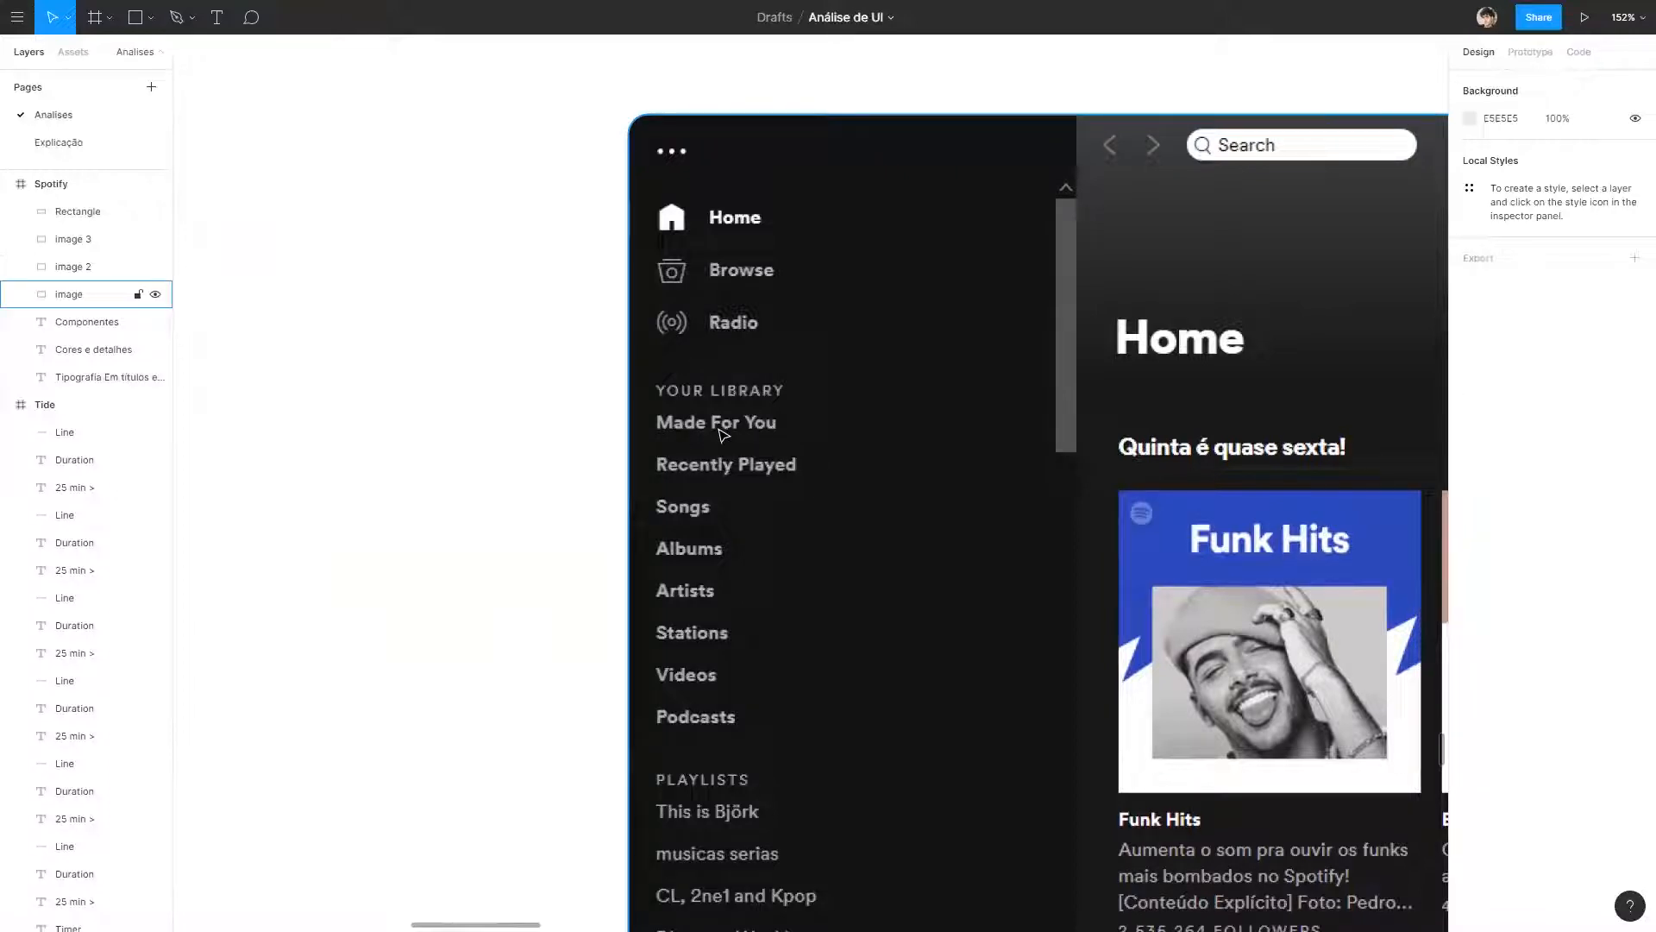
pyautogui.moveTo(779, 647); pyautogui.dragTo(625, 473)
pyautogui.scroll(-3, 624, 473)
pyautogui.scroll(1, 588, 302)
pyautogui.scroll(3, 585, 302)
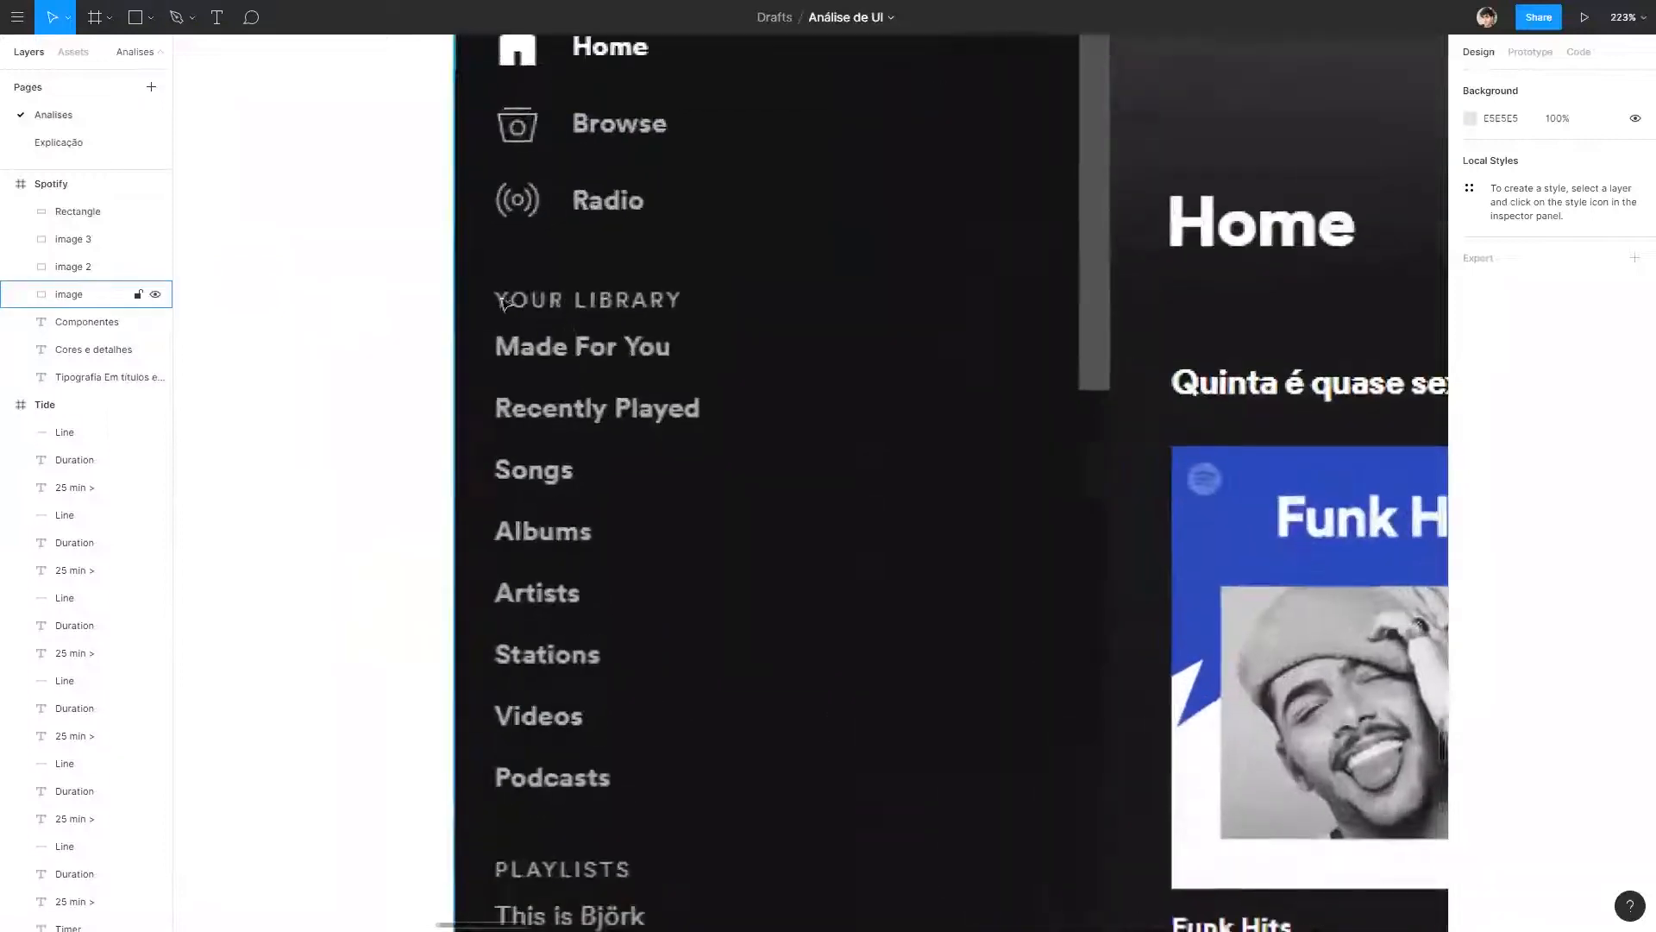
pyautogui.scroll(-5, 585, 302)
pyautogui.scroll(6, 824, 649)
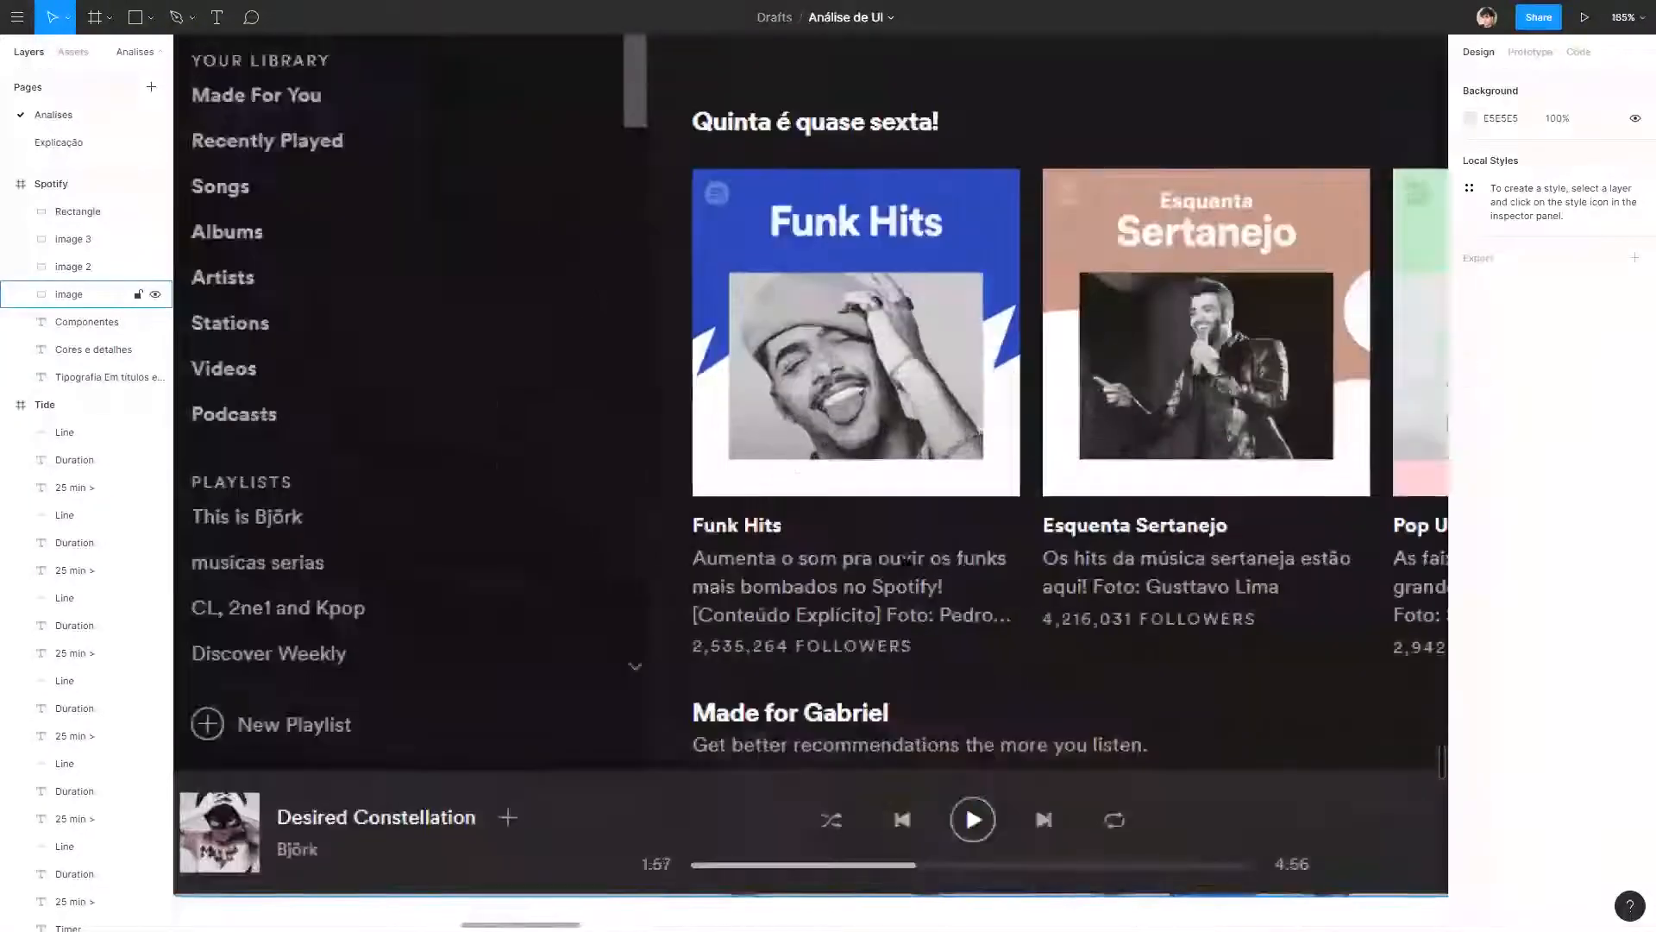
pyautogui.scroll(-4, 726, 532)
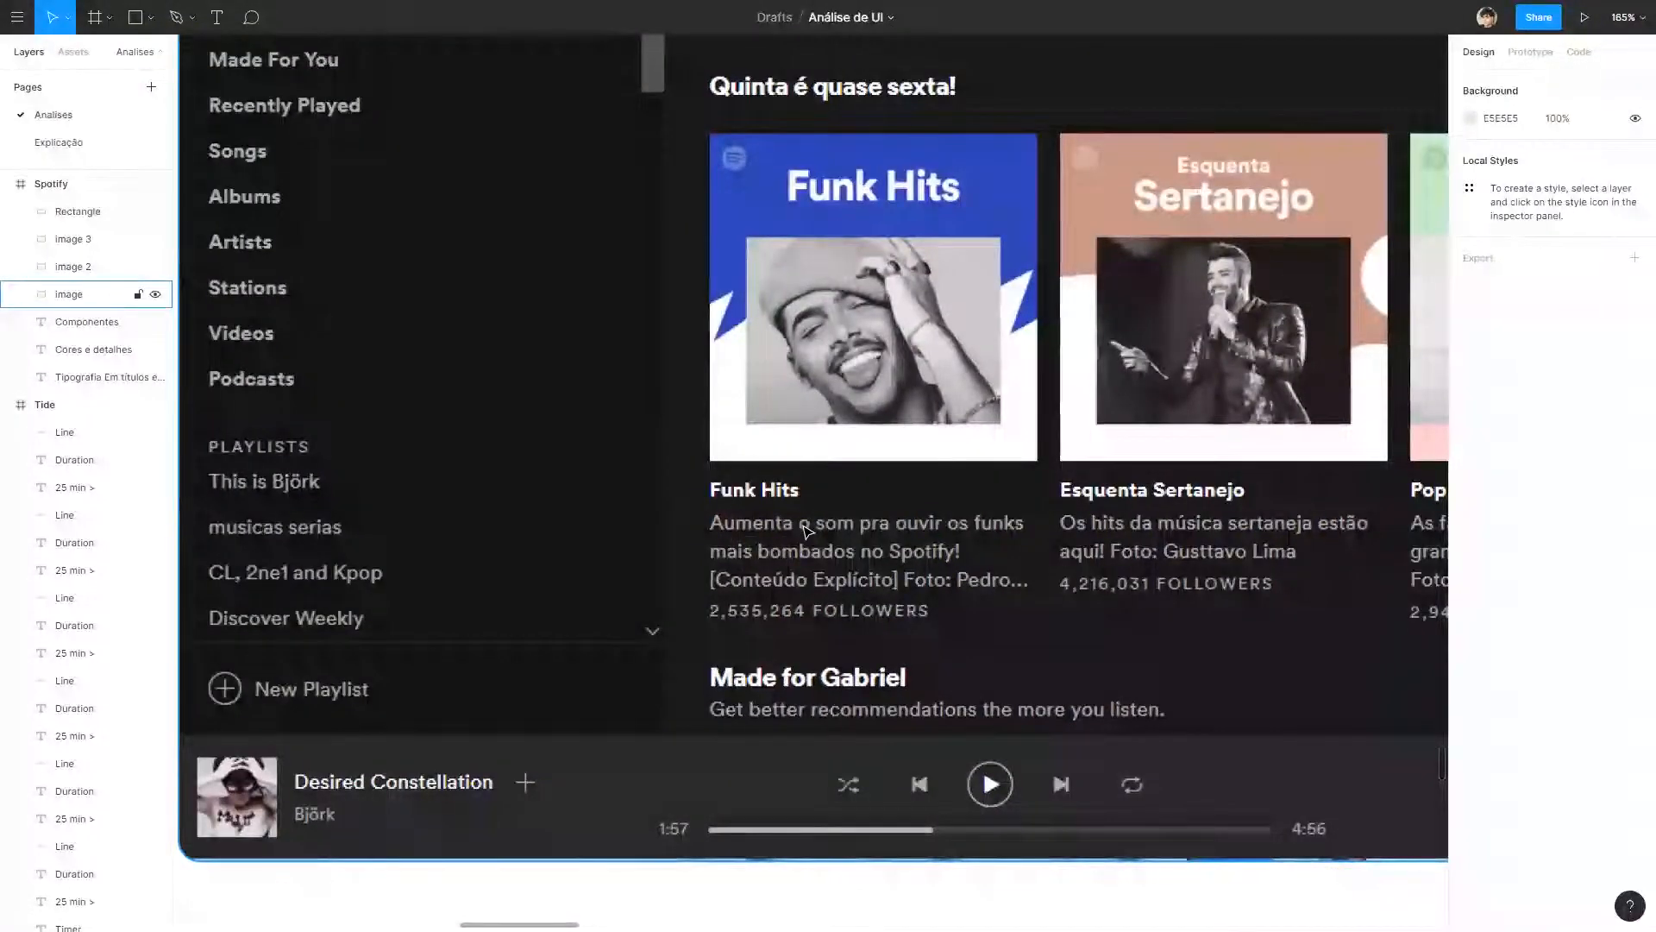
pyautogui.scroll(-5, 337, 484)
pyautogui.moveTo(457, 537); pyautogui.dragTo(1075, 488)
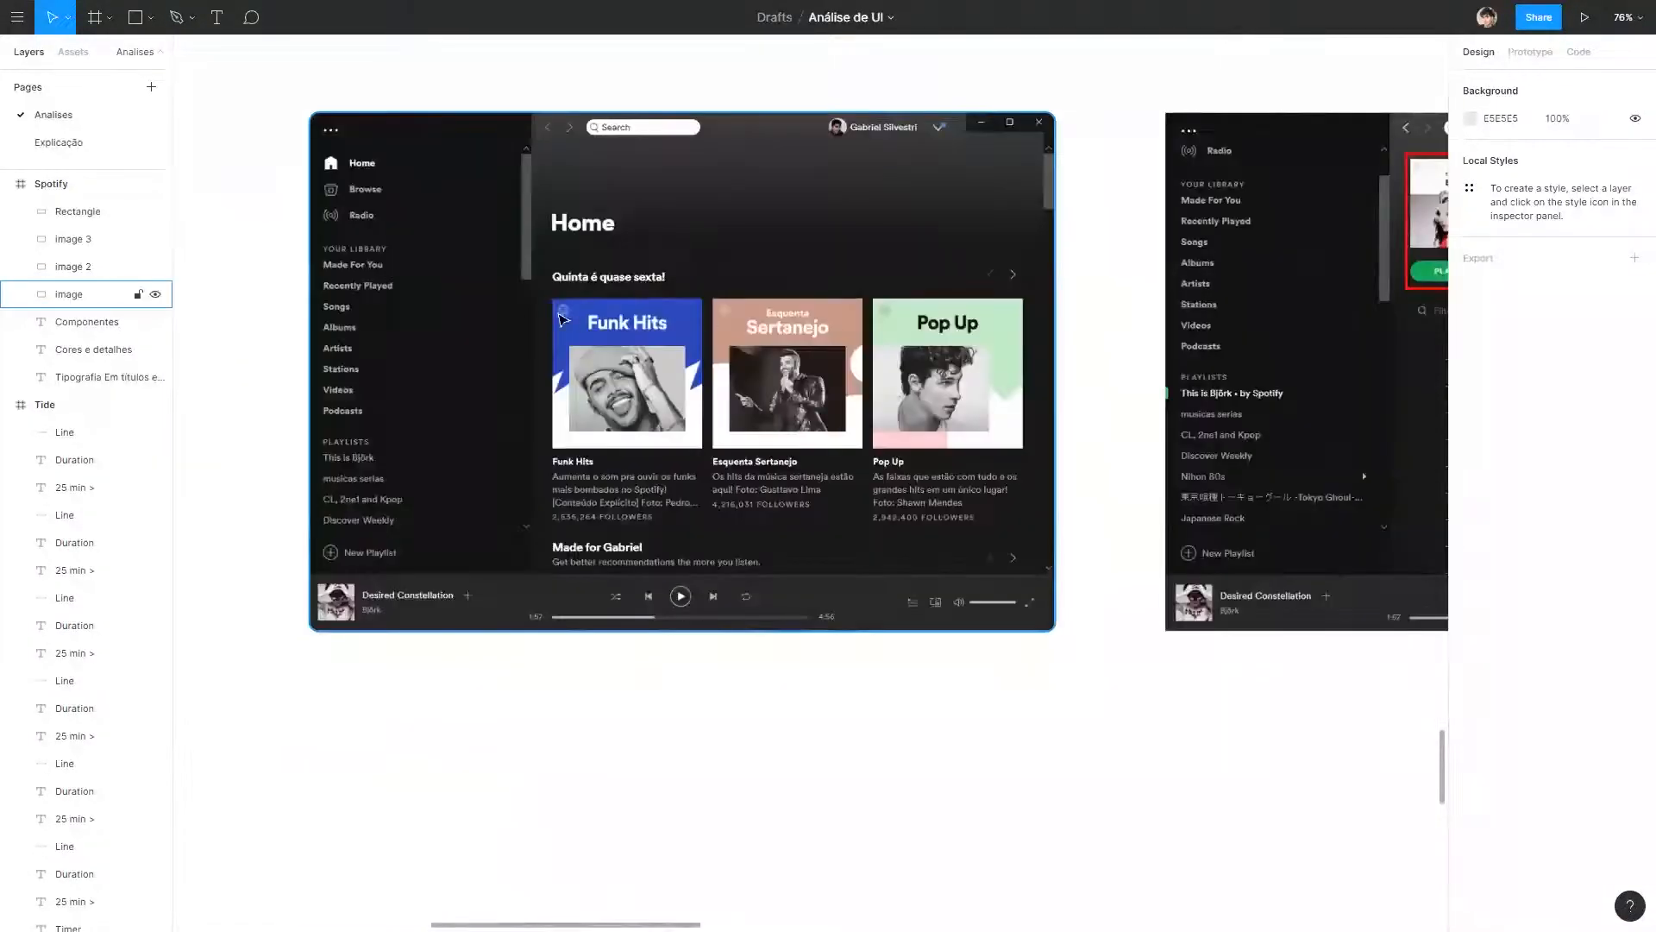
pyautogui.scroll(4, 563, 319)
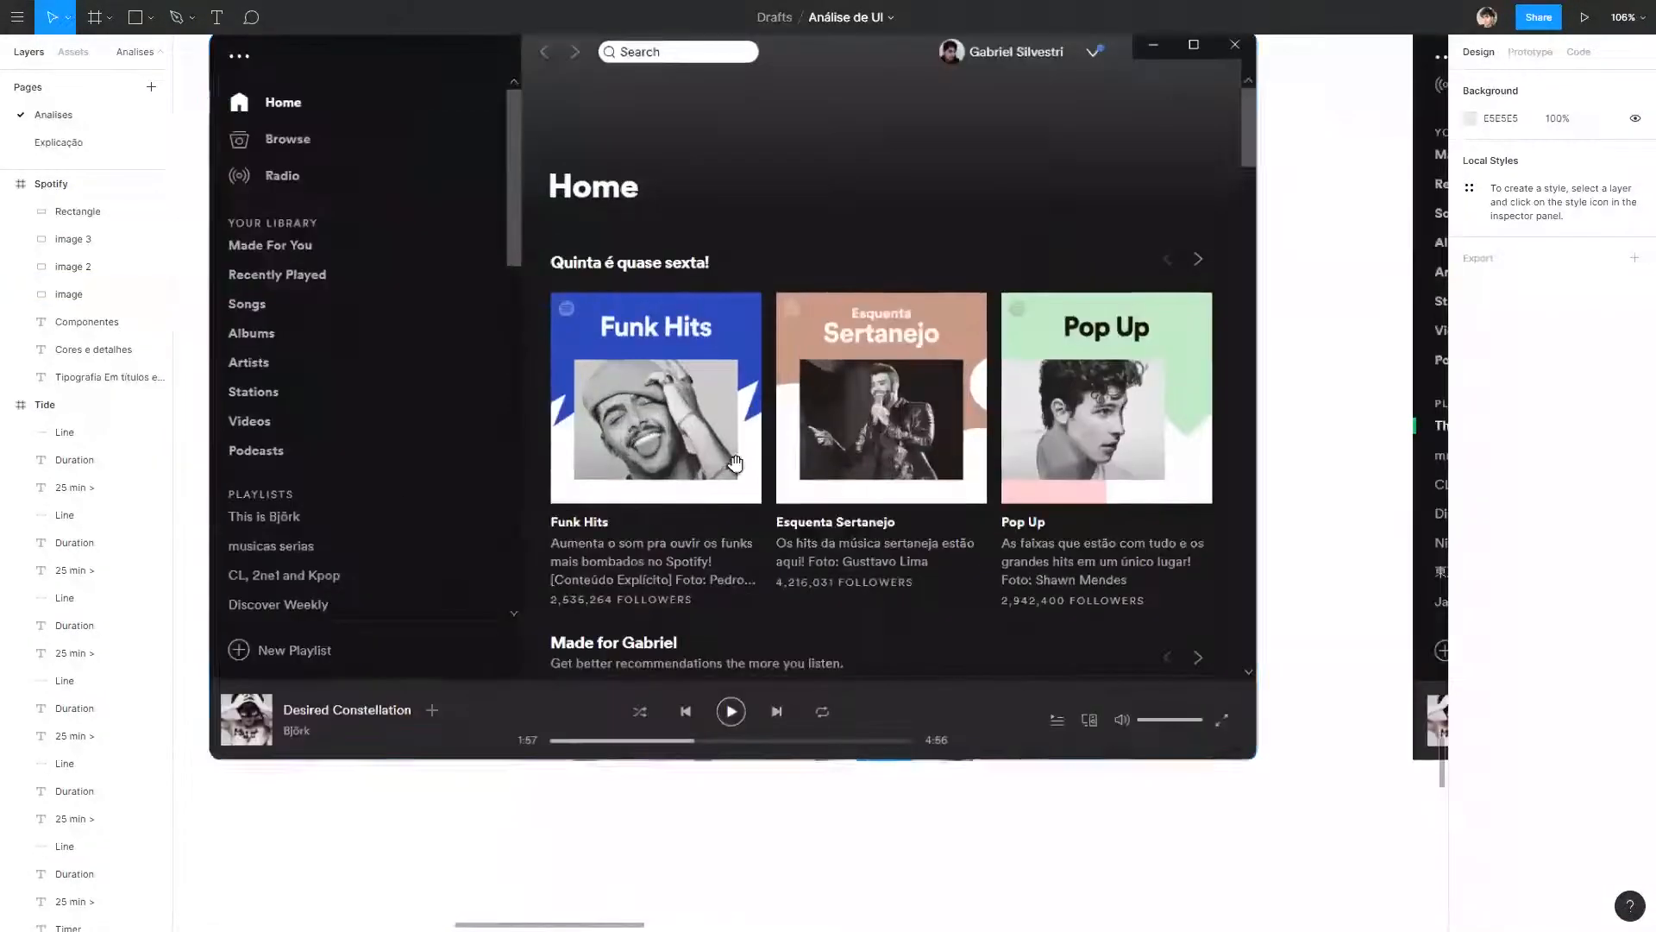
# Draw a 73 × 73 square above the Spotify home screenshot and duplicate it into a row of seven adjoining swatches.
pyautogui.scroll(-2, 1208, 483)
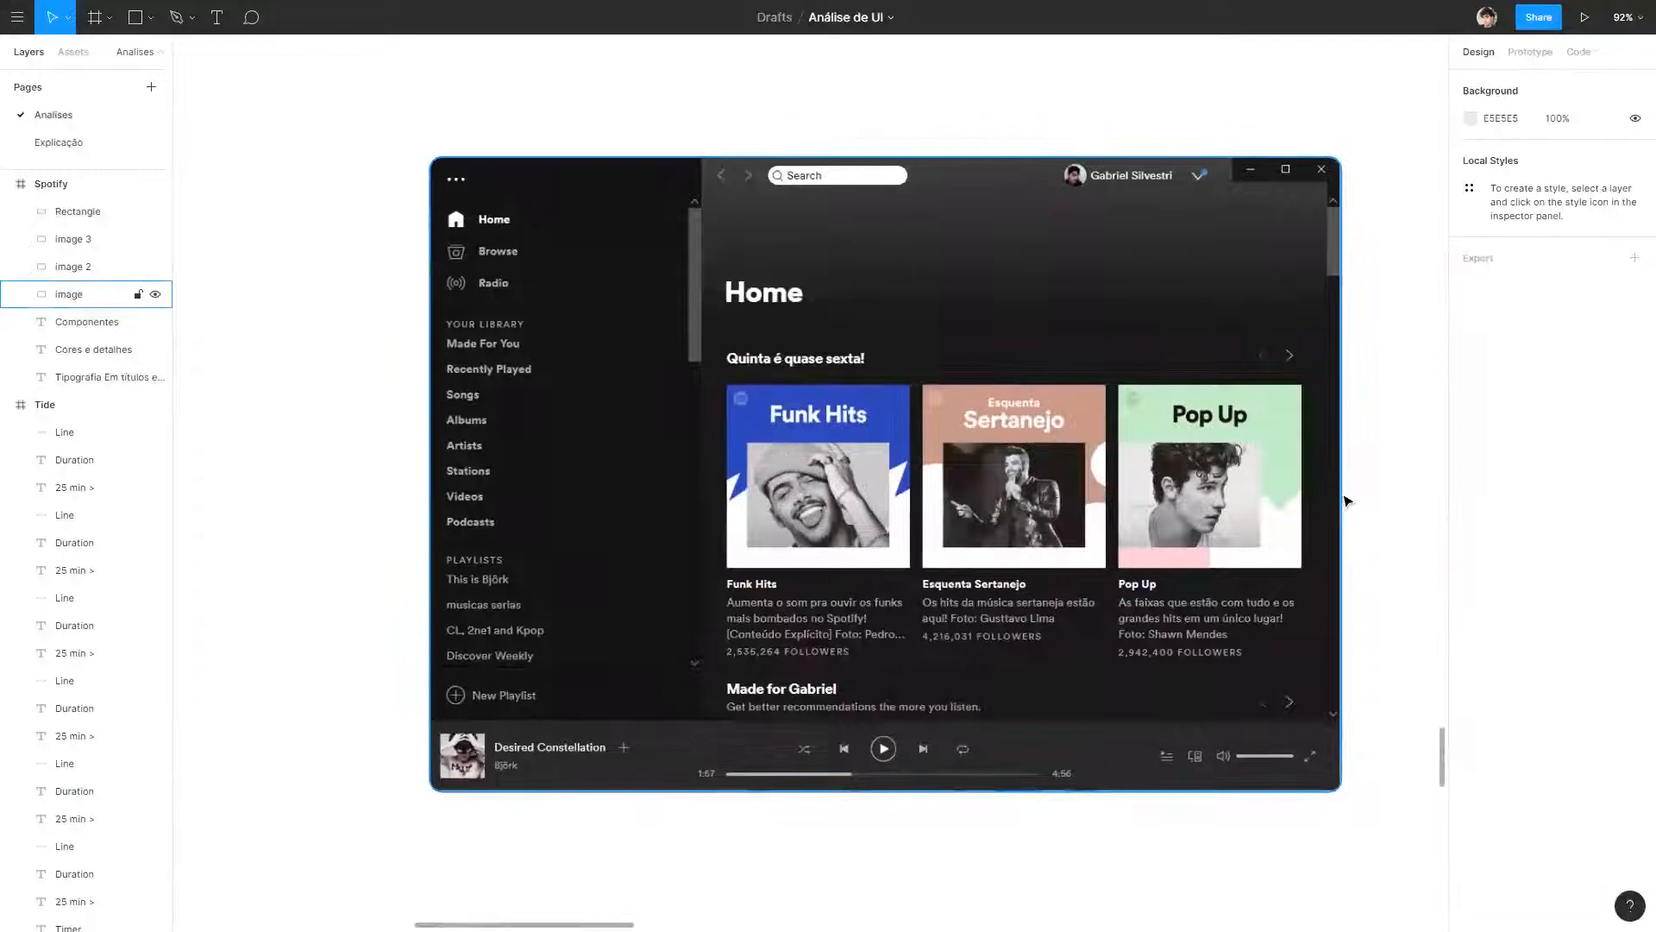
pyautogui.scroll(1, 547, 147)
pyautogui.press('r')
pyautogui.moveTo(465, 89)
pyautogui.mouseDown()
pyautogui.moveTo(524, 147)
pyautogui.moveTo(556, 118)
pyautogui.mouseUp()
pyautogui.press('Escape')
pyautogui.hotkey('ctrl', 'd')
pyautogui.hotkey('ctrl', 'd')
pyautogui.hotkey('ctrl', 'd')
pyautogui.hotkey('ctrl', 'd')
pyautogui.hotkey('ctrl', 'd')
pyautogui.press('Escape')
# Draw a backing rectangle about 727 × 144 around the swatch row and send it to the back.
pyautogui.press('r')
pyautogui.moveTo(420, 65)
pyautogui.mouseDown()
pyautogui.moveTo(1035, 190)
pyautogui.moveTo(1001, 185)
pyautogui.mouseUp()
pyautogui.rightClick(920, 117)
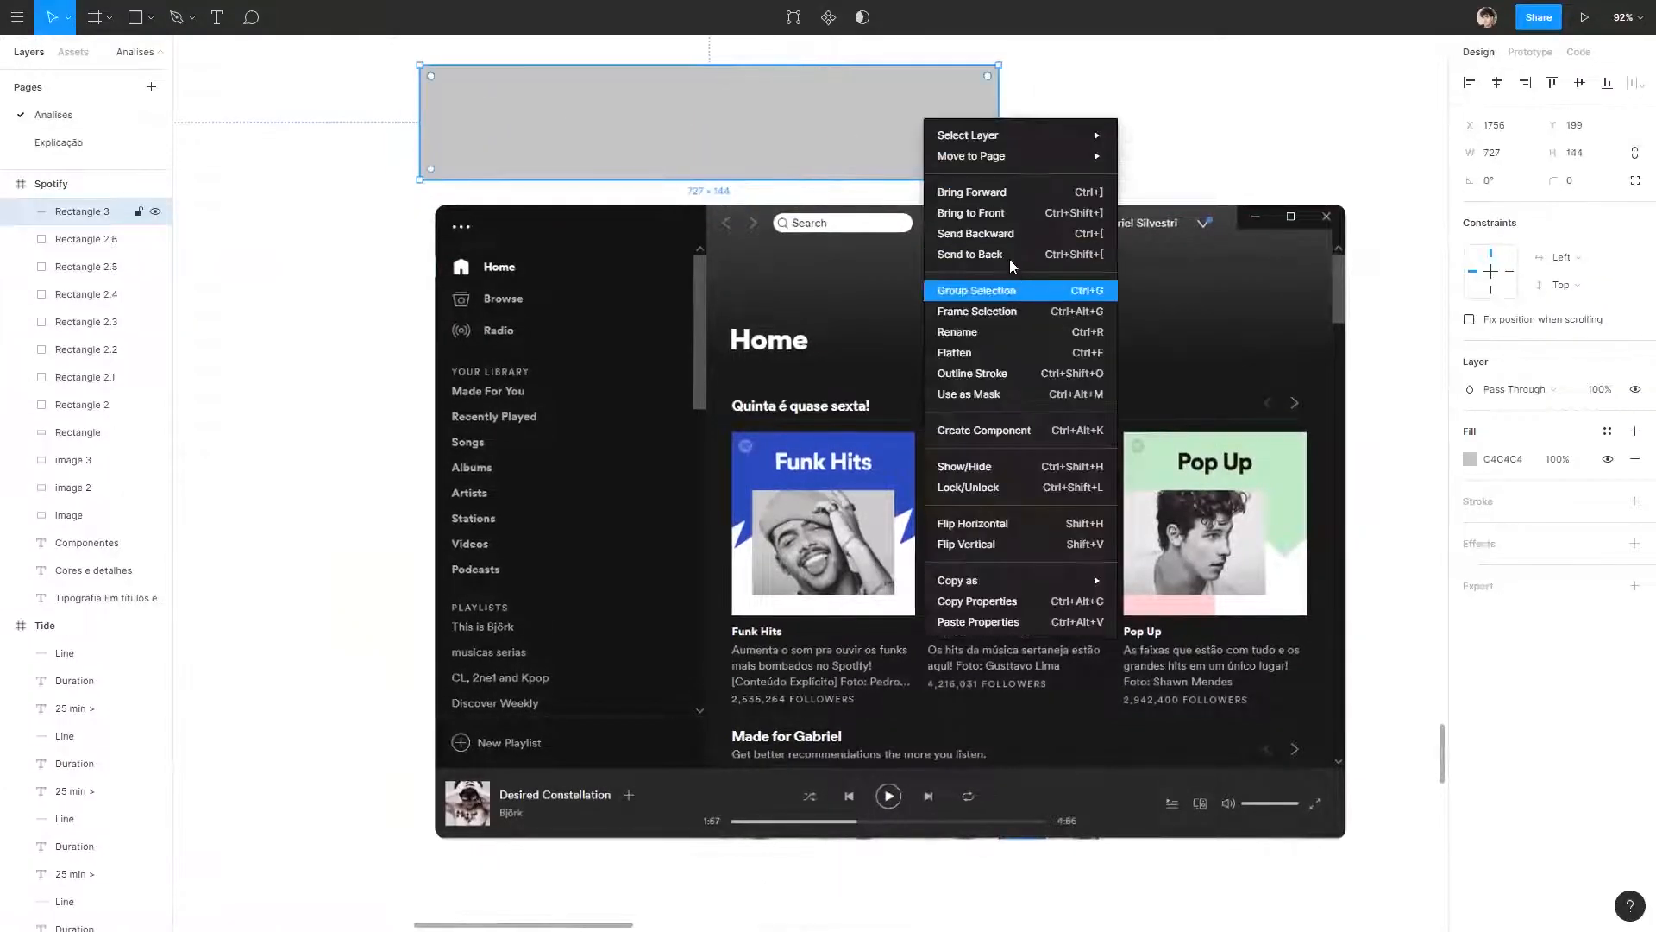
pyautogui.click(1009, 257)
pyautogui.press('Escape')
pyautogui.click(979, 155)
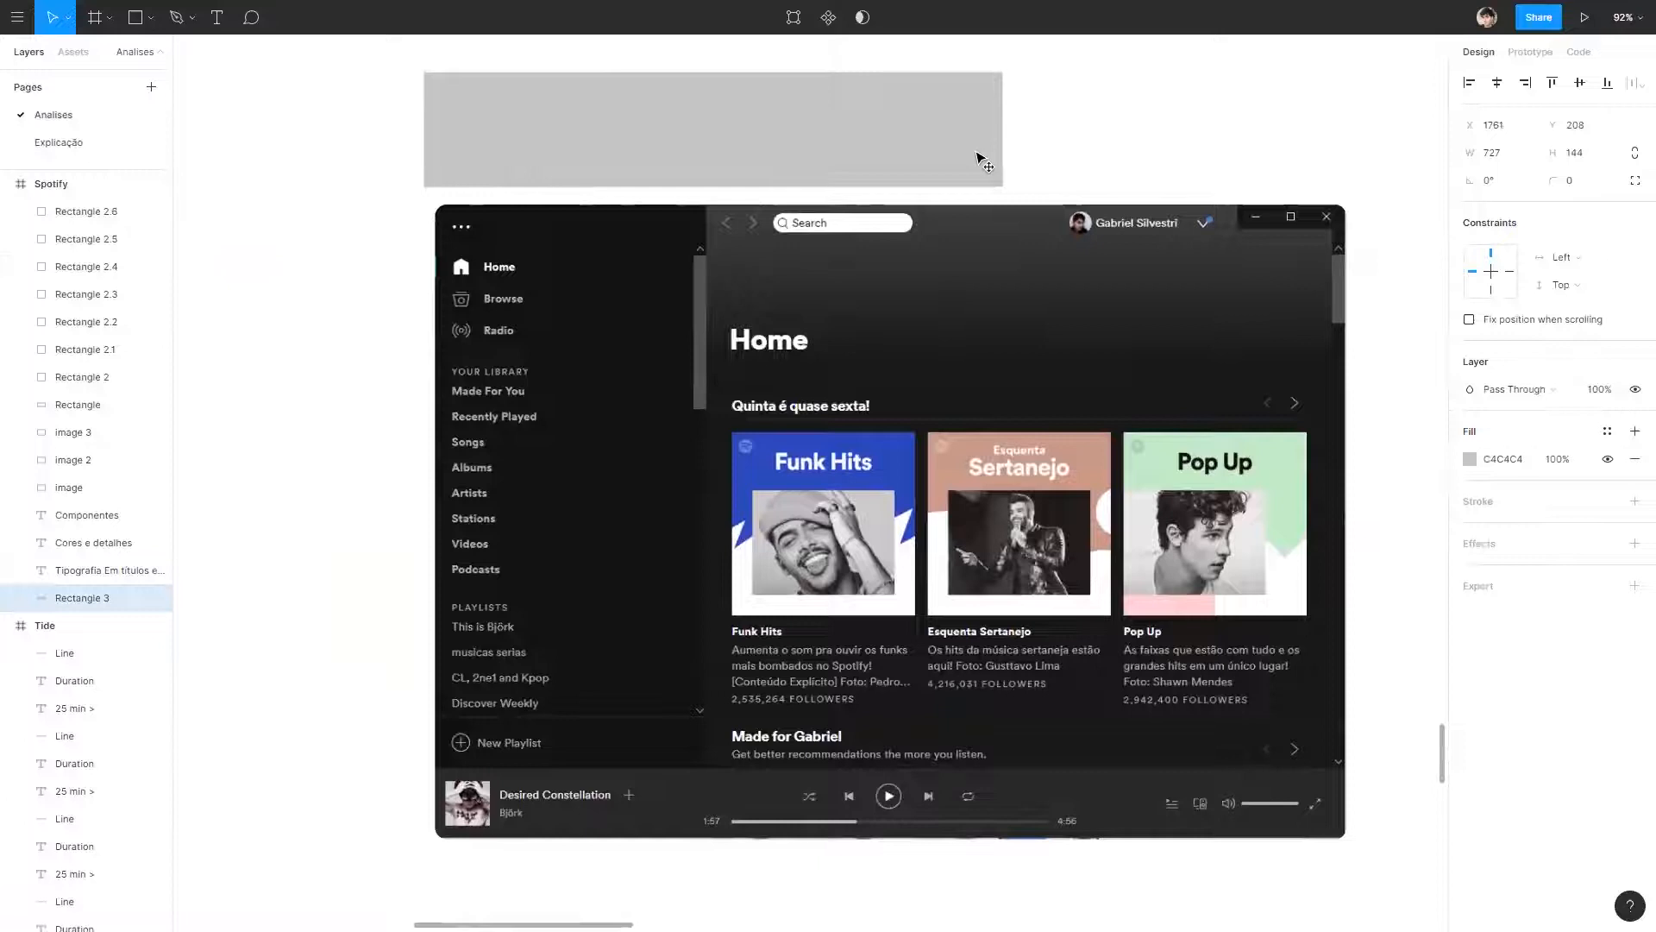
# Fill the backing rectangle with the green sampled from the PLAY button in the playlist screenshot.
pyautogui.moveTo(1211, 273); pyautogui.dragTo(787, 243)
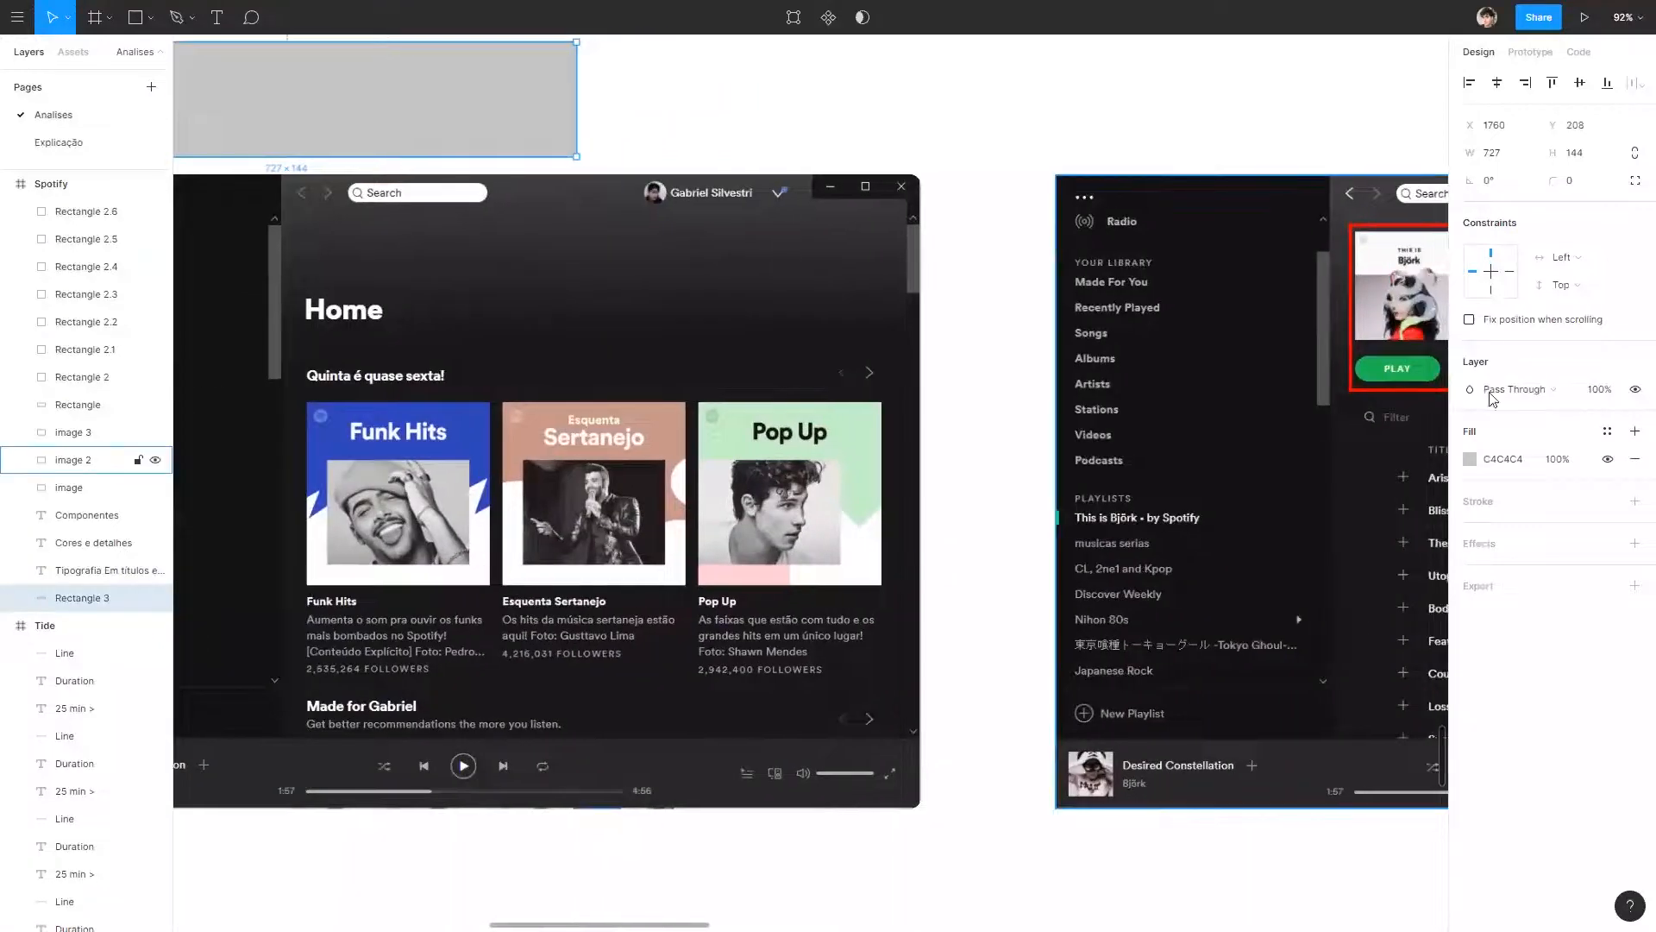
pyautogui.click(1470, 459)
pyautogui.click(1266, 719)
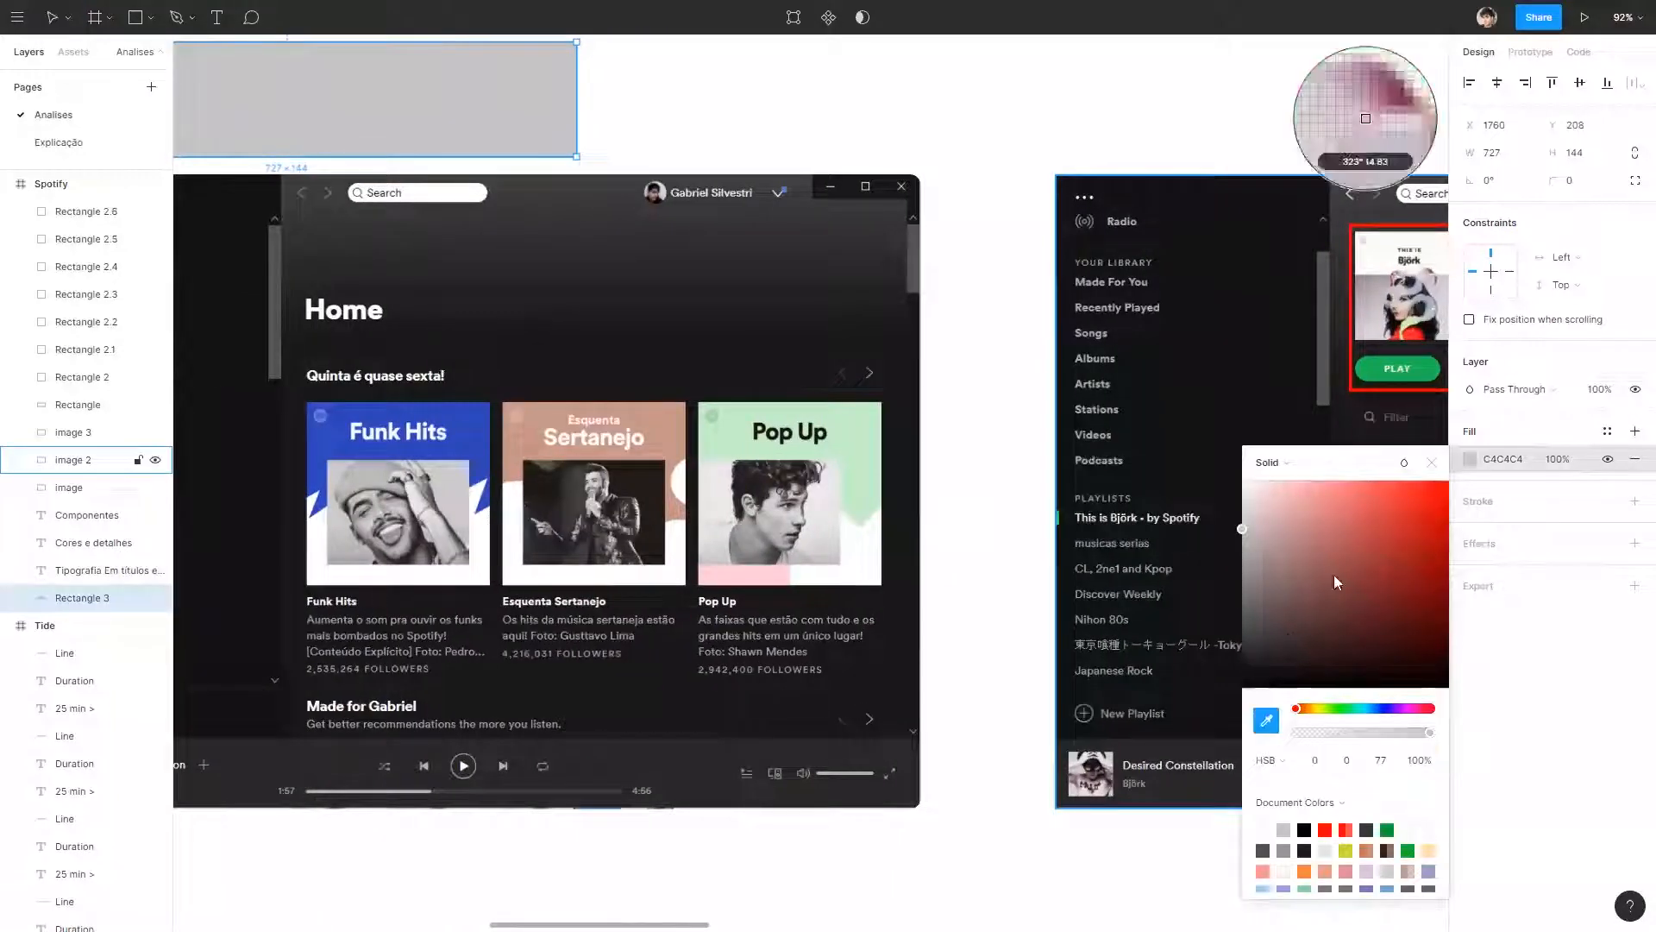
pyautogui.click(1376, 371)
pyautogui.click(658, 115)
pyautogui.moveTo(658, 115); pyautogui.dragTo(1101, 170)
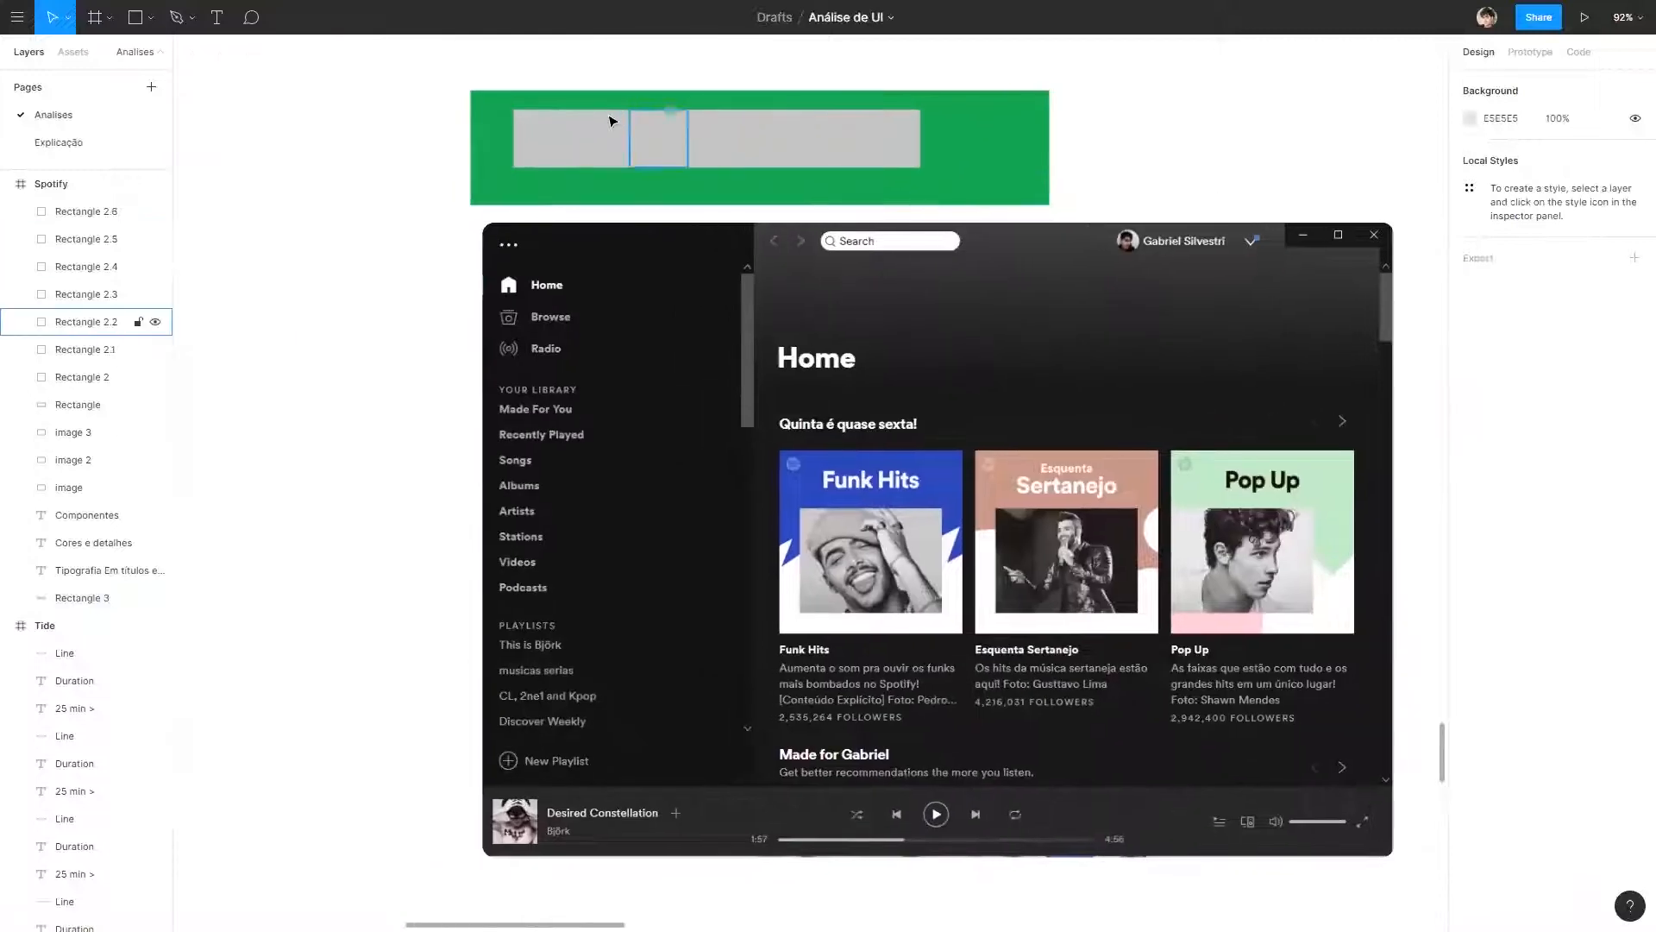
# Fill the first swatch with the dark sidebar colour 121212 sampled from the home screenshot.
pyautogui.click(556, 155)
pyautogui.click(1470, 459)
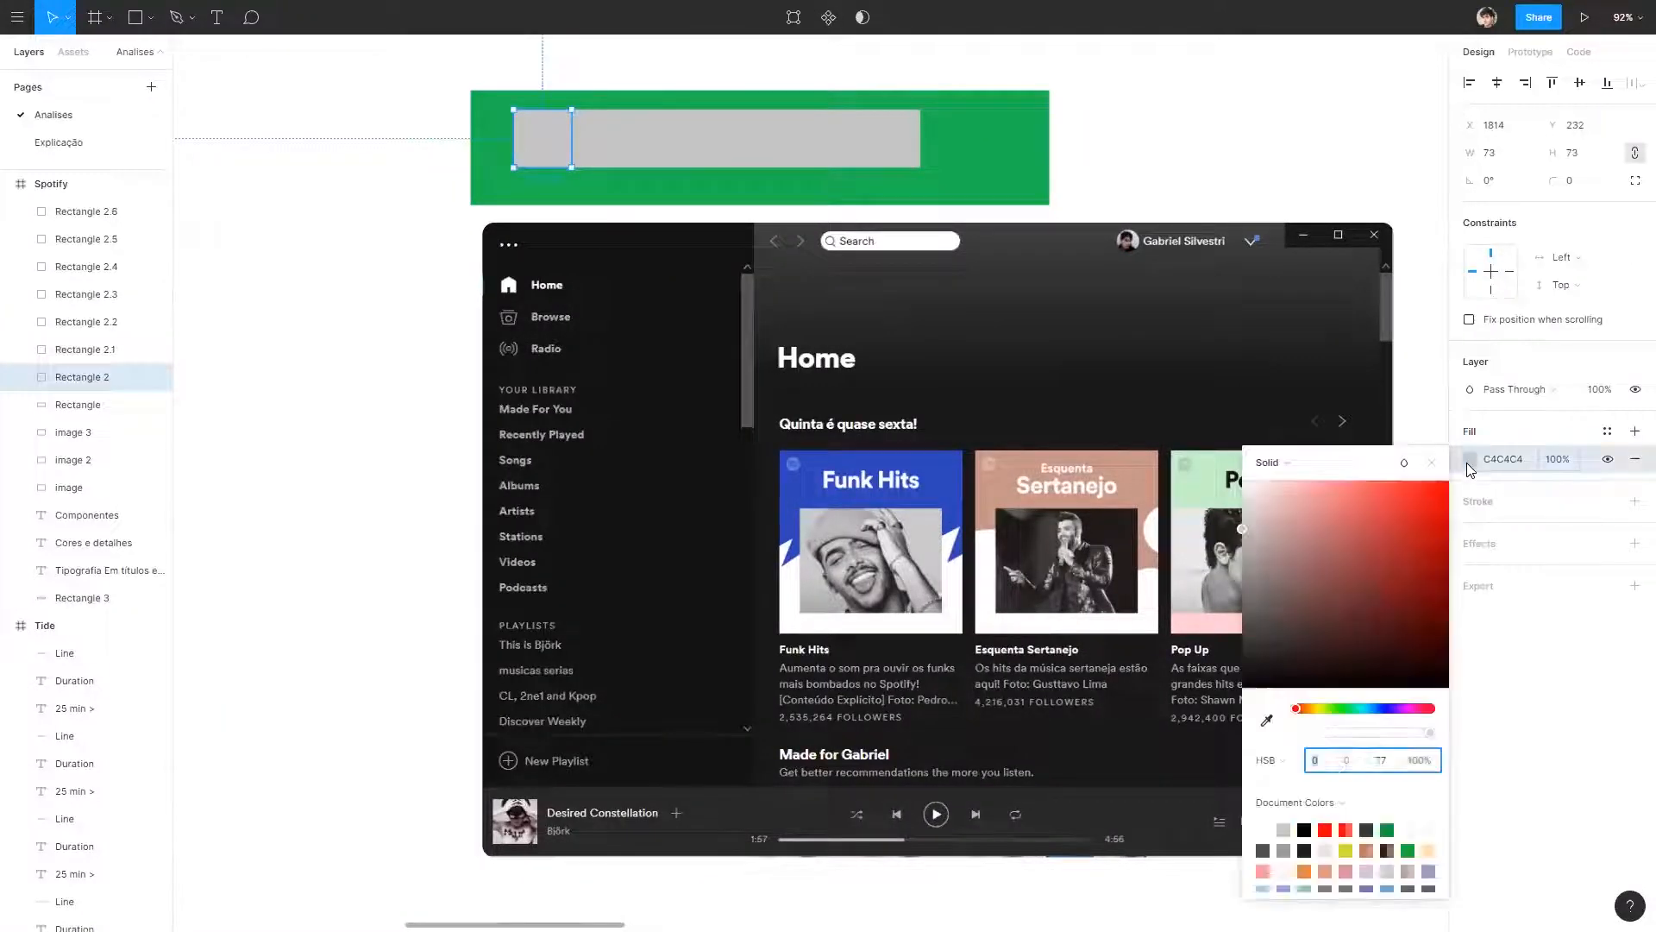
pyautogui.click(1266, 720)
pyautogui.click(609, 255)
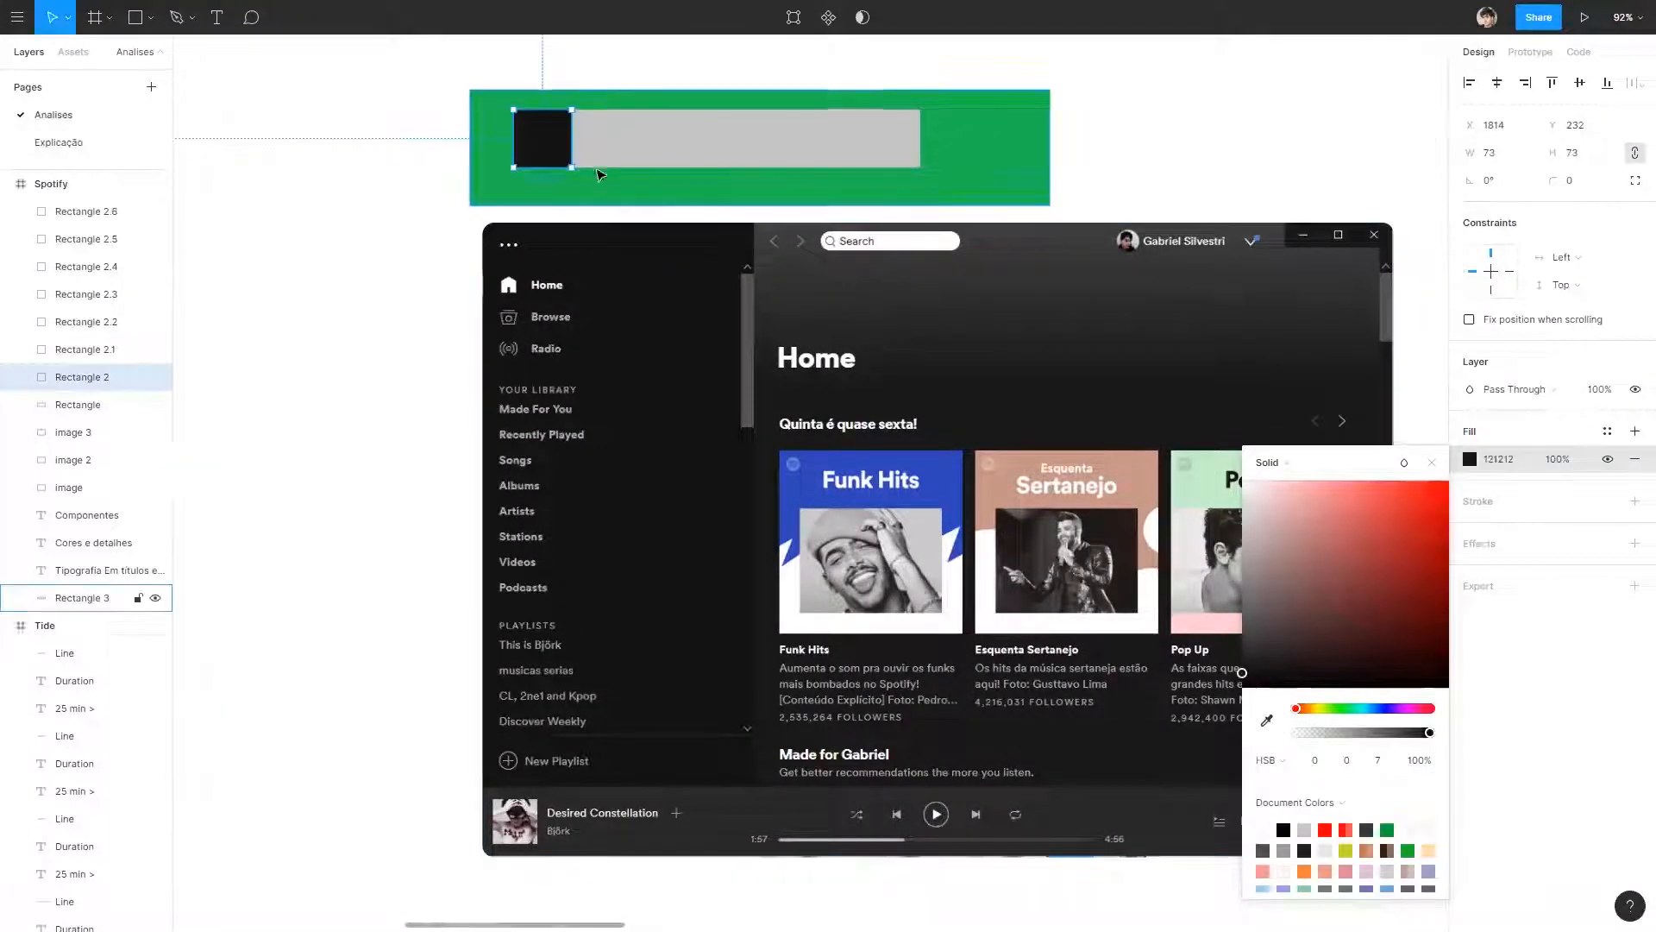
# Fill the second swatch with the lighter grey sampled from the upper edge of the home screenshot's header gradient.
pyautogui.click(602, 142)
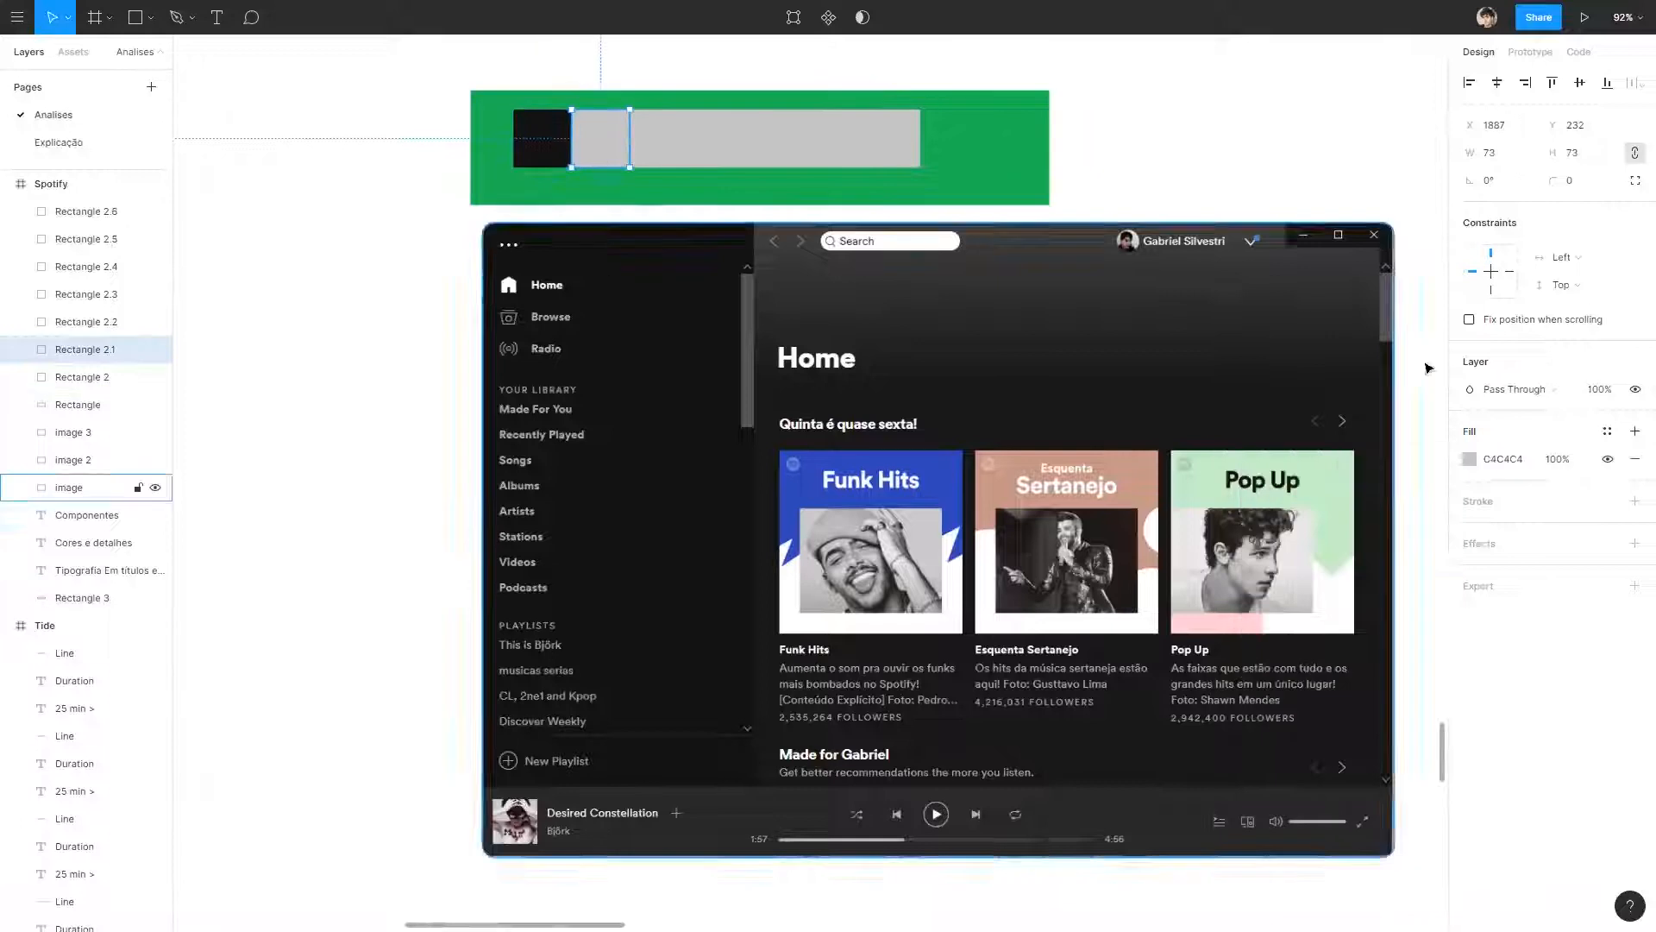
pyautogui.click(1469, 459)
pyautogui.click(1267, 720)
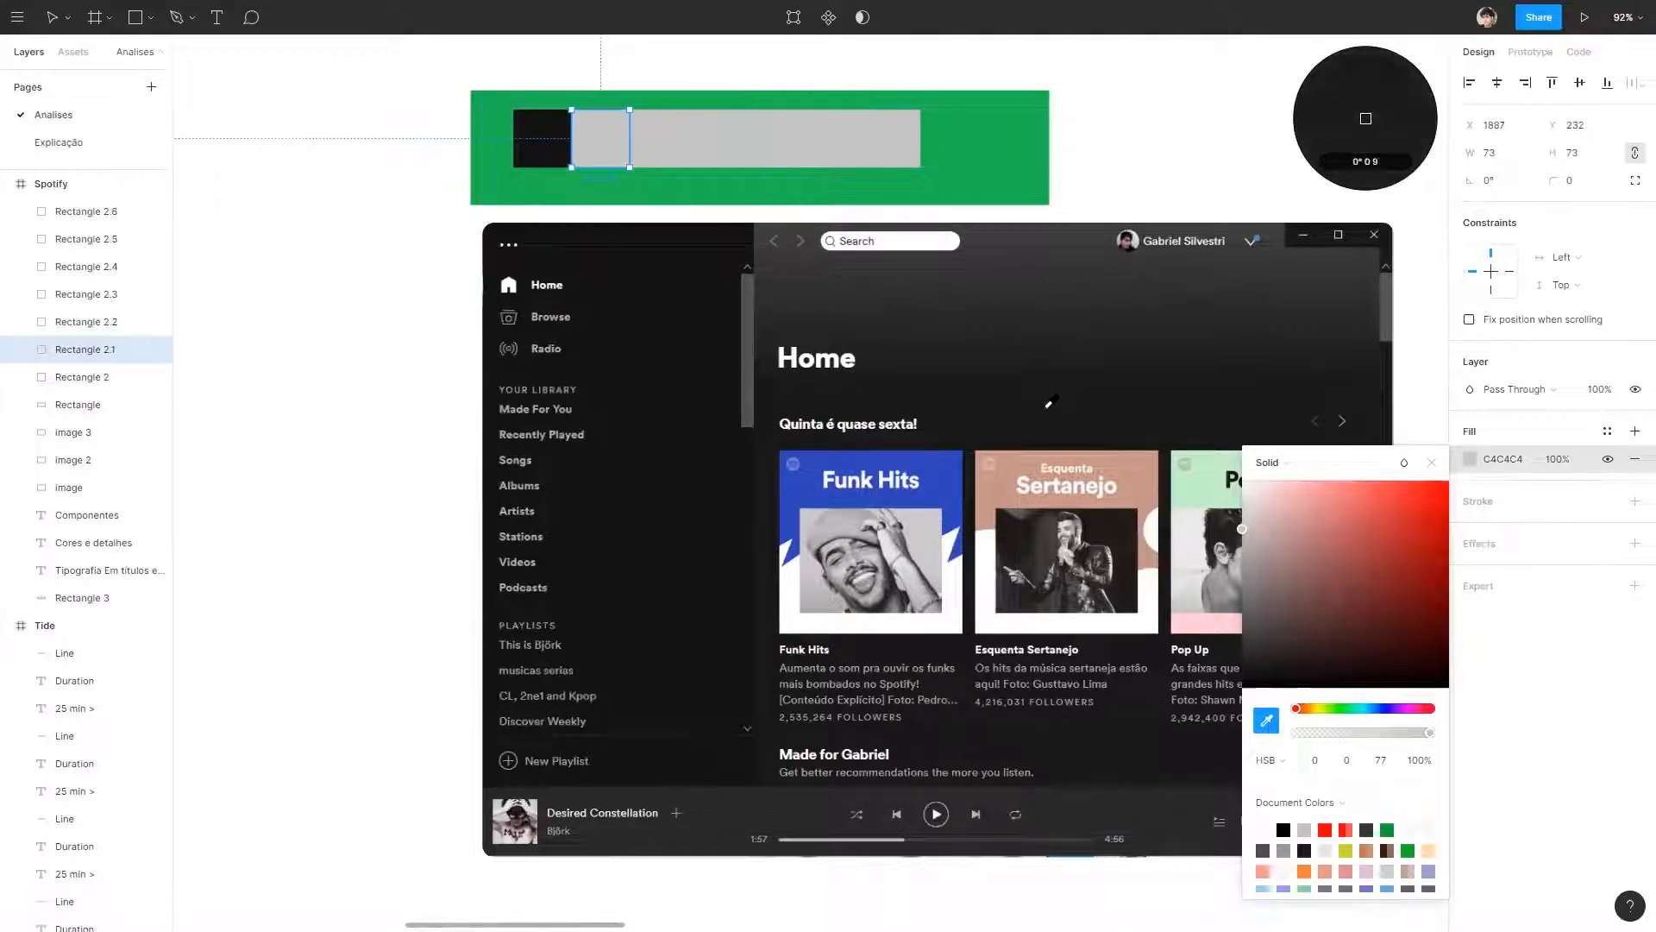
pyautogui.click(1063, 218)
# Fill the third swatch with the content background colour 181818 sampled below the Home title.
pyautogui.click(658, 138)
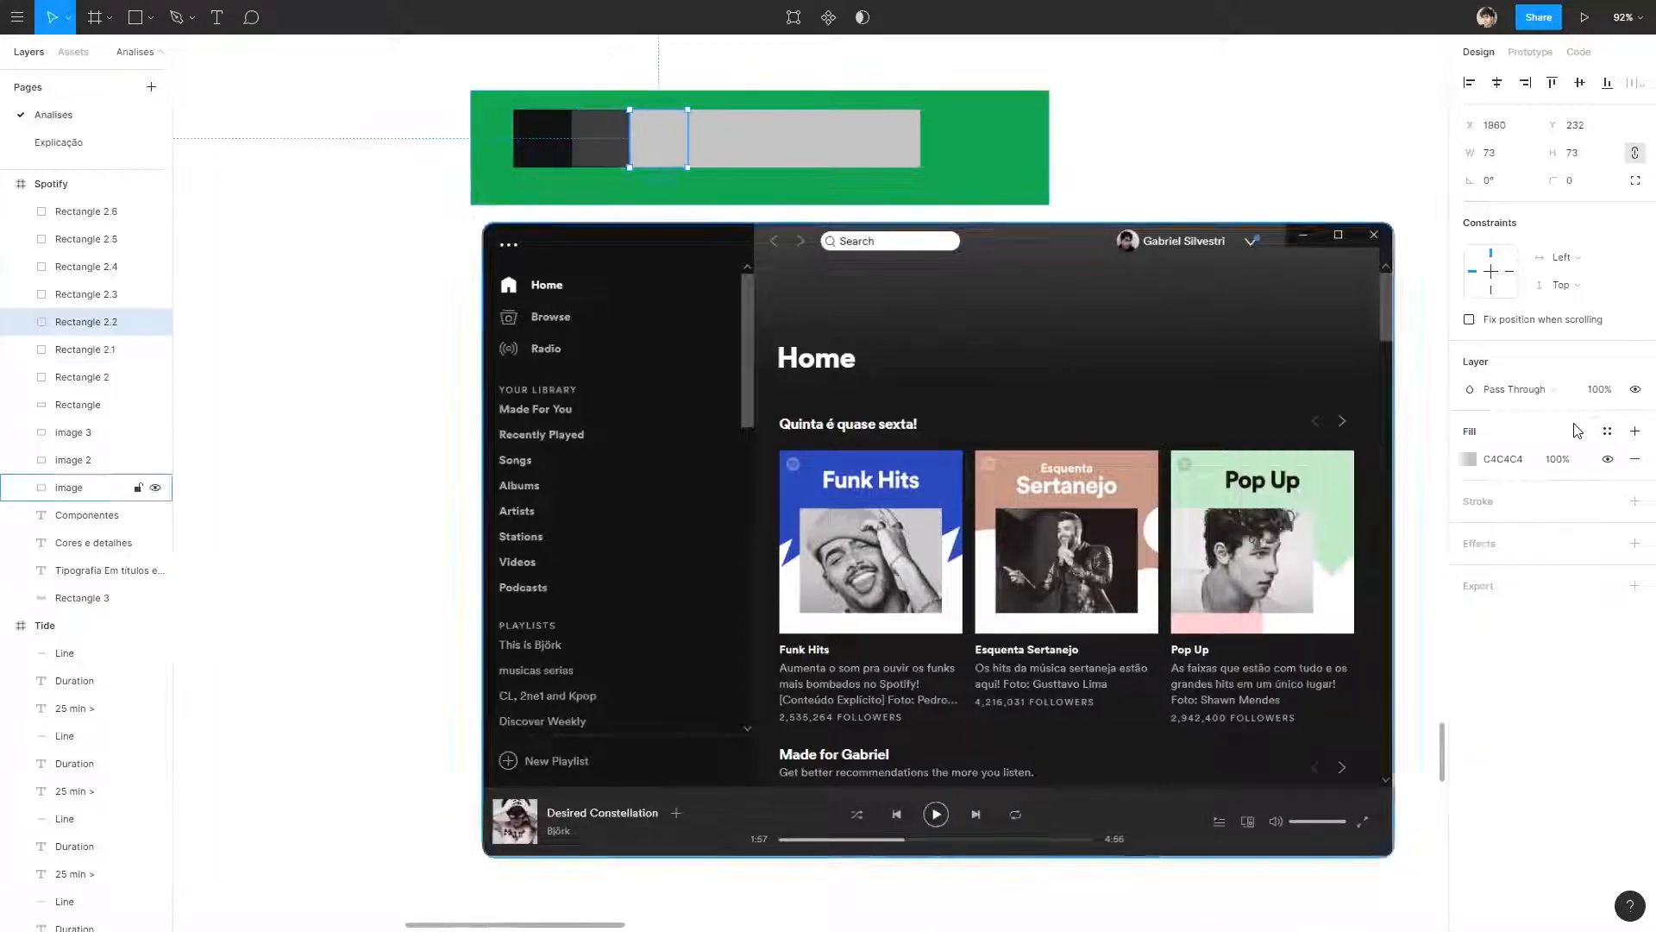
pyautogui.click(1469, 459)
pyautogui.click(1266, 721)
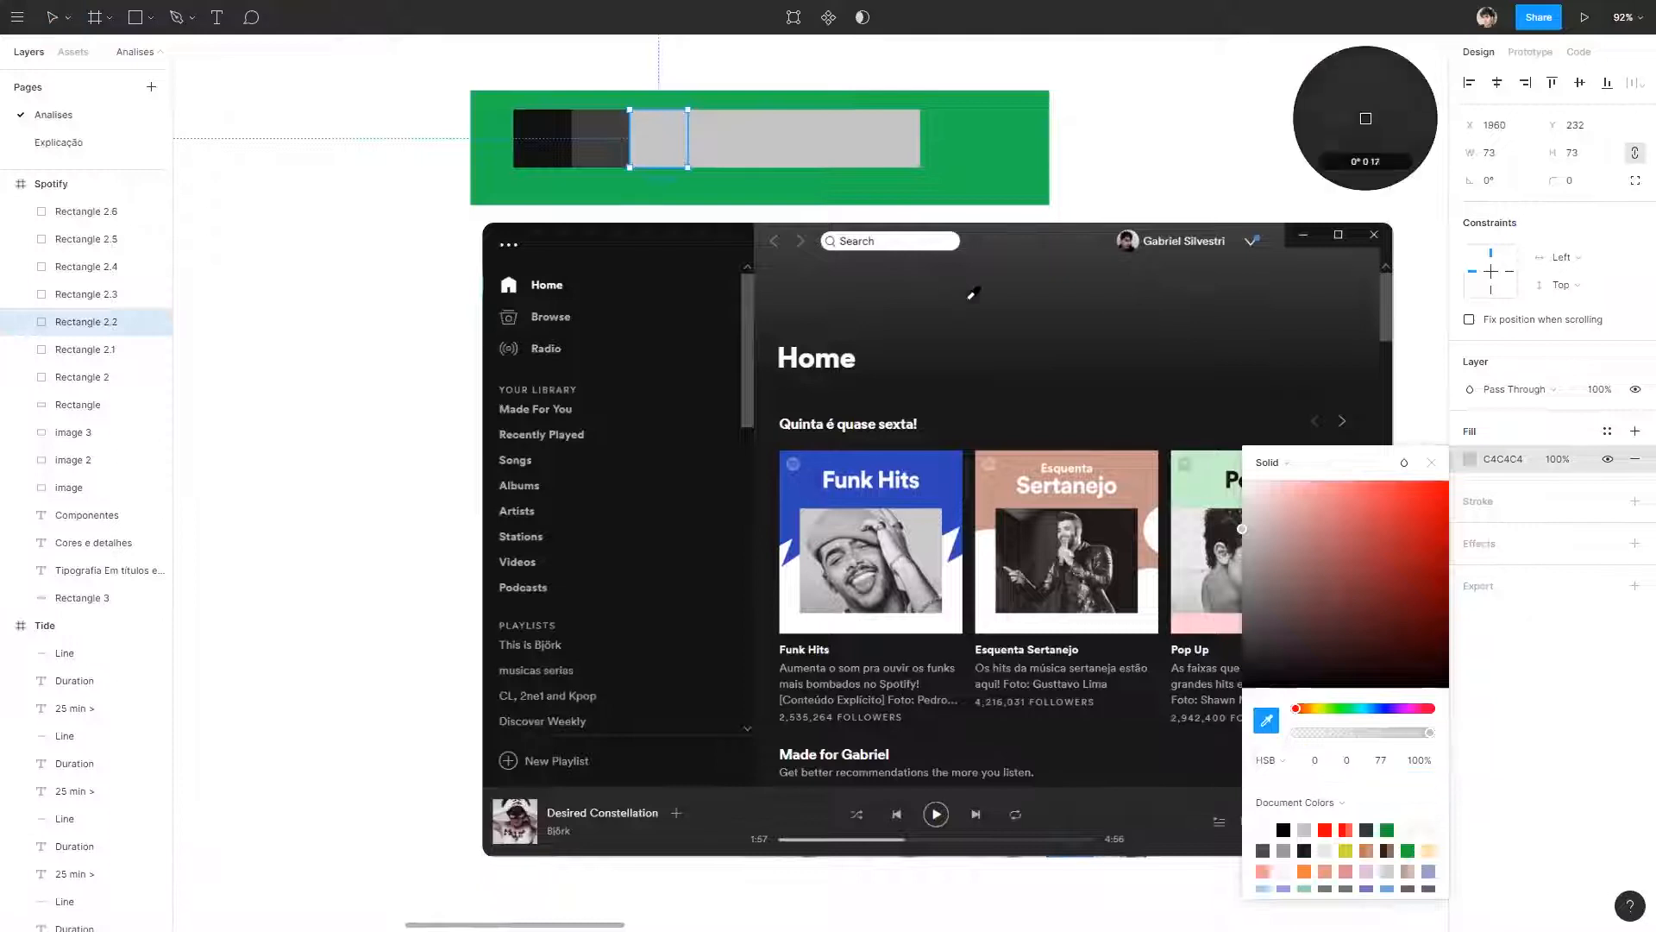
pyautogui.click(1017, 407)
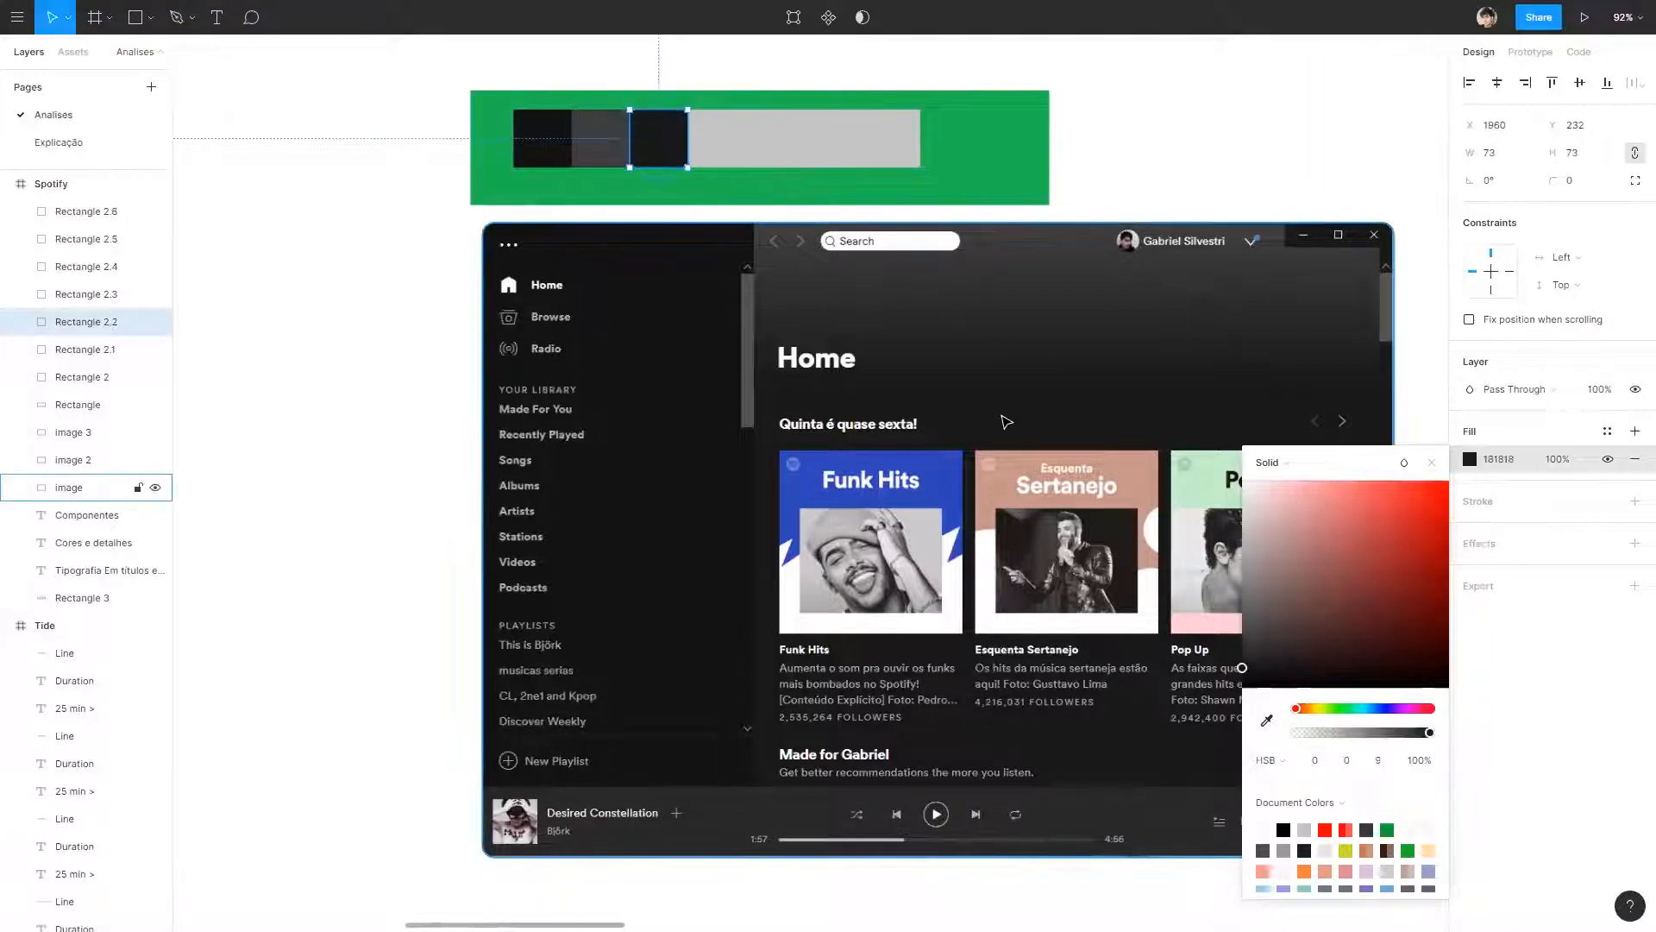
# Give the fourth swatch a linear gradient fill and set its starting colour to the grey sampled from the second swatch.
pyautogui.click(725, 136)
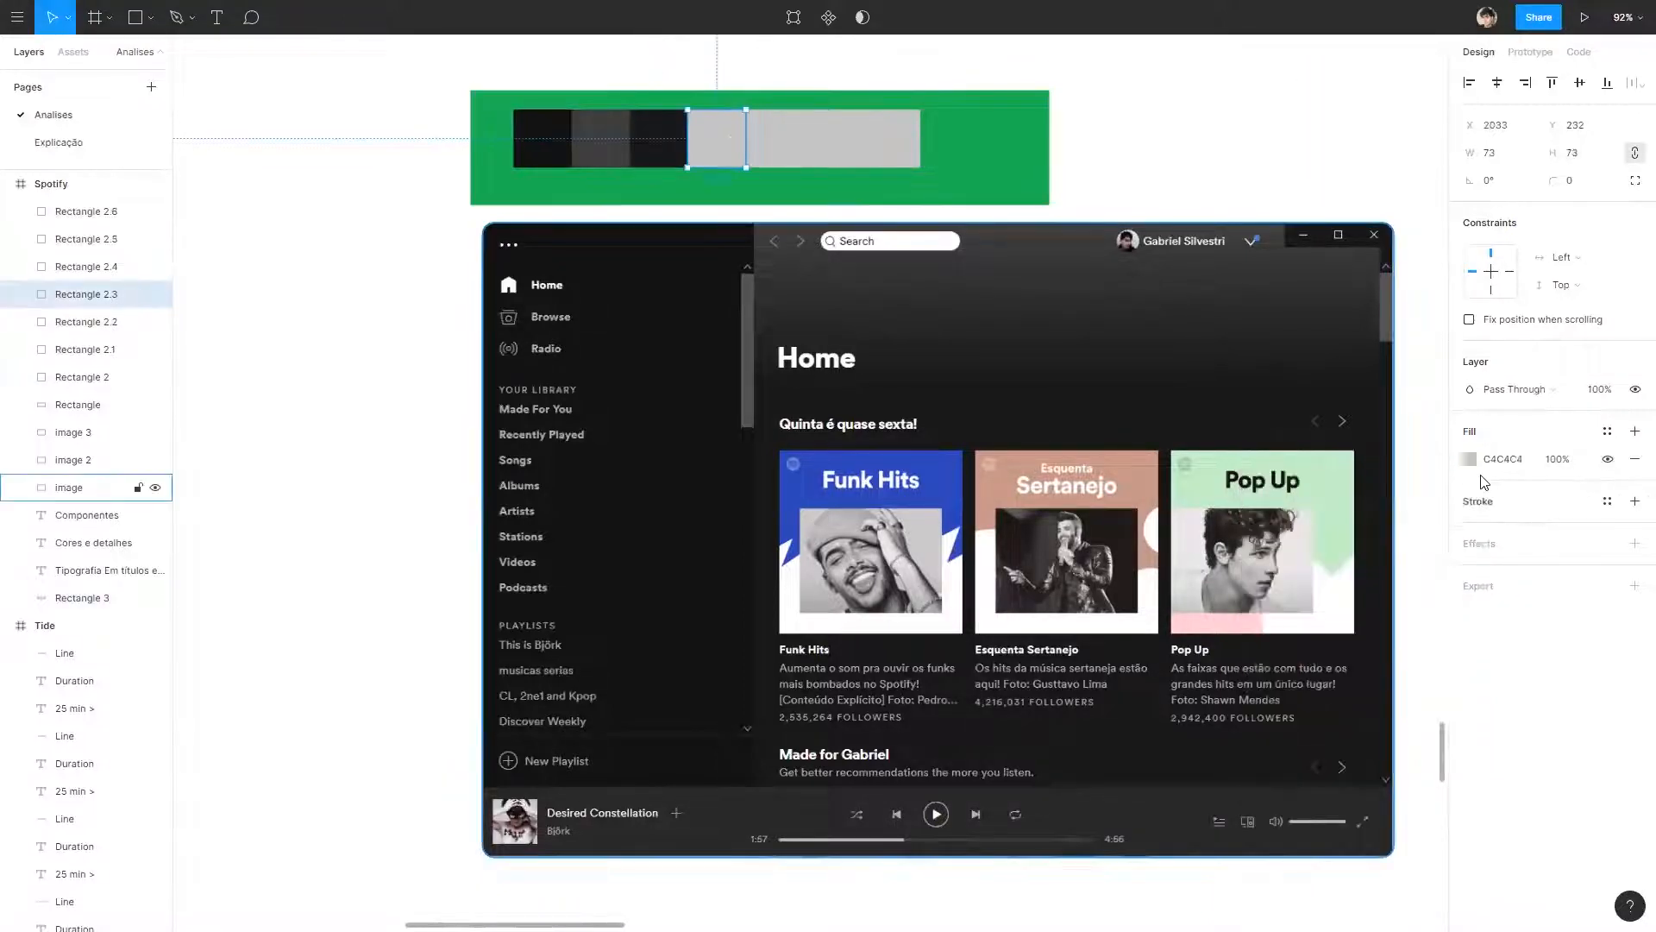
pyautogui.click(1469, 461)
pyautogui.click(1270, 462)
pyautogui.click(1304, 488)
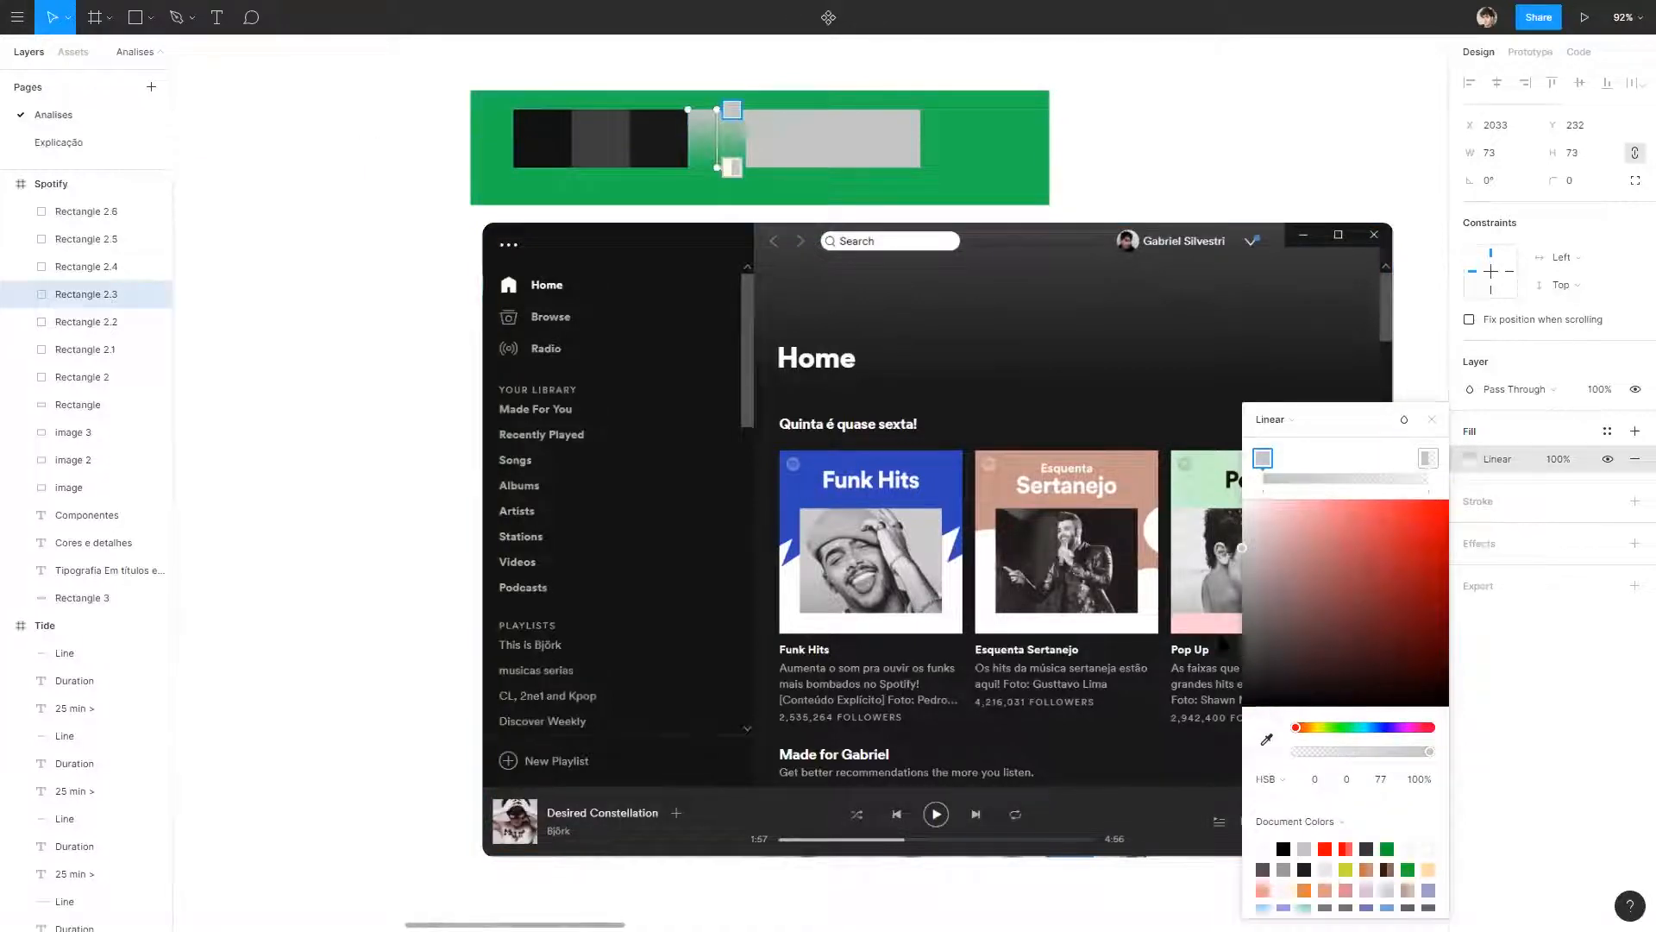
pyautogui.click(1312, 574)
pyautogui.click(1266, 739)
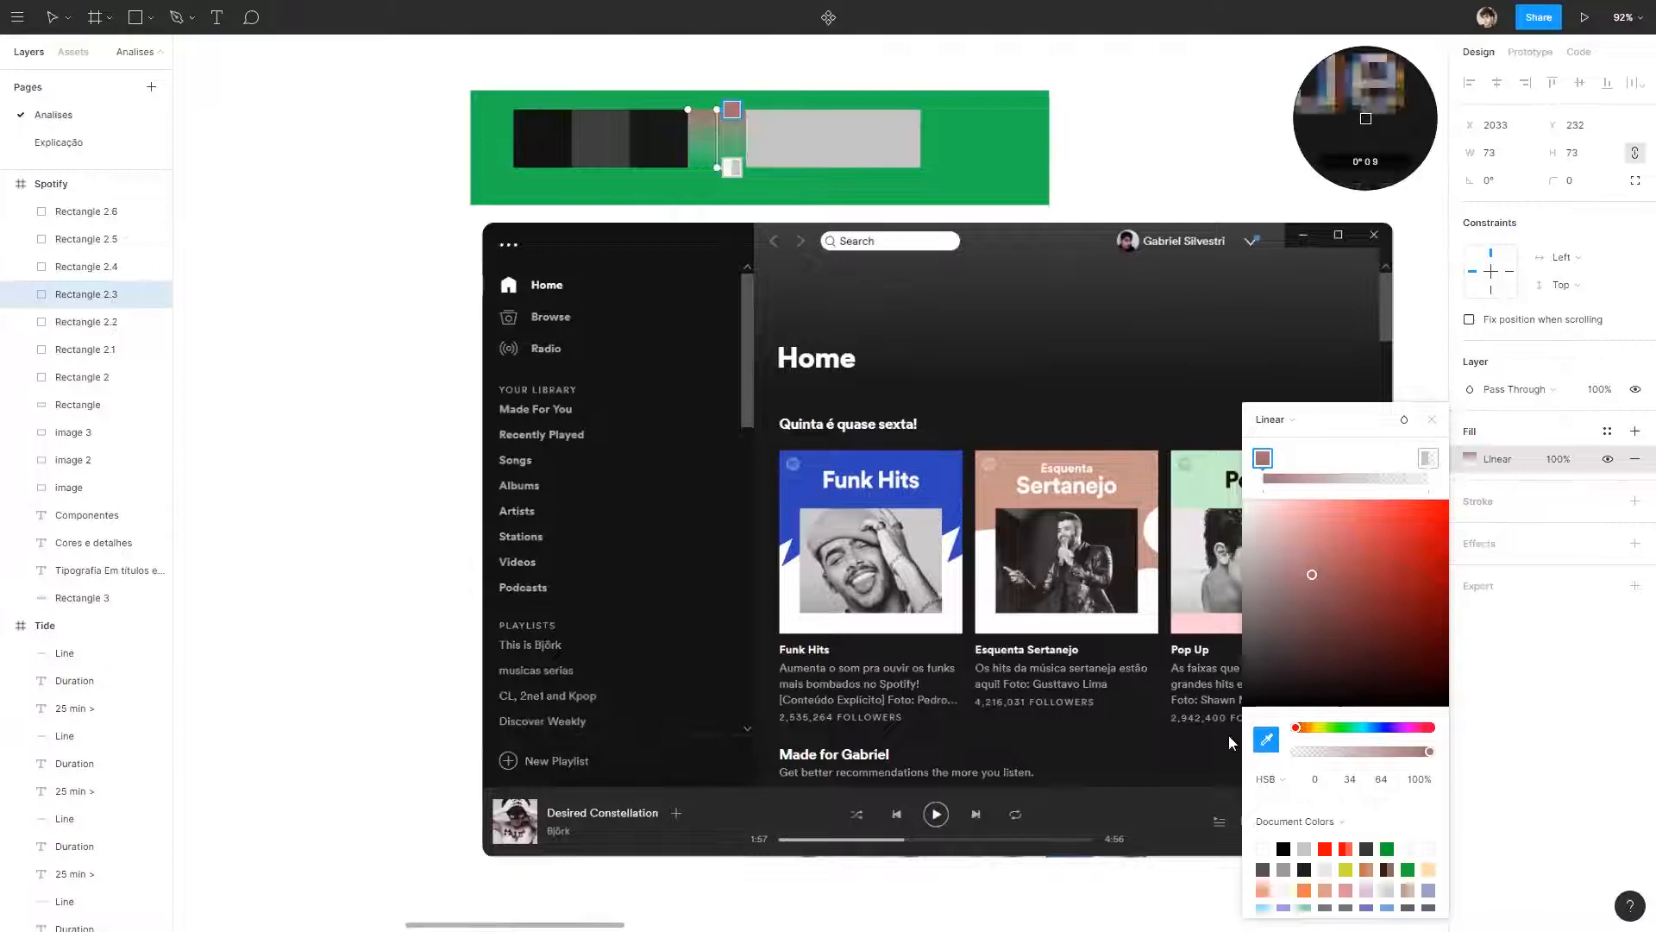
pyautogui.click(602, 134)
# Set the gradient's end stop to the dark colour sampled from the third swatch, keeping both stops in place.
pyautogui.click(1425, 458)
pyautogui.click(1266, 739)
pyautogui.click(662, 142)
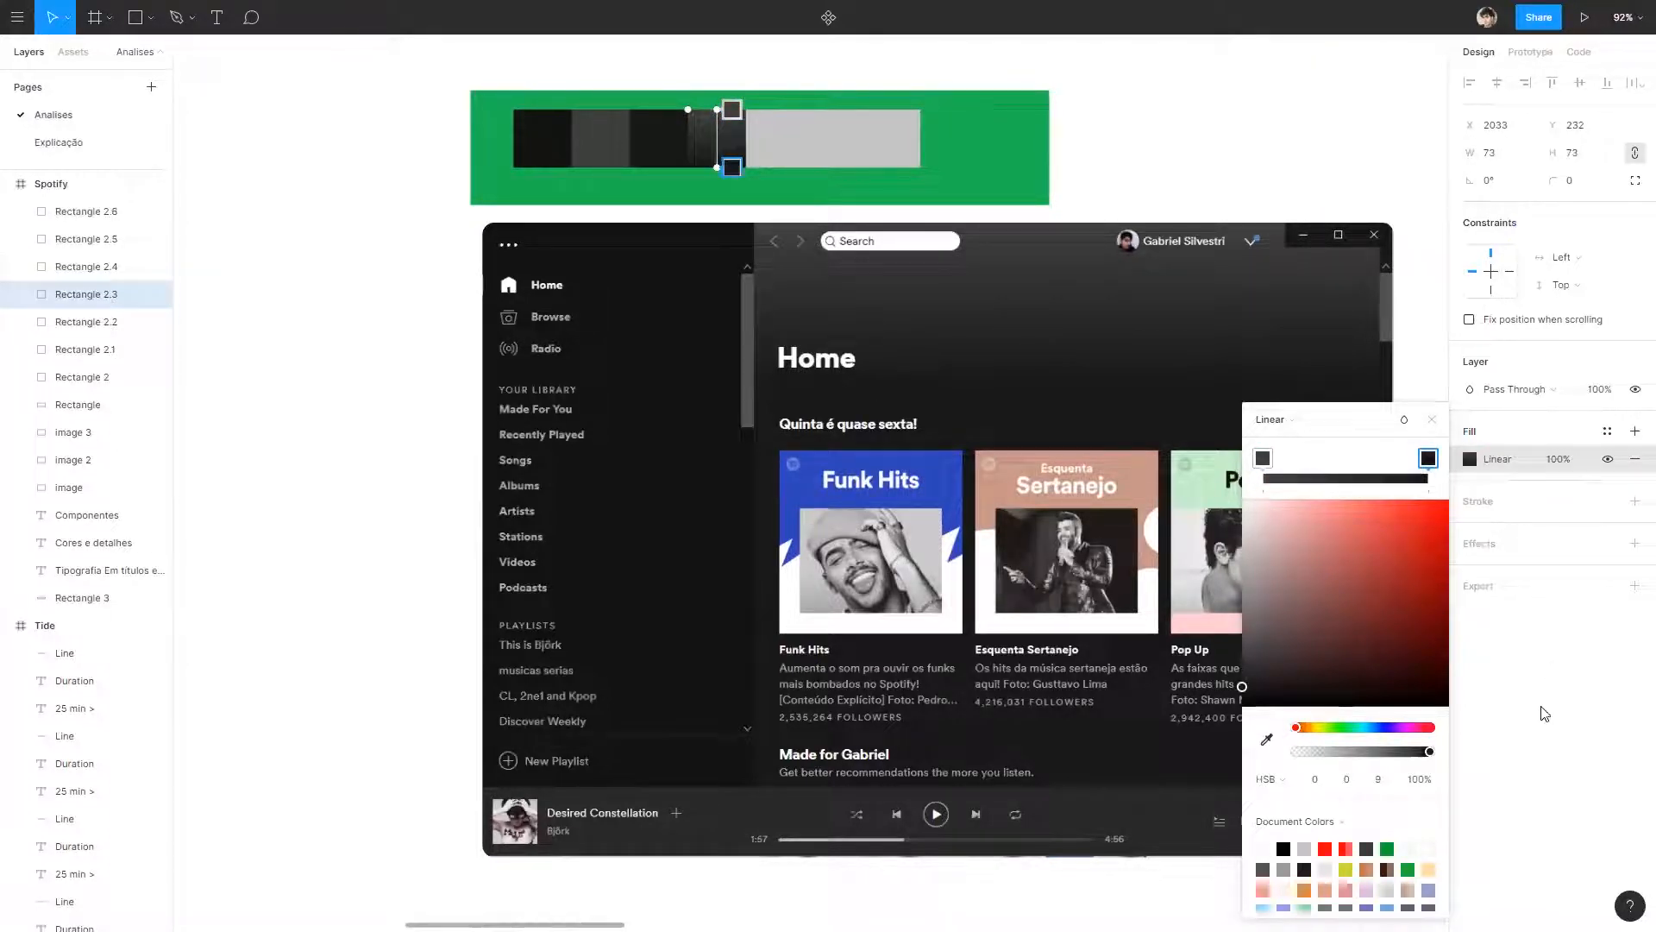
pyautogui.moveTo(1428, 459); pyautogui.dragTo(1259, 481)
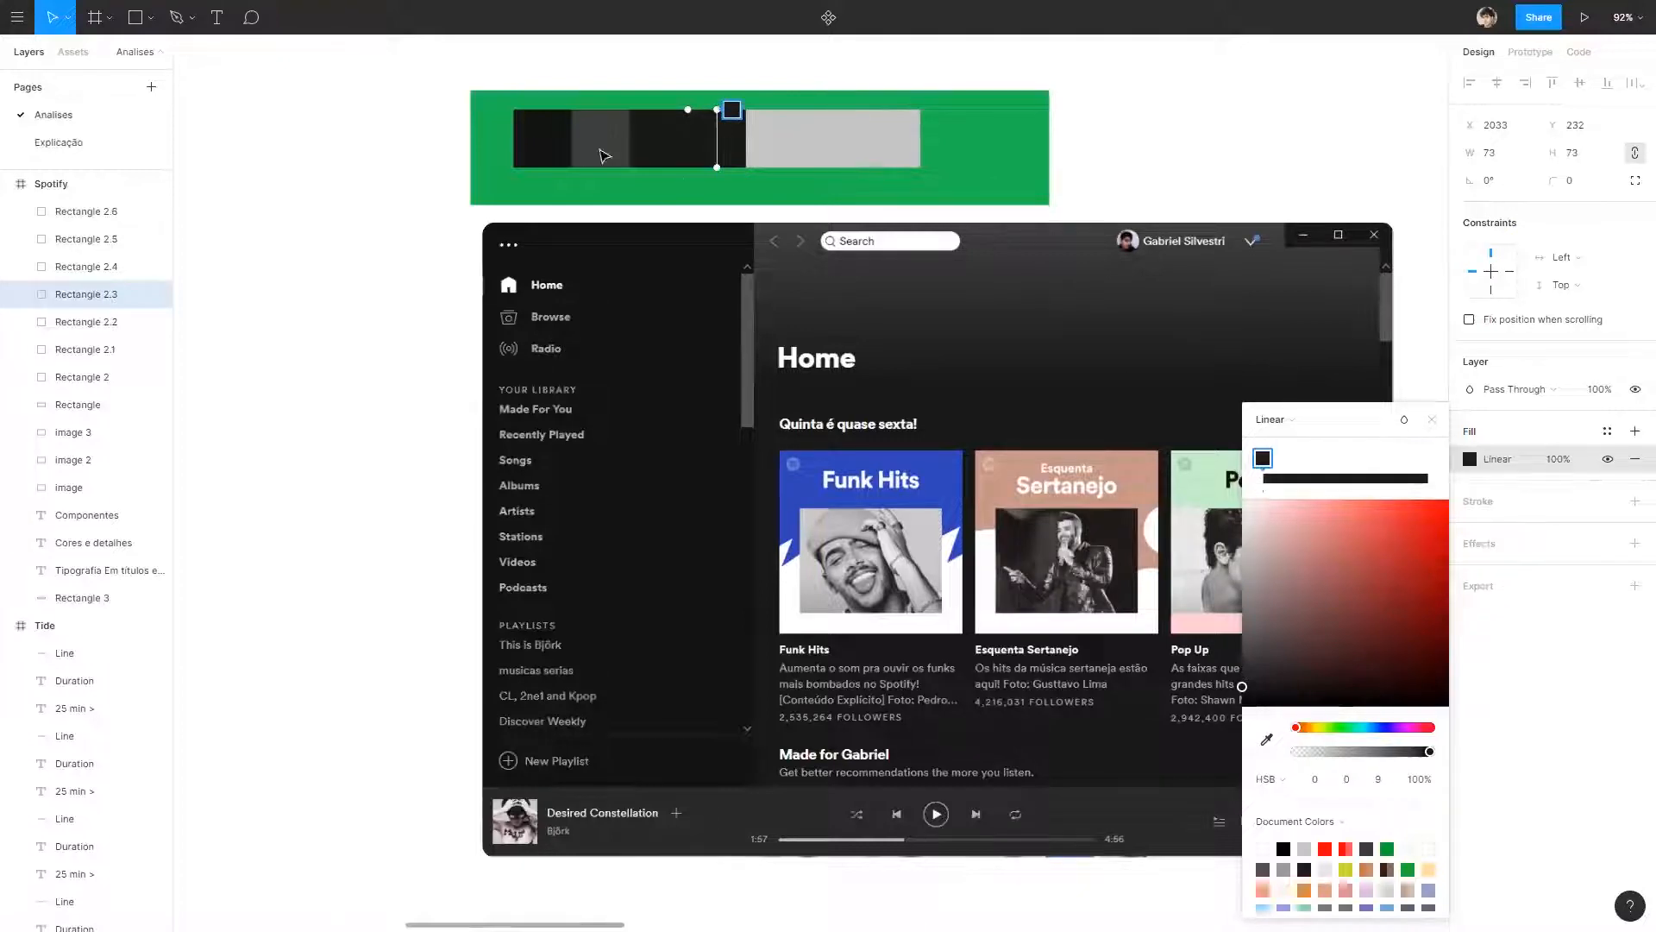
pyautogui.hotkey('ctrl', 'z')
pyautogui.click(1153, 162)
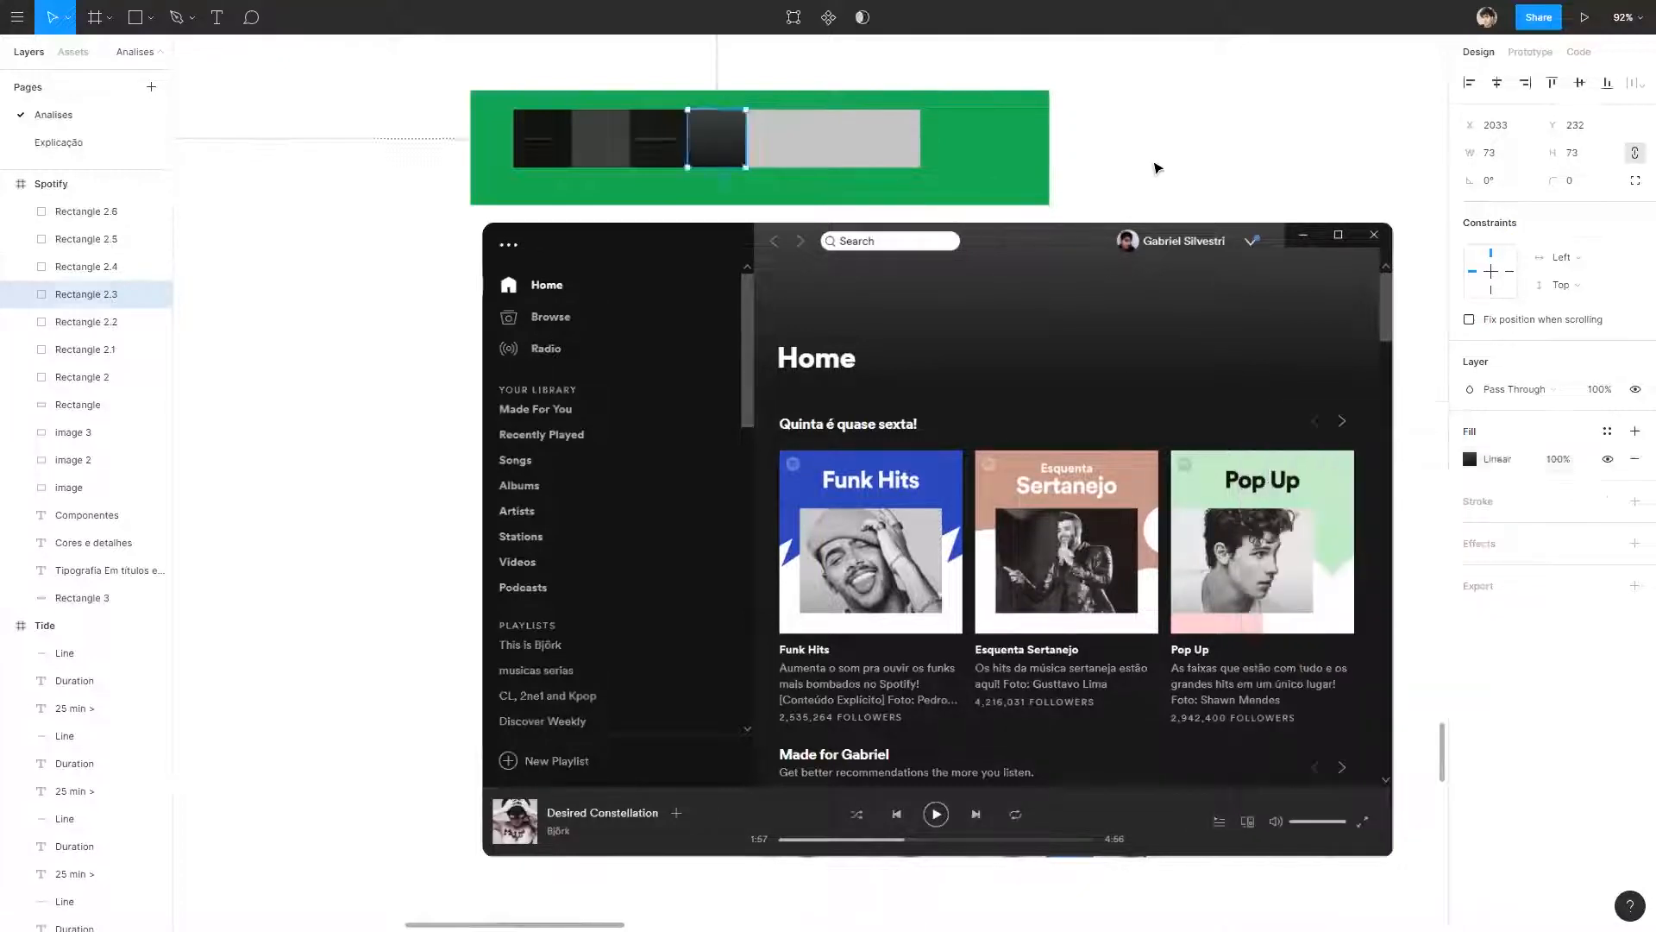
pyautogui.click(1153, 163)
# Delete the third swatch and shift the gradient swatch and the next blank swatch to close the gap.
pyautogui.click(647, 136)
pyautogui.press('Delete')
pyautogui.moveTo(714, 144); pyautogui.dragTo(655, 144)
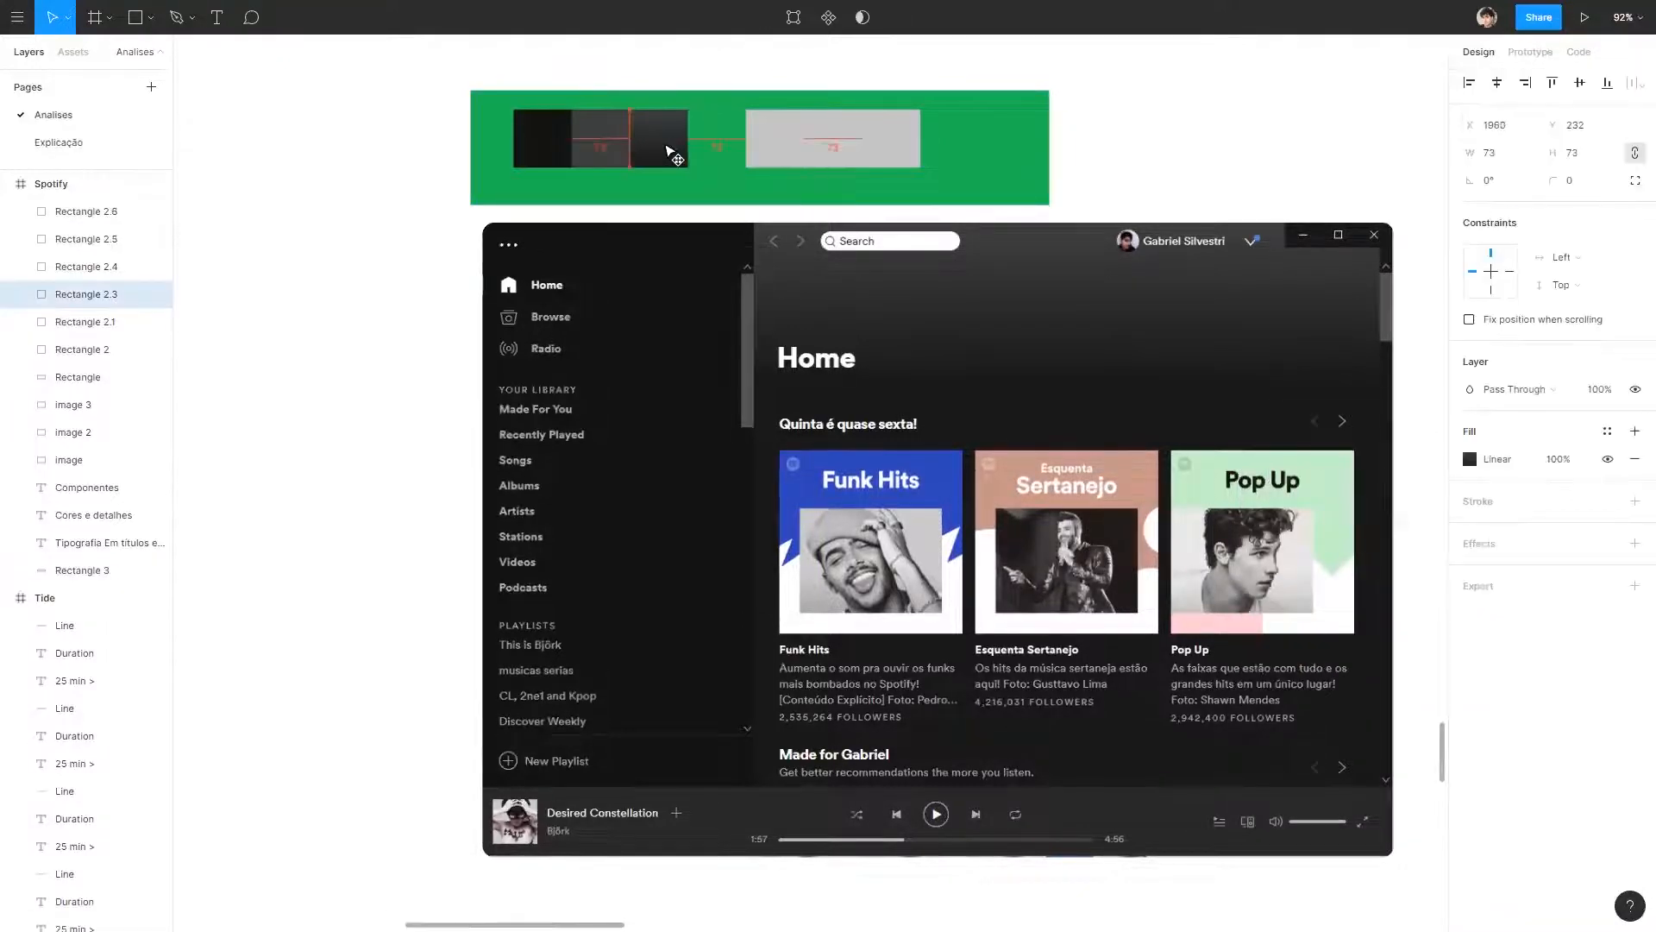
pyautogui.click(1274, 101)
pyautogui.click(894, 142)
pyautogui.keyDown('shift'); pyautogui.click(835, 144); pyautogui.keyUp('shift')
pyautogui.moveTo(780, 144); pyautogui.dragTo(722, 142)
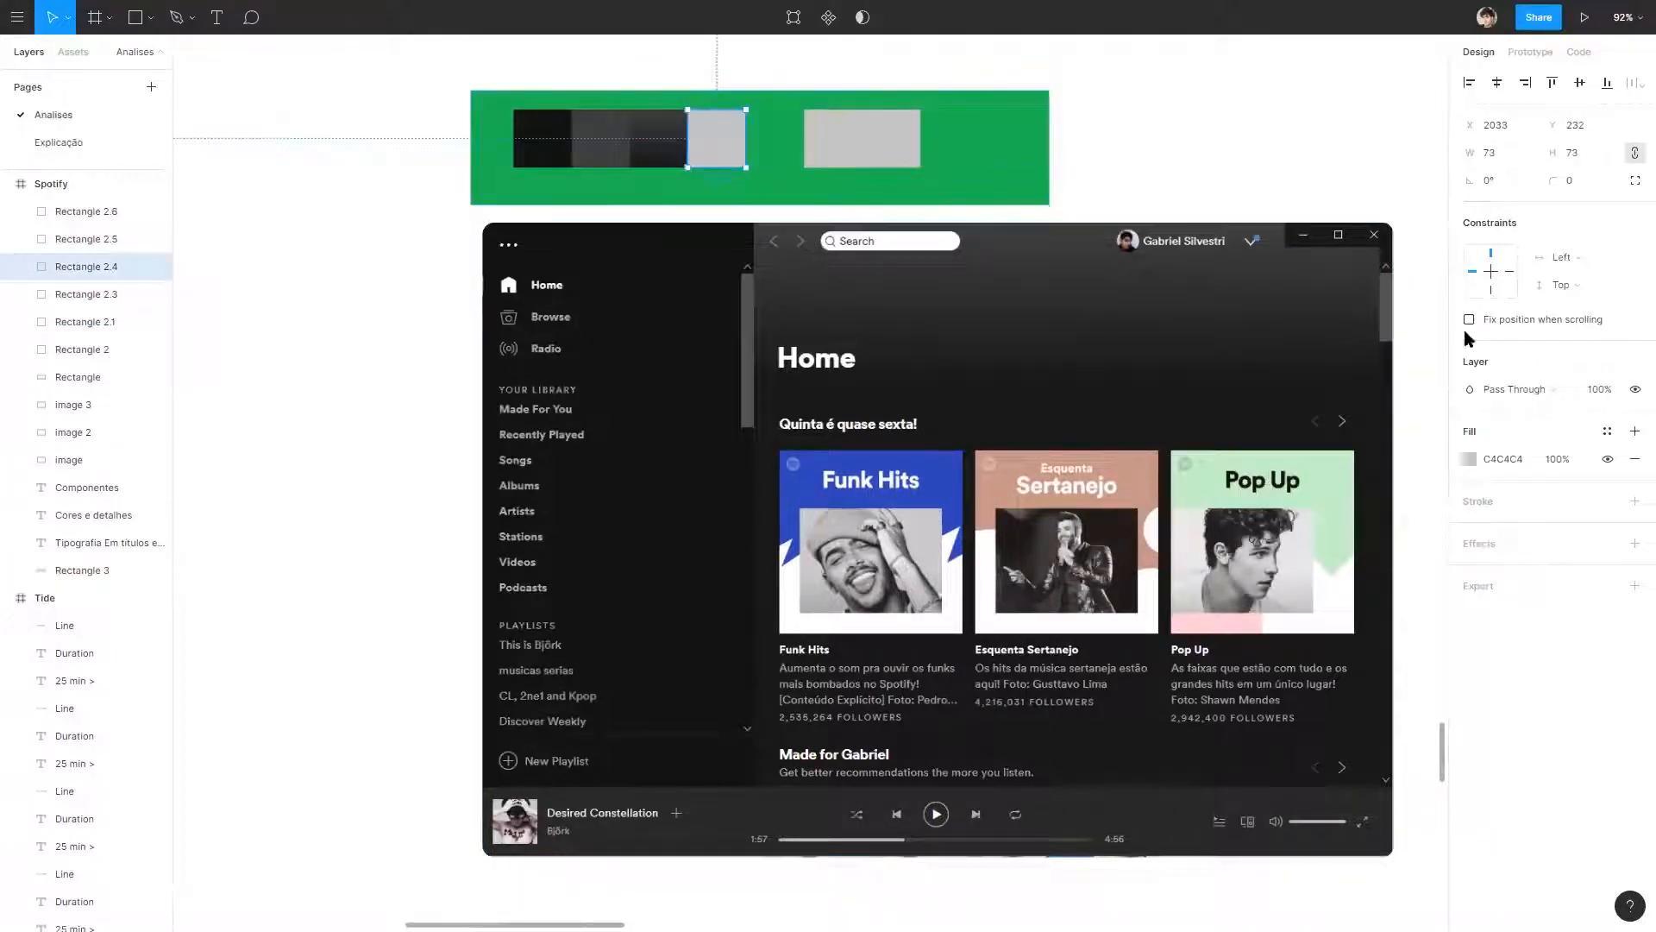
# Fill the blank swatch beside the gradient with the content background colour 181818 sampled from the home screenshot.
pyautogui.click(1469, 458)
pyautogui.click(1267, 721)
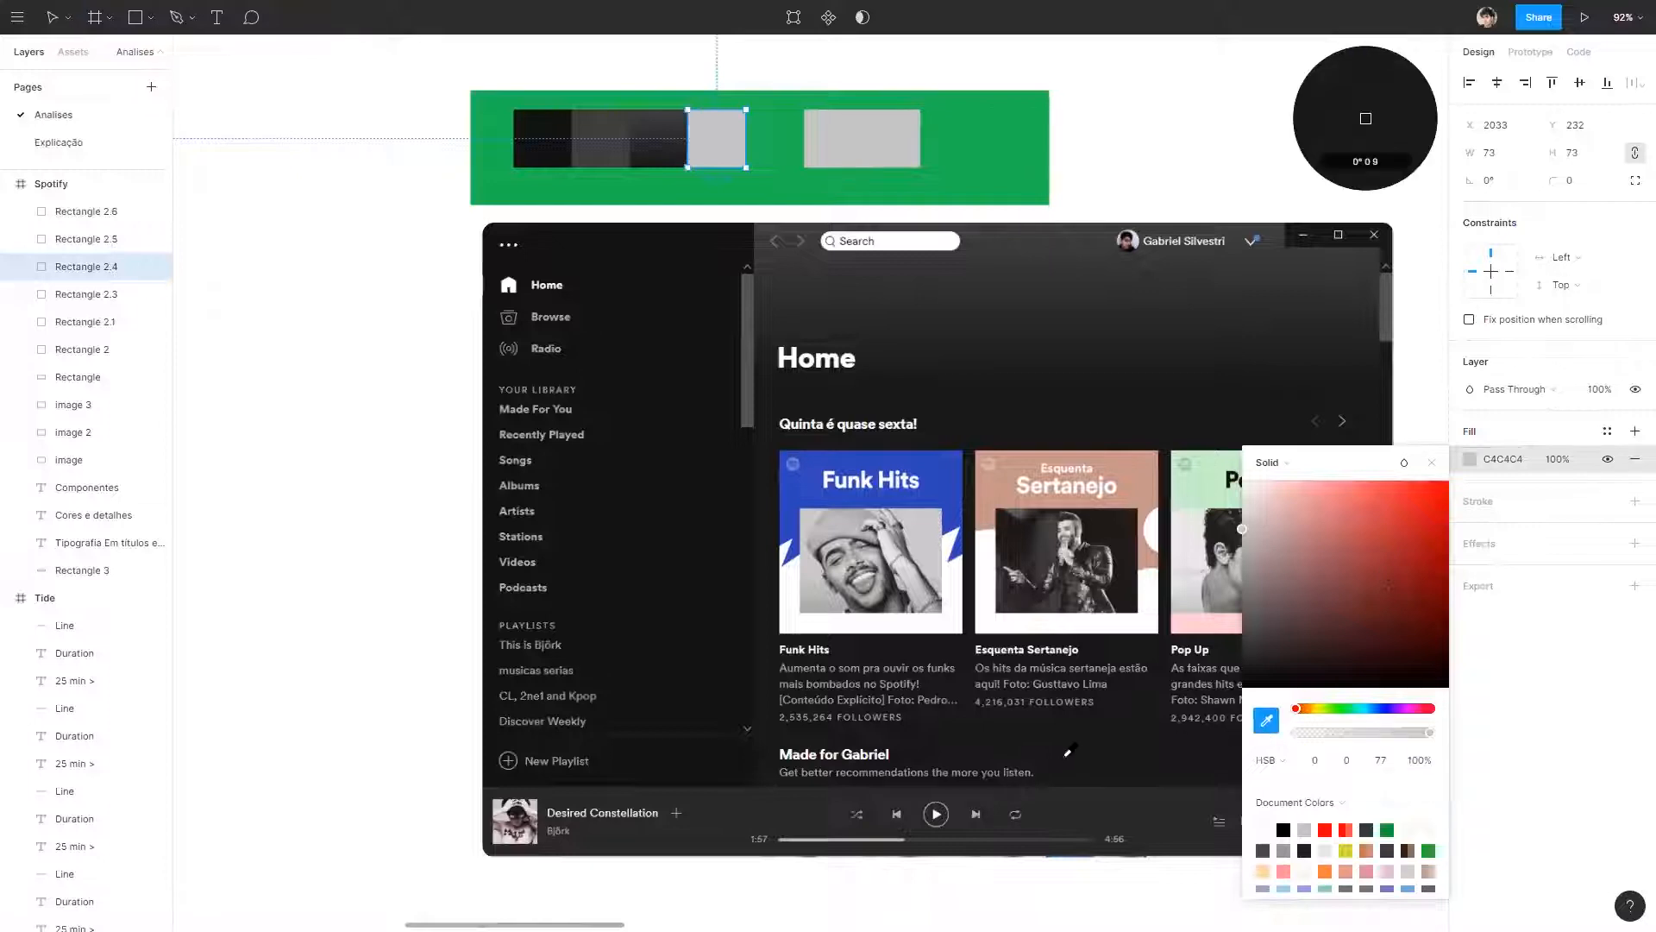
pyautogui.click(1075, 746)
pyautogui.click(1283, 63)
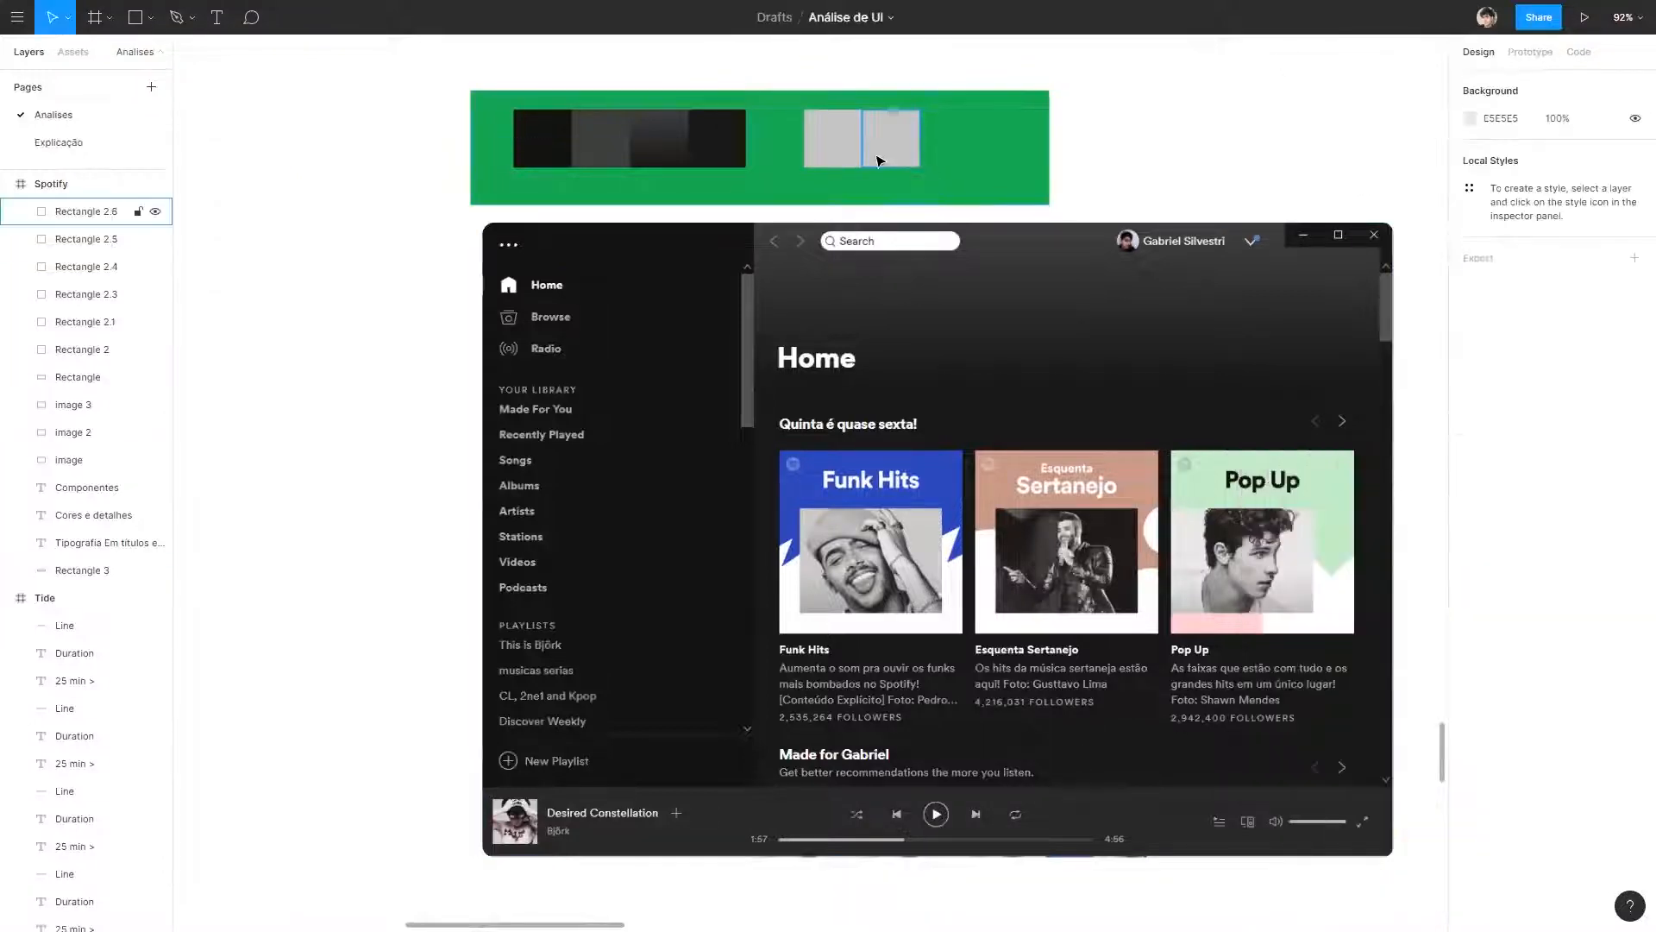
# Reorder the swatches so the 181818 one follows the 121212 one, ahead of the lighter grey and the gradient.
pyautogui.click(720, 137)
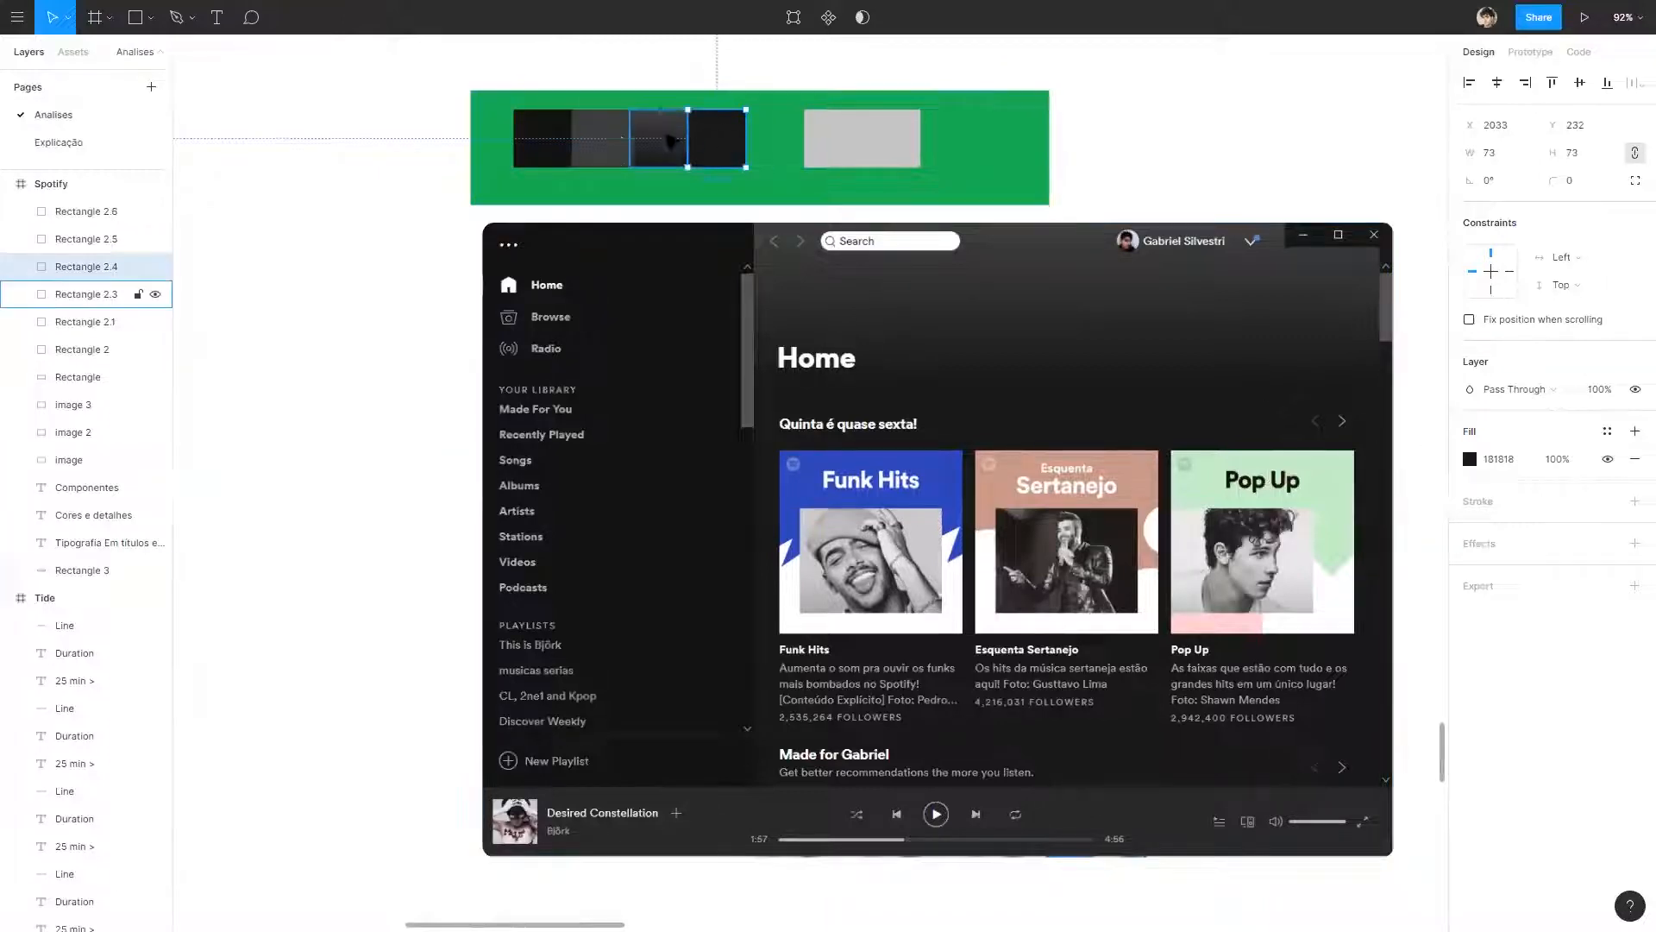
pyautogui.moveTo(719, 155); pyautogui.dragTo(638, 155)
pyautogui.moveTo(761, 151); pyautogui.dragTo(535, 142)
pyautogui.keyDown('shift'); pyautogui.click(548, 144); pyautogui.keyUp('shift')
pyautogui.click(437, 130)
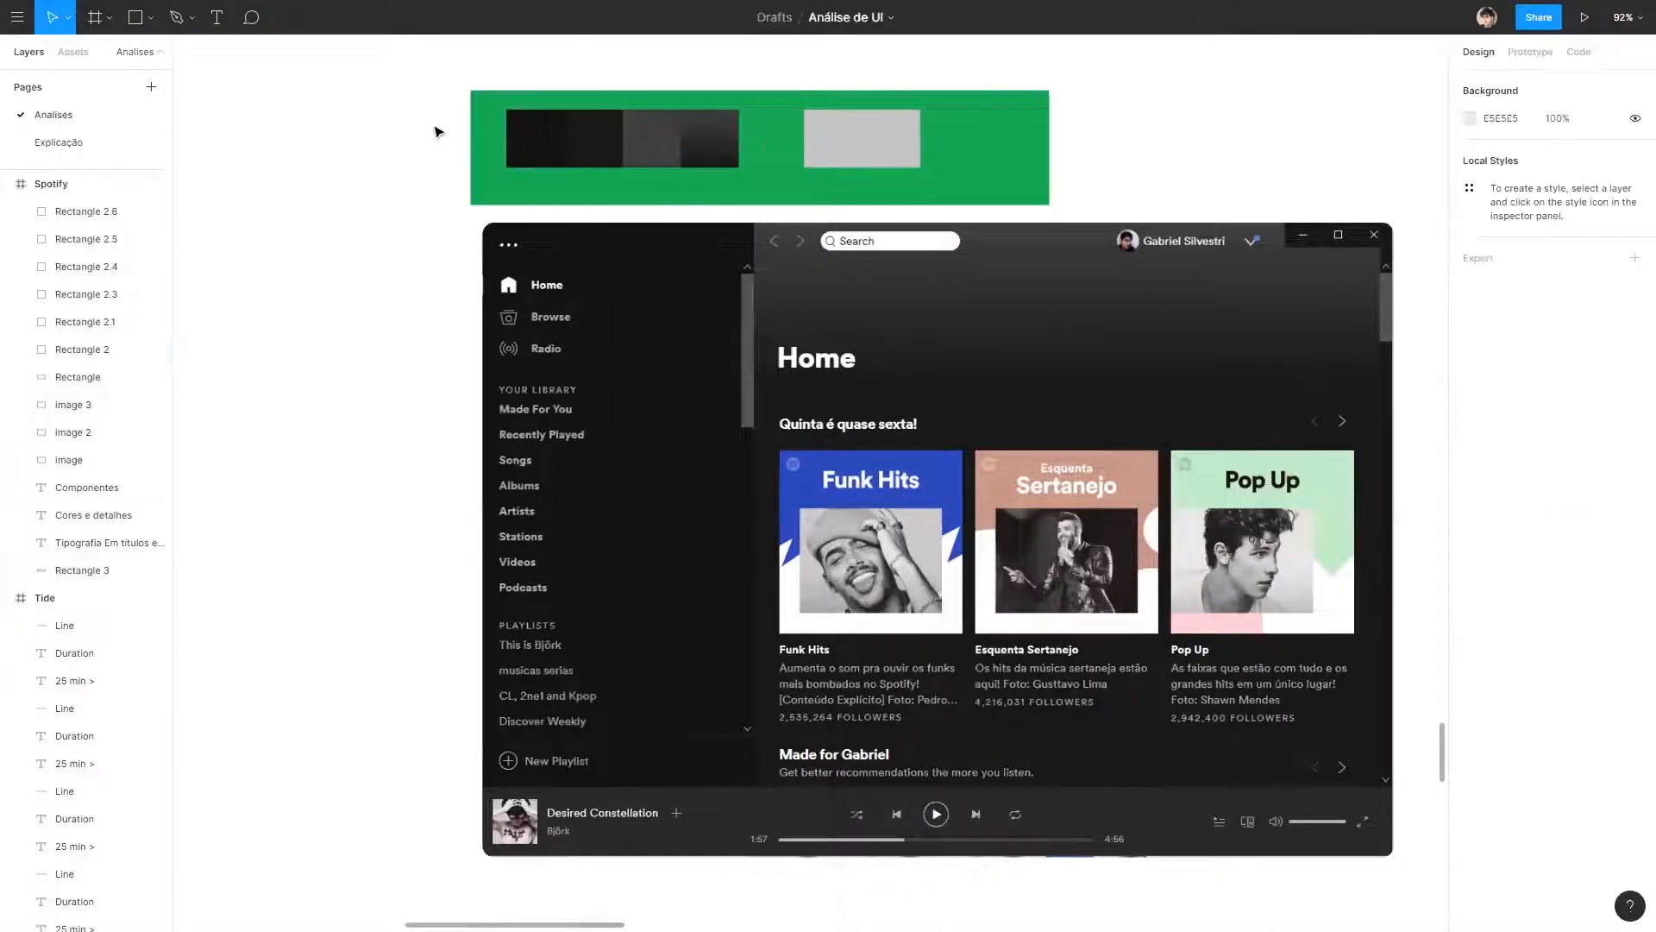
# Examine the two darkest swatches up close and compare the brightness values of their fills.
pyautogui.scroll(5, 458, 114)
pyautogui.hscroll(5, 1128, 351)
pyautogui.scroll(3, 968, 462)
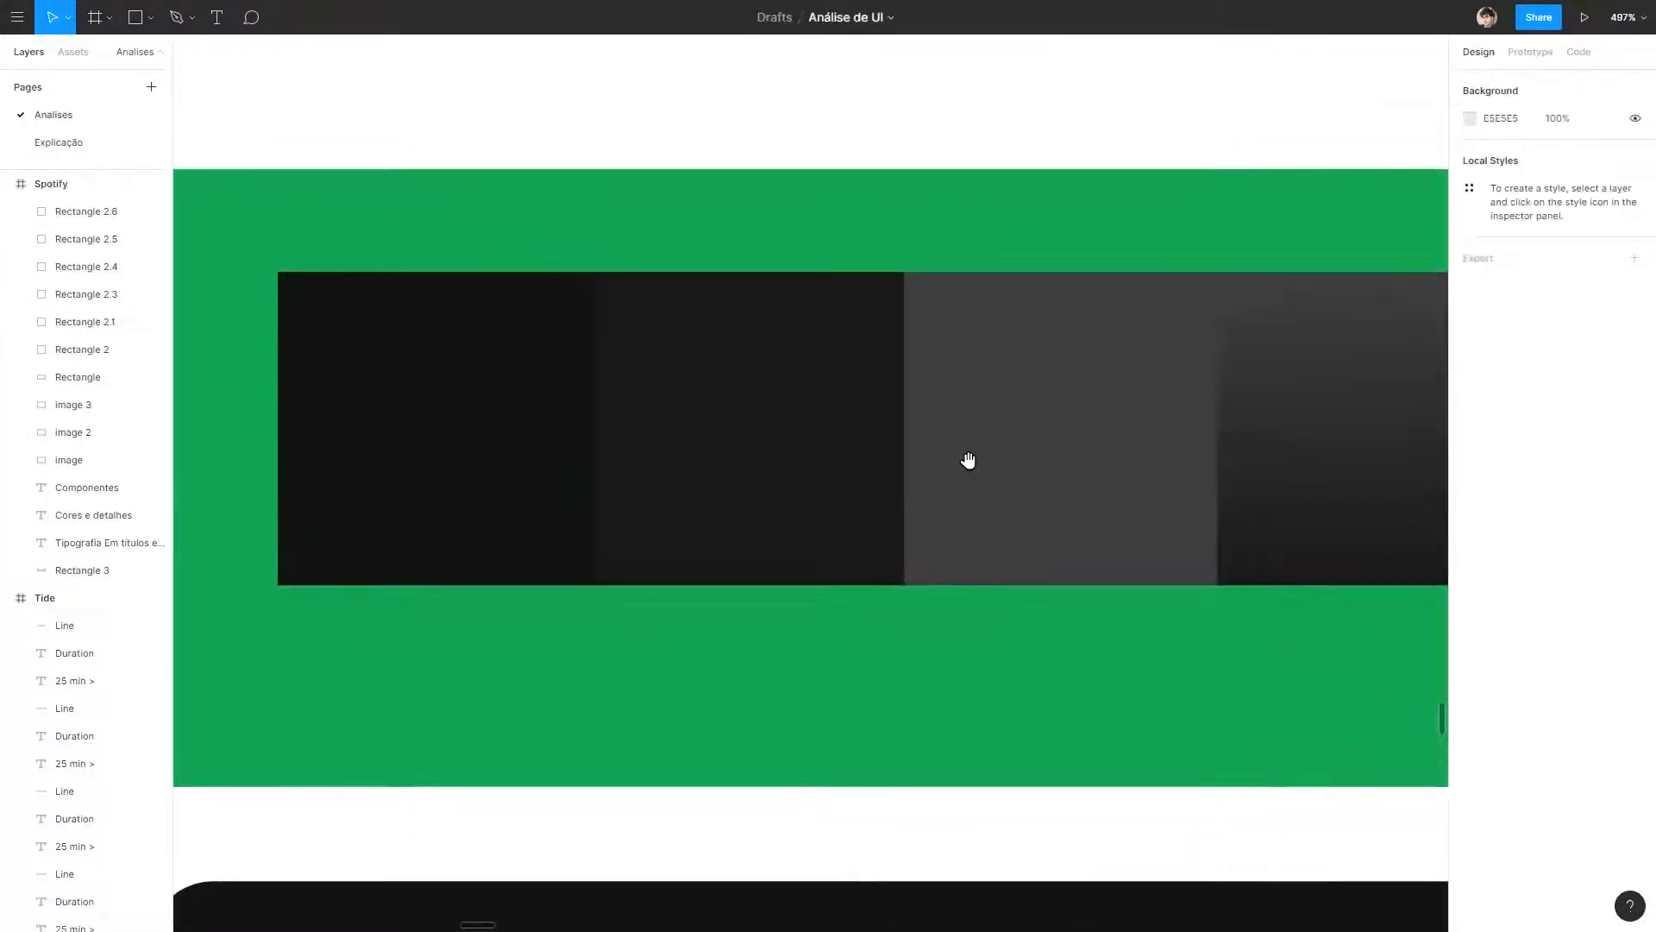
pyautogui.hscroll(-2, 1153, 411)
pyautogui.click(539, 377)
pyautogui.click(540, 377)
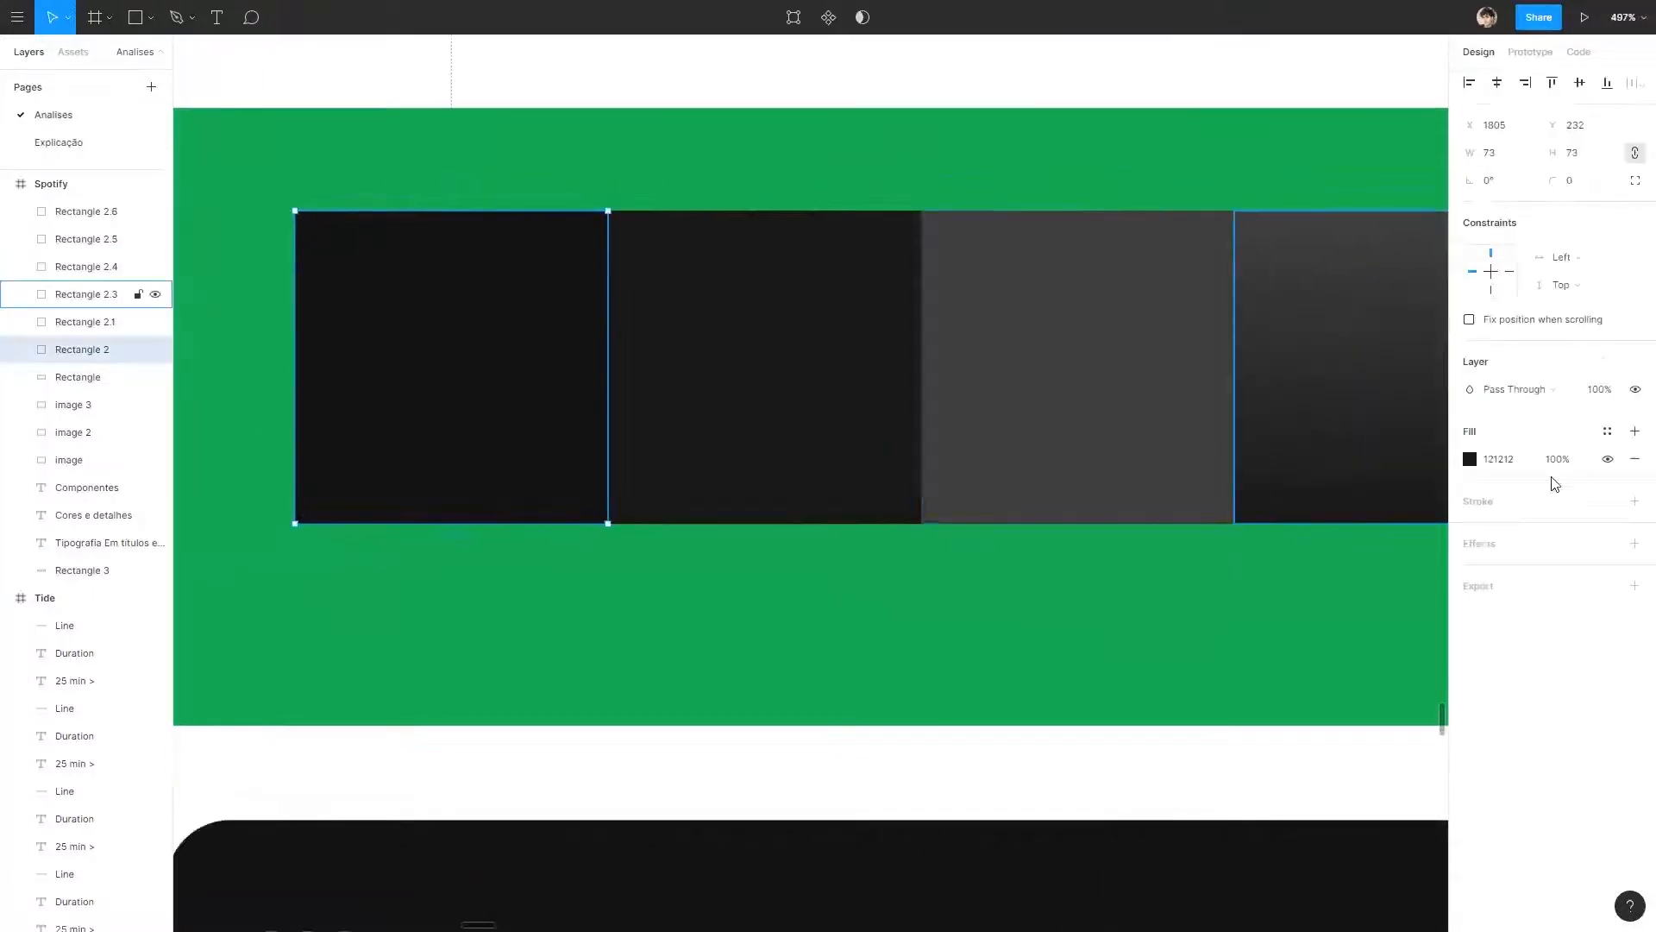
pyautogui.click(1469, 459)
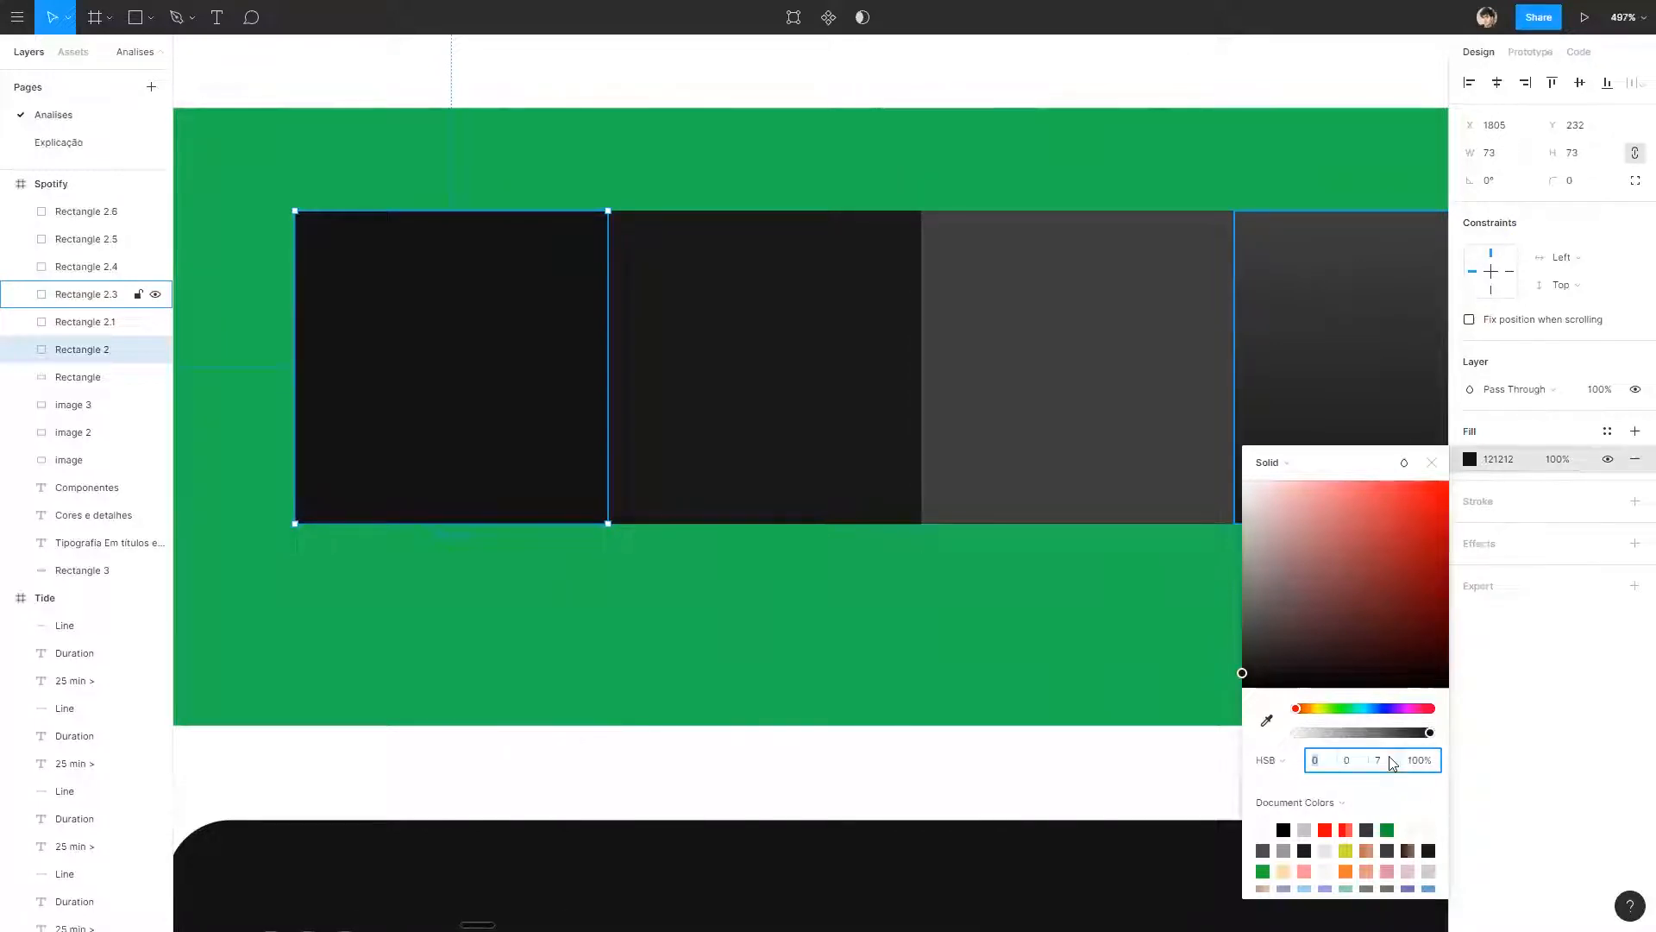
pyautogui.click(809, 407)
pyautogui.click(1469, 460)
pyautogui.click(1059, 772)
pyautogui.scroll(-6, 1092, 750)
pyautogui.moveTo(1094, 749); pyautogui.dragTo(713, 196)
pyautogui.scroll(-2, 897, 290)
pyautogui.scroll(-1, 902, 292)
pyautogui.moveTo(1033, 375); pyautogui.dragTo(898, 355)
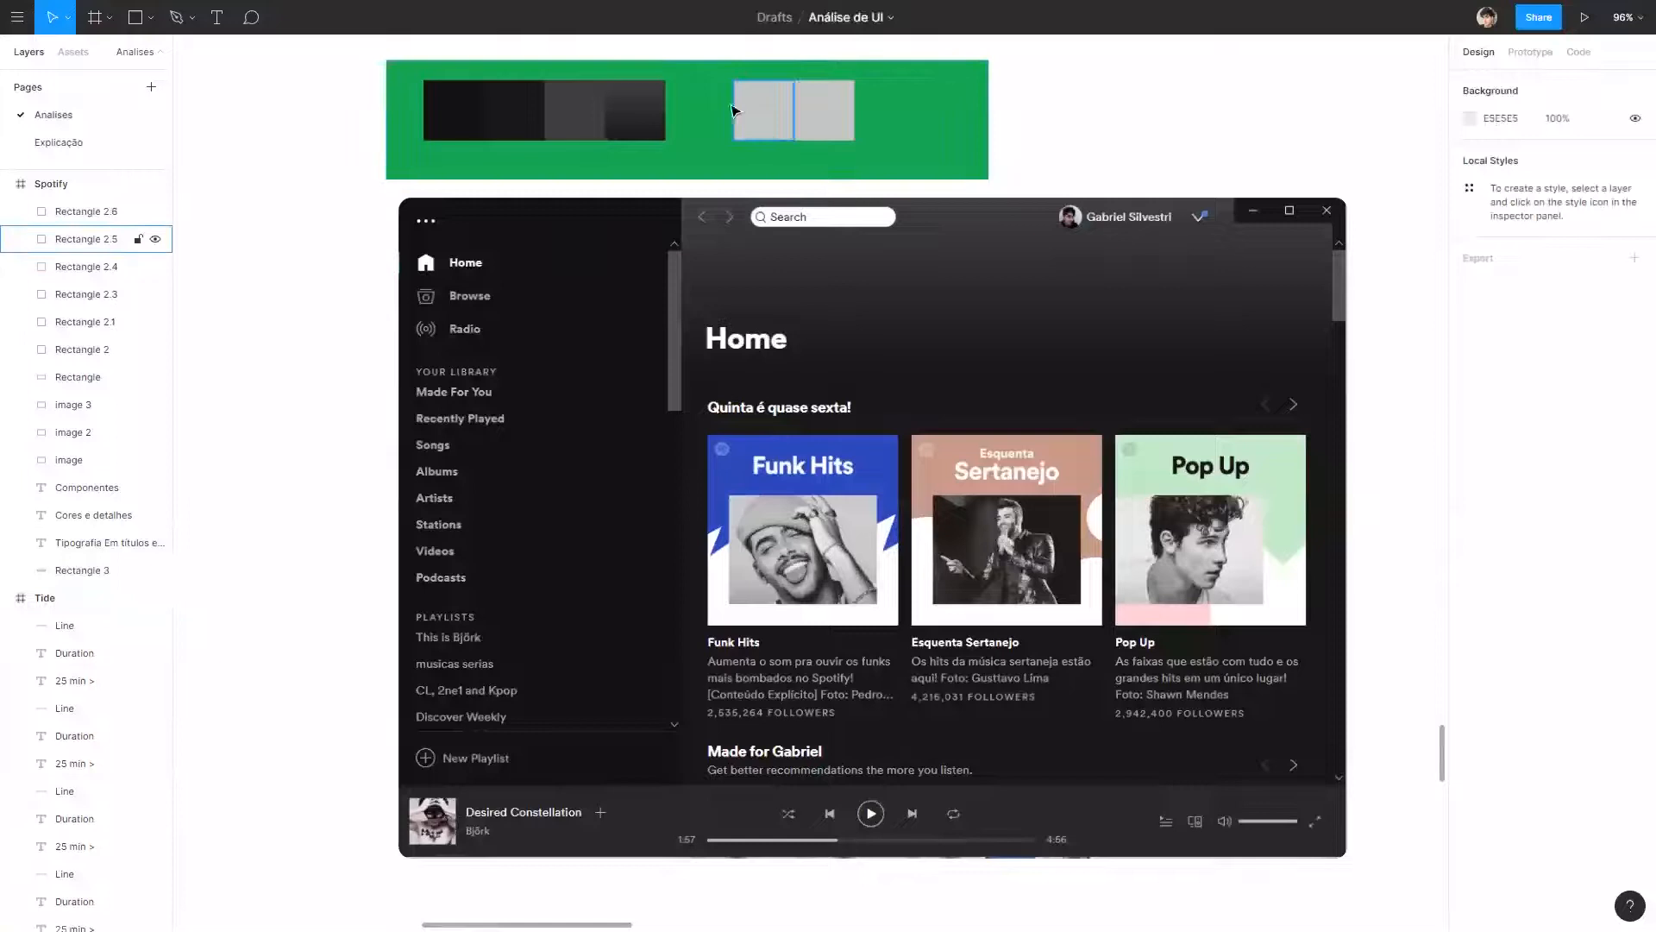
pyautogui.click(763, 115)
pyautogui.click(822, 119)
pyautogui.keyDown('shift'); pyautogui.click(769, 115); pyautogui.keyUp('shift')
pyautogui.moveTo(824, 114); pyautogui.dragTo(878, 120)
pyautogui.click(1382, 129)
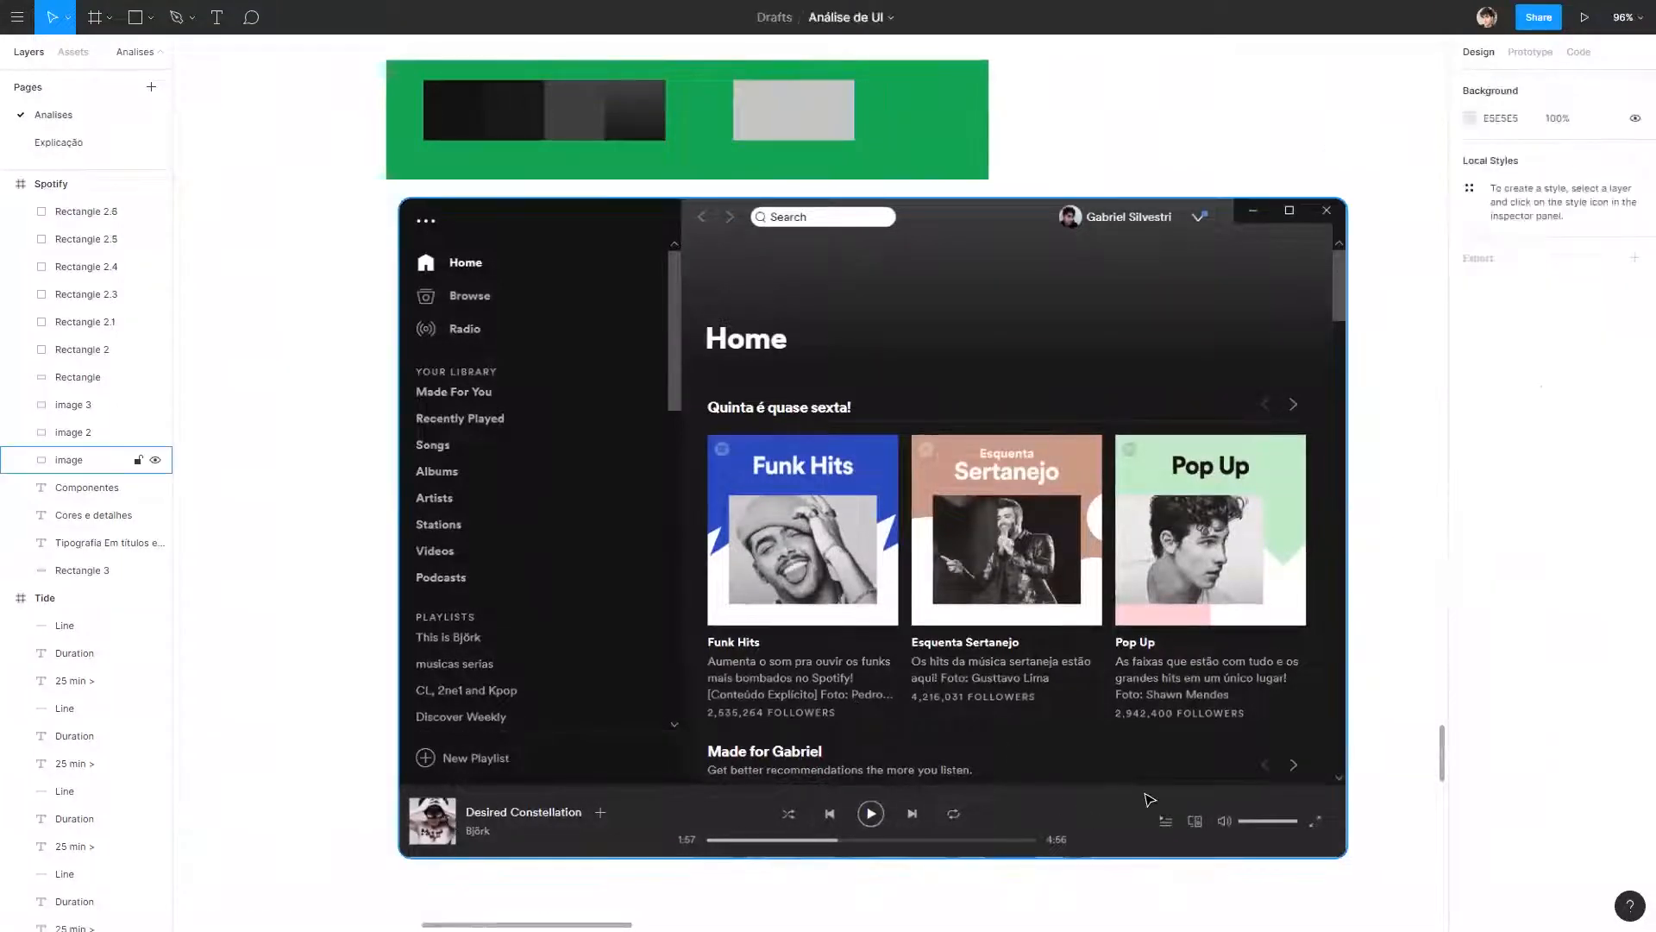
# Fill the first remaining blank swatch with the player bar's grey 282828 and place it directly after the gradient swatch.
pyautogui.scroll(1, 949, 431)
pyautogui.click(763, 127)
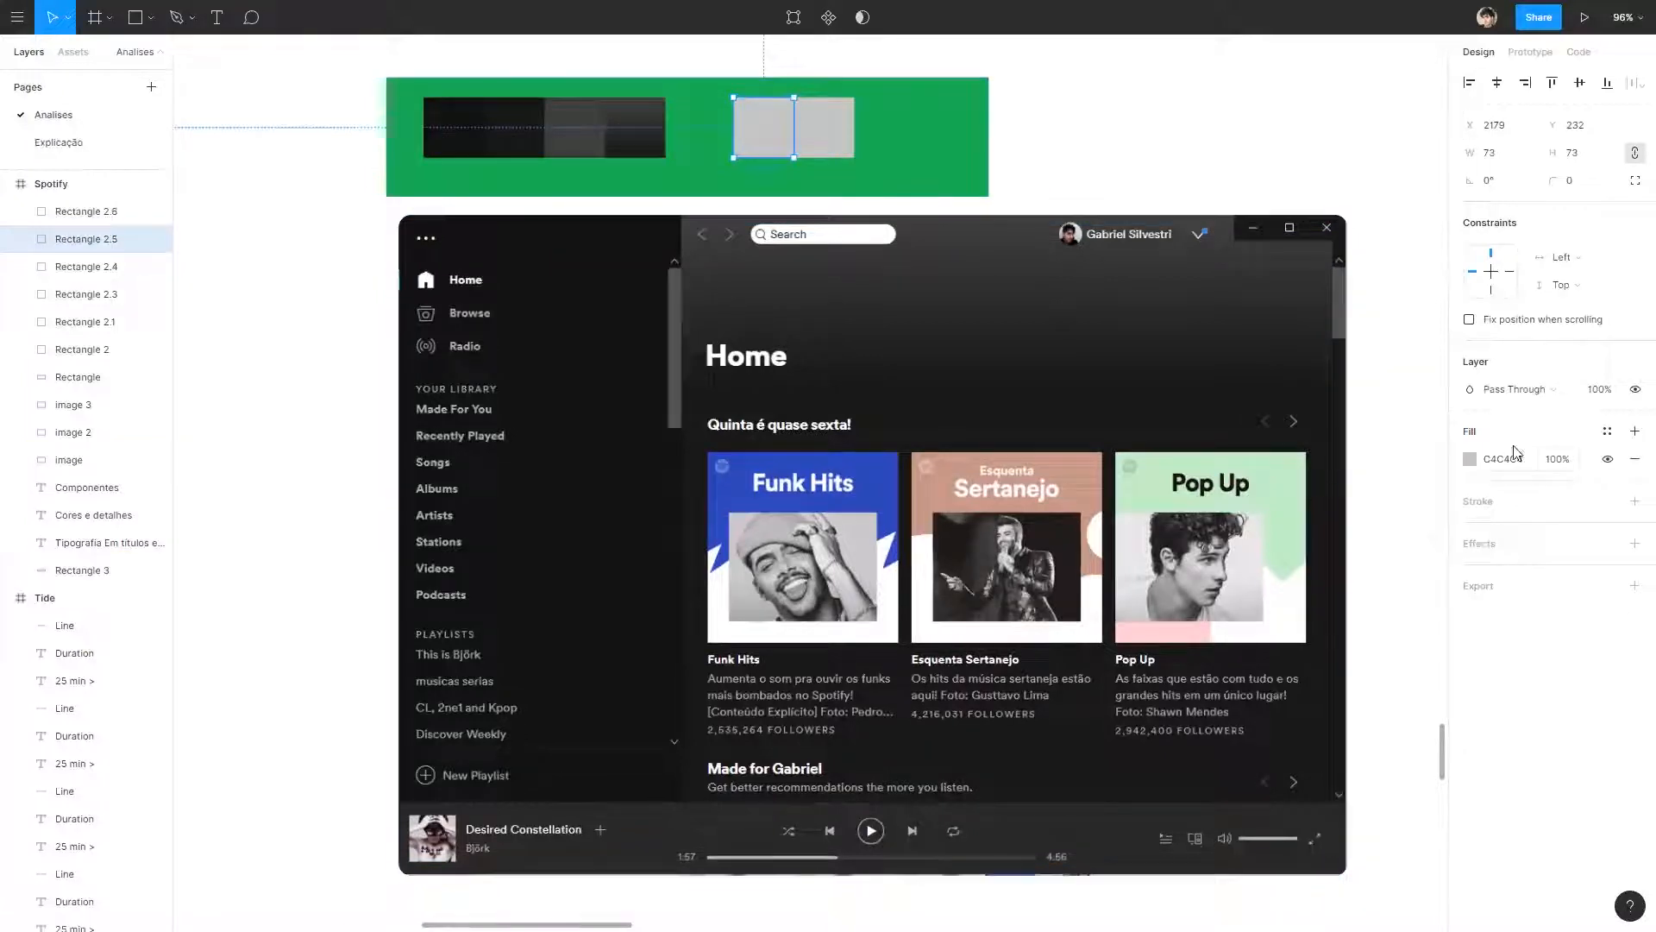
pyautogui.click(1470, 459)
pyautogui.click(1266, 720)
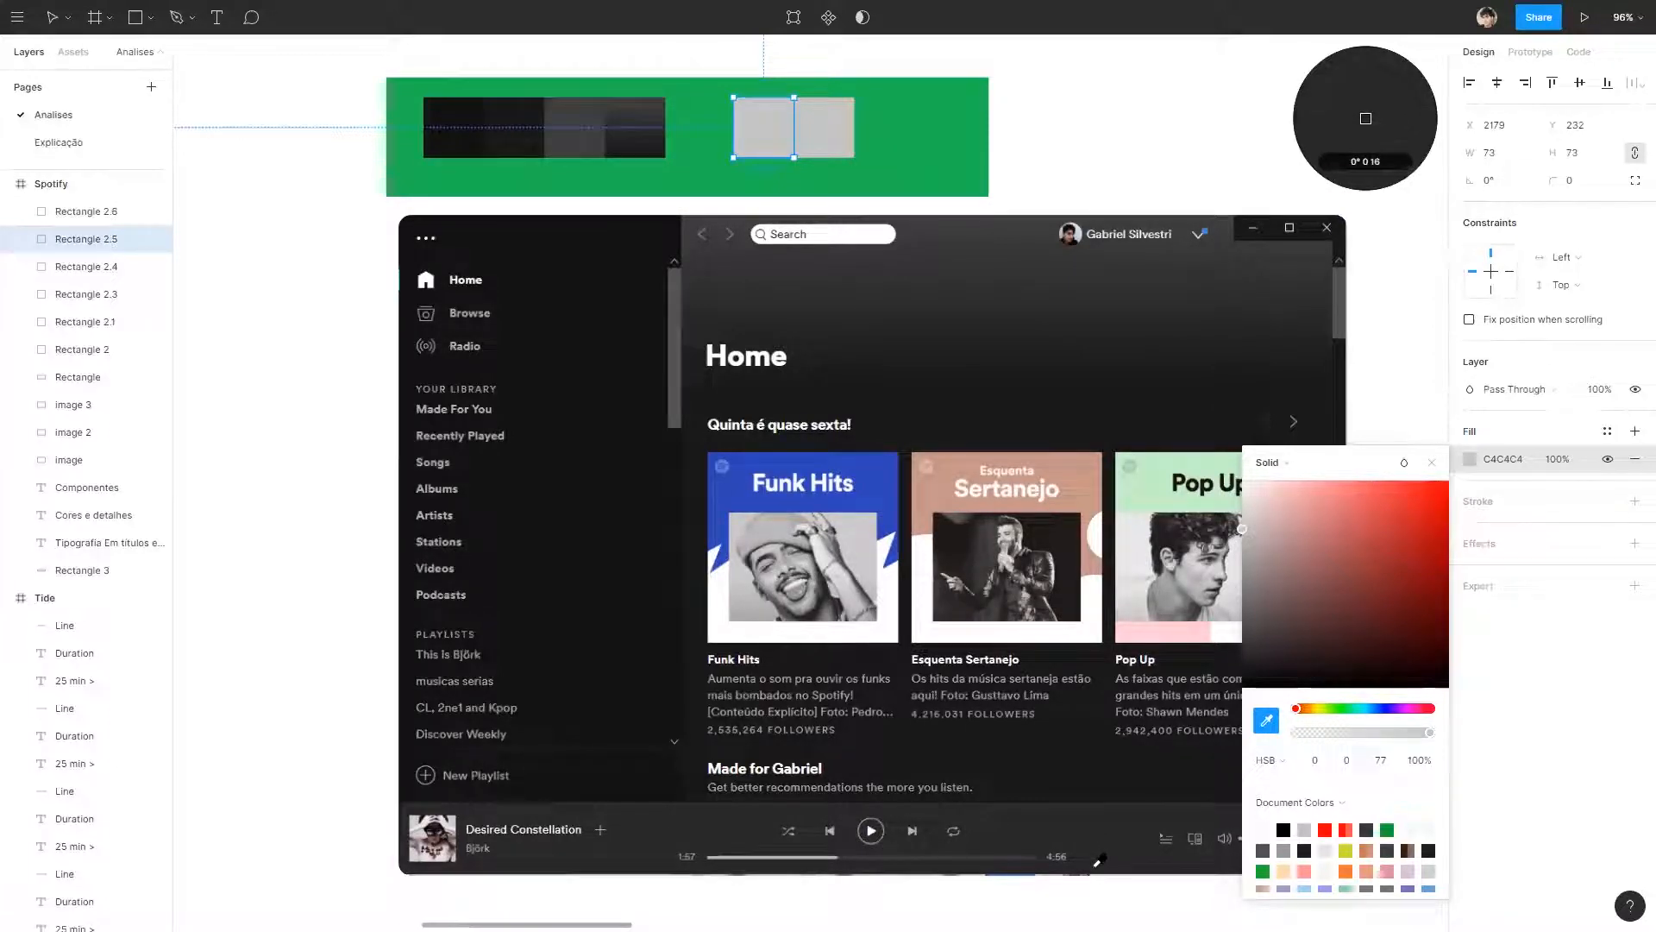
pyautogui.click(1102, 835)
pyautogui.press('Escape')
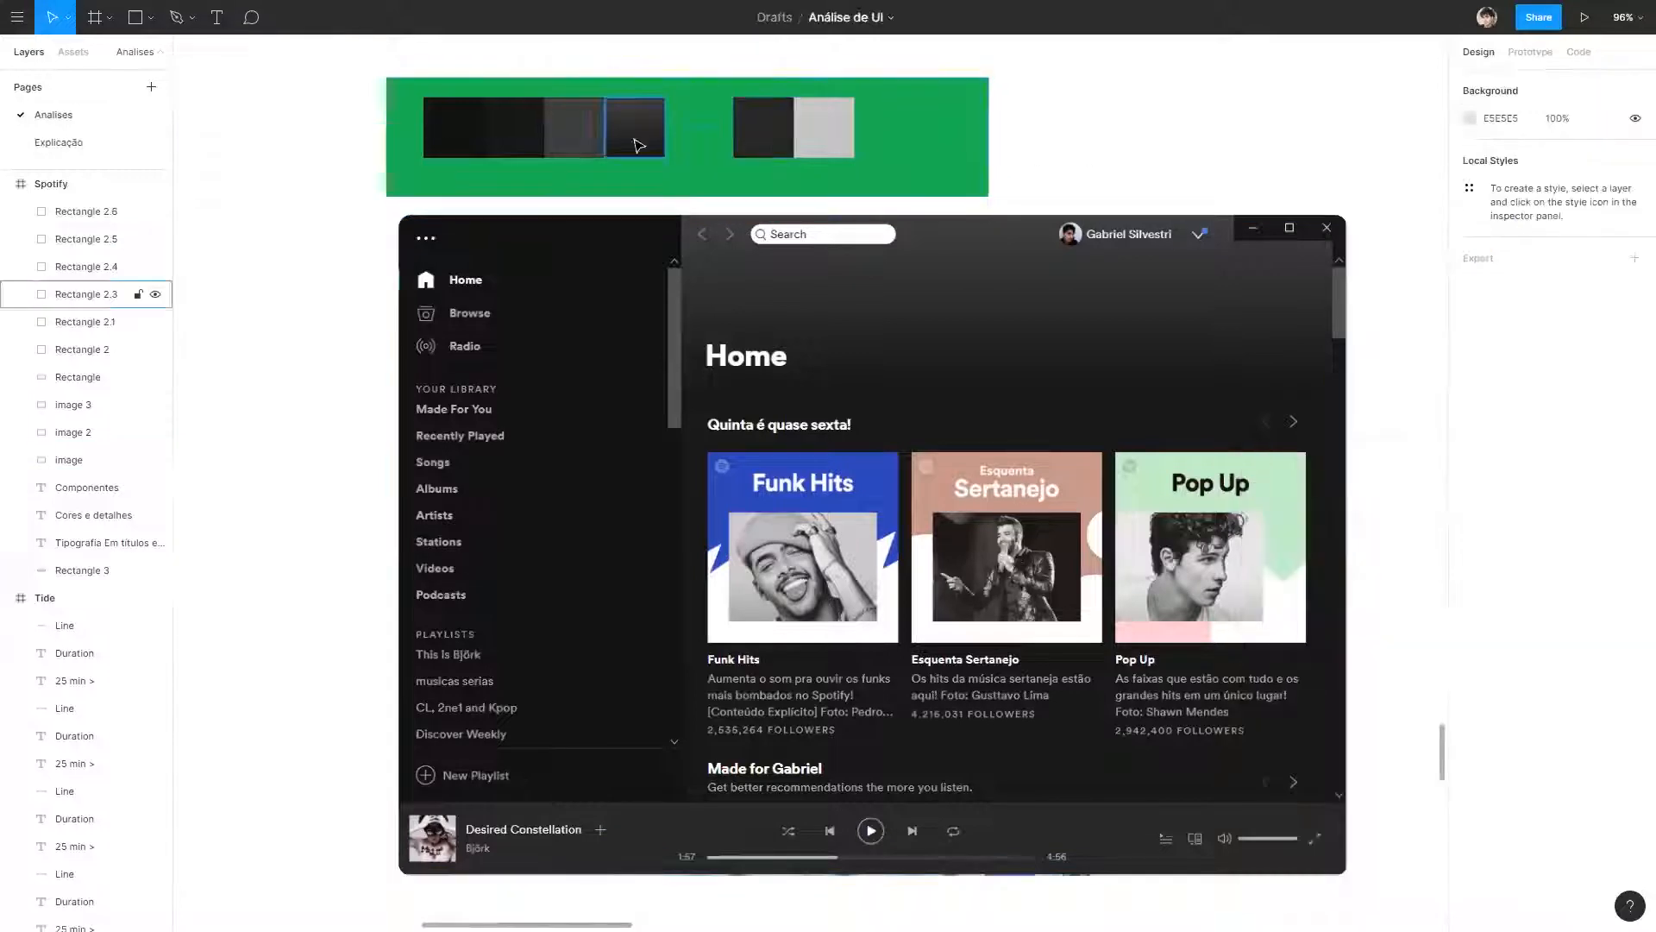
pyautogui.click(477, 135)
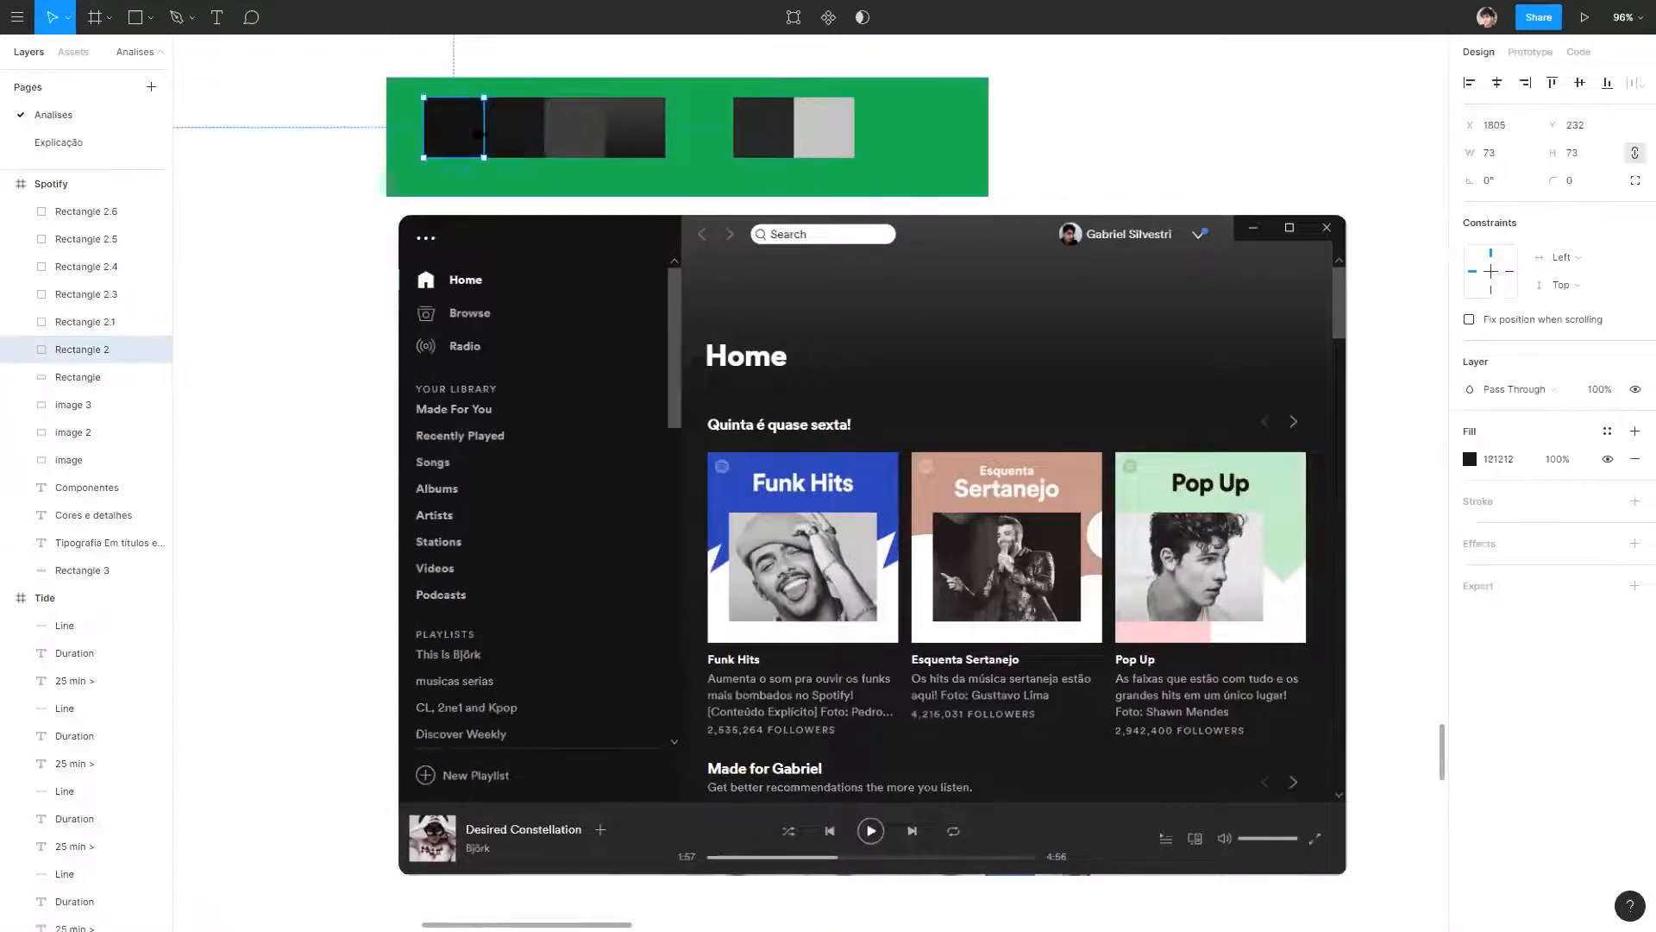
pyautogui.moveTo(761, 140); pyautogui.dragTo(702, 143)
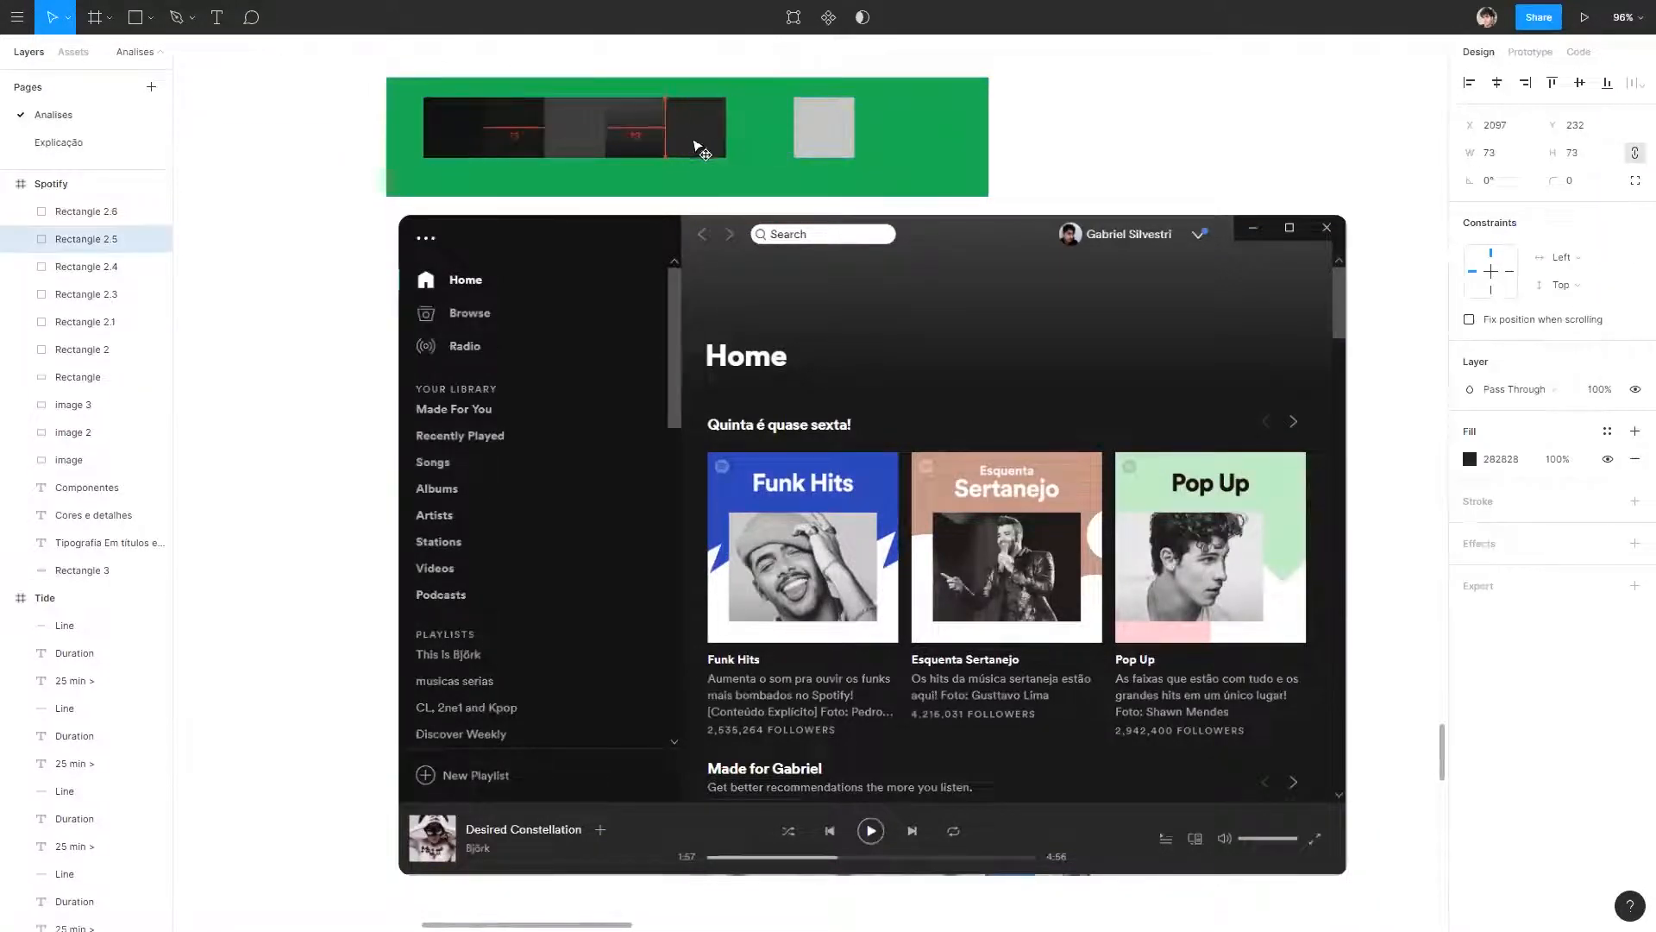
# Fill the remaining blank swatch with the scrollbar grey 535353 and extend the row with it and a duplicate of it.
pyautogui.click(818, 133)
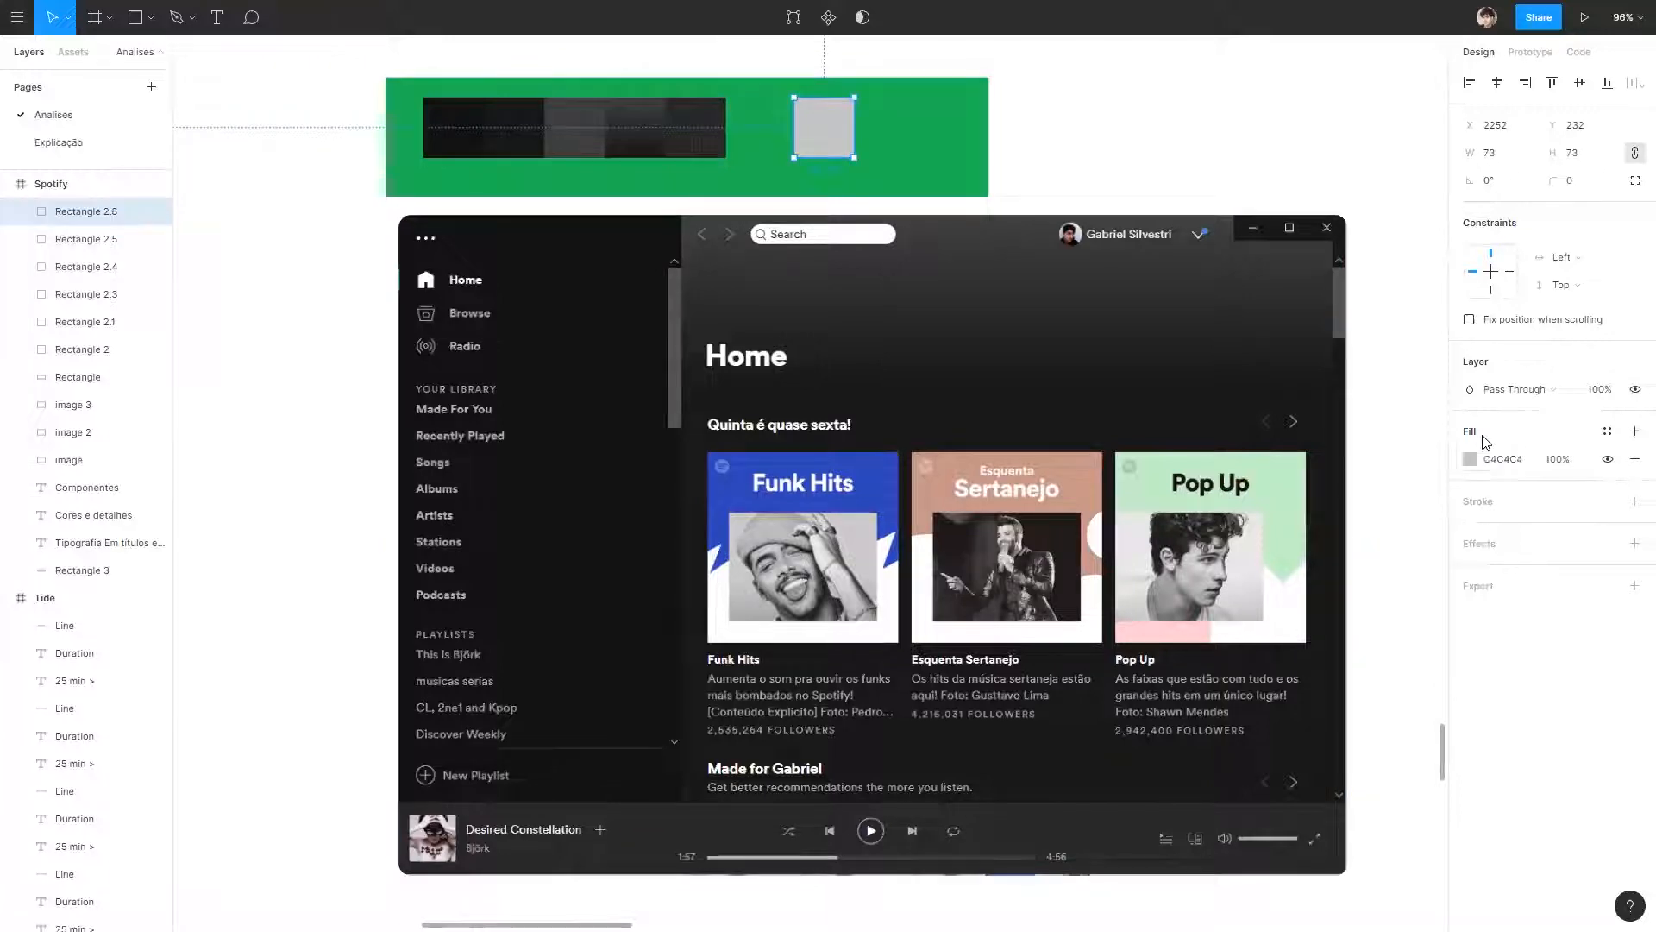
pyautogui.click(1472, 458)
pyautogui.click(1267, 719)
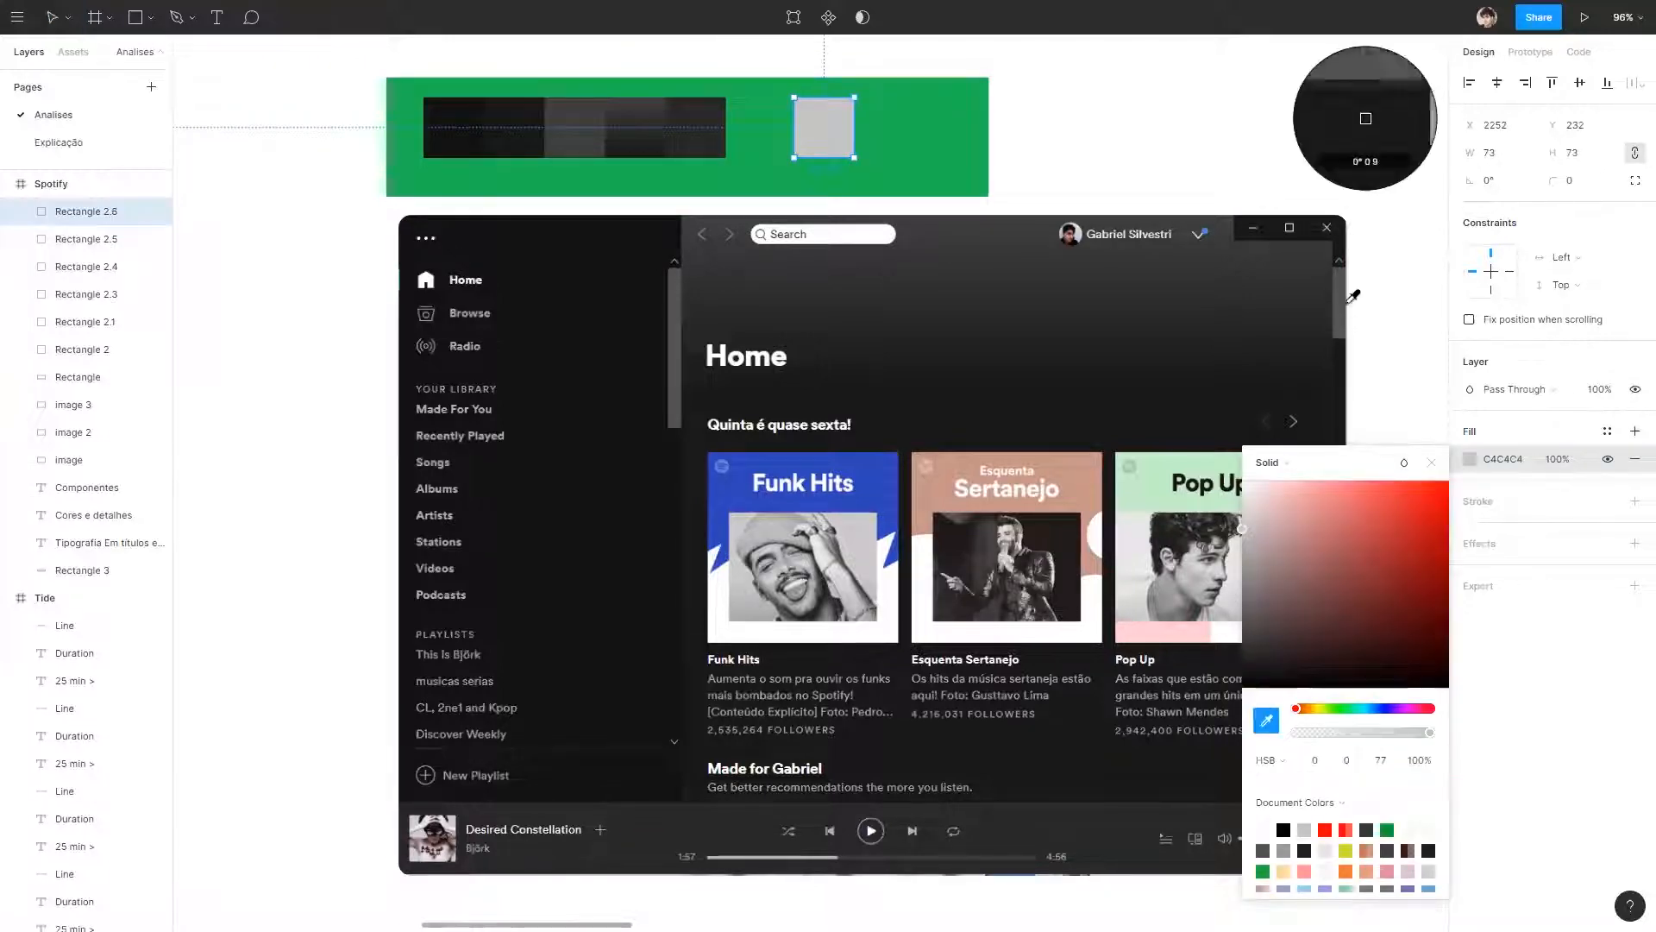
pyautogui.click(1345, 295)
pyautogui.moveTo(830, 140)
pyautogui.mouseDown()
pyautogui.moveTo(780, 141)
pyautogui.moveTo(822, 136)
pyautogui.mouseUp()
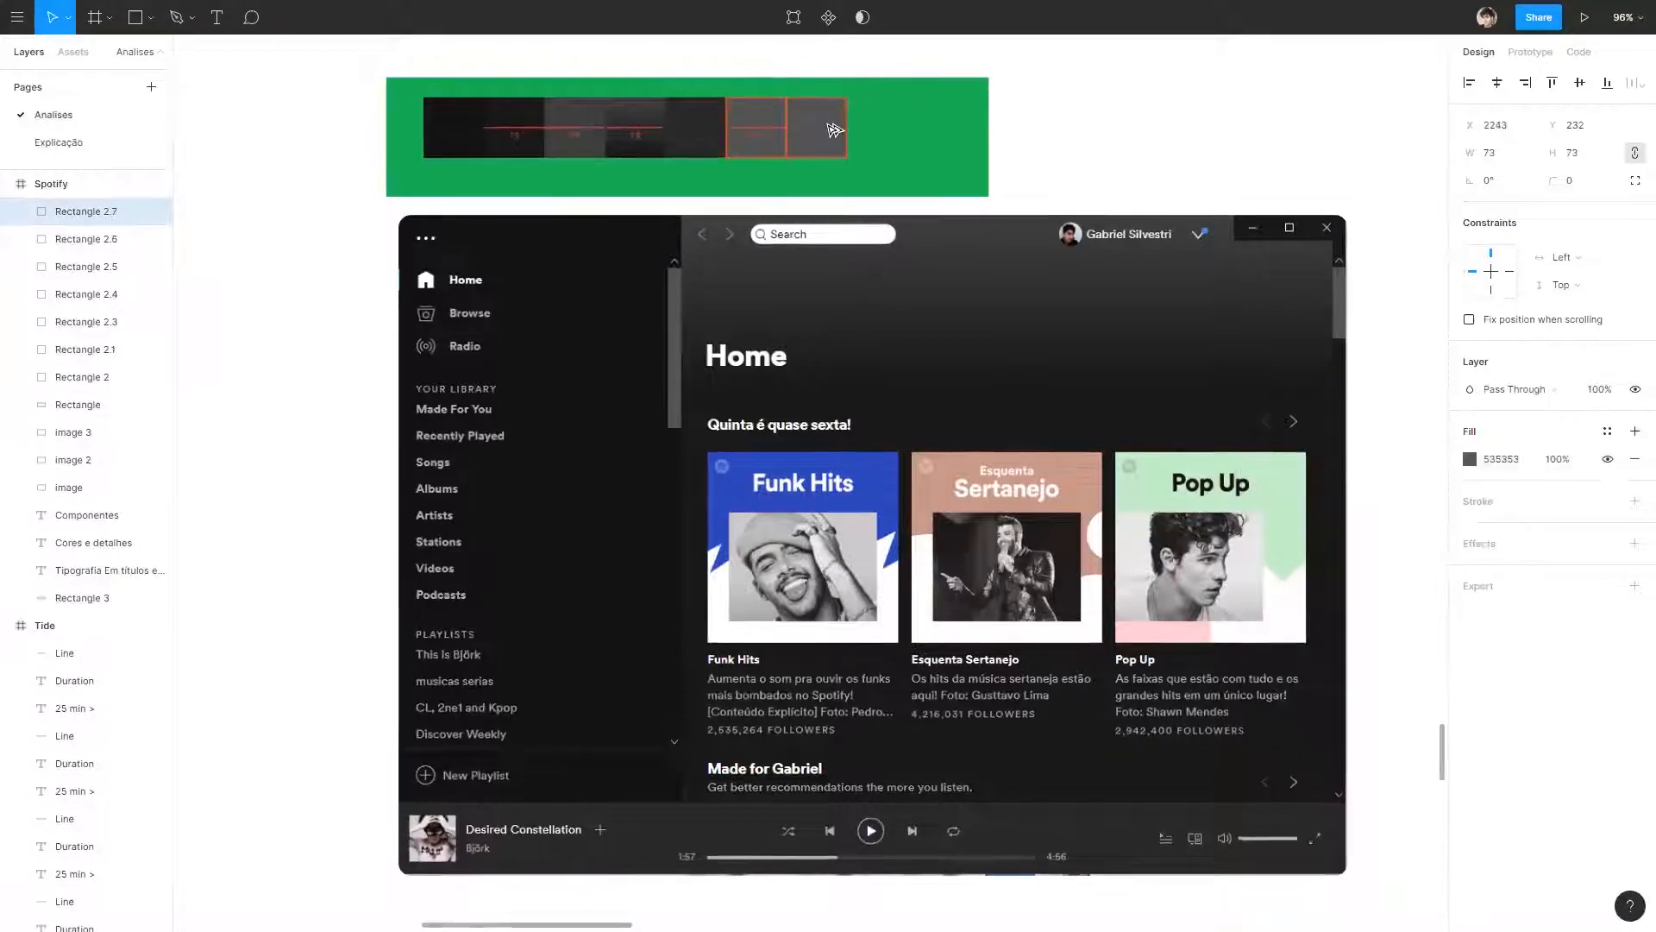
# Fill the duplicated swatch at the end of the row with the grey 767676 sampled from the sidebar's Browse icon.
pyautogui.click(1471, 458)
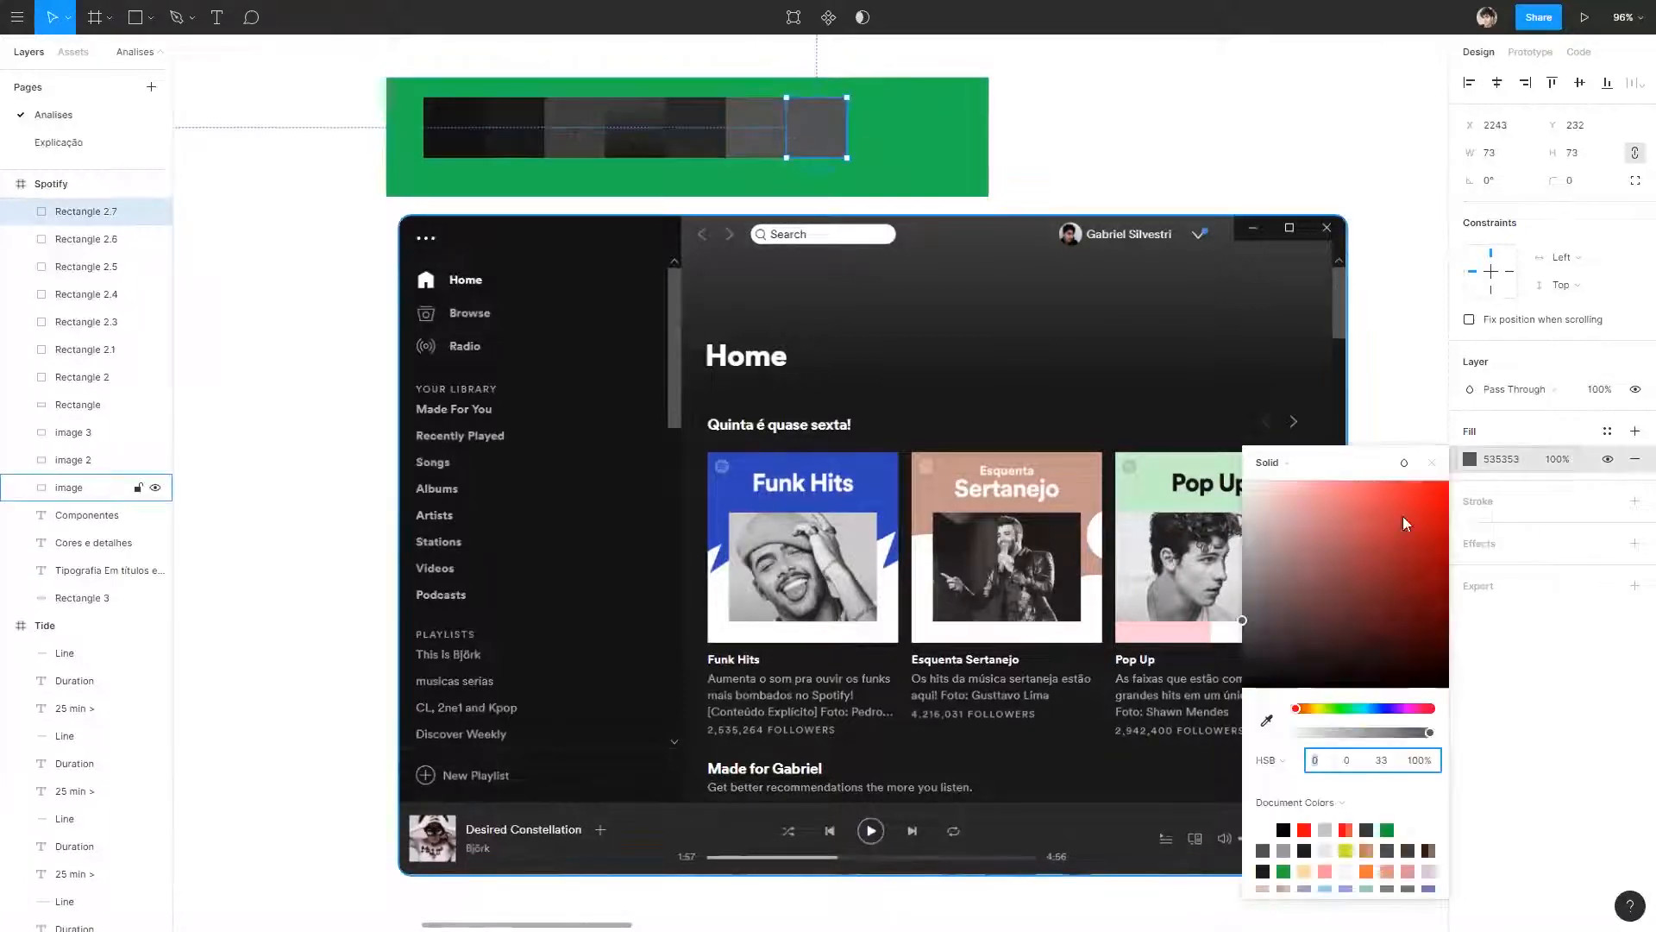
pyautogui.click(1268, 719)
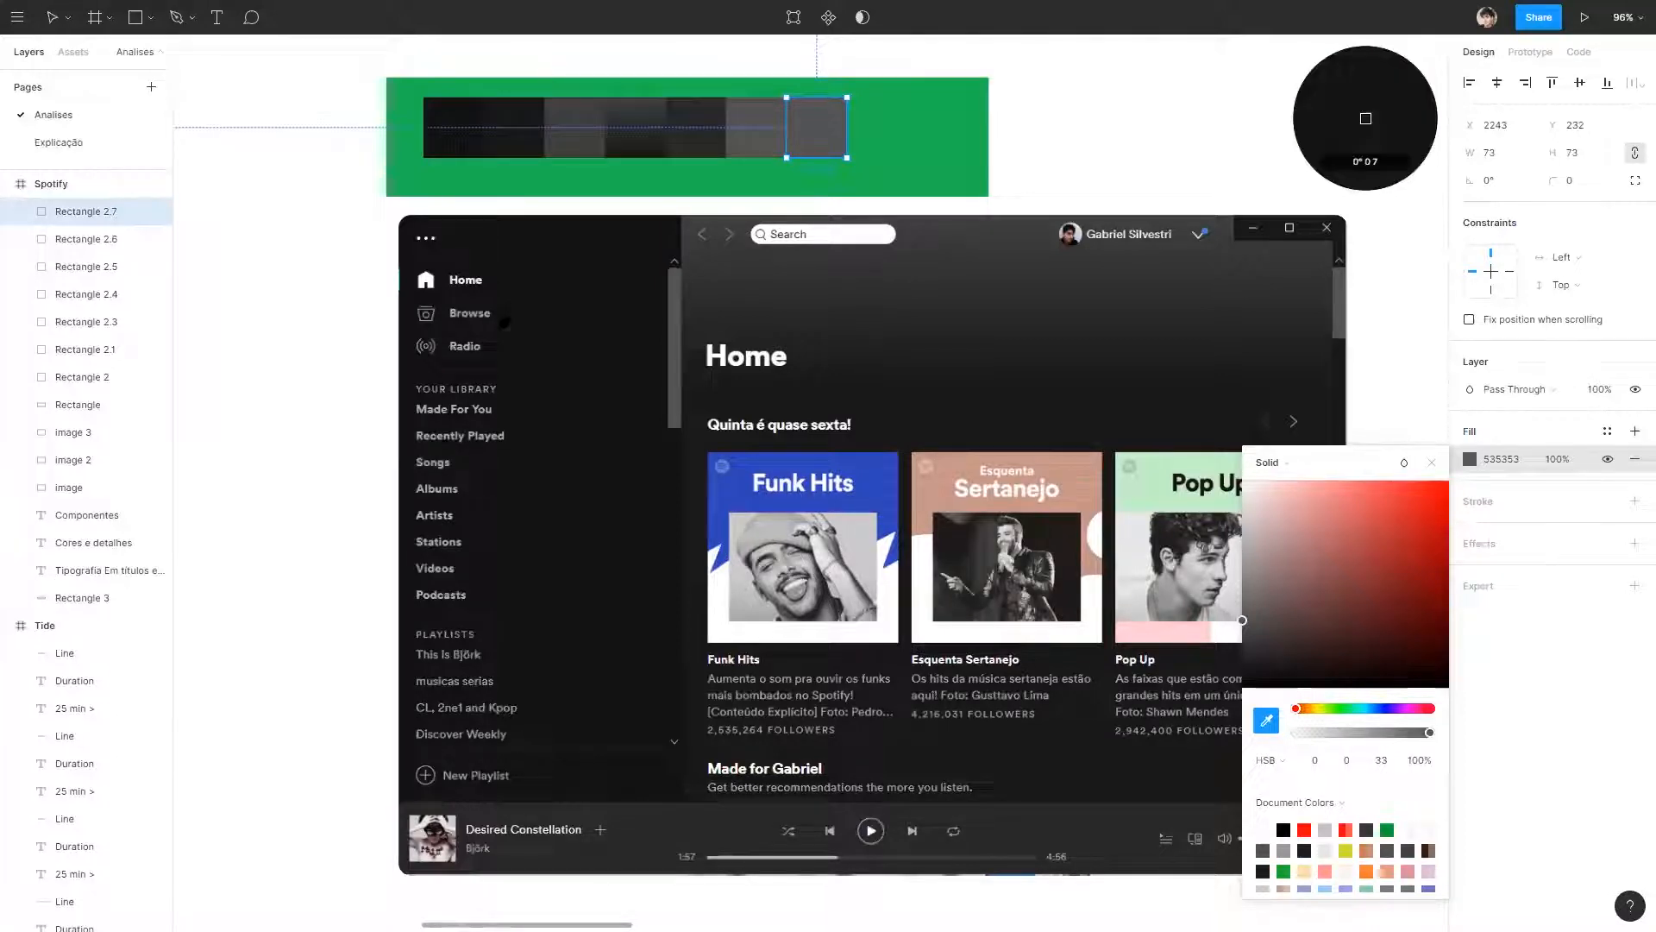
pyautogui.click(424, 311)
pyautogui.click(1101, 147)
# Duplicate the 767676 swatch at the end of the row and fill the copy with 202020 sampled from the home content background.
pyautogui.moveTo(828, 140); pyautogui.dragTo(893, 137)
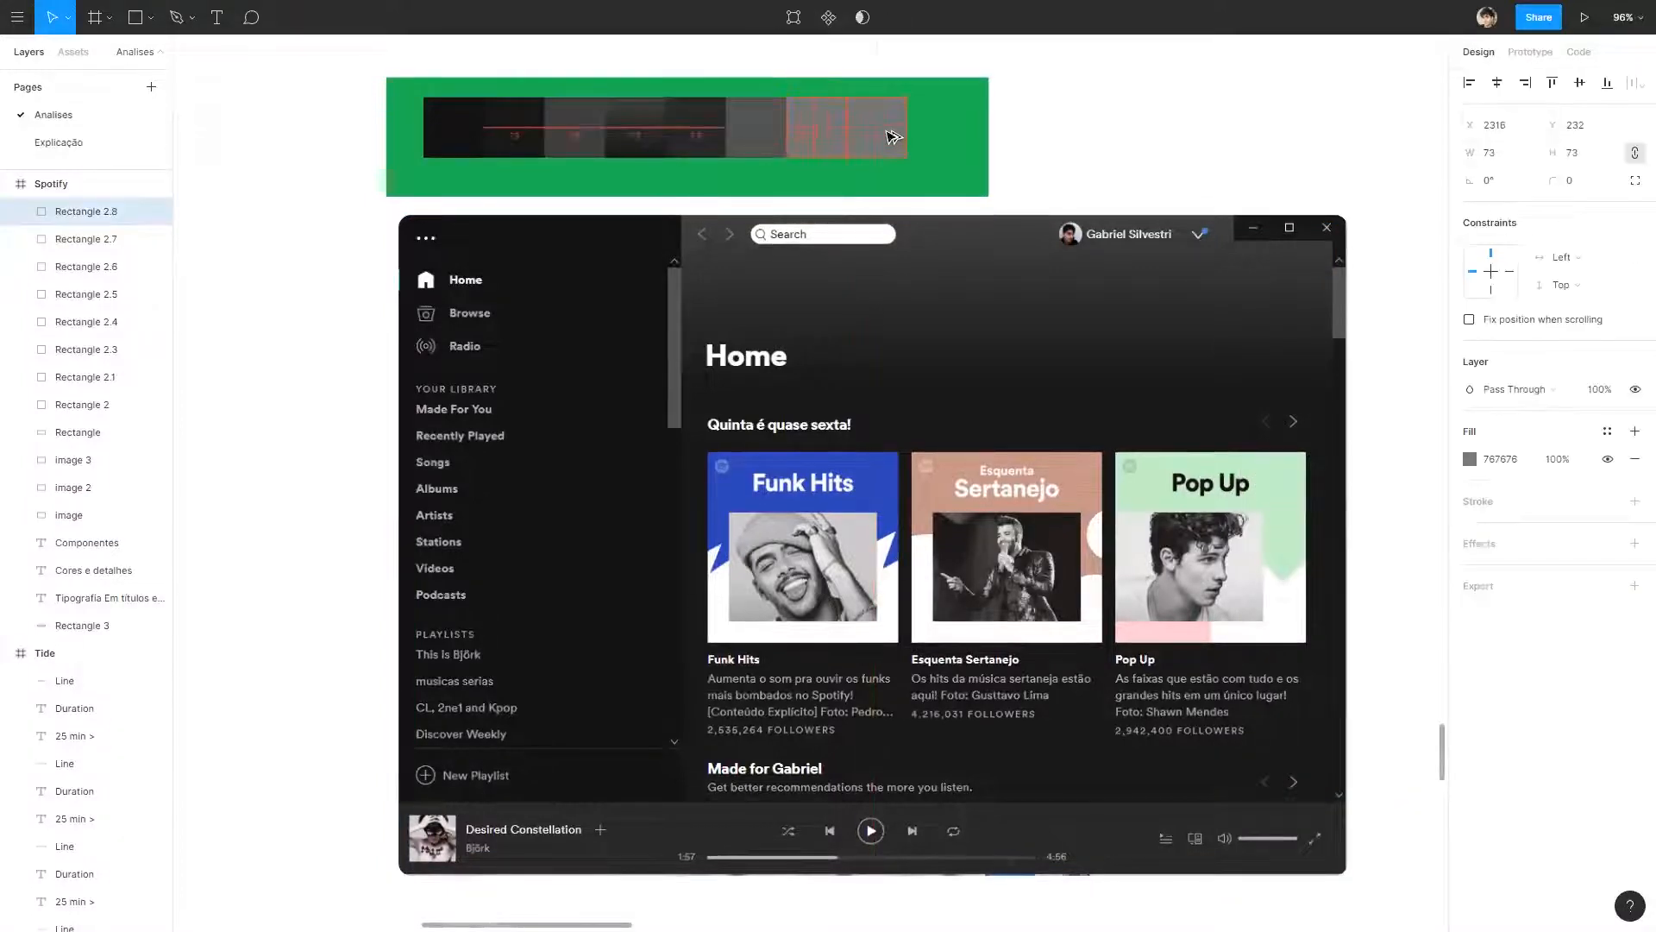
pyautogui.click(1469, 459)
pyautogui.click(1266, 721)
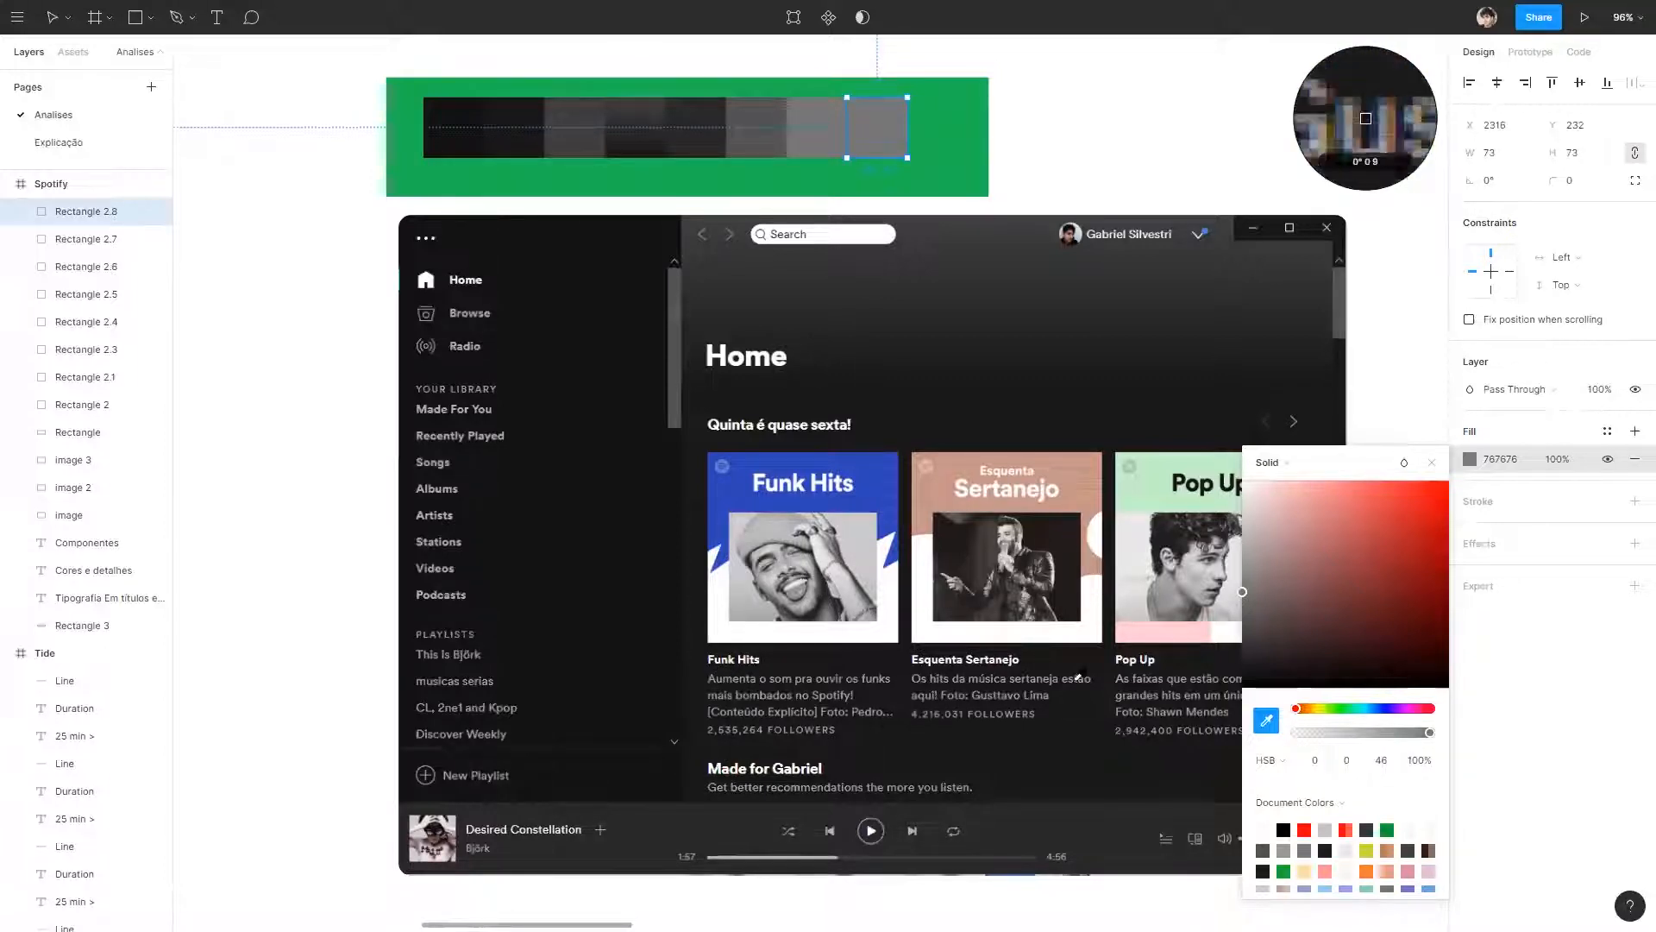
pyautogui.click(977, 434)
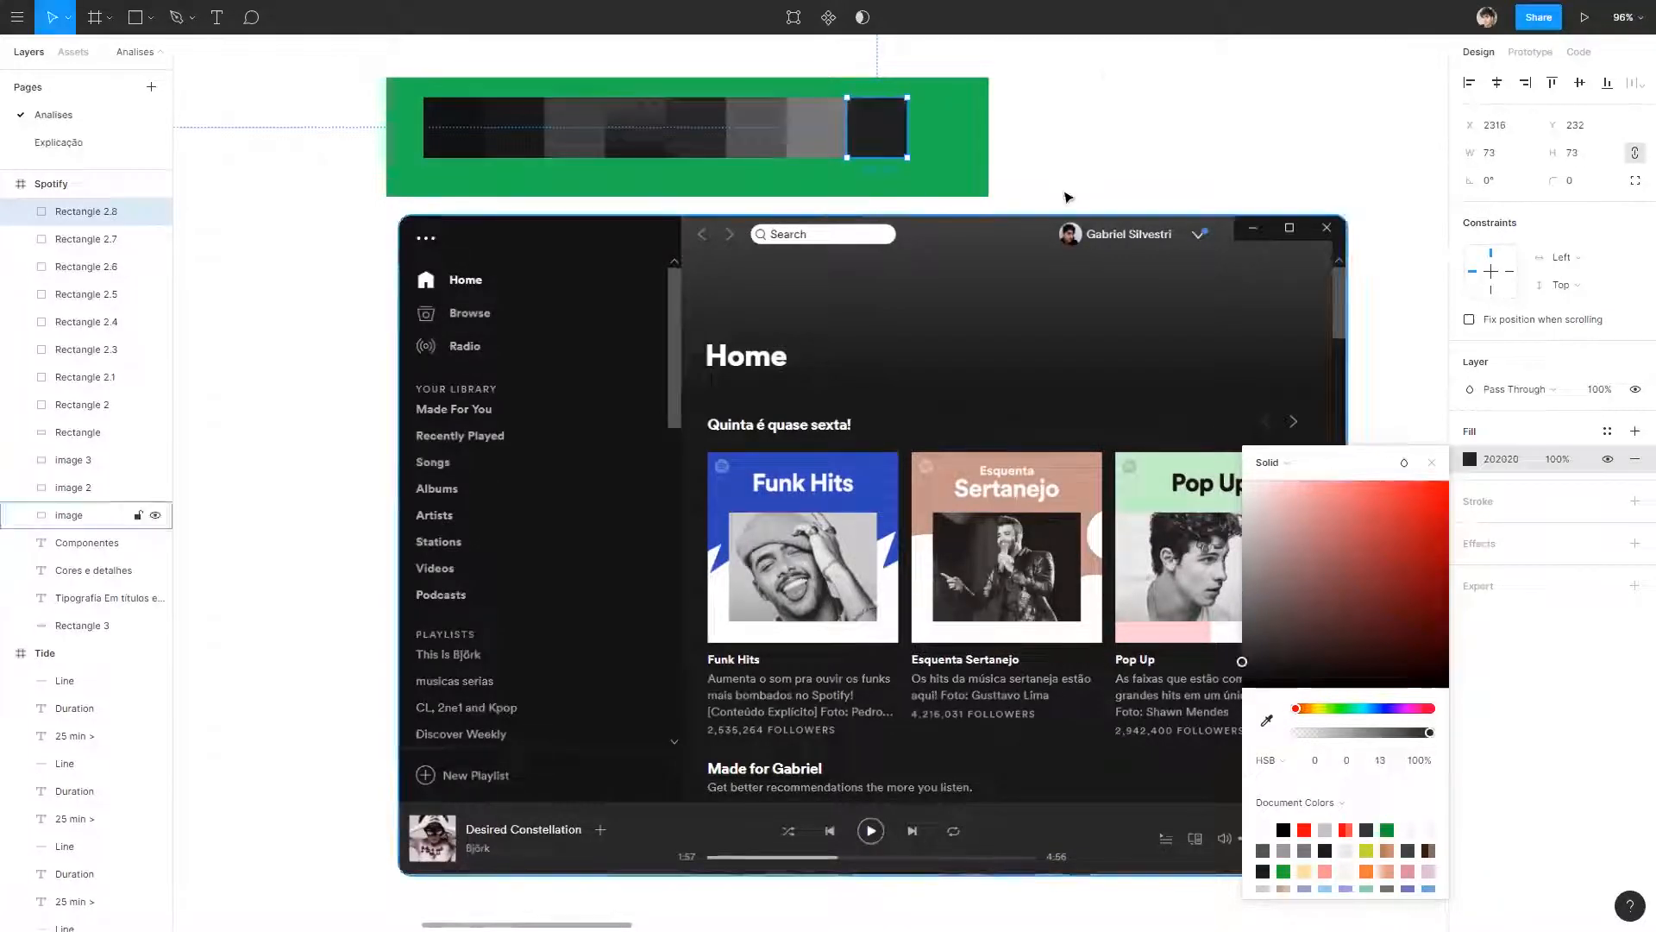
pyautogui.click(1083, 107)
# Compare the dark swatches' fills and reorder the row from darkest to lightest, with 202020 third and 282828 fourth.
pyautogui.click(886, 146)
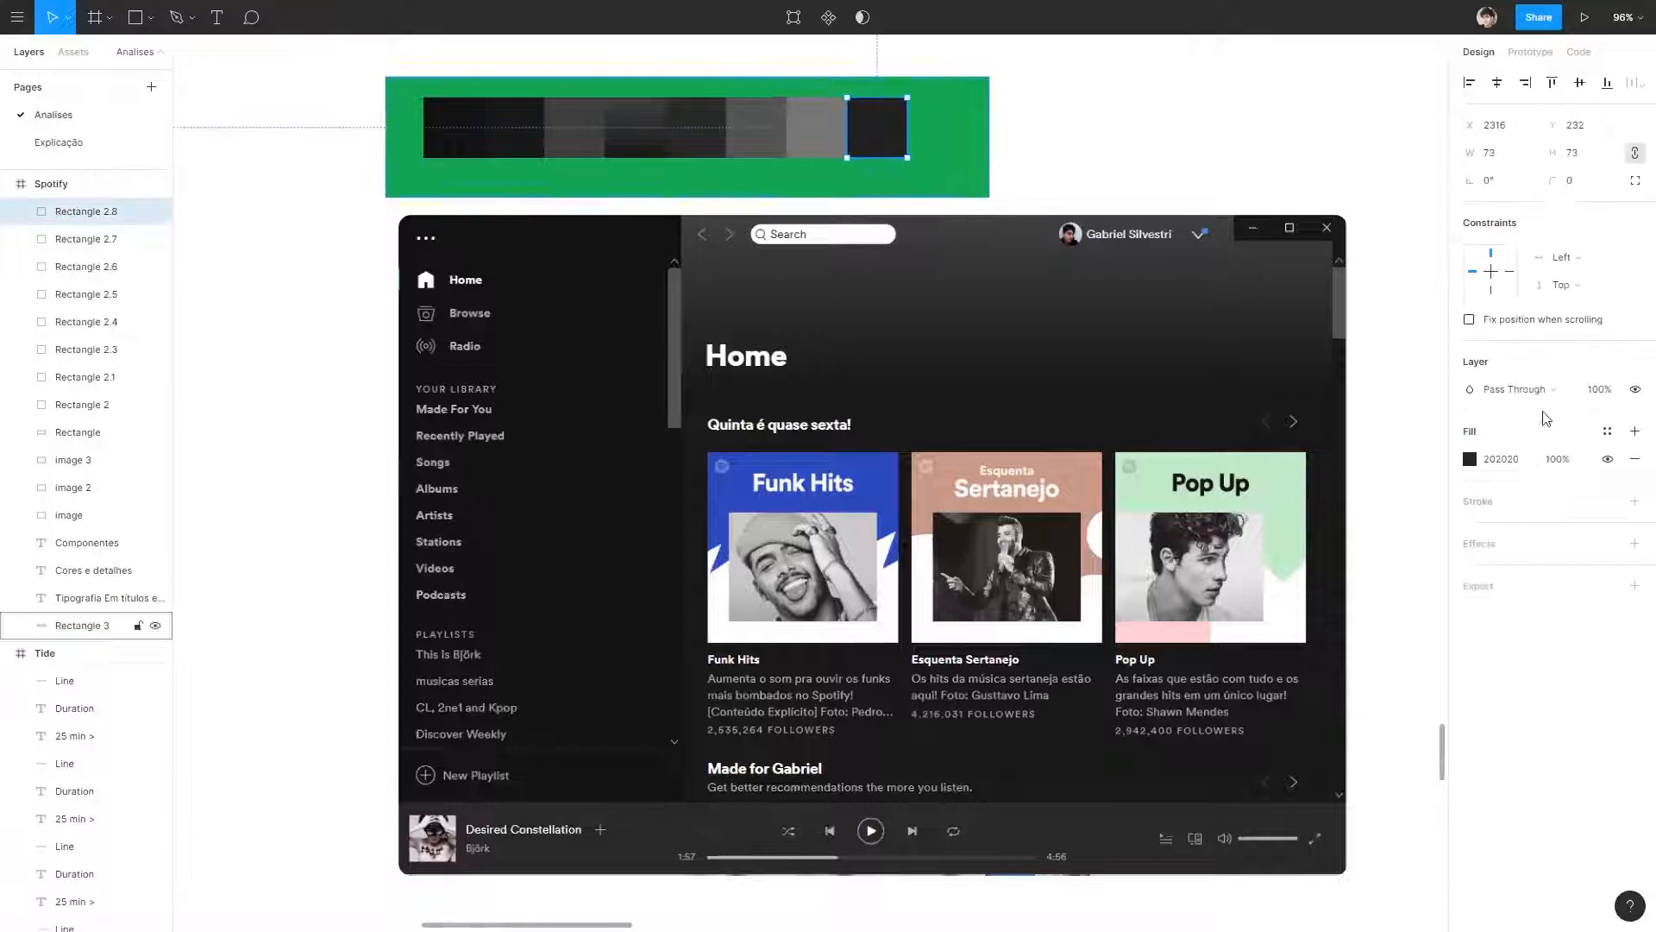
pyautogui.click(517, 134)
pyautogui.click(460, 134)
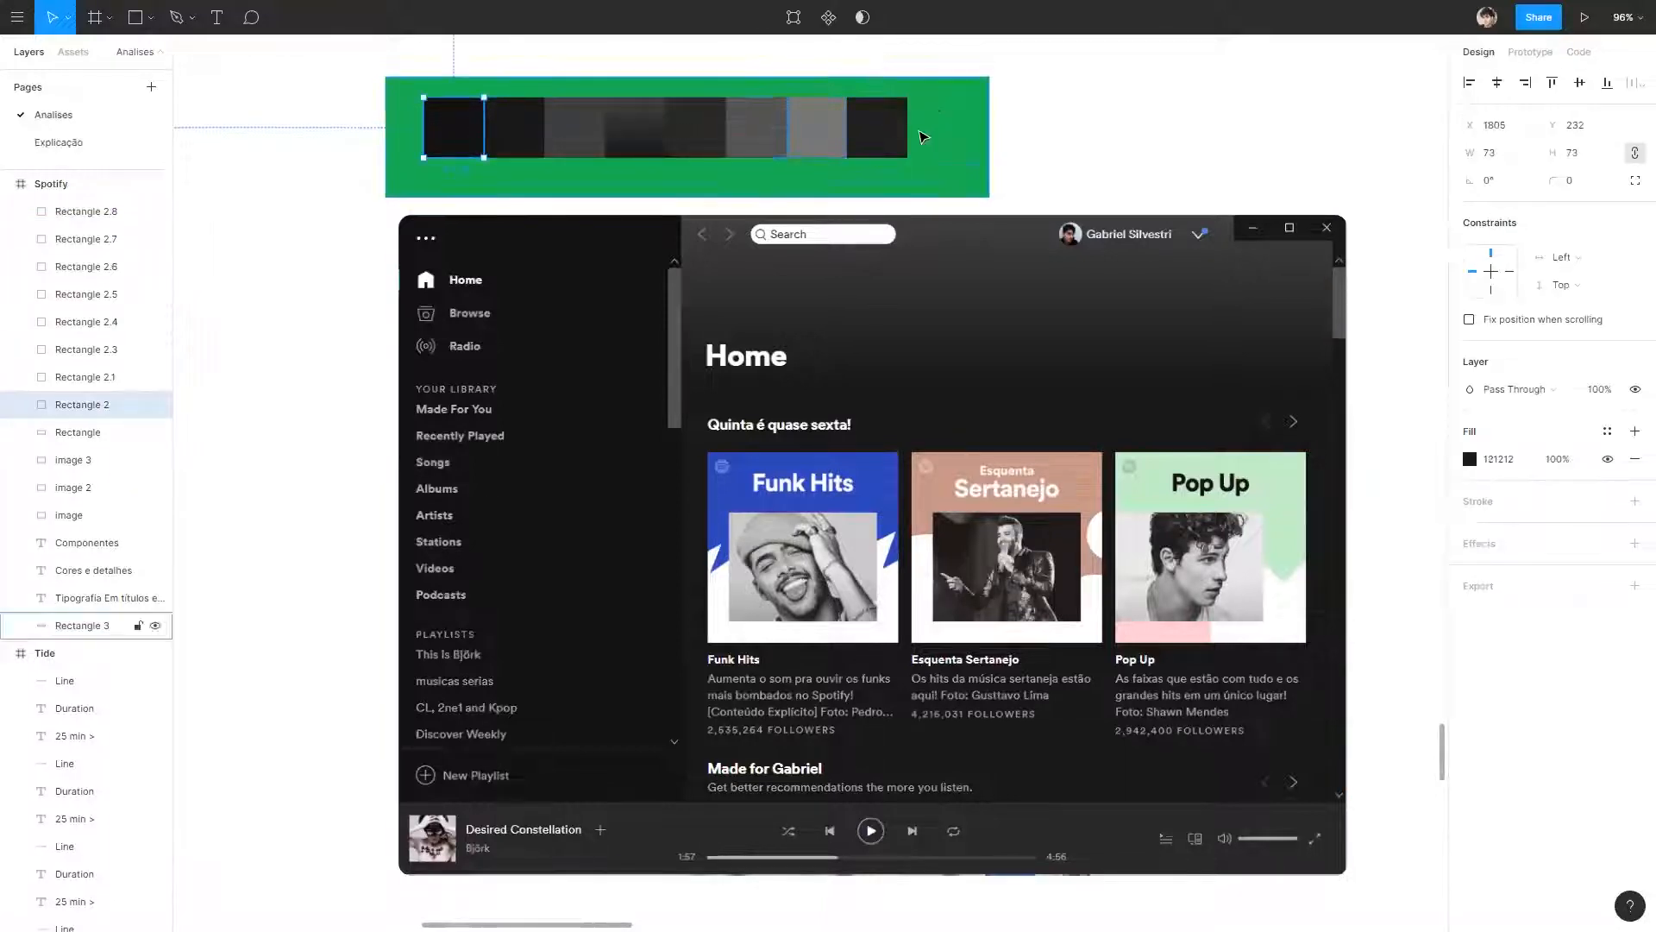
pyautogui.click(699, 147)
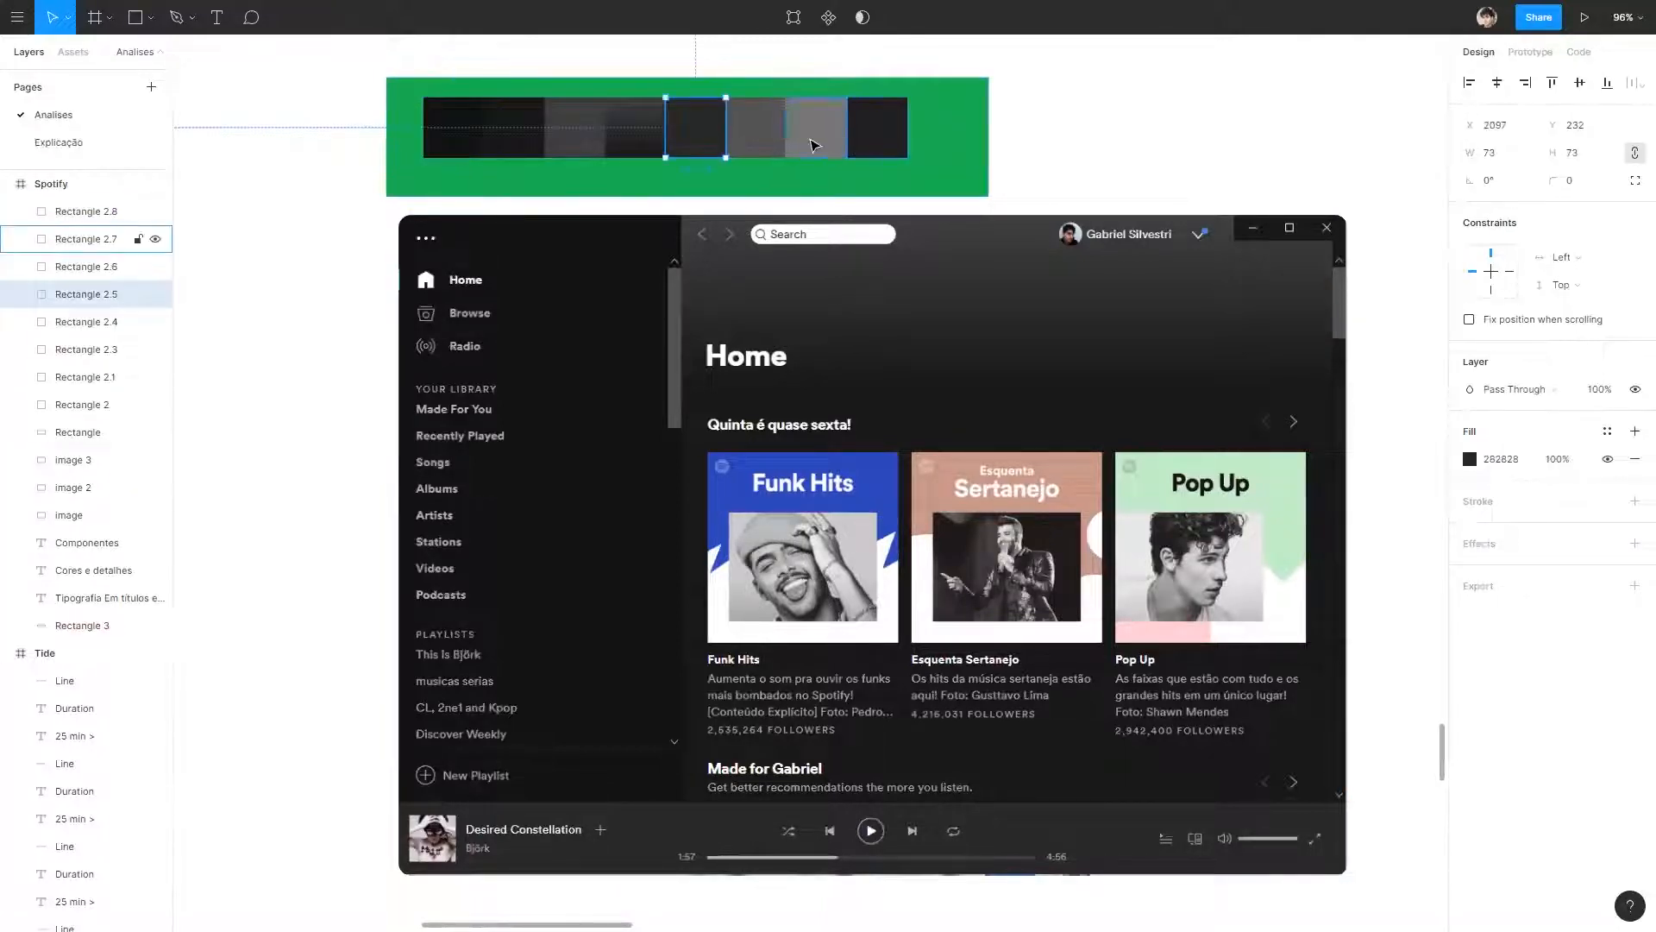
pyautogui.click(1146, 155)
pyautogui.moveTo(1120, 158); pyautogui.dragTo(309, 95)
pyautogui.keyDown('shift'); pyautogui.click(950, 182); pyautogui.keyUp('shift')
pyautogui.moveTo(878, 128); pyautogui.dragTo(574, 134)
pyautogui.moveTo(757, 129); pyautogui.dragTo(645, 136)
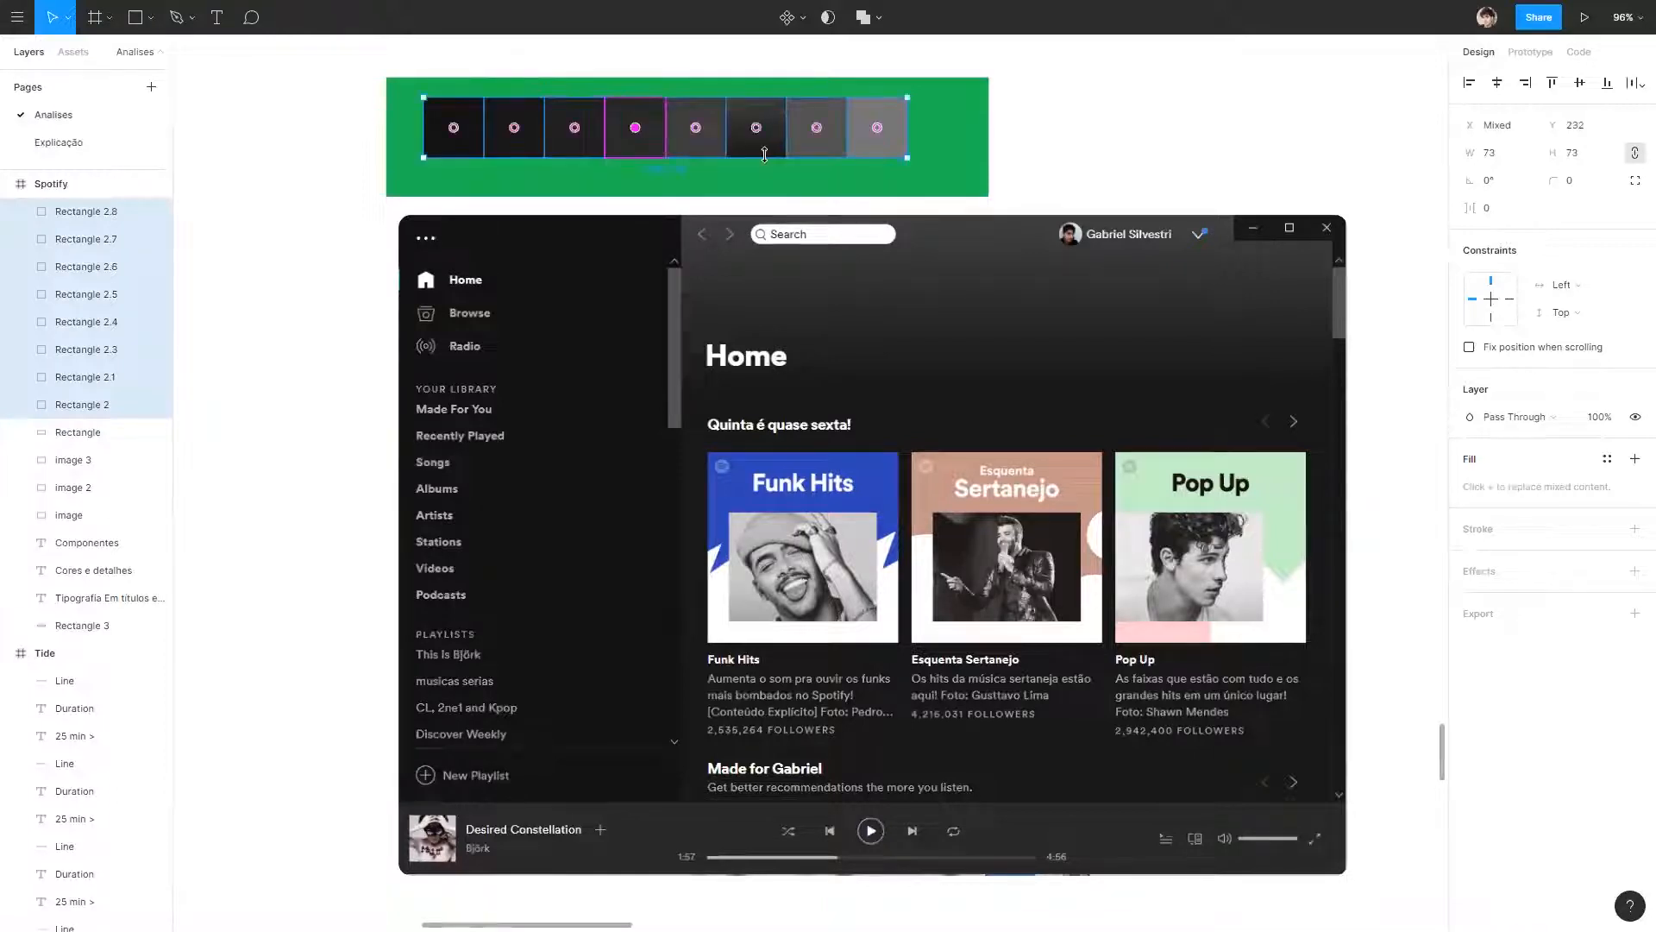
pyautogui.click(1083, 144)
# Shift the green background rectangle slightly up and left, and widen it to 840 px to make room for more swatches.
pyautogui.moveTo(973, 172); pyautogui.dragTo(961, 161)
pyautogui.click(988, 125)
pyautogui.click(970, 123)
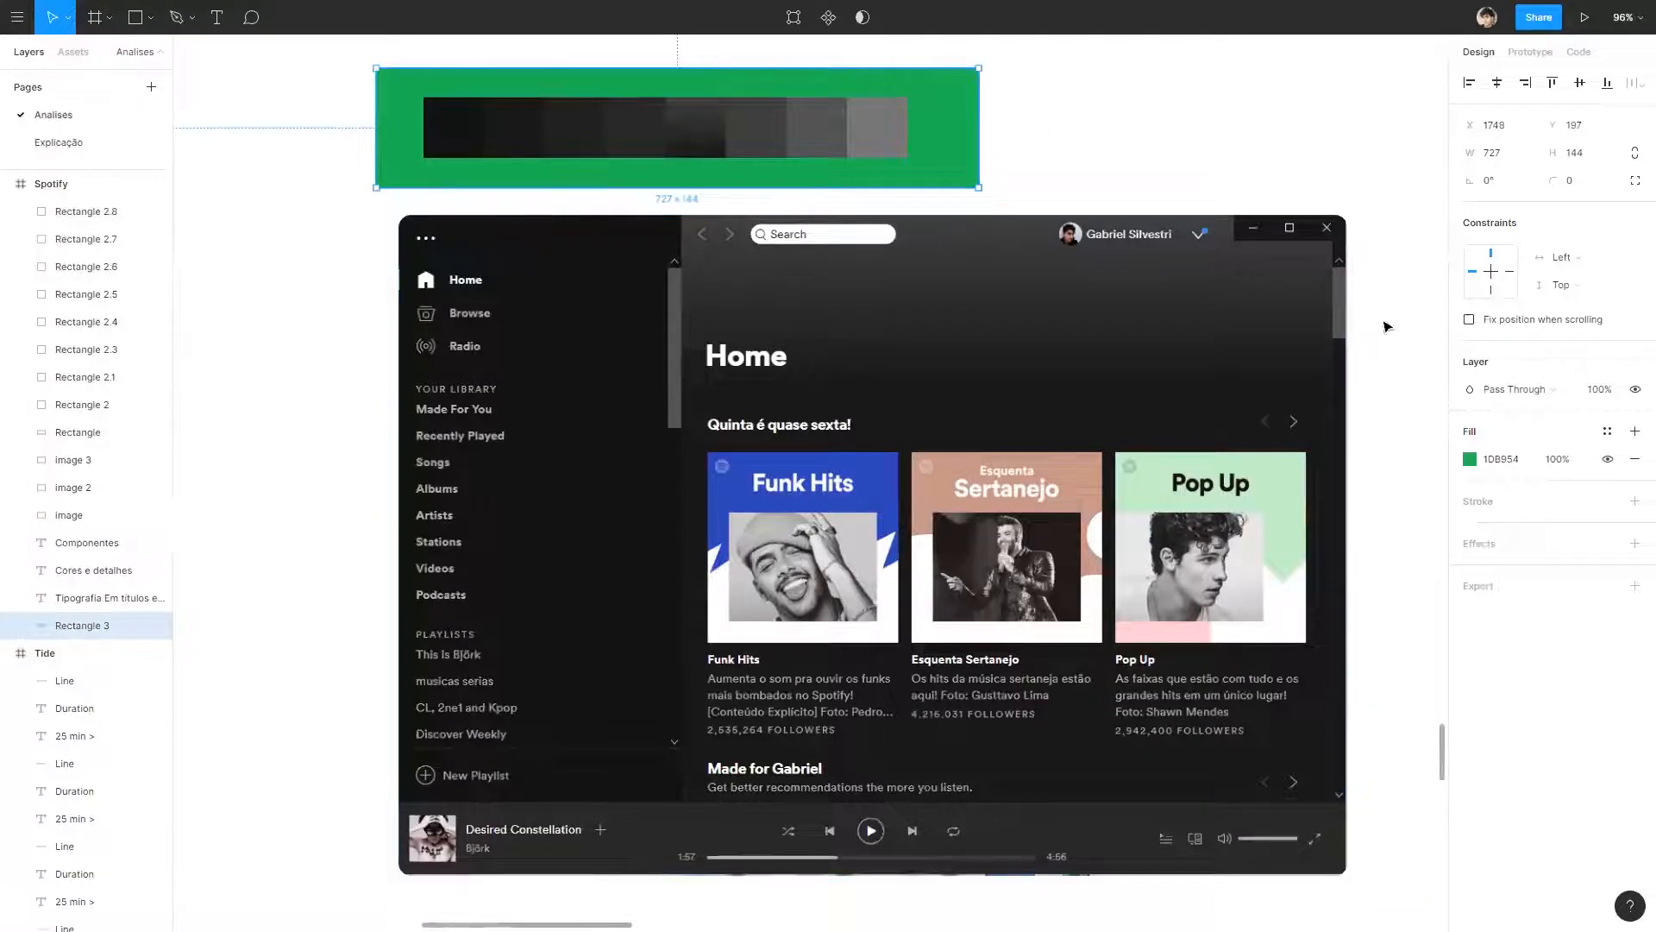
pyautogui.click(1198, 150)
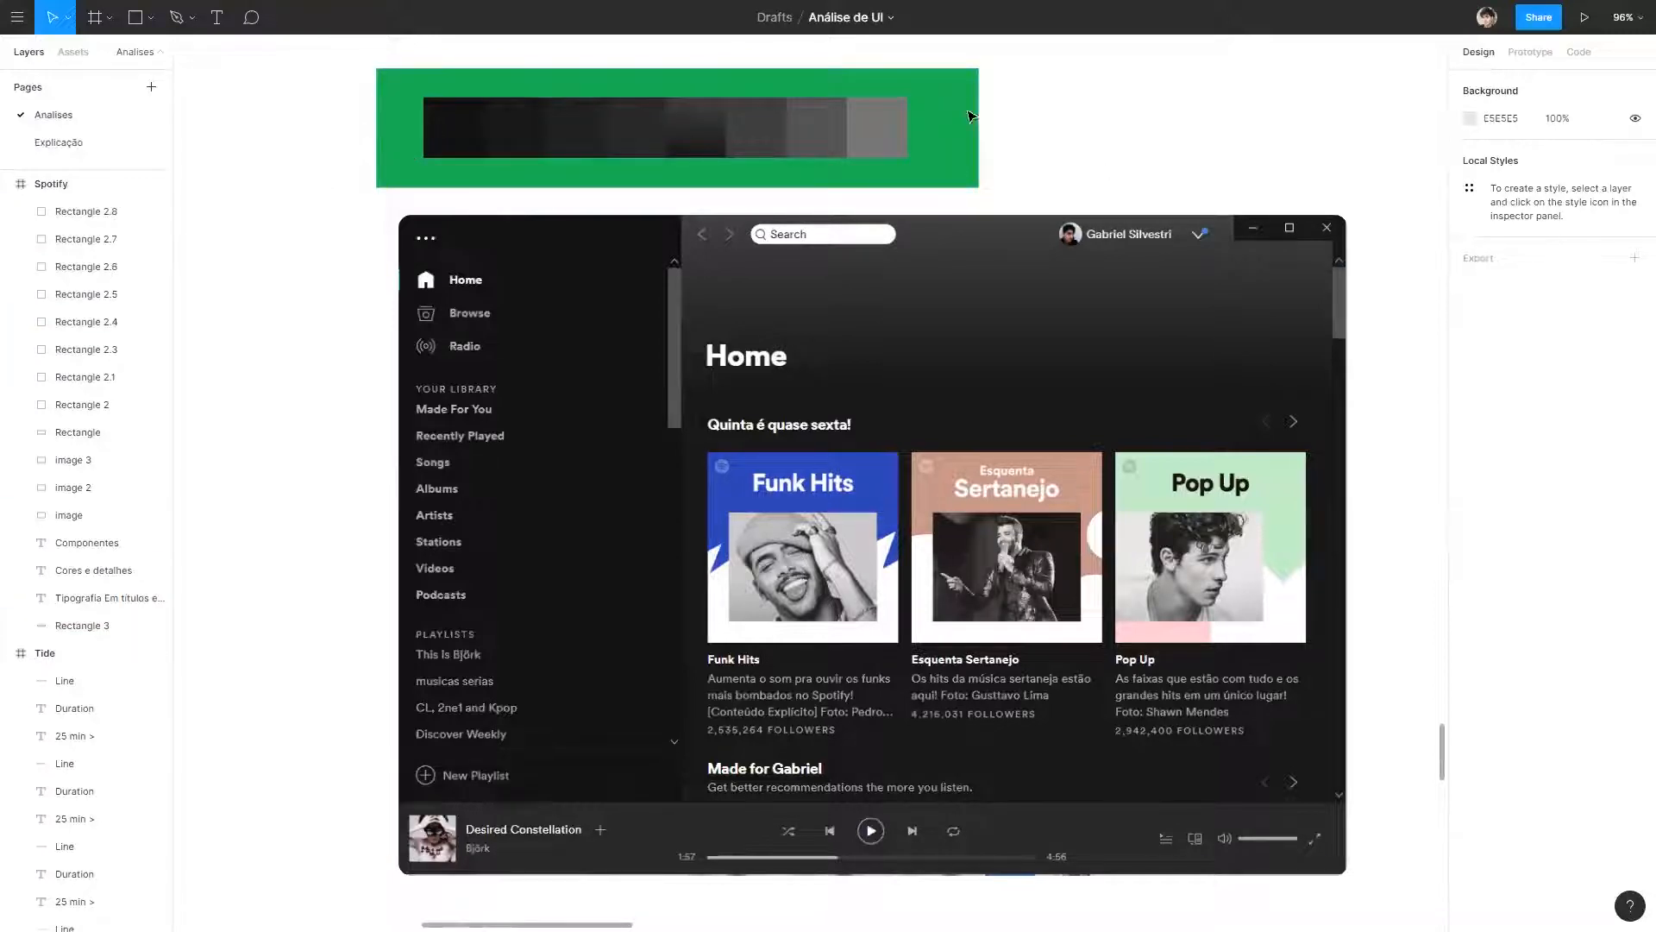
pyautogui.click(977, 134)
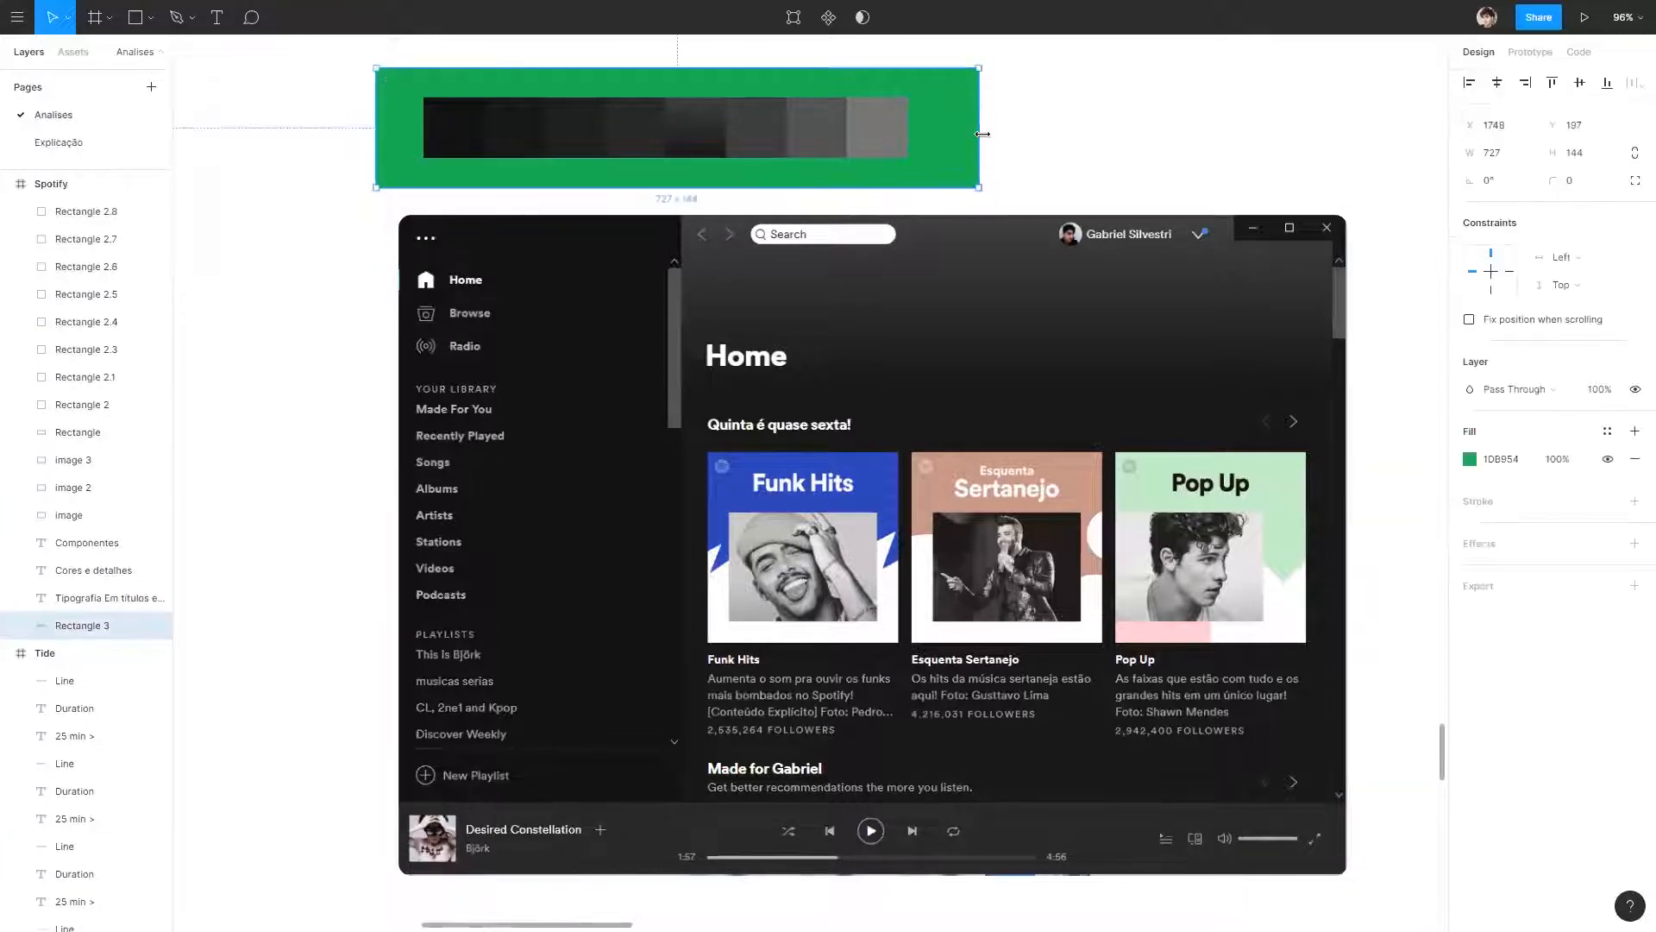
pyautogui.moveTo(982, 134); pyautogui.dragTo(1075, 136)
pyautogui.press('Escape')
# Duplicate the 767676 swatch at the end of the row and fill the copy with the notification dot's blue 4687D6.
pyautogui.moveTo(895, 135); pyautogui.dragTo(960, 129)
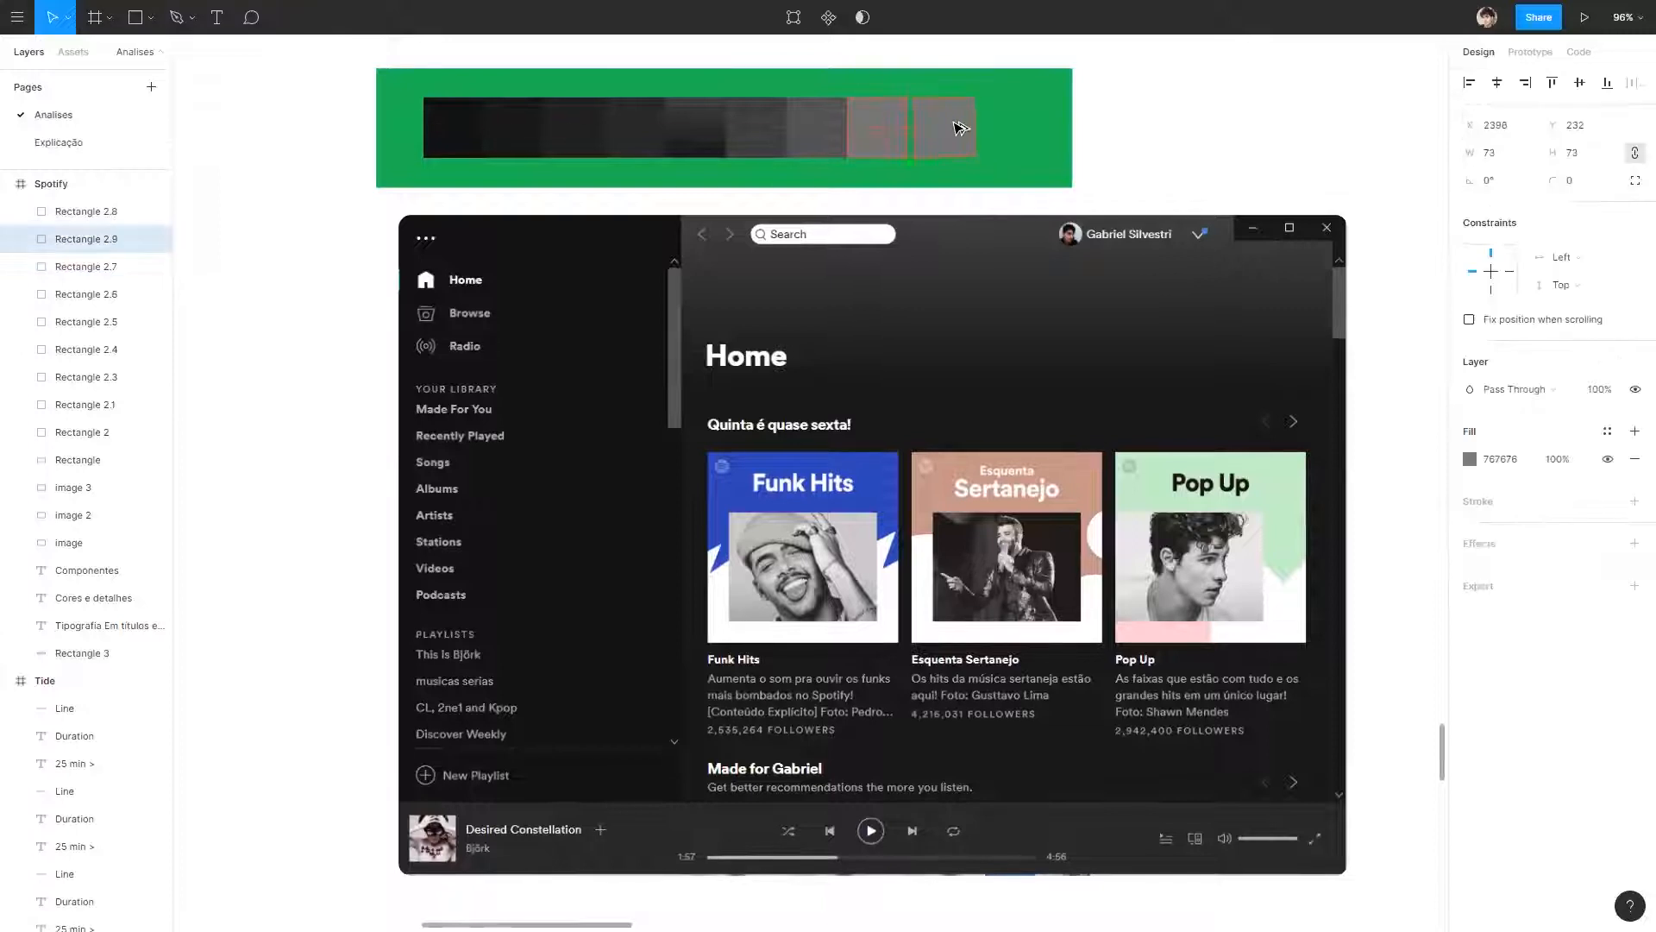
pyautogui.click(1469, 458)
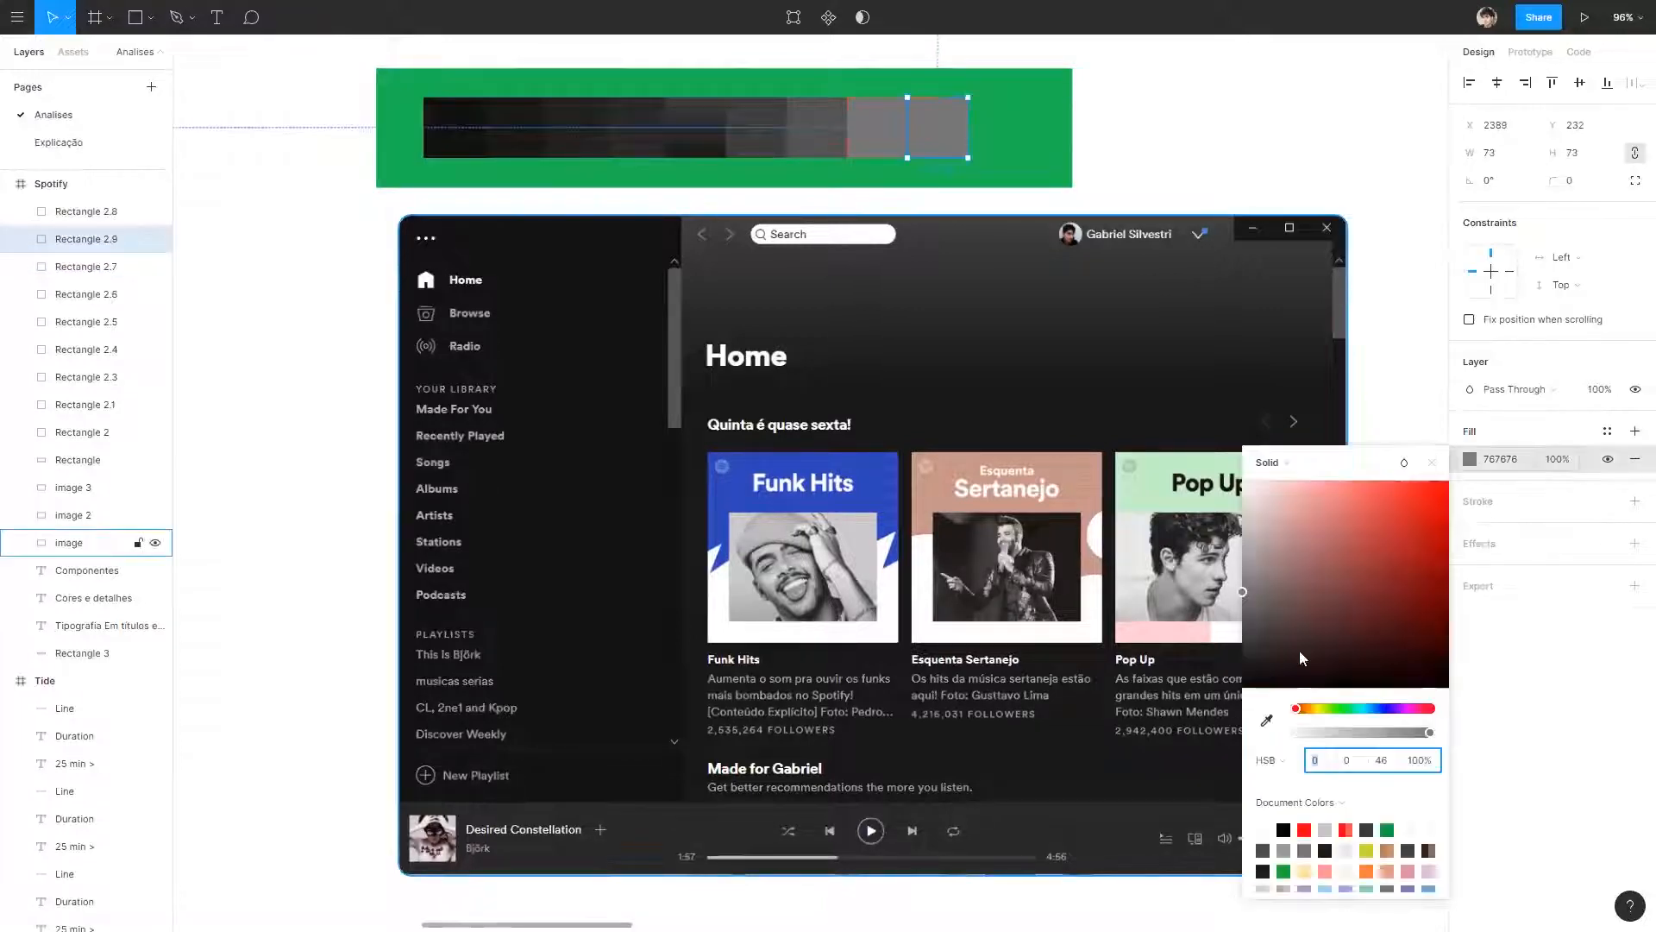
pyautogui.click(1267, 723)
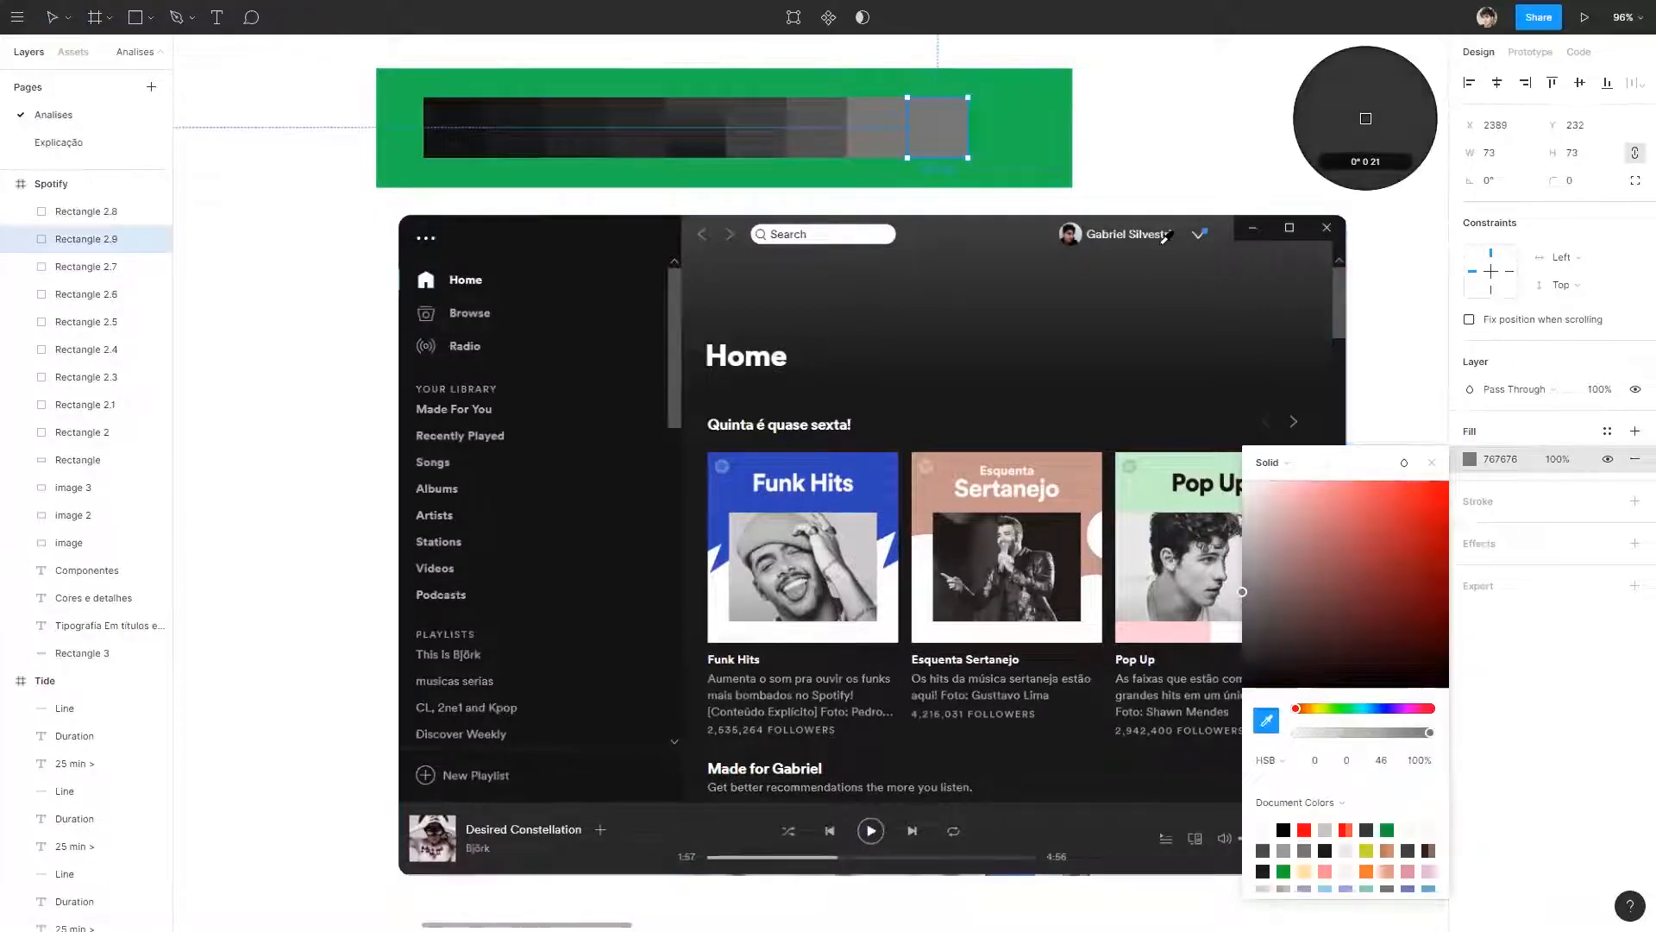
pyautogui.click(1205, 231)
pyautogui.click(1199, 123)
# Check the playlist screenshot for further colours, duplicate the blue swatch at the row's end, and fill the copy with white FFFFFF.
pyautogui.scroll(-3, 1192, 140)
pyautogui.moveTo(1216, 537); pyautogui.dragTo(496, 557)
pyautogui.scroll(5, 940, 433)
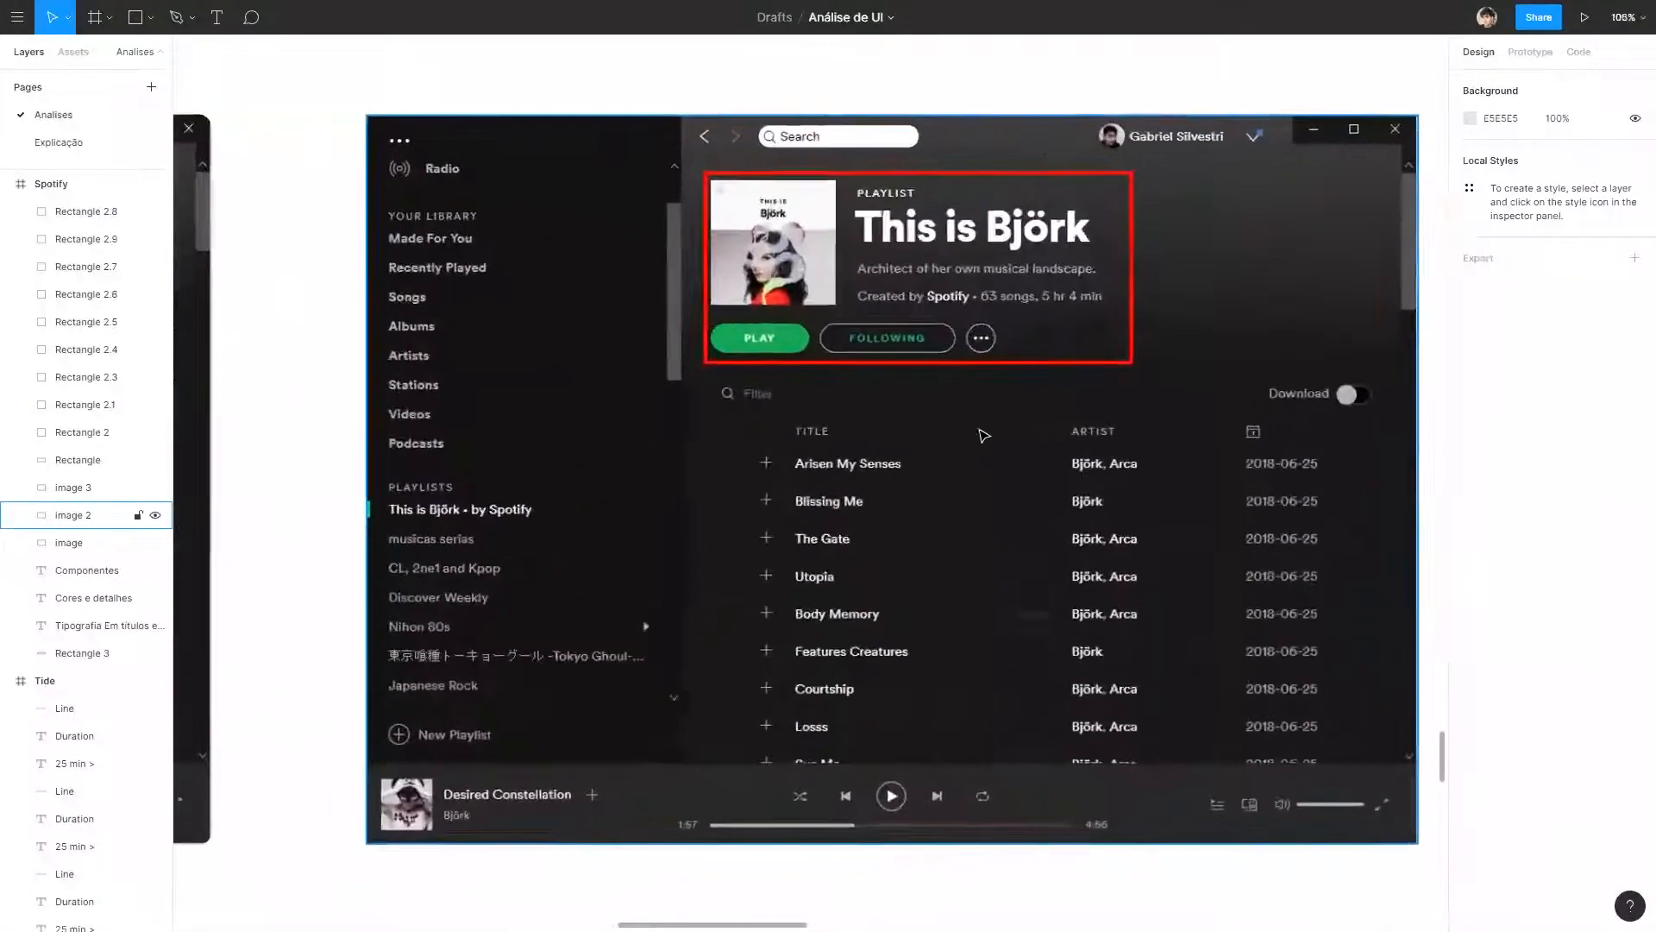
pyautogui.moveTo(595, 343); pyautogui.dragTo(1207, 395)
pyautogui.scroll(-4, 1186, 389)
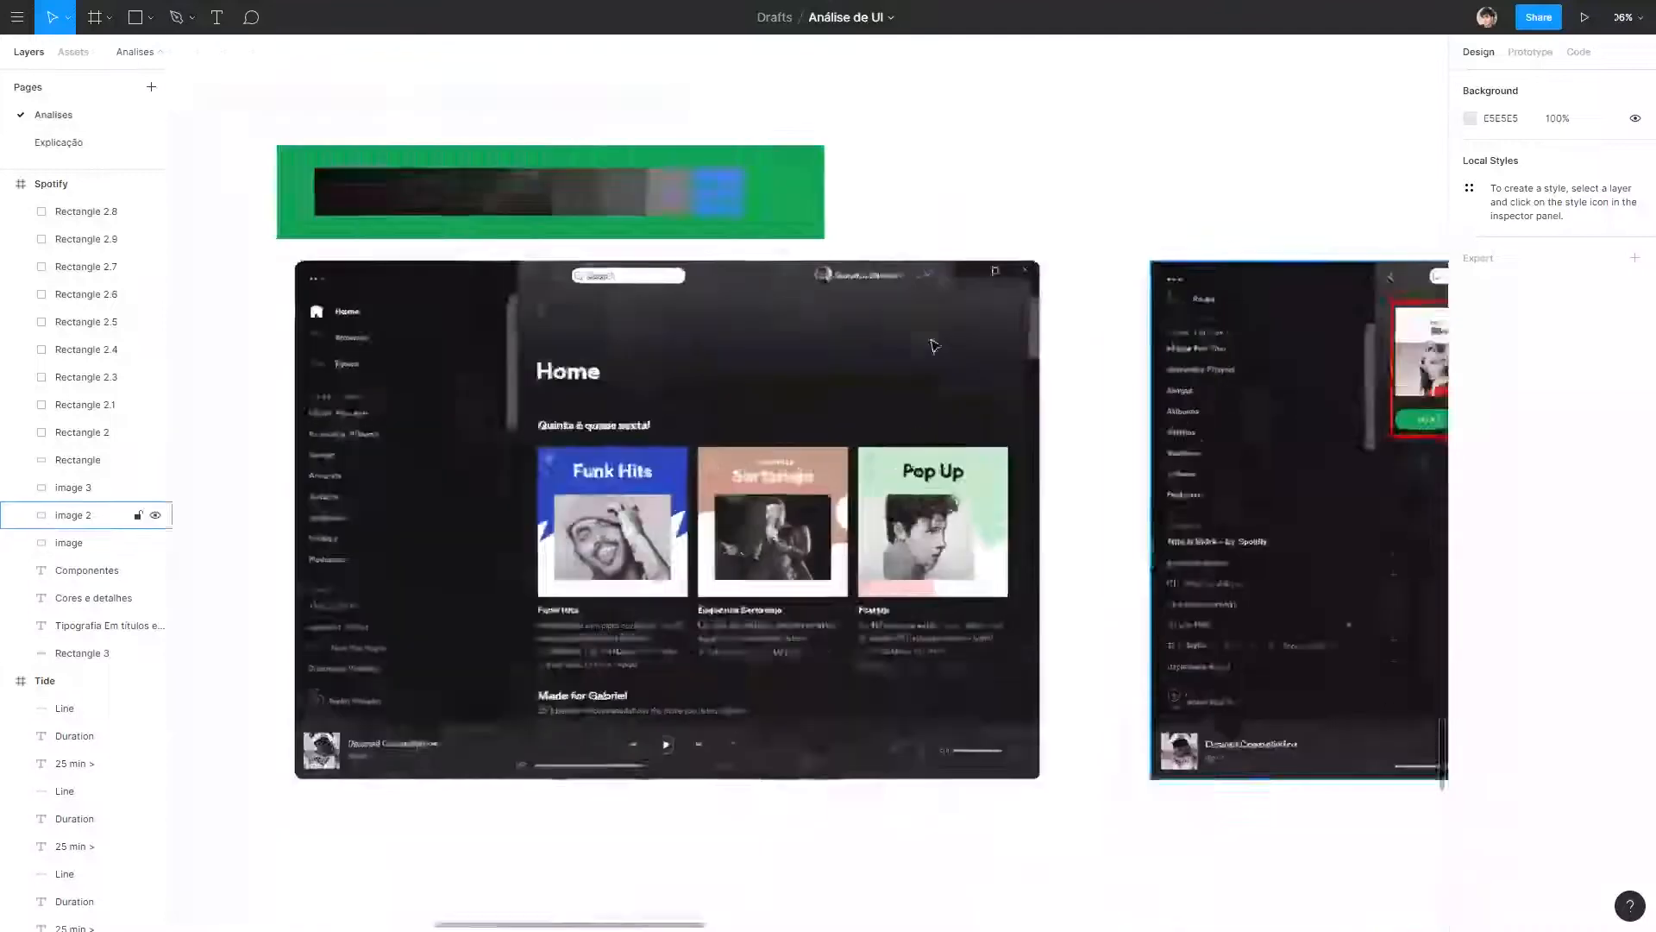
pyautogui.moveTo(849, 247); pyautogui.dragTo(891, 250)
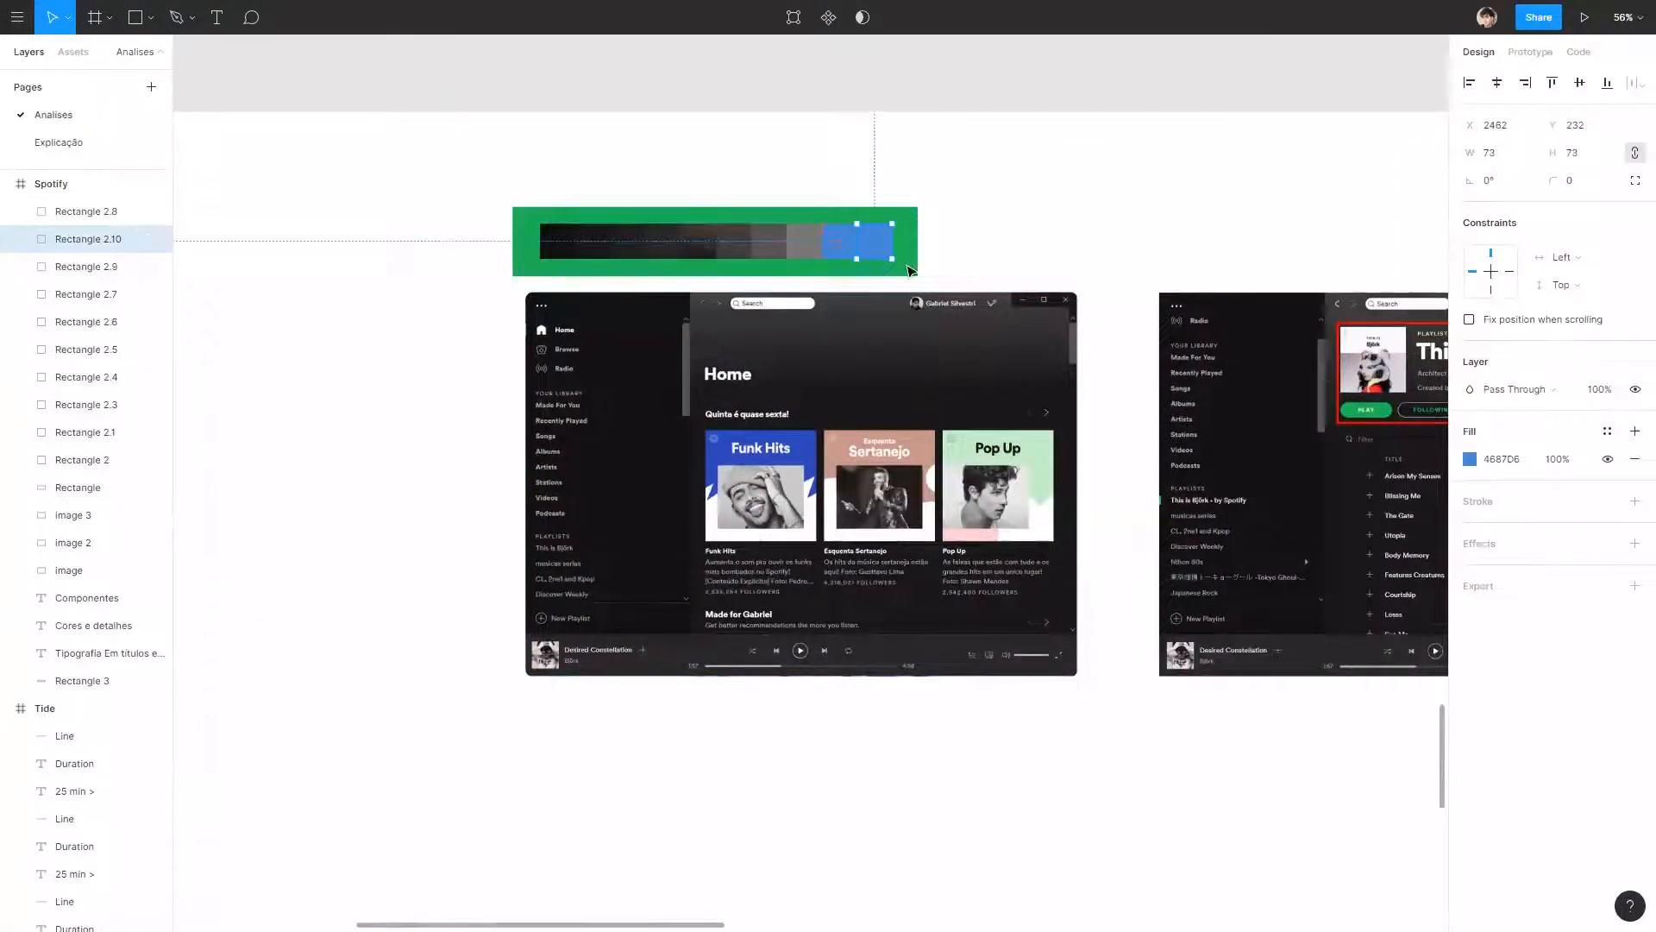
pyautogui.scroll(5, 908, 270)
pyautogui.click(1469, 459)
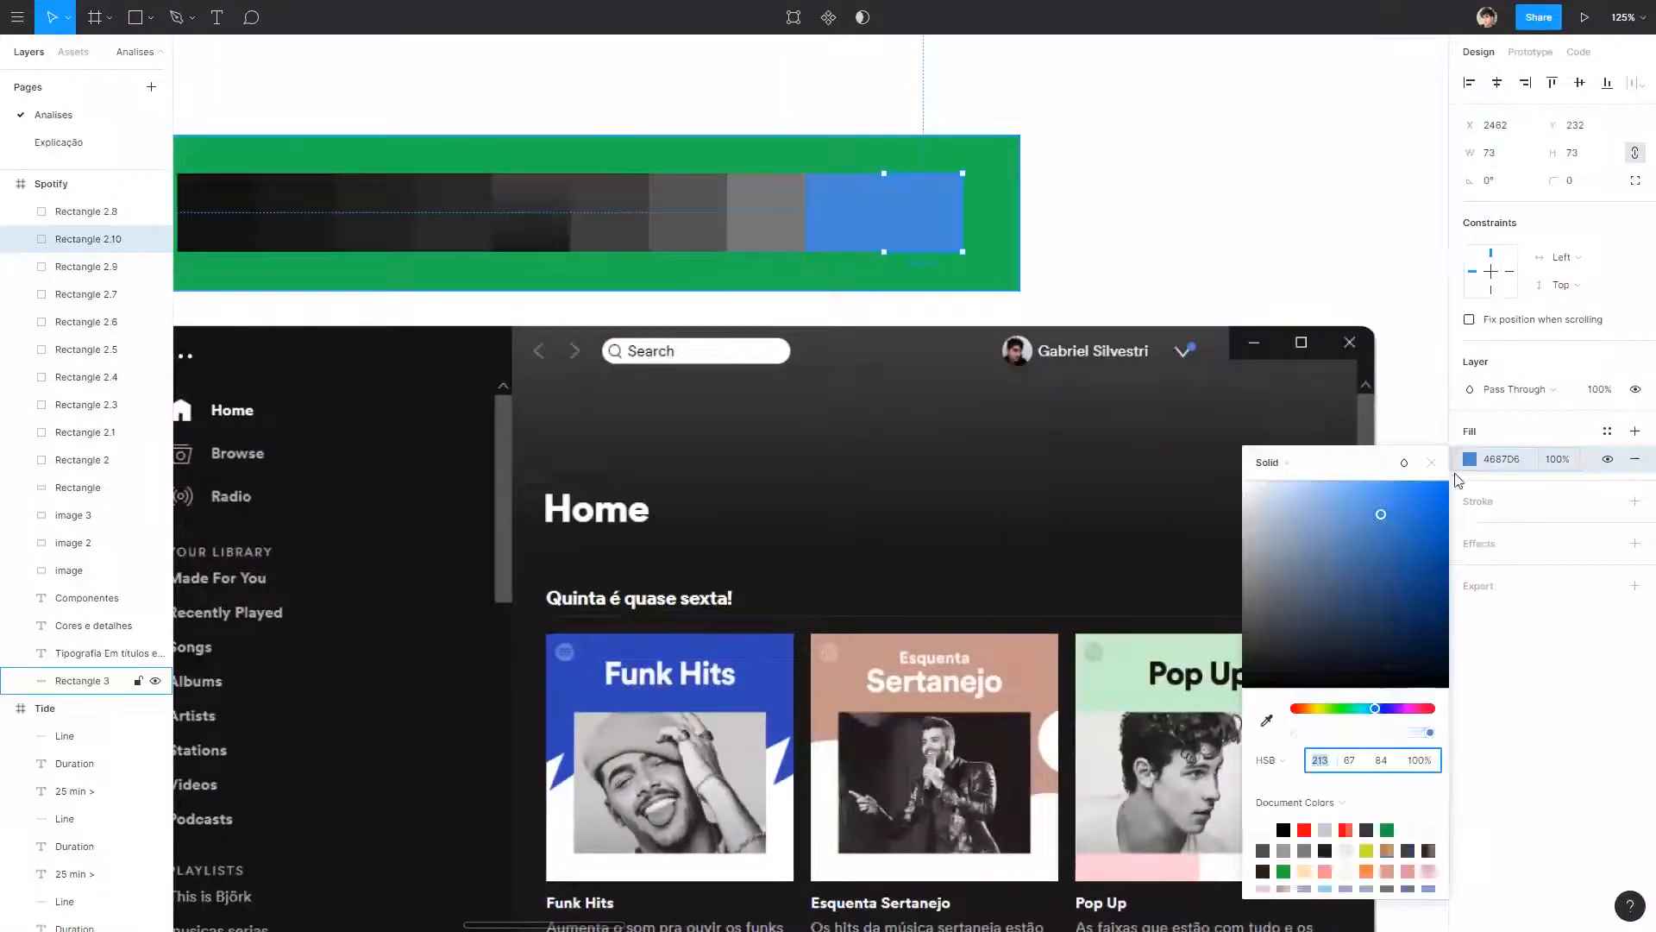
pyautogui.click(1267, 717)
pyautogui.click(1364, 117)
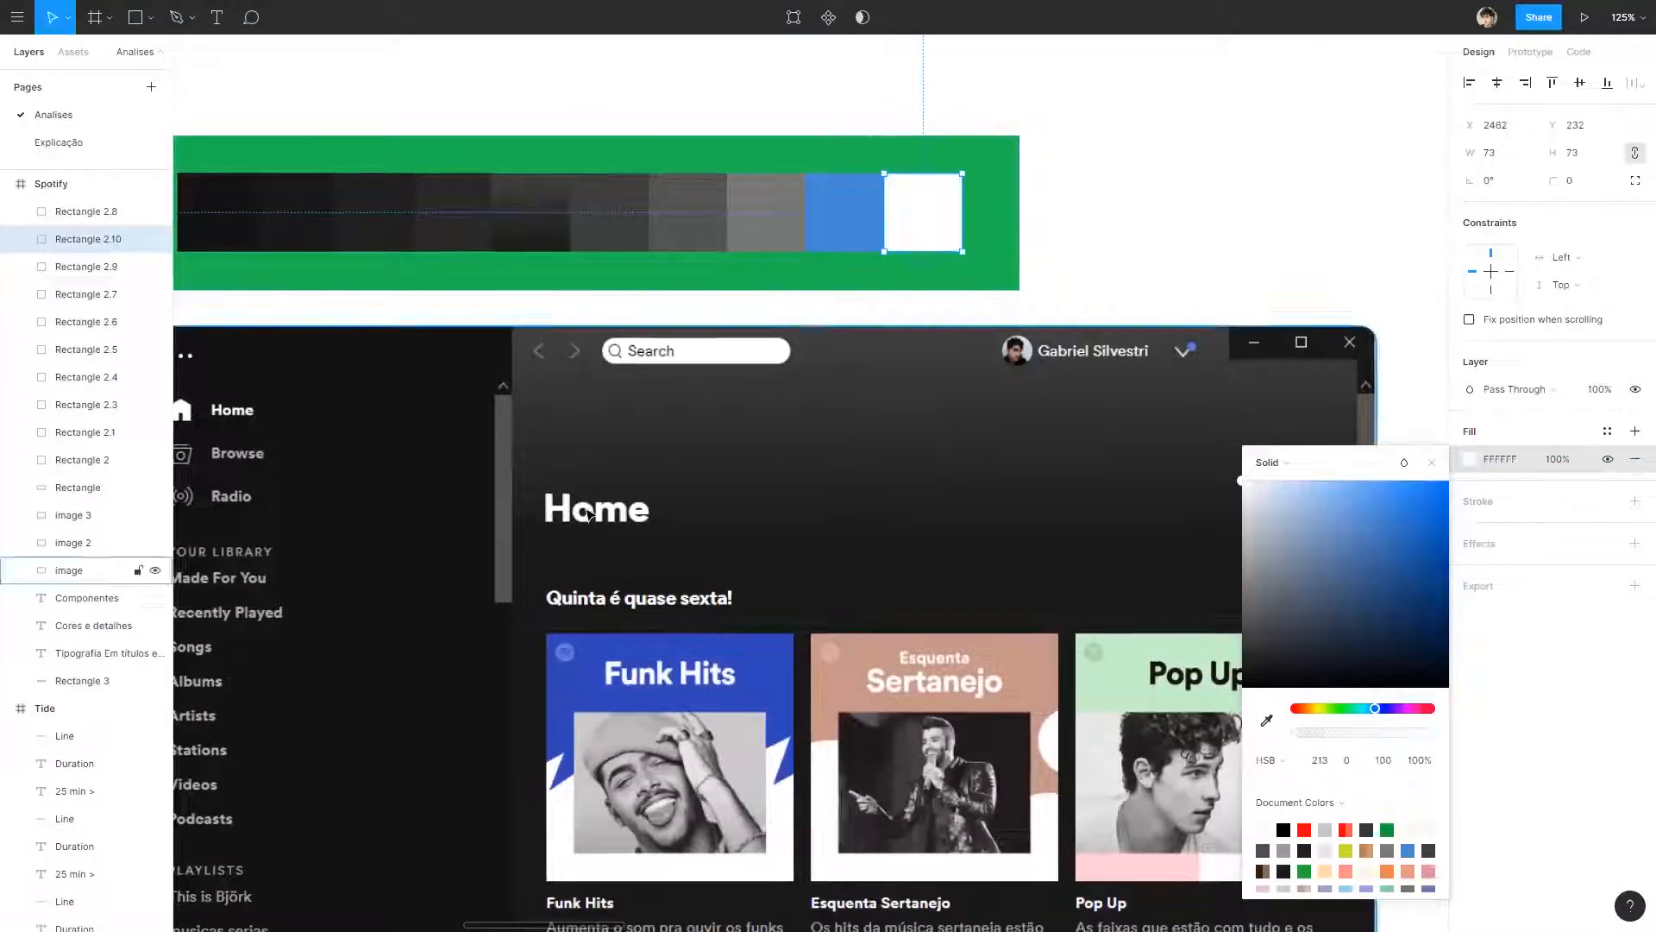
pyautogui.click(1186, 226)
# Examine the playlist and artist page screenshots for any colours still missing from the palette.
pyautogui.scroll(-3, 1178, 241)
pyautogui.moveTo(1294, 418); pyautogui.dragTo(700, 417)
pyautogui.scroll(-3, 699, 416)
pyautogui.moveTo(937, 539); pyautogui.dragTo(333, 404)
pyautogui.scroll(5, 1113, 365)
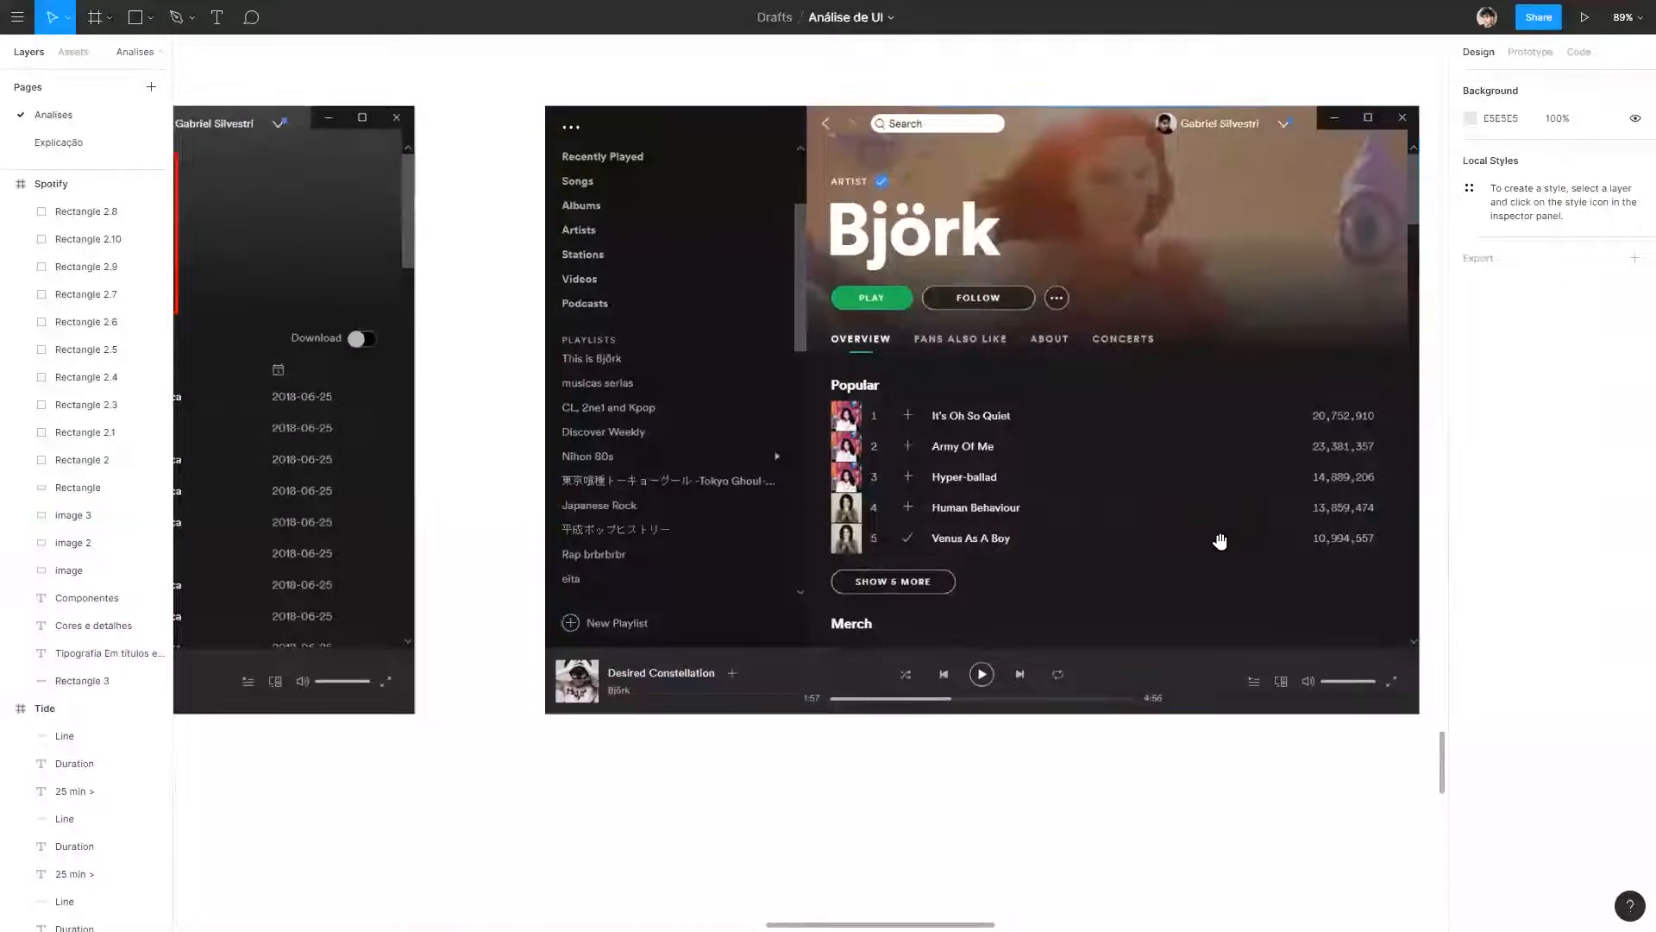
pyautogui.moveTo(1220, 541); pyautogui.dragTo(1015, 524)
pyautogui.scroll(5, 807, 292)
pyautogui.scroll(-5, 845, 237)
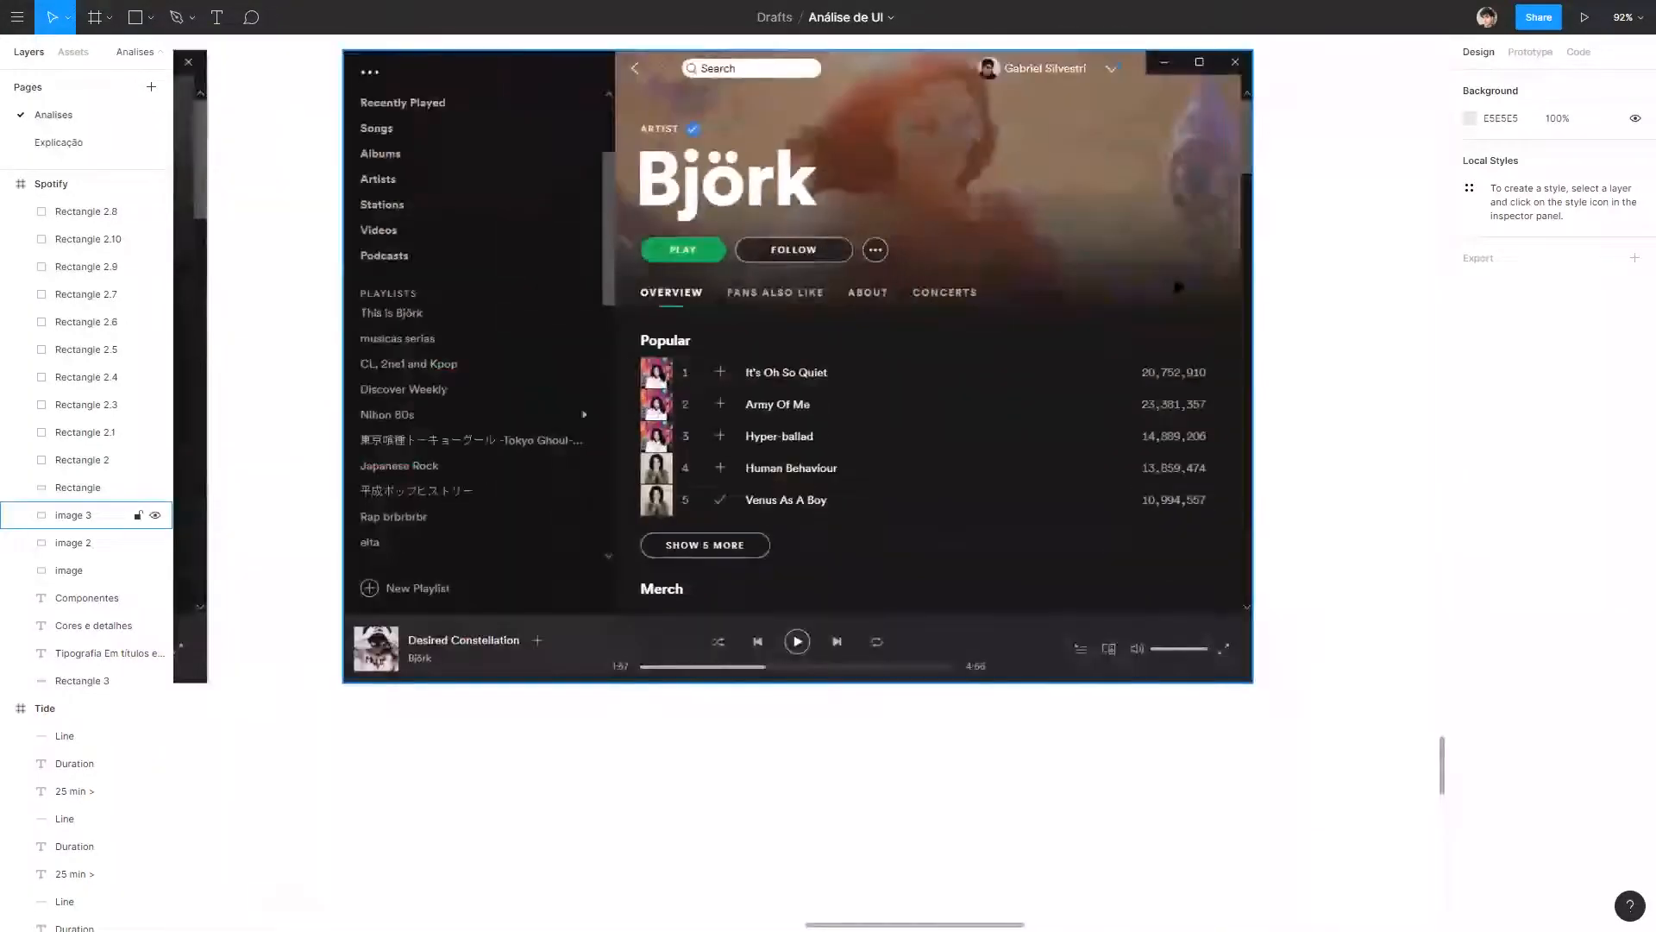
pyautogui.scroll(-4, 1178, 286)
pyautogui.scroll(1, 444, 298)
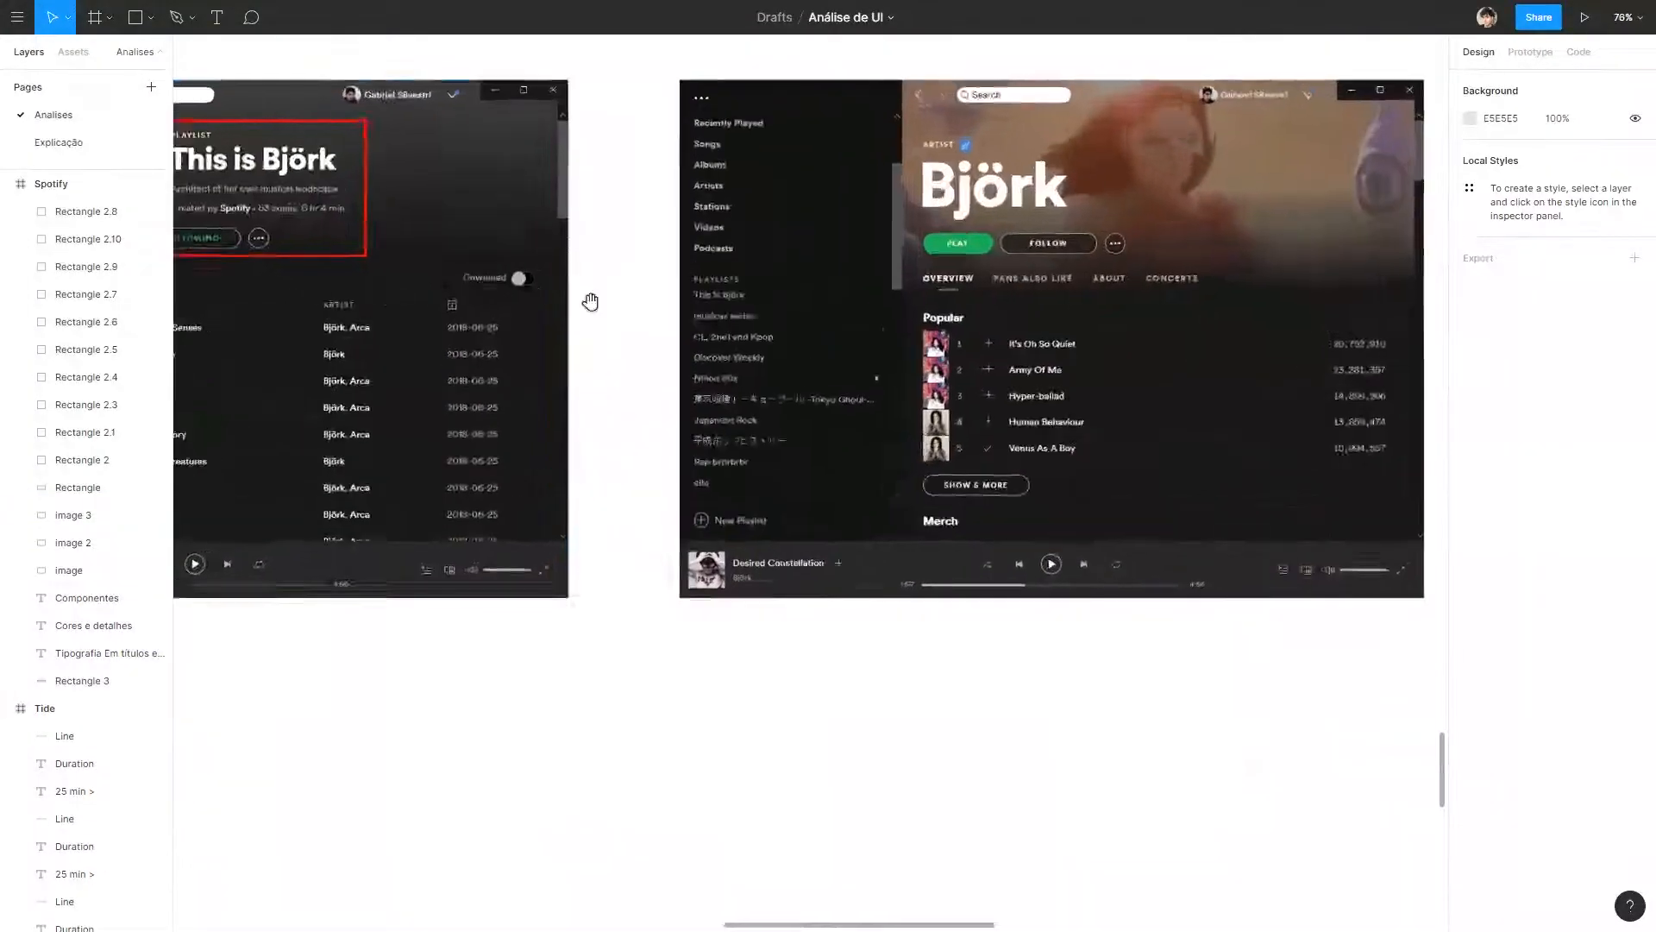
pyautogui.moveTo(591, 301); pyautogui.dragTo(1521, 487)
pyautogui.moveTo(455, 296); pyautogui.dragTo(1090, 314)
pyautogui.scroll(2, 746, 209)
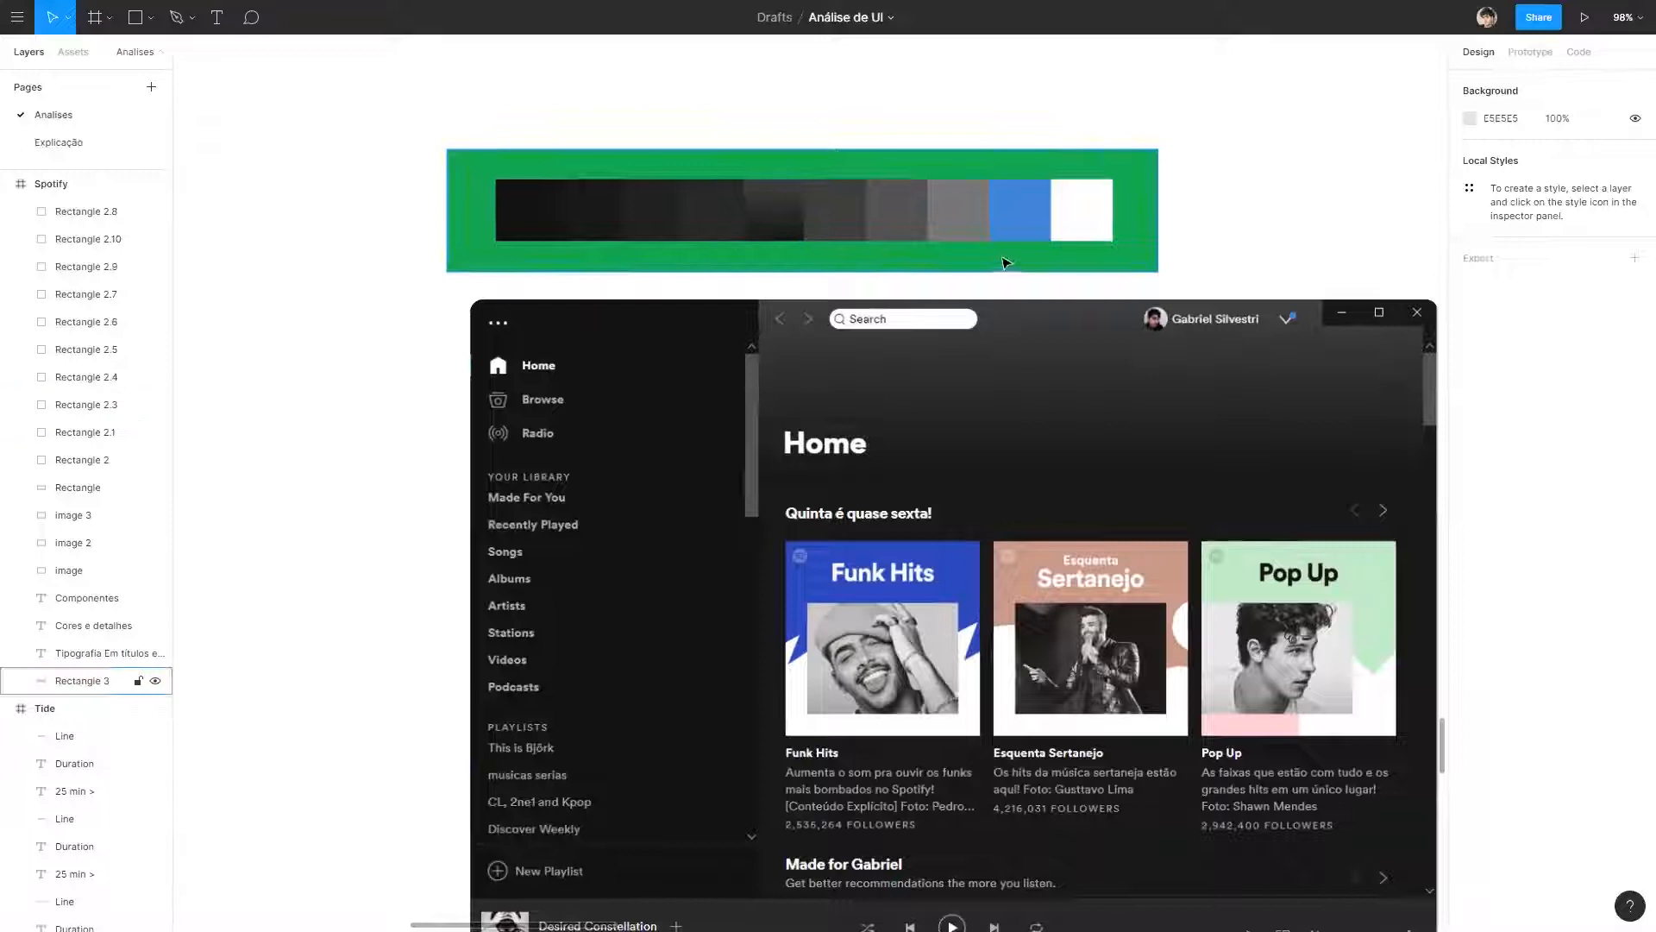
# Swap the gradient swatch with the 282828 one so the gradient comes fourth in the row.
pyautogui.moveTo(407, 164); pyautogui.dragTo(1195, 259)
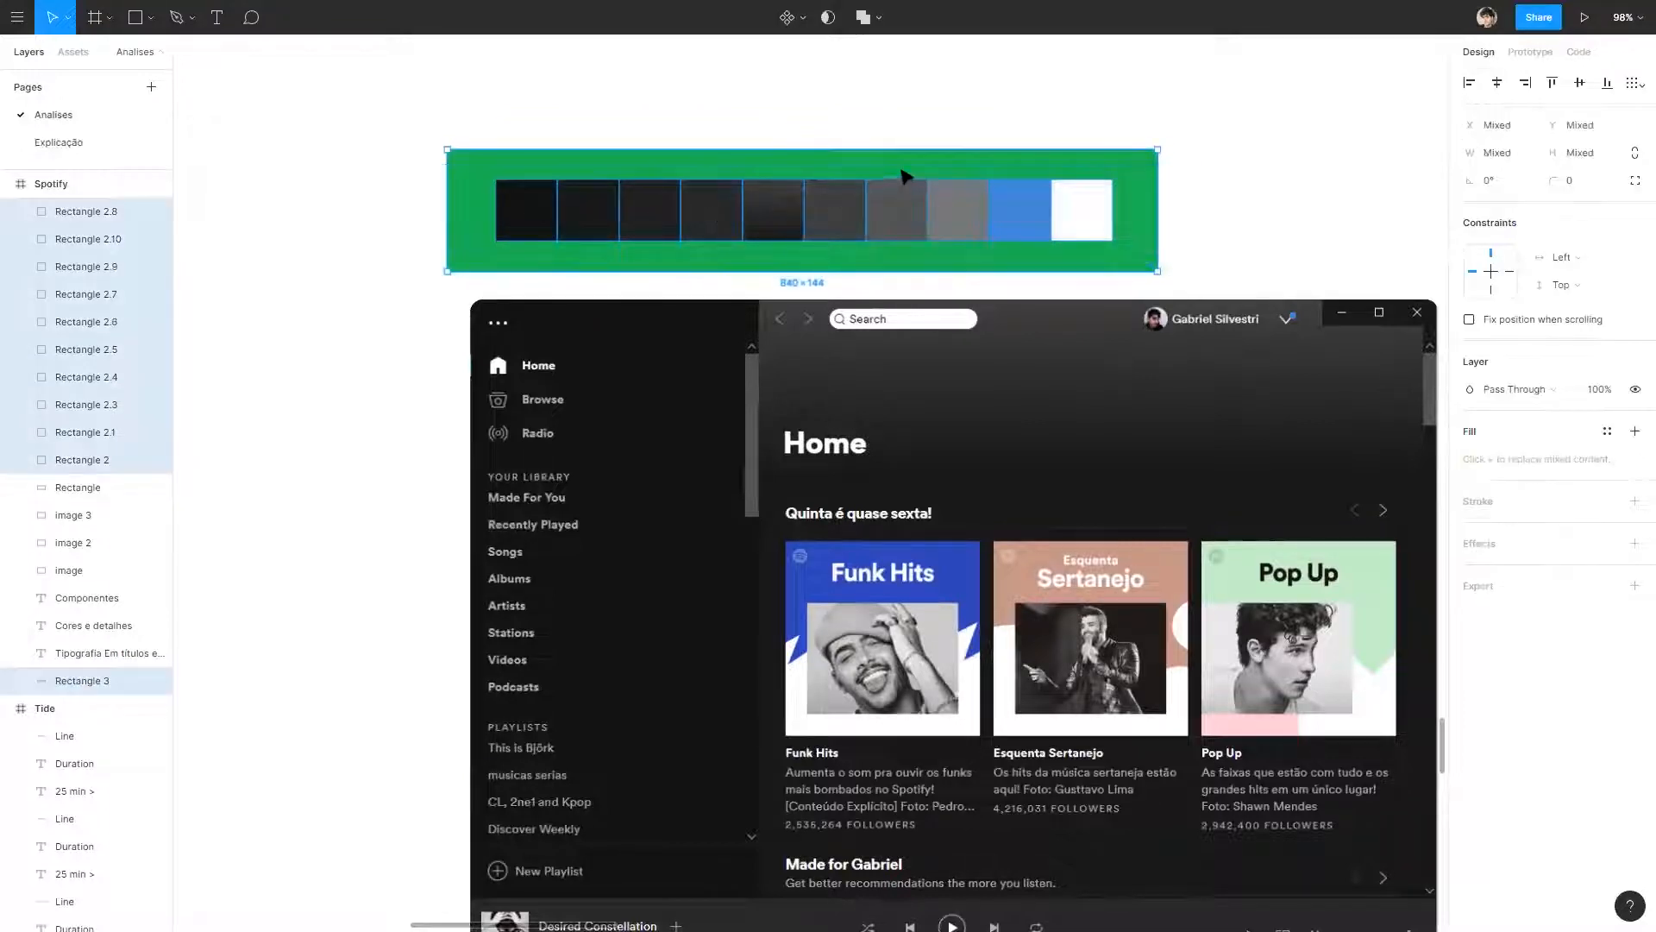
pyautogui.keyDown('shift'); pyautogui.click(901, 170); pyautogui.keyUp('shift')
pyautogui.moveTo(778, 210); pyautogui.dragTo(721, 221)
pyautogui.click(425, 218)
pyautogui.click(765, 212)
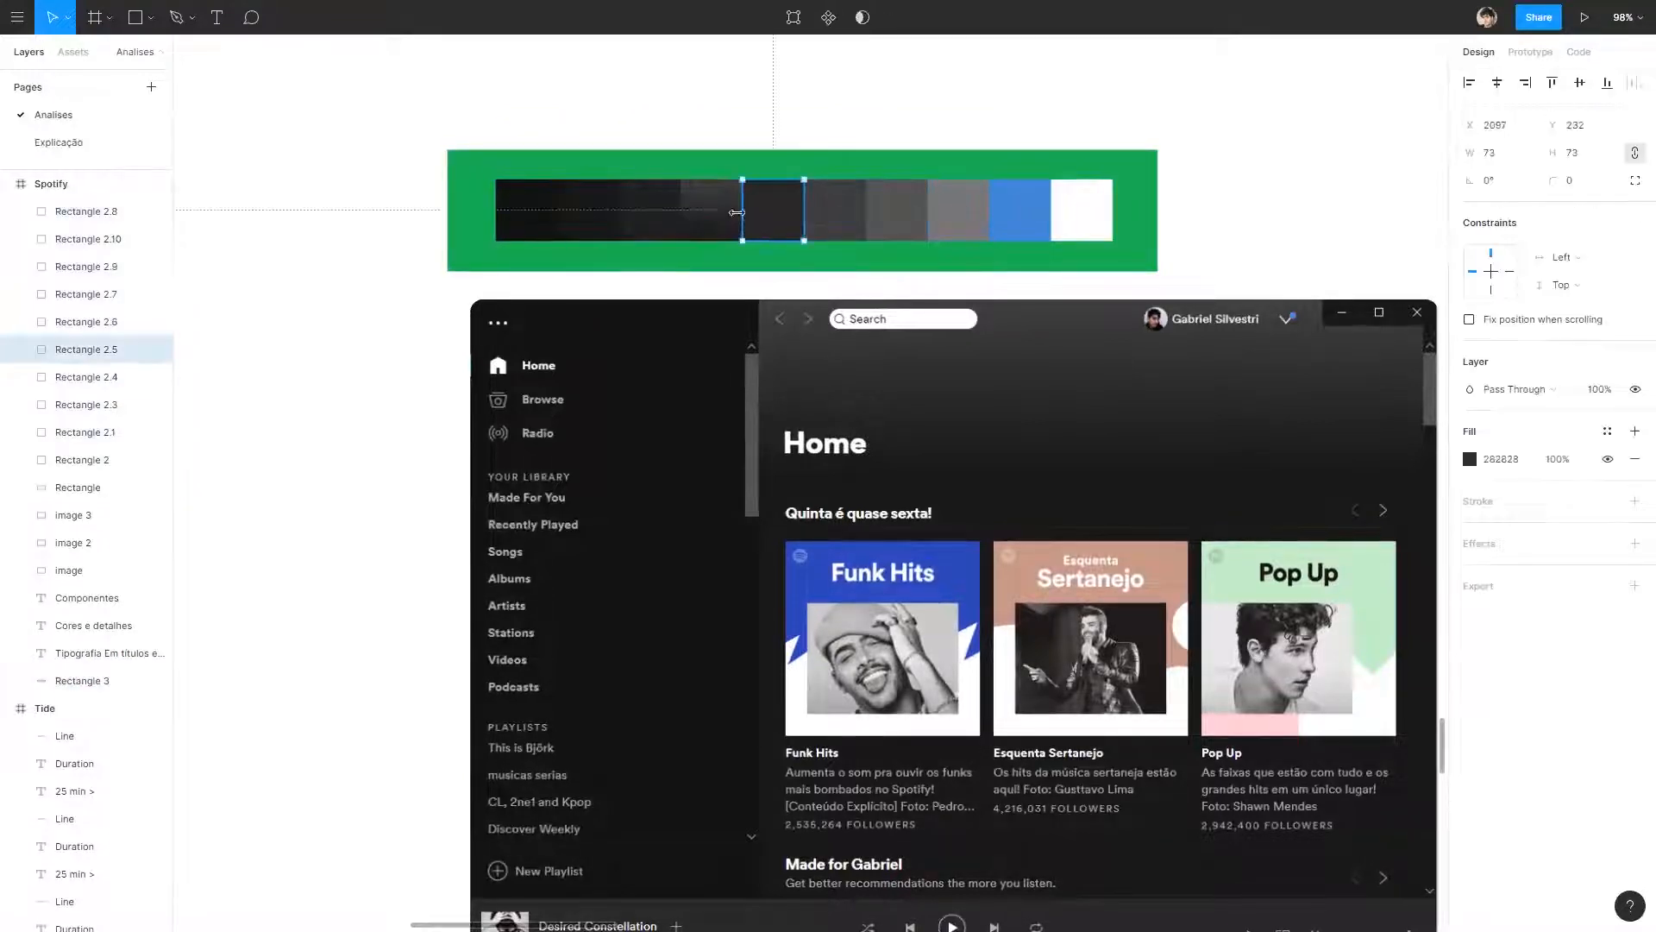
pyautogui.click(720, 213)
# Copy the gradient swatch into the empty area above the screenshots and delete the copy.
pyautogui.moveTo(944, 162); pyautogui.dragTo(591, 371)
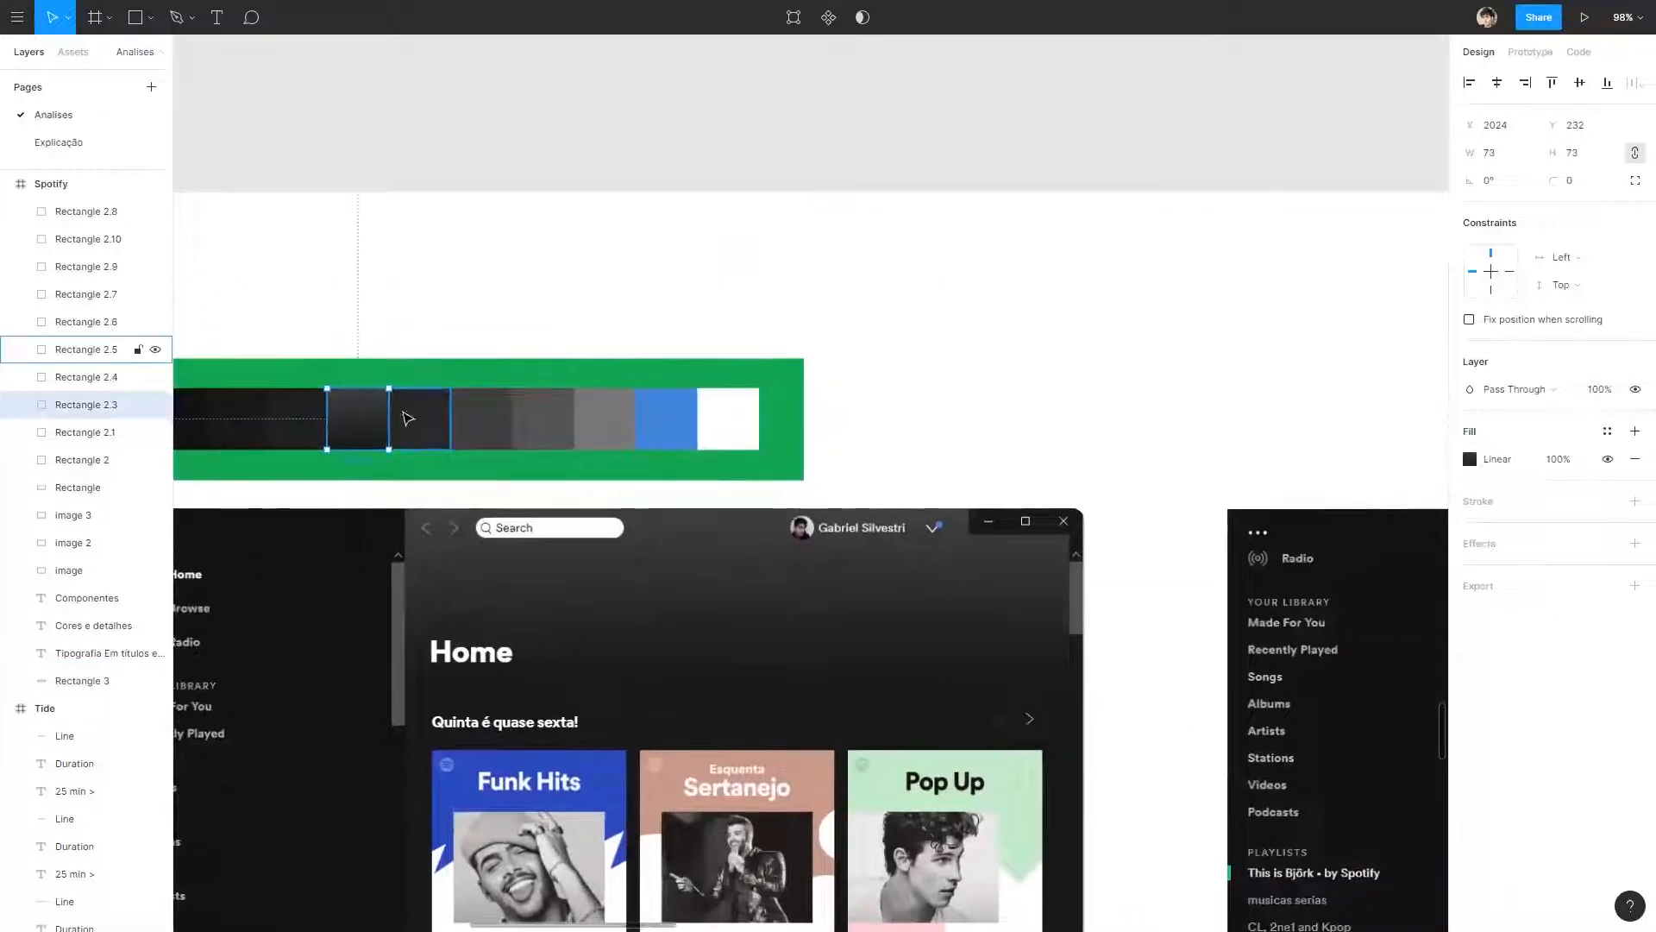
pyautogui.moveTo(705, 288); pyautogui.dragTo(1042, 274)
pyautogui.click(902, 302)
pyautogui.moveTo(881, 304); pyautogui.dragTo(293, 272)
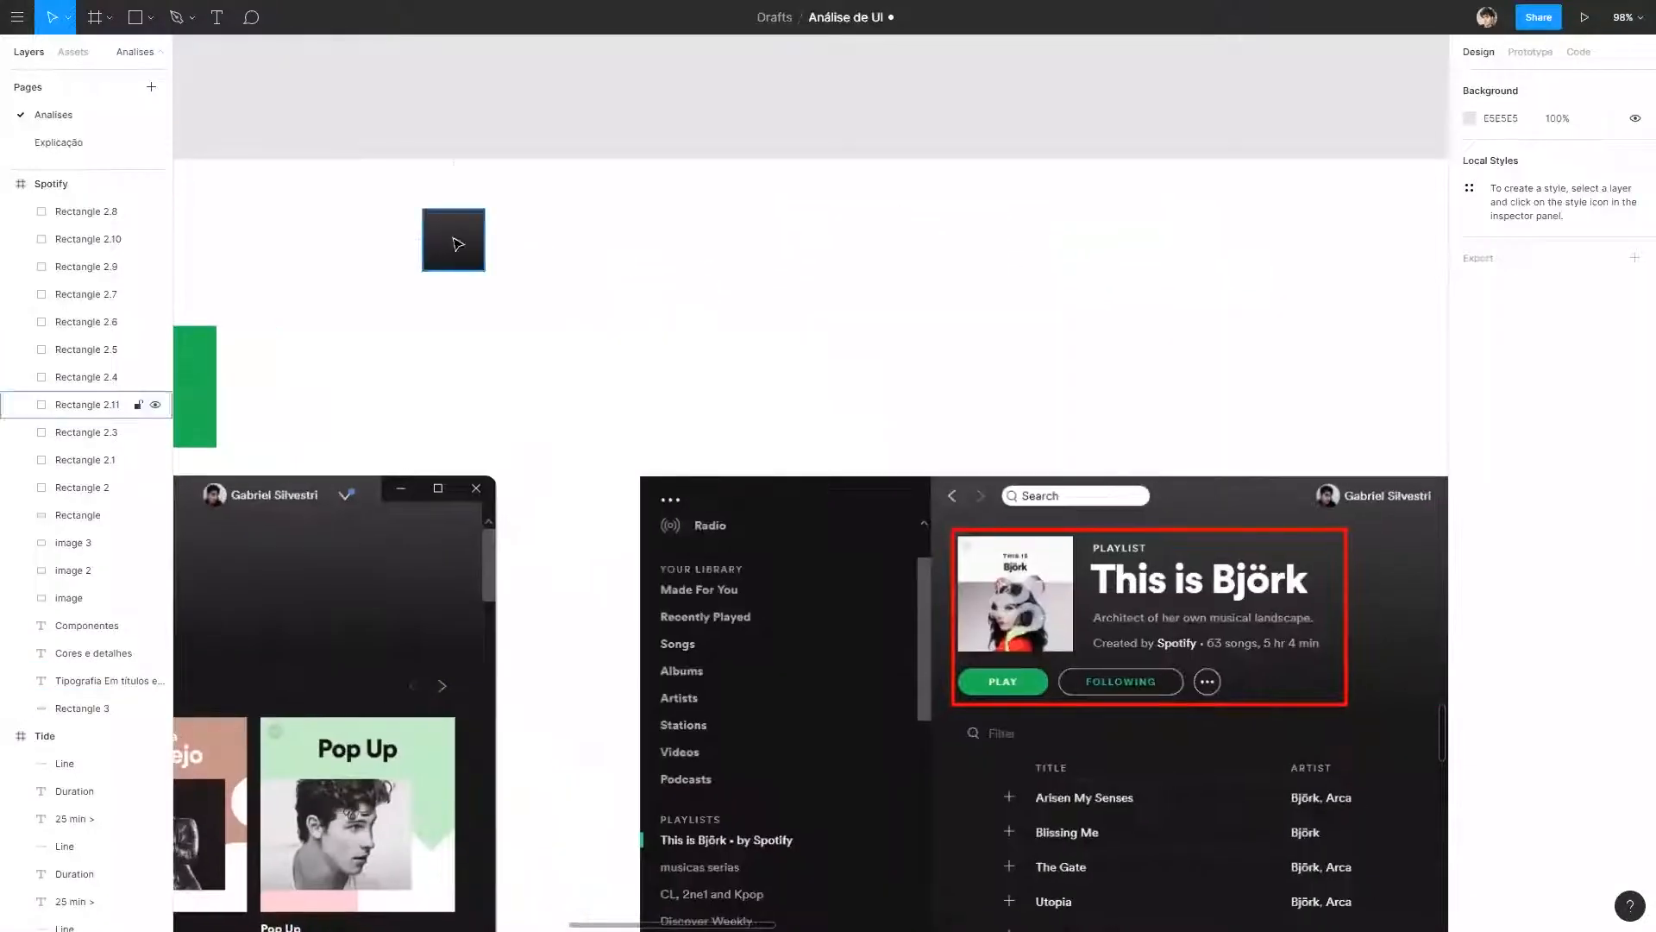
pyautogui.click(455, 245)
pyautogui.moveTo(485, 274); pyautogui.dragTo(1236, 254)
pyautogui.click(1406, 428)
pyautogui.moveTo(434, 427); pyautogui.dragTo(880, 404)
pyautogui.scroll(-3, 875, 401)
pyautogui.moveTo(866, 209); pyautogui.dragTo(444, 409)
pyautogui.moveTo(995, 393); pyautogui.dragTo(784, 397)
pyautogui.press('Escape')
pyautogui.moveTo(615, 417); pyautogui.dragTo(924, 244)
pyautogui.press('Delete')
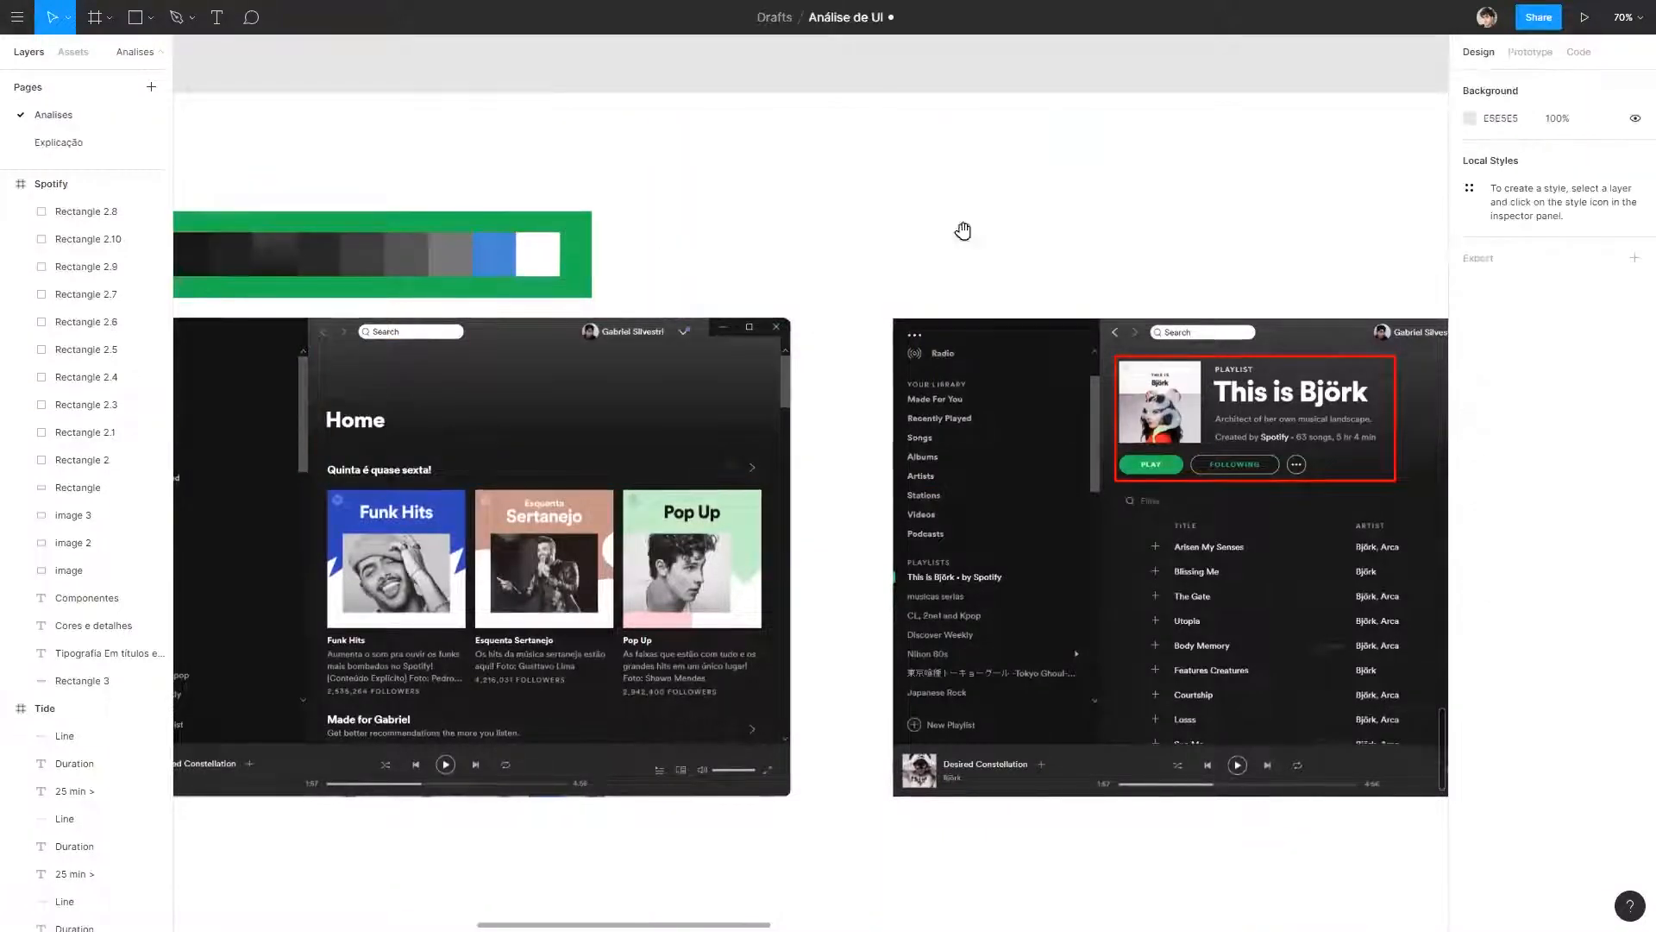
pyautogui.hscroll(-5, 523, 226)
pyautogui.scroll(5, 522, 226)
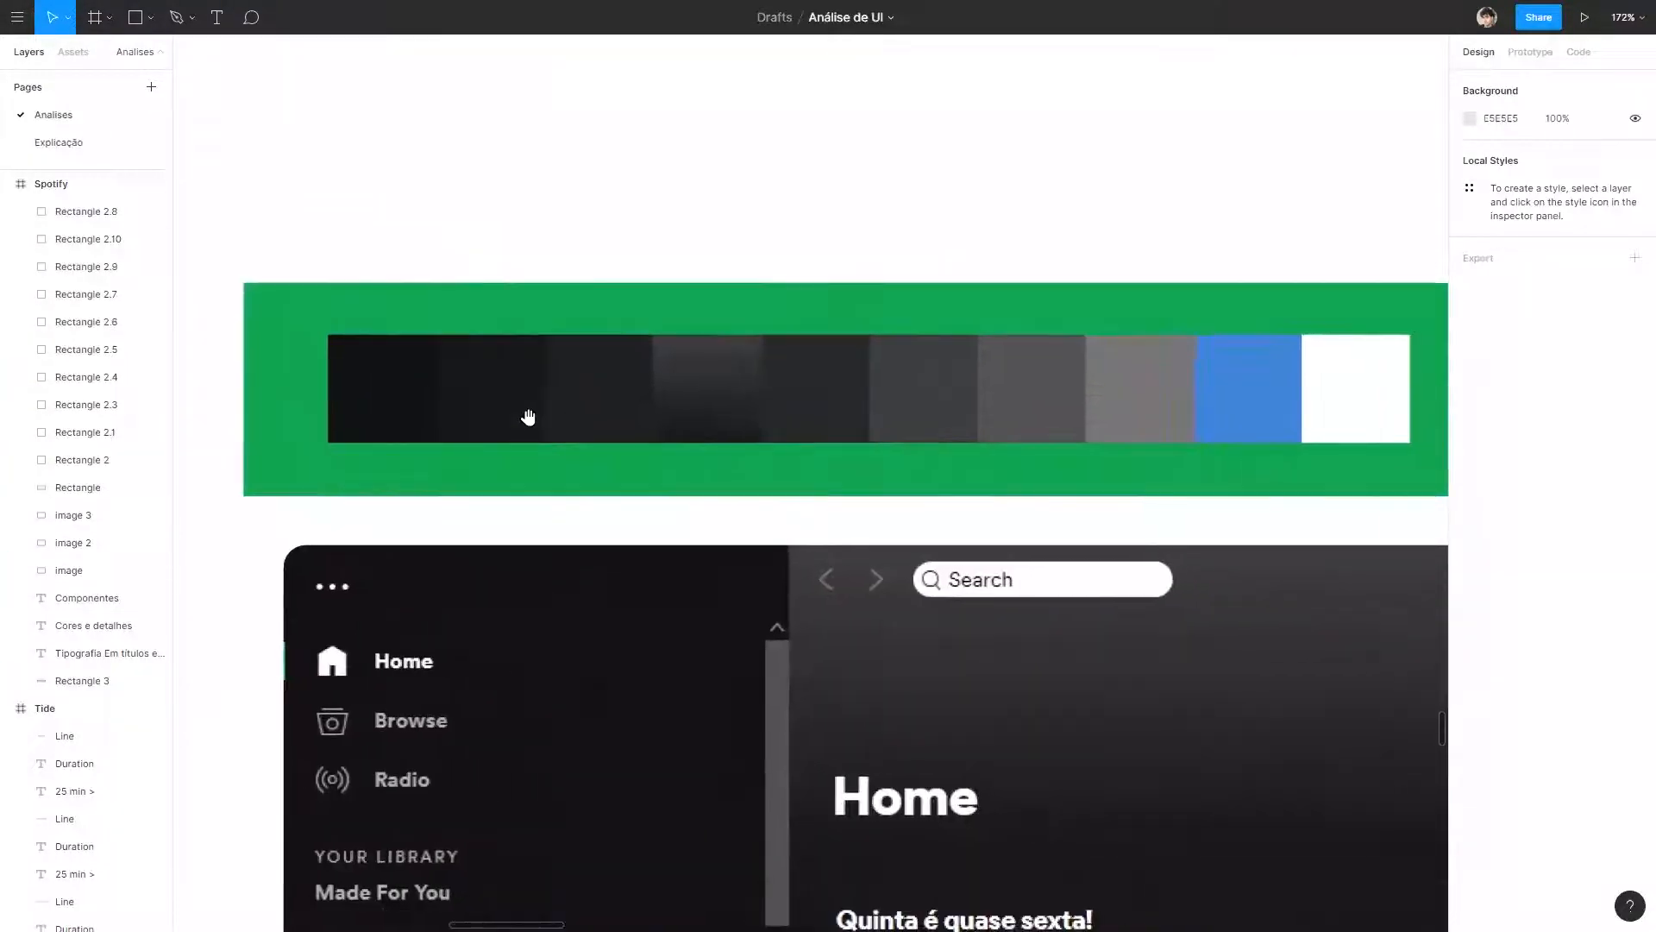
pyautogui.scroll(-2, 943, 481)
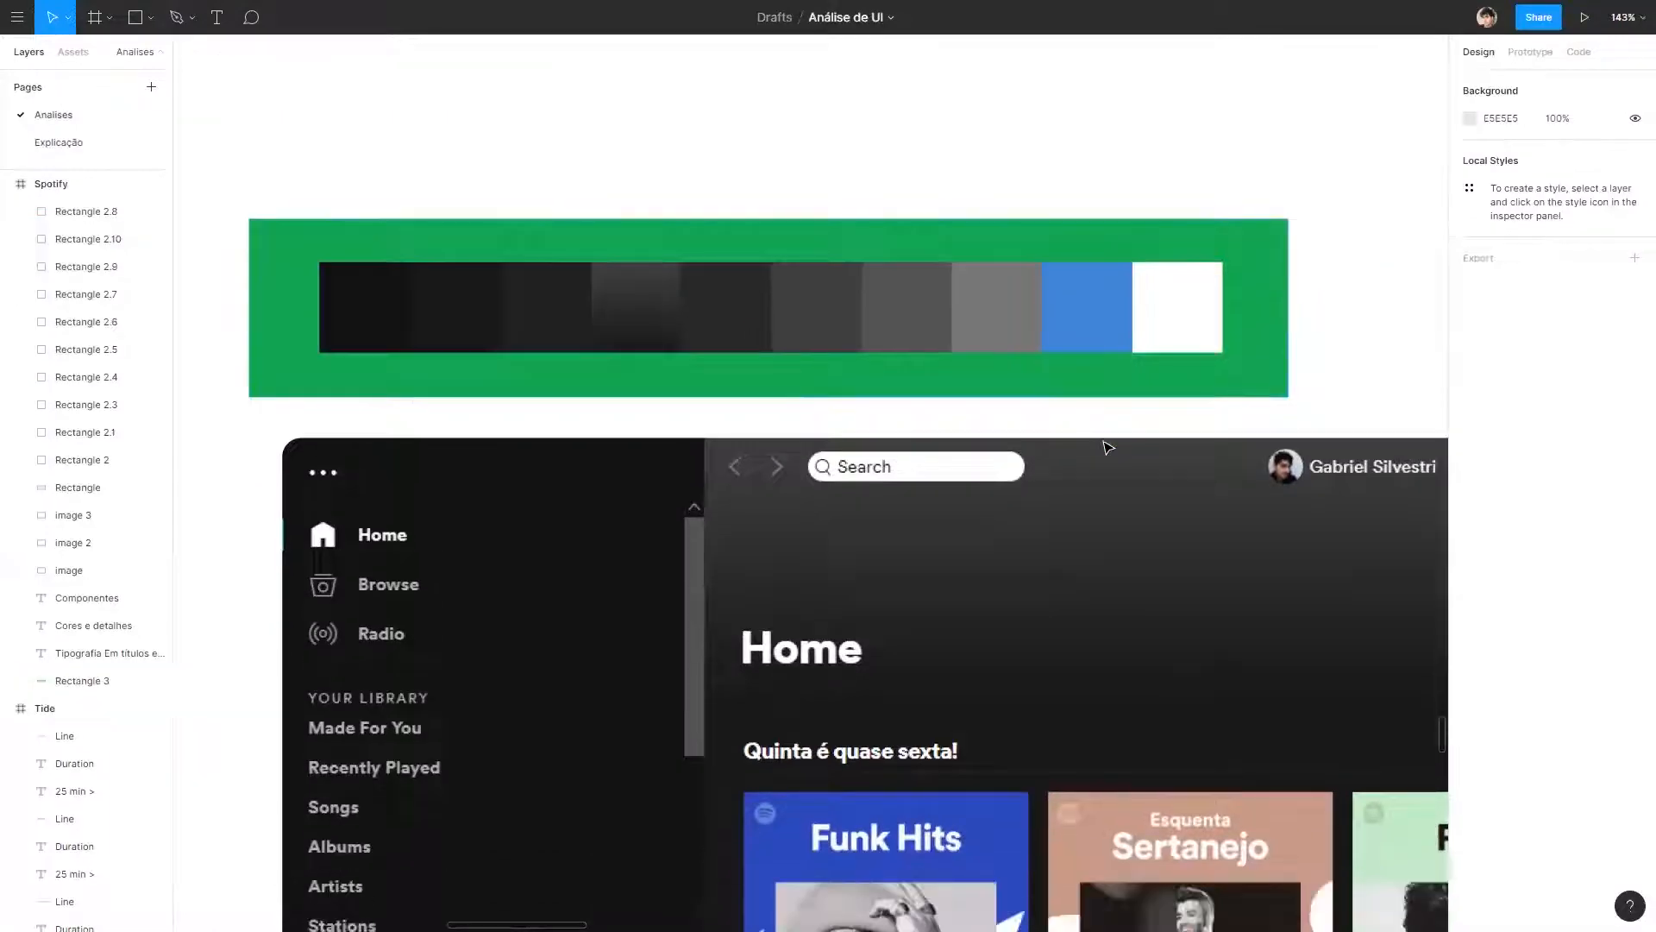
pyautogui.scroll(-8, 854, 327)
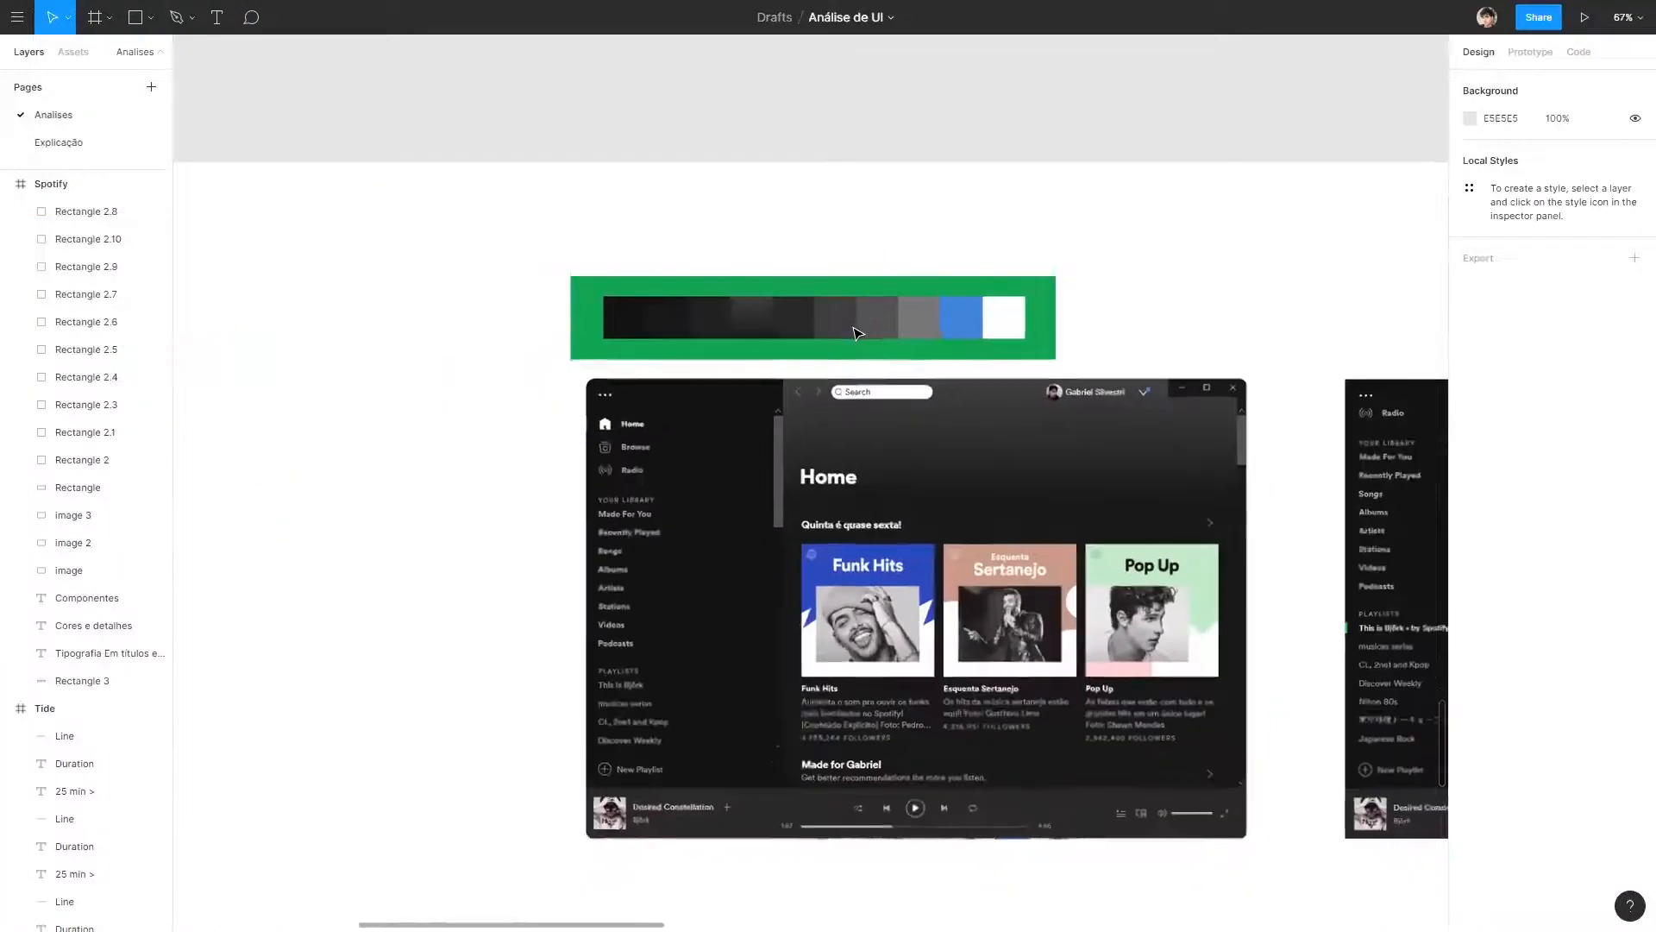
# Compare the swatches in the finished palette row with the tones of the Home screenshot.
pyautogui.scroll(-2, 1107, 384)
pyautogui.moveTo(587, 257); pyautogui.dragTo(968, 257)
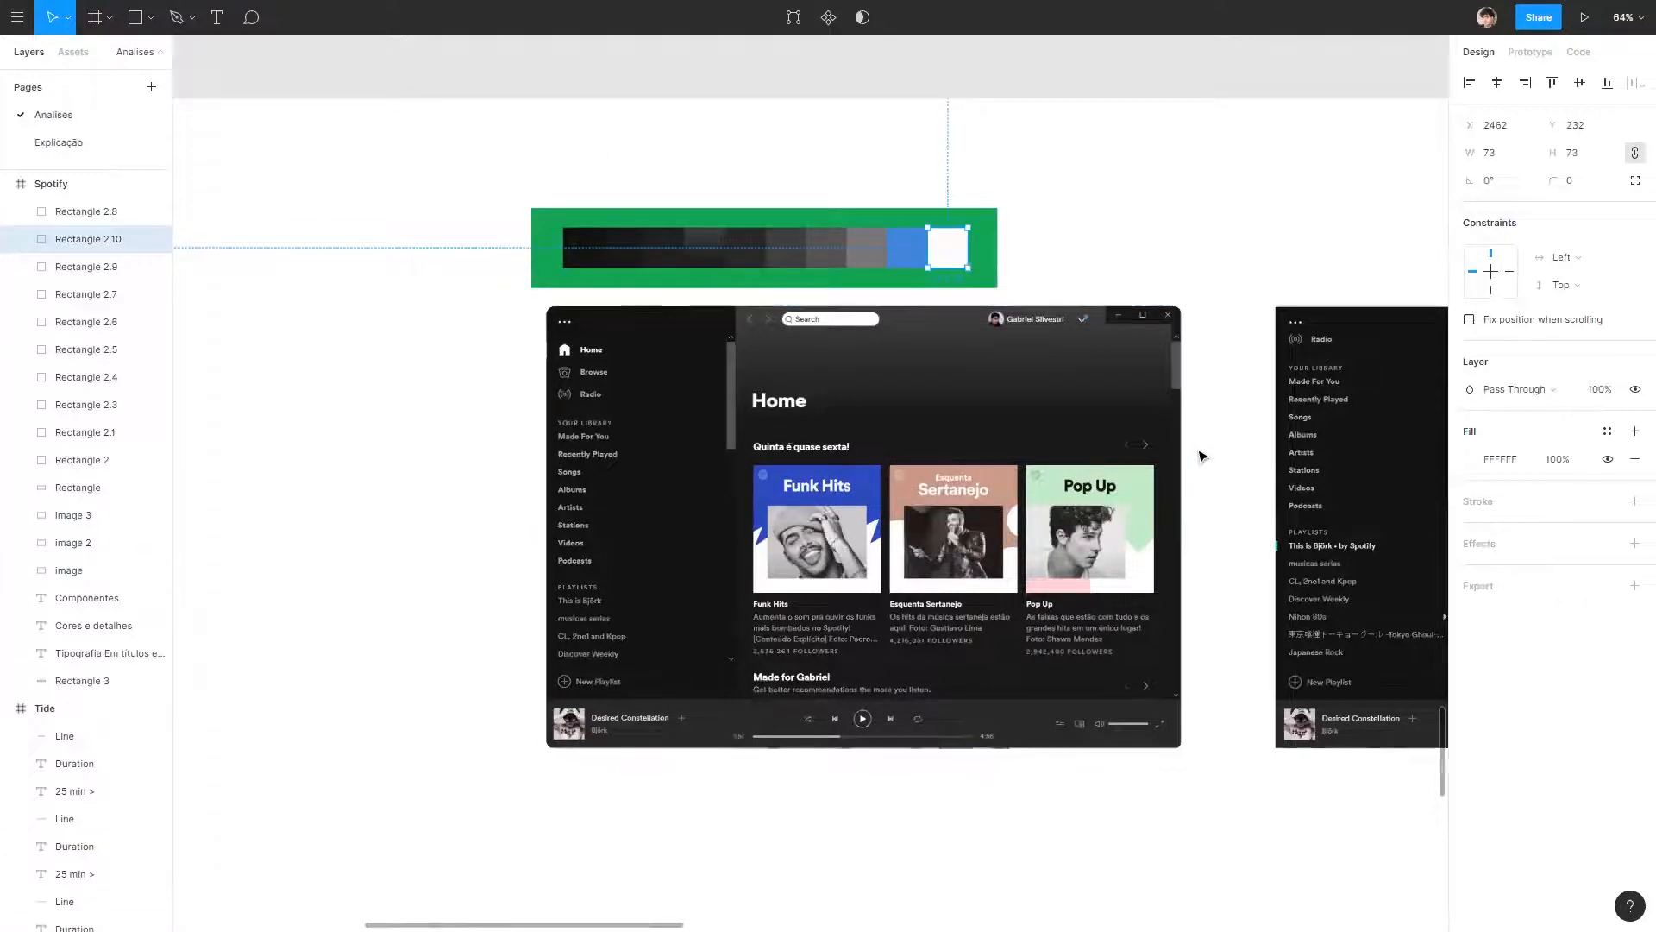
pyautogui.click(1226, 213)
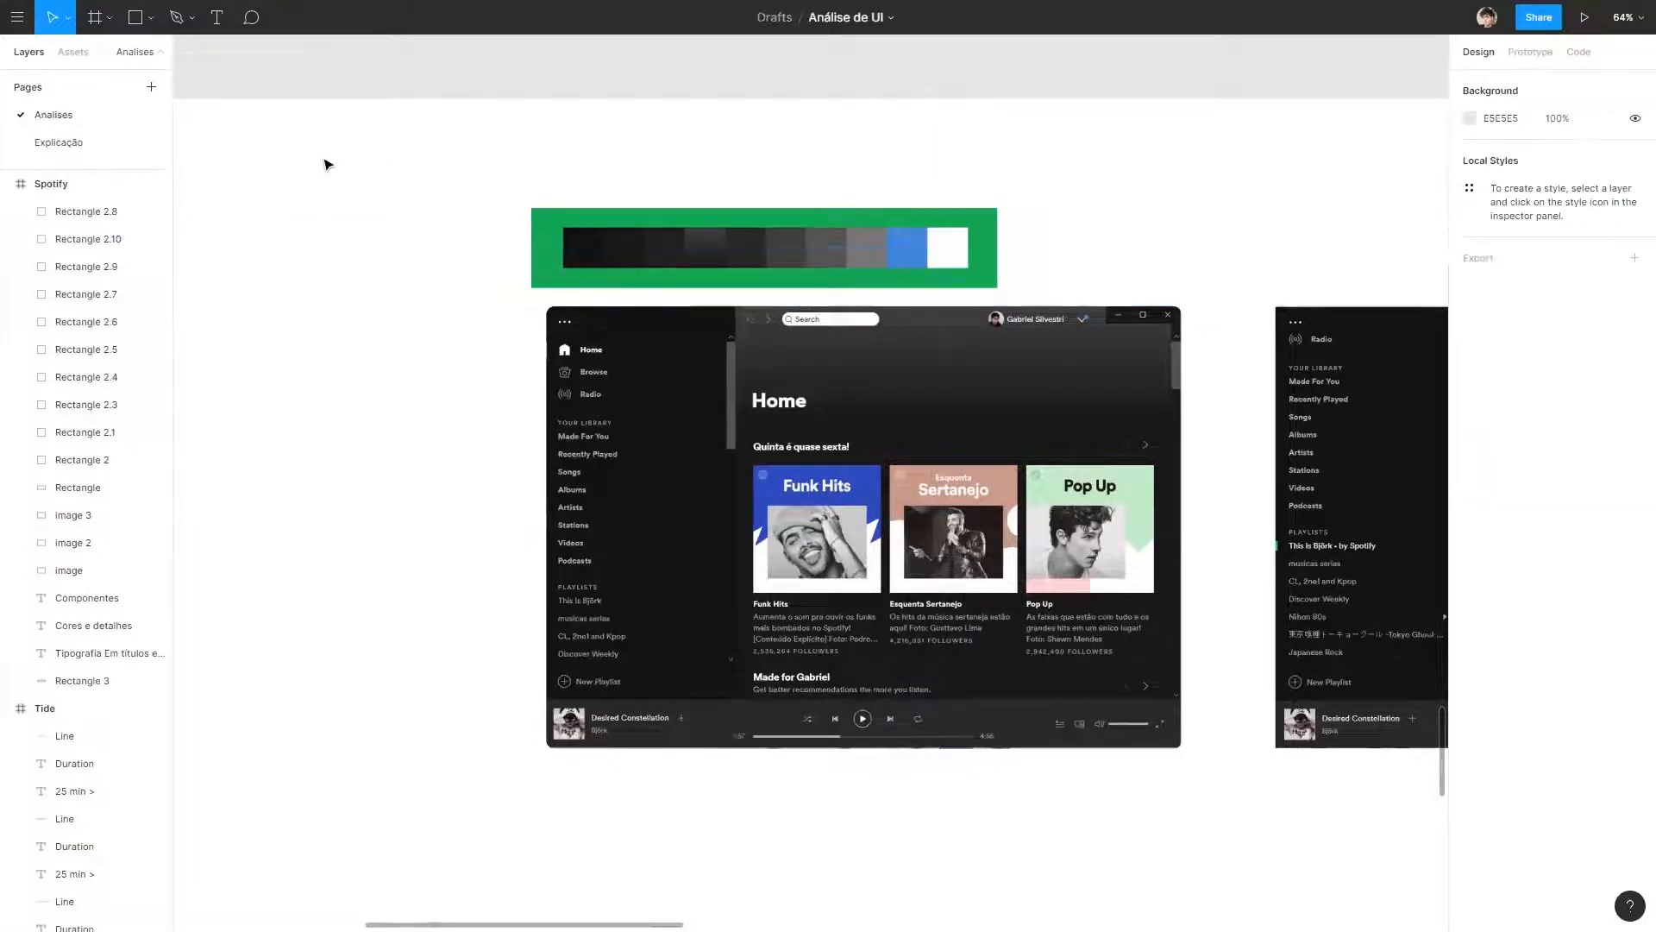
pyautogui.scroll(5, 912, 482)
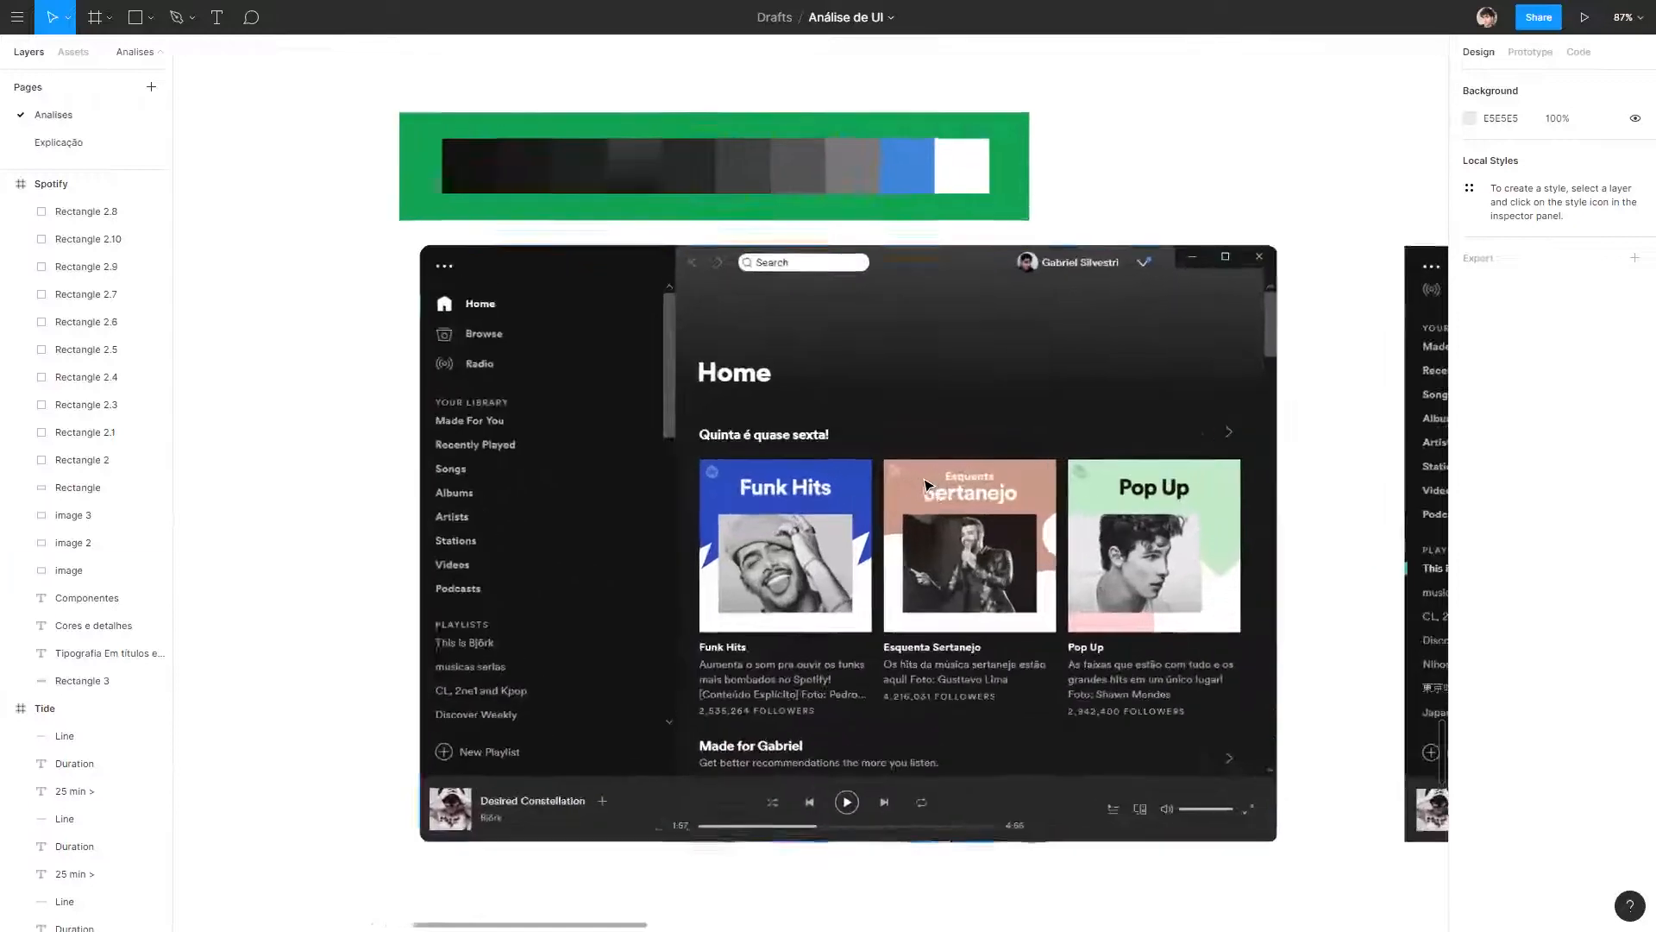
pyautogui.scroll(-3, 1152, 563)
pyautogui.hscroll(2, 1113, 676)
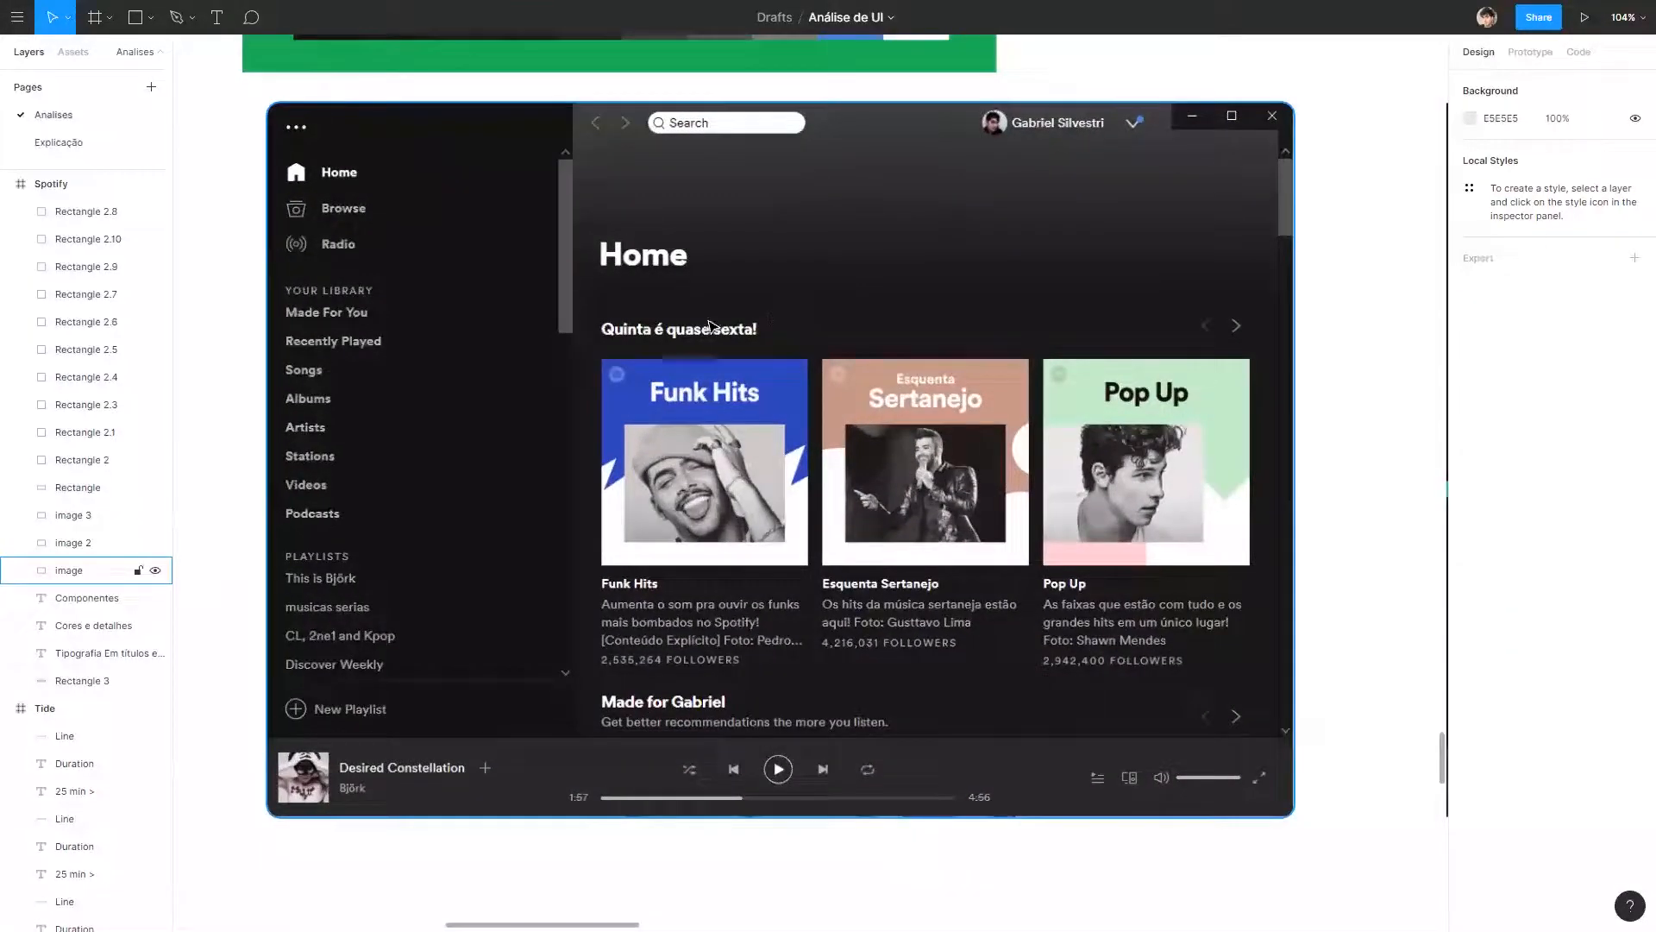
pyautogui.scroll(2, 690, 310)
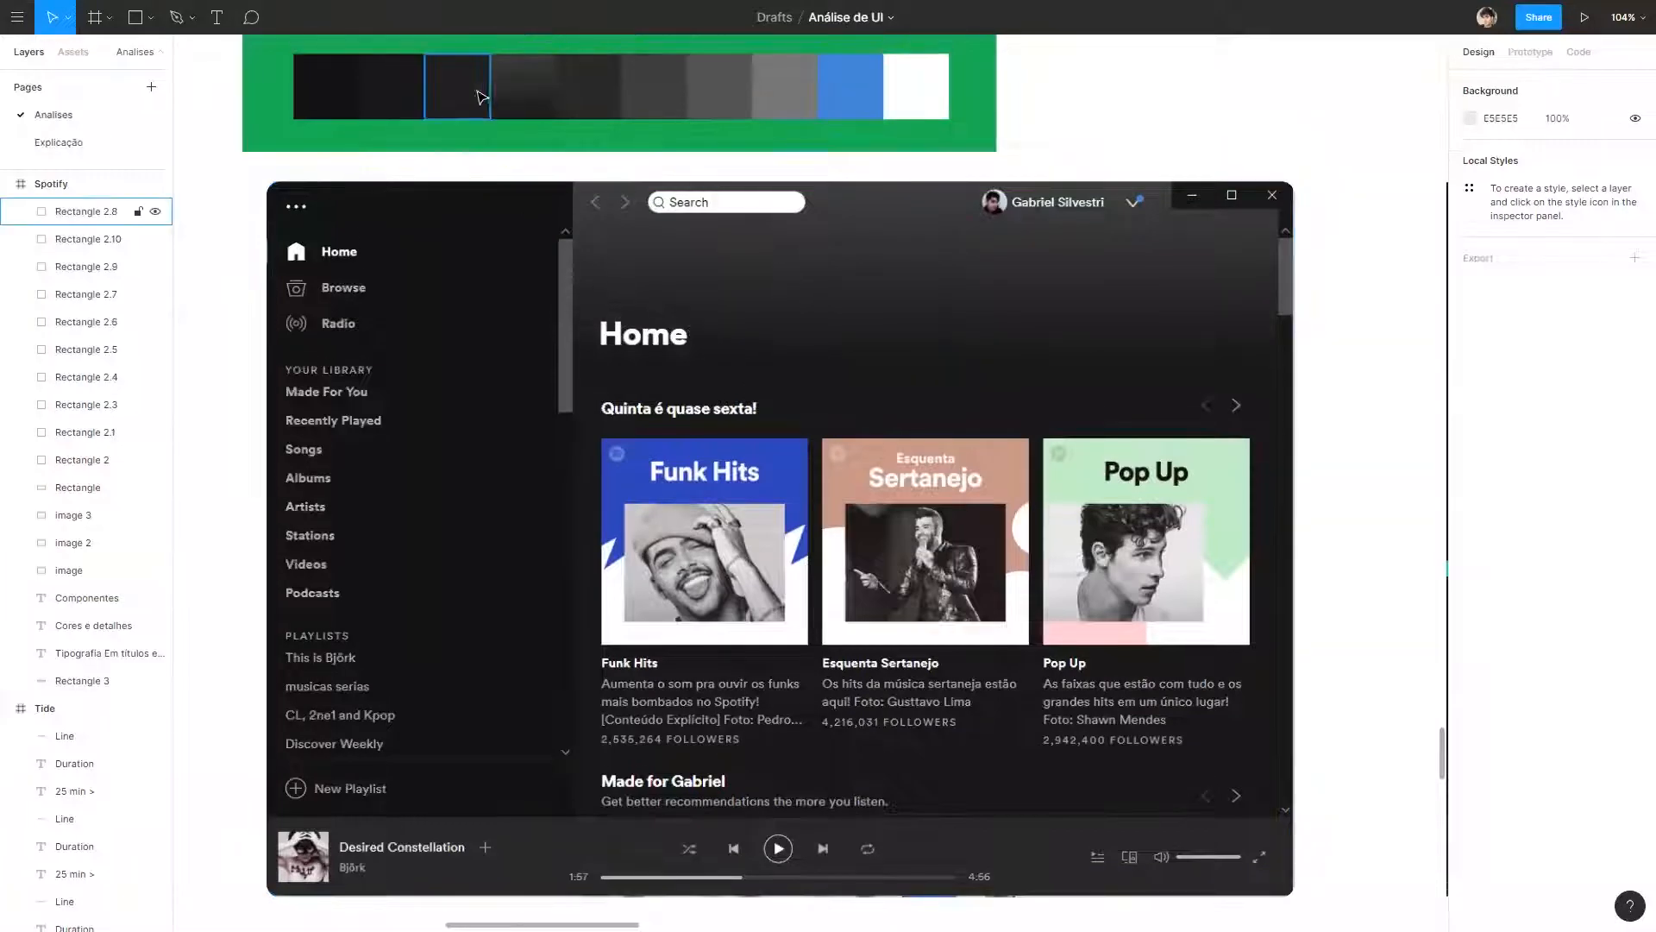
# Try to move the six middle swatches, dark tones, gradient and greys, off the green background, and undo the move.
pyautogui.click(770, 104)
pyautogui.keyDown('shift'); pyautogui.click(707, 99); pyautogui.keyUp('shift')
pyautogui.keyDown('shift'); pyautogui.click(647, 97); pyautogui.keyUp('shift')
pyautogui.keyDown('shift'); pyautogui.click(580, 95); pyautogui.keyUp('shift')
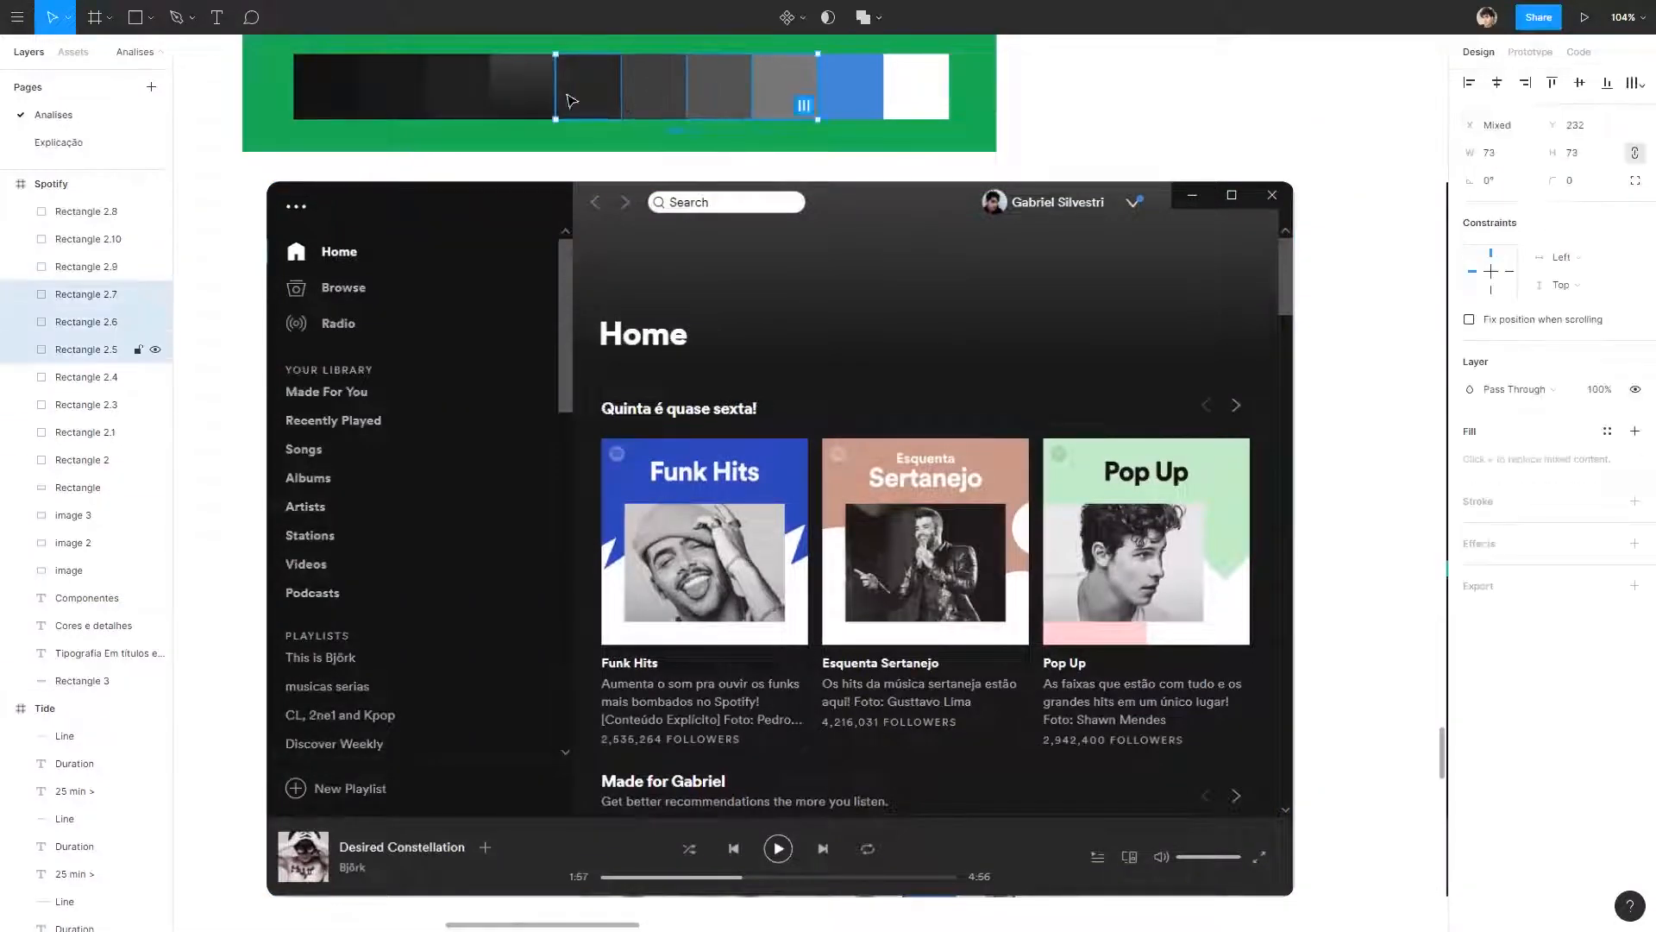
pyautogui.keyDown('shift'); pyautogui.click(523, 96); pyautogui.keyUp('shift')
pyautogui.keyDown('shift'); pyautogui.click(456, 111); pyautogui.keyUp('shift')
pyautogui.moveTo(707, 110); pyautogui.dragTo(1351, 111)
pyautogui.moveTo(765, 112); pyautogui.dragTo(1298, 183)
pyautogui.hscroll(6, 913, 170)
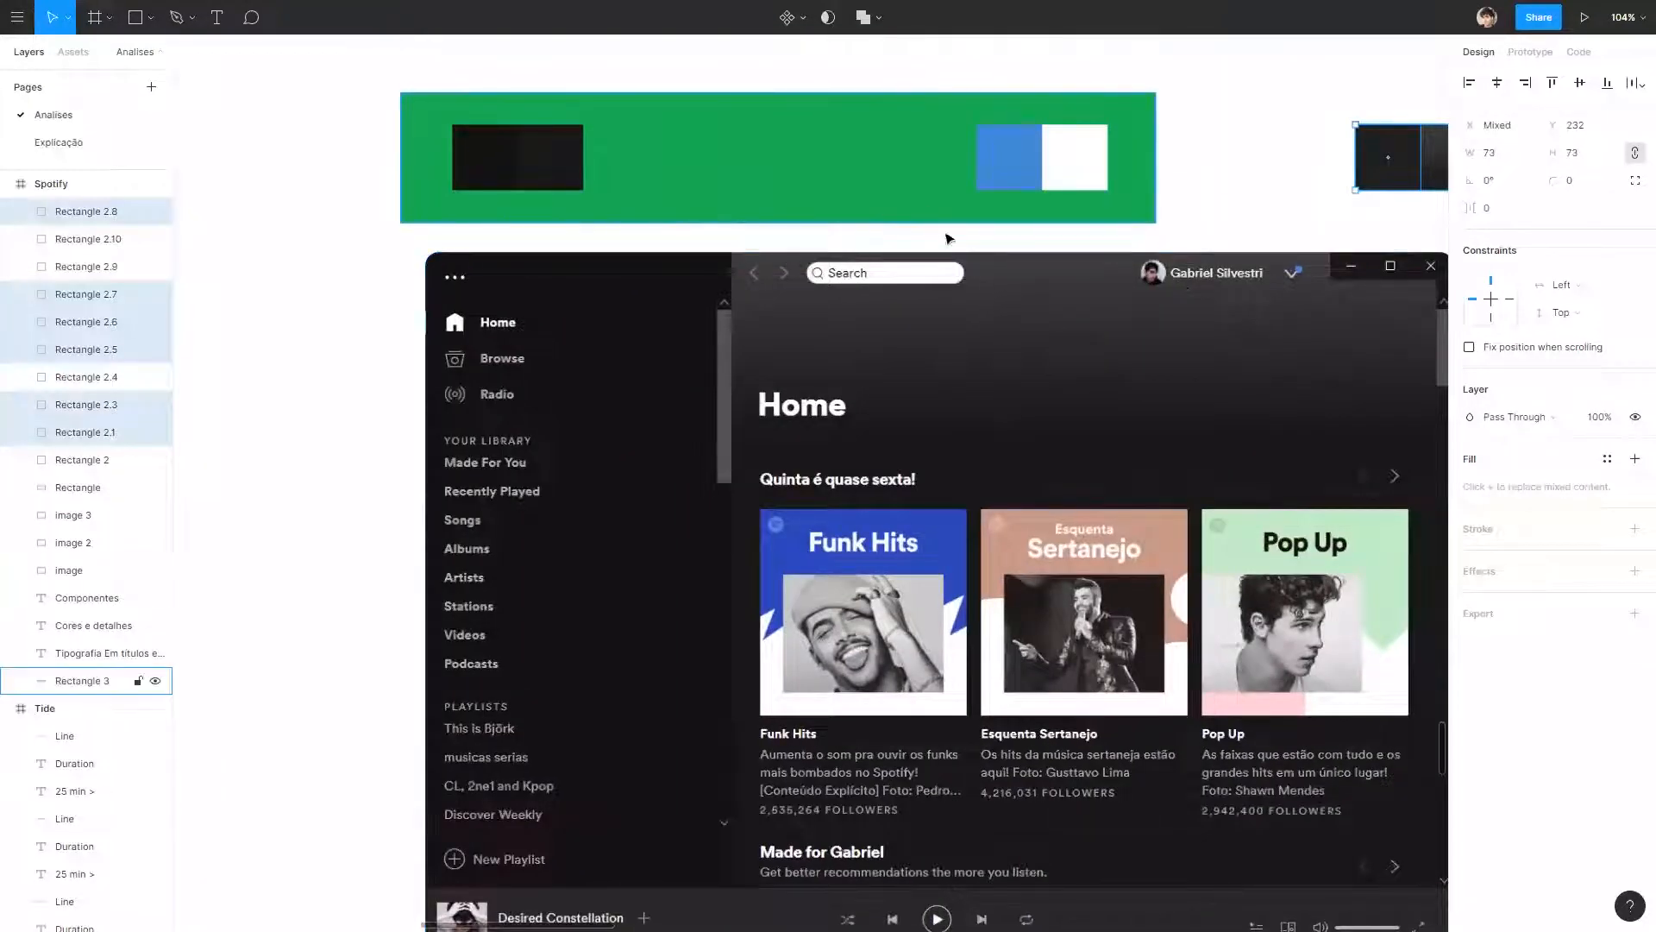
pyautogui.scroll(-3, 1187, 129)
pyautogui.hscroll(3, 1187, 129)
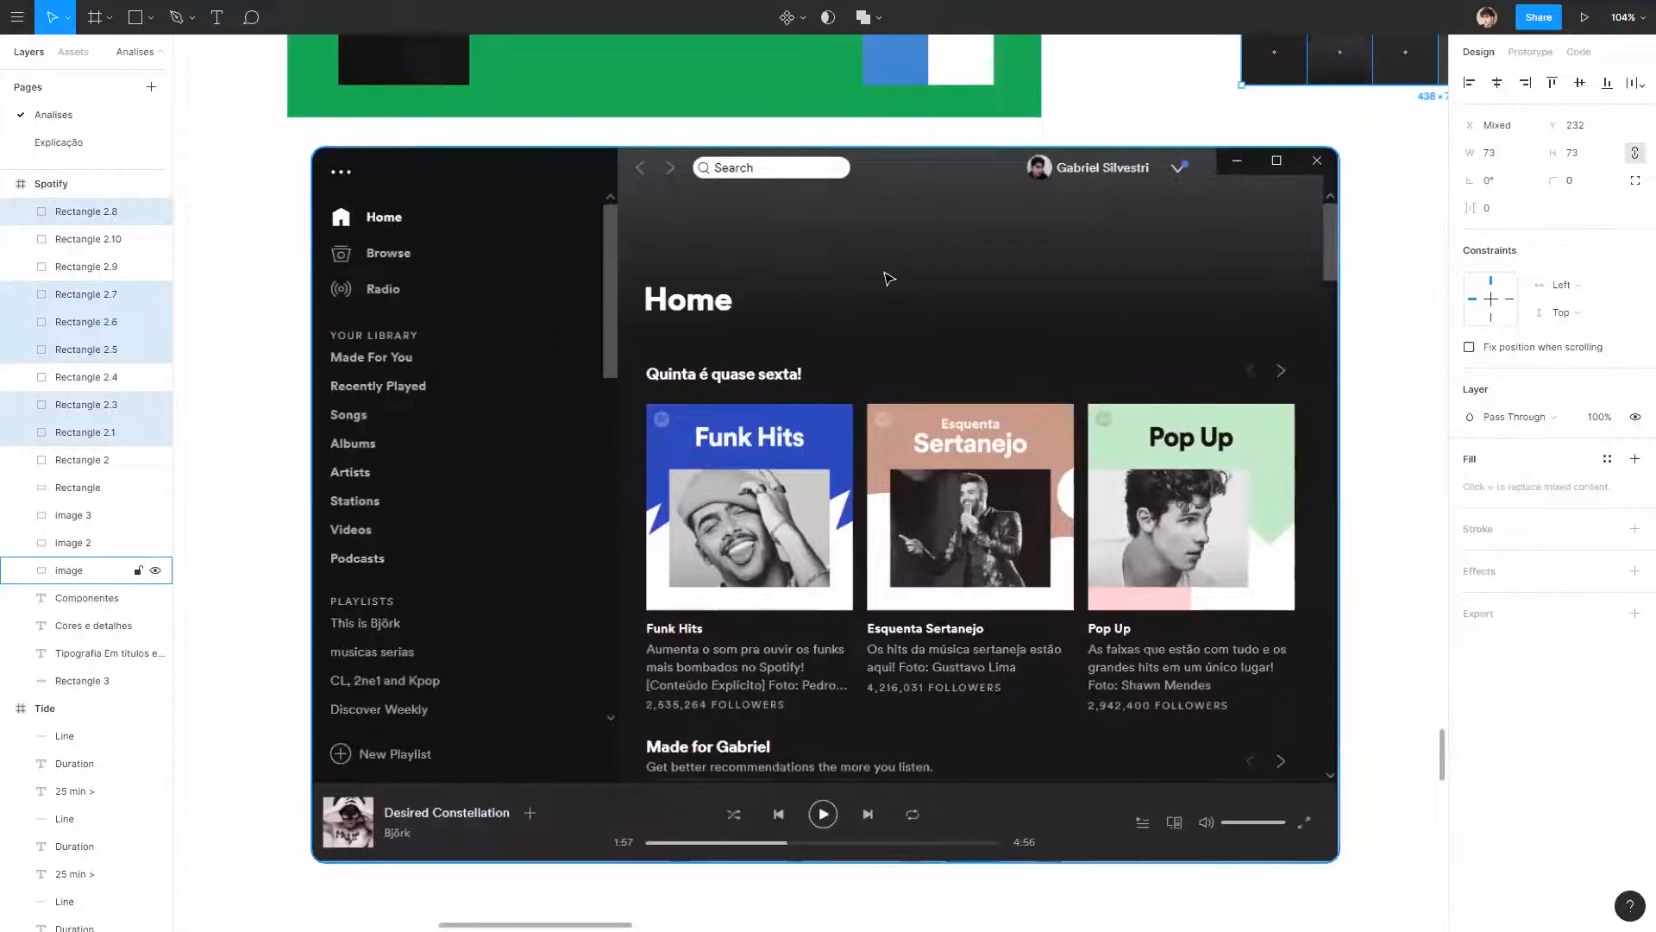
pyautogui.hotkey('ctrl', 'z')
pyautogui.click(1214, 101)
# Check the HSB fill values of the first five palette swatches, including the gradient one.
pyautogui.scroll(-2, 1173, 113)
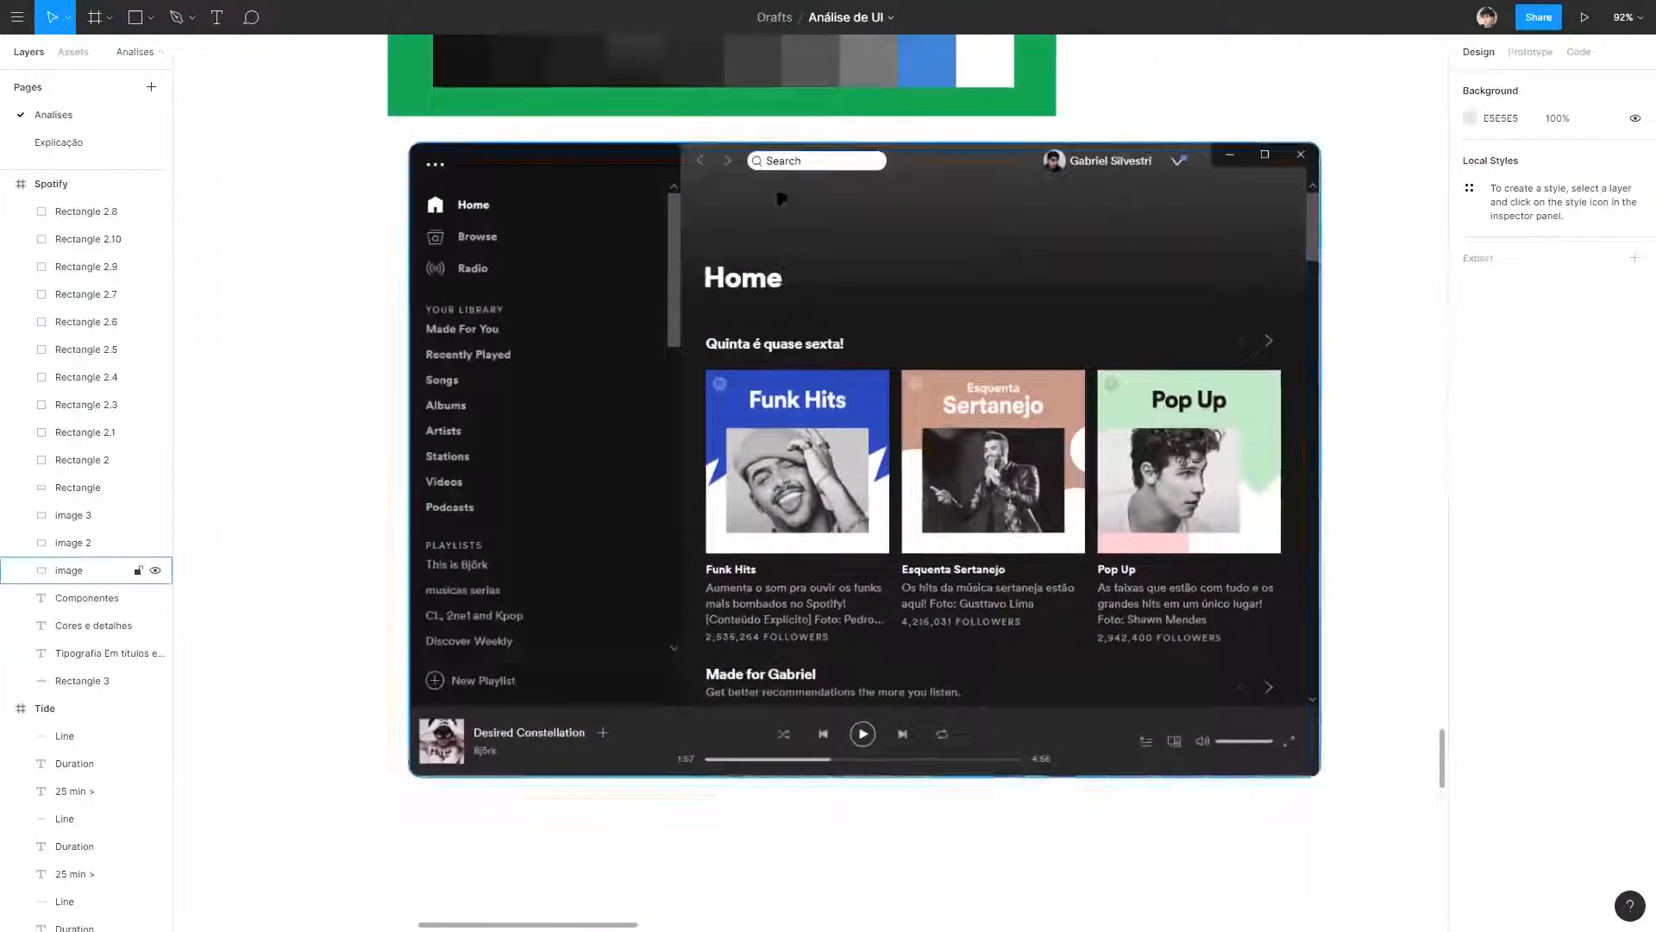
pyautogui.scroll(3, 901, 285)
pyautogui.hscroll(1, 901, 285)
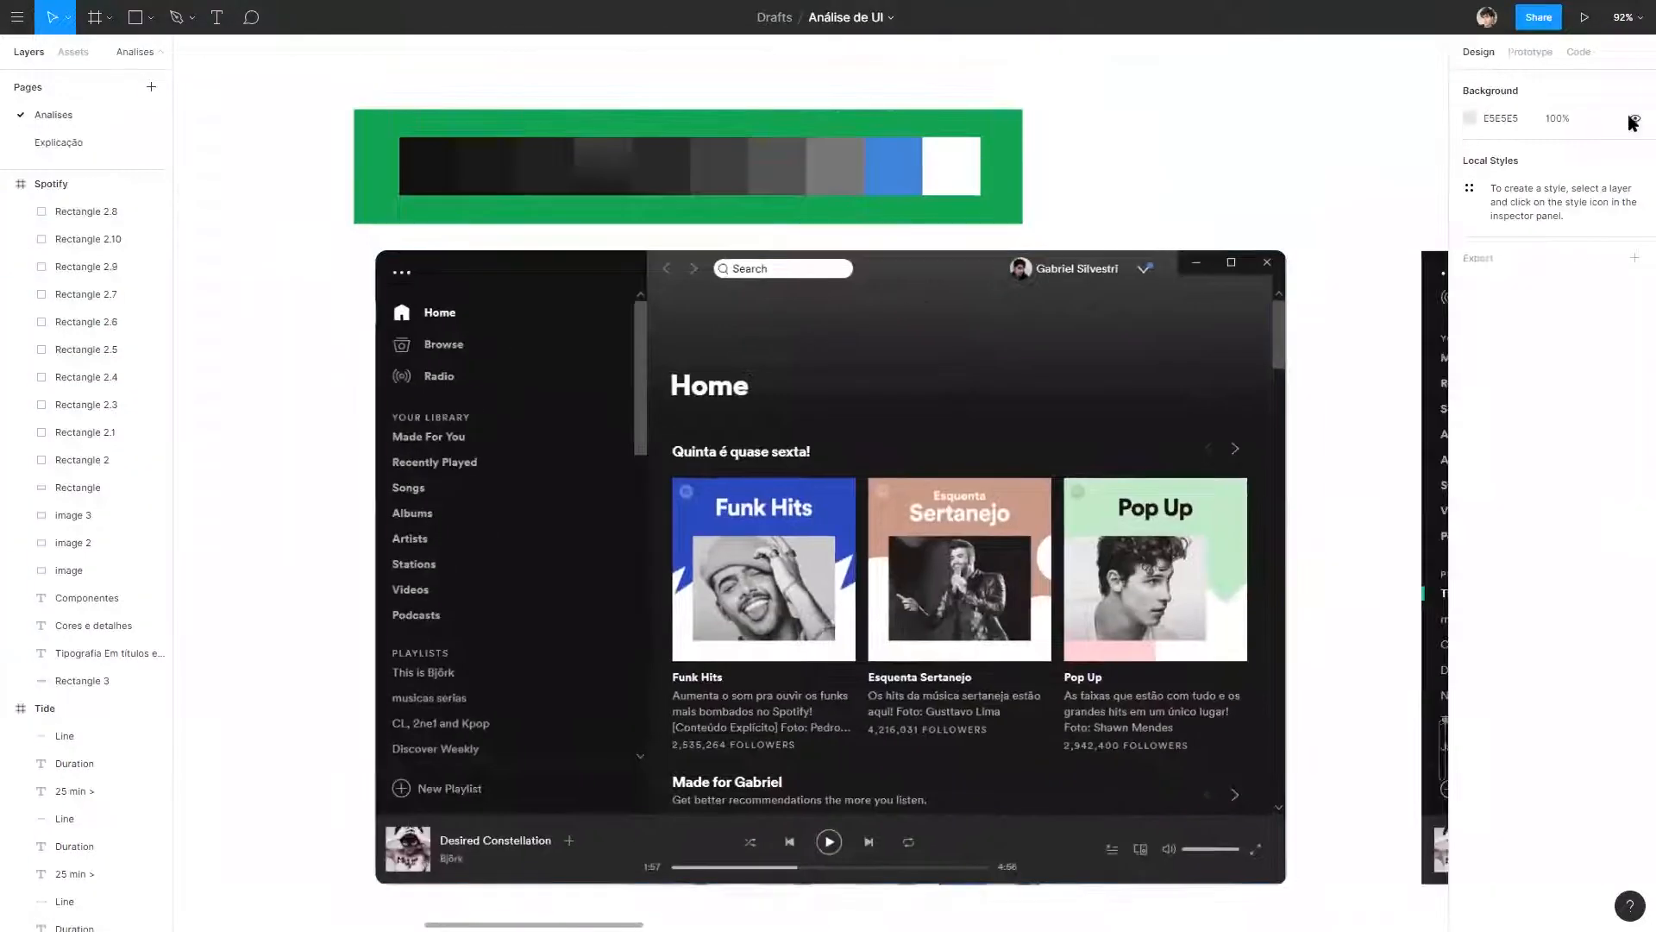
pyautogui.click(426, 164)
pyautogui.click(1471, 460)
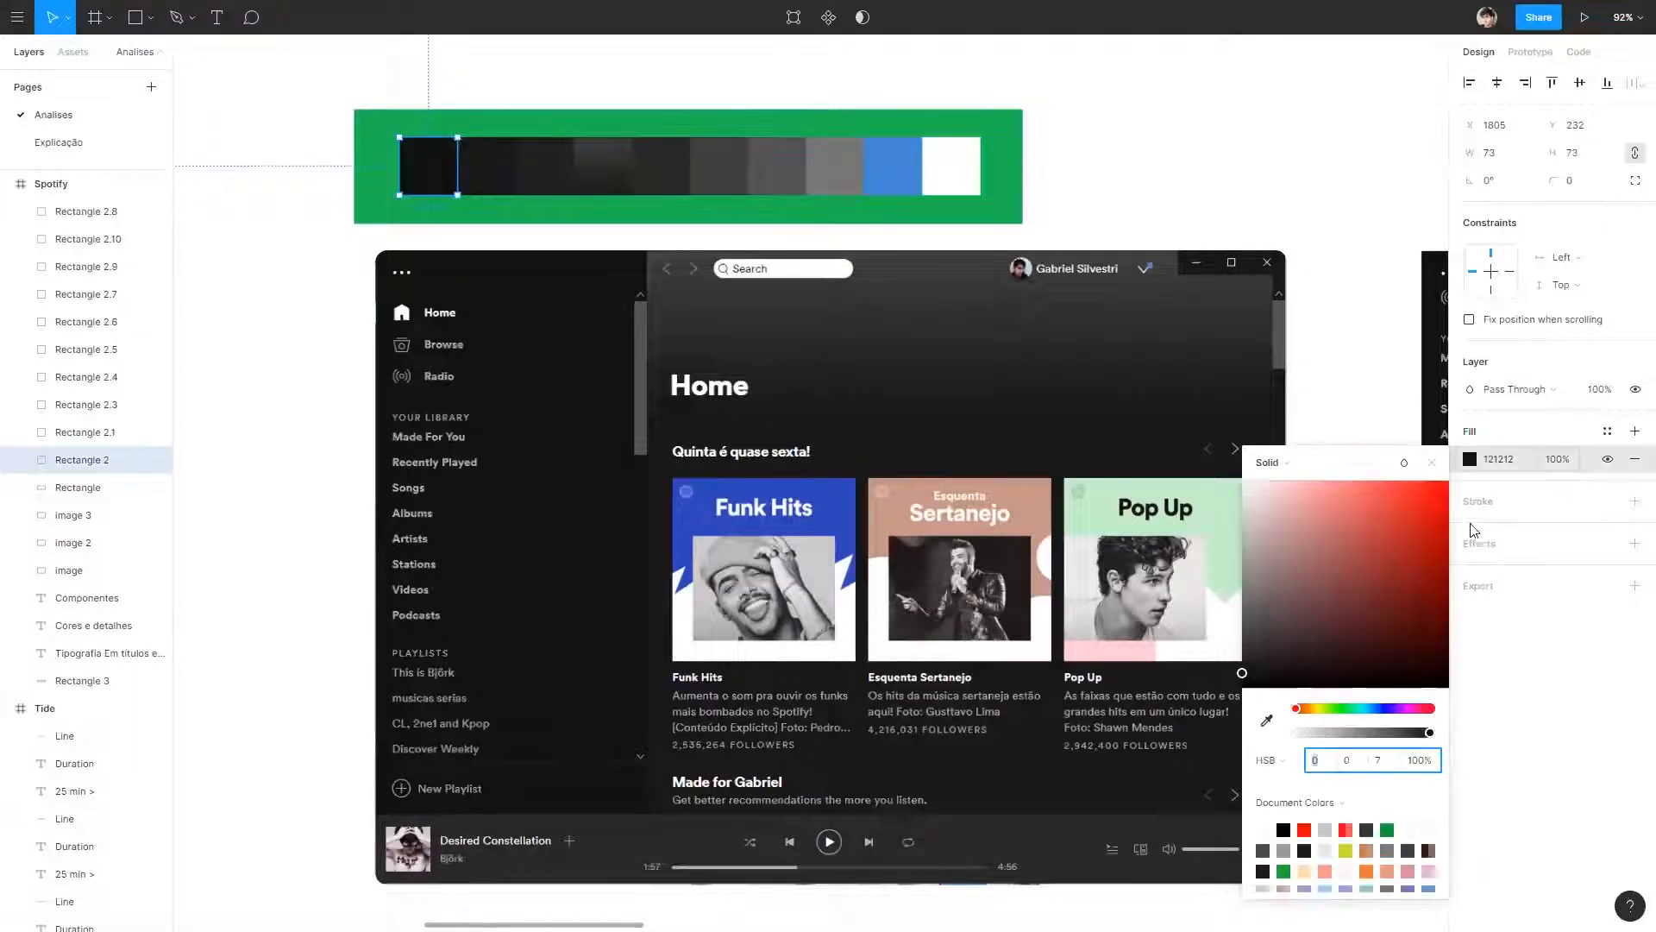
pyautogui.click(486, 166)
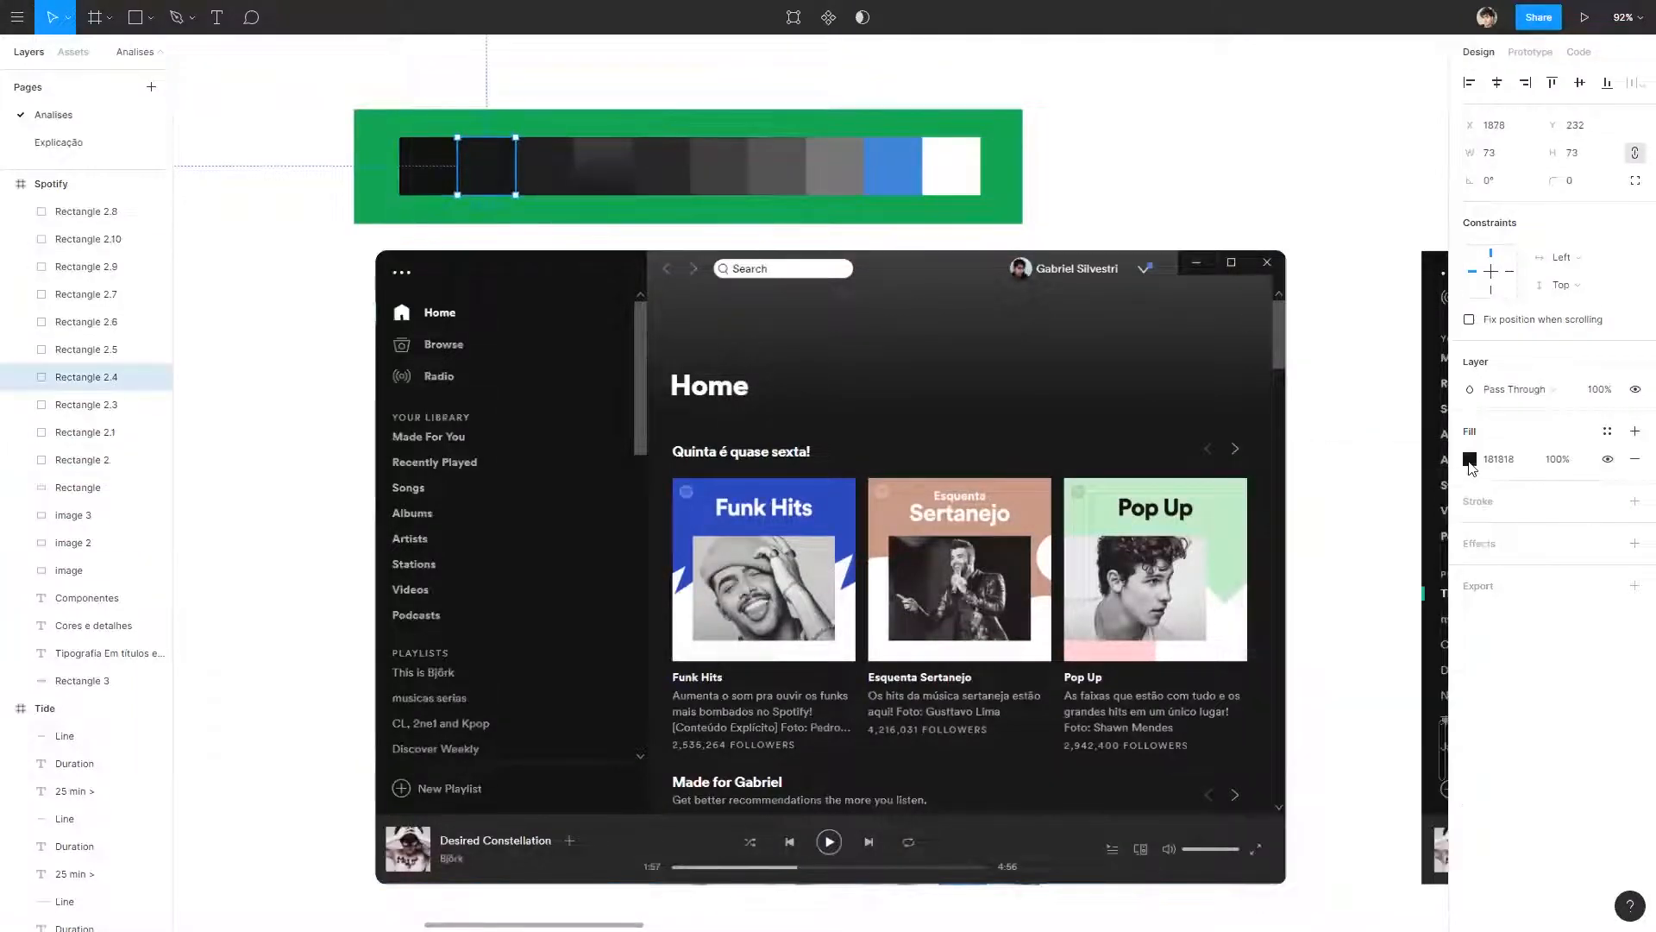
pyautogui.click(1471, 463)
pyautogui.click(544, 165)
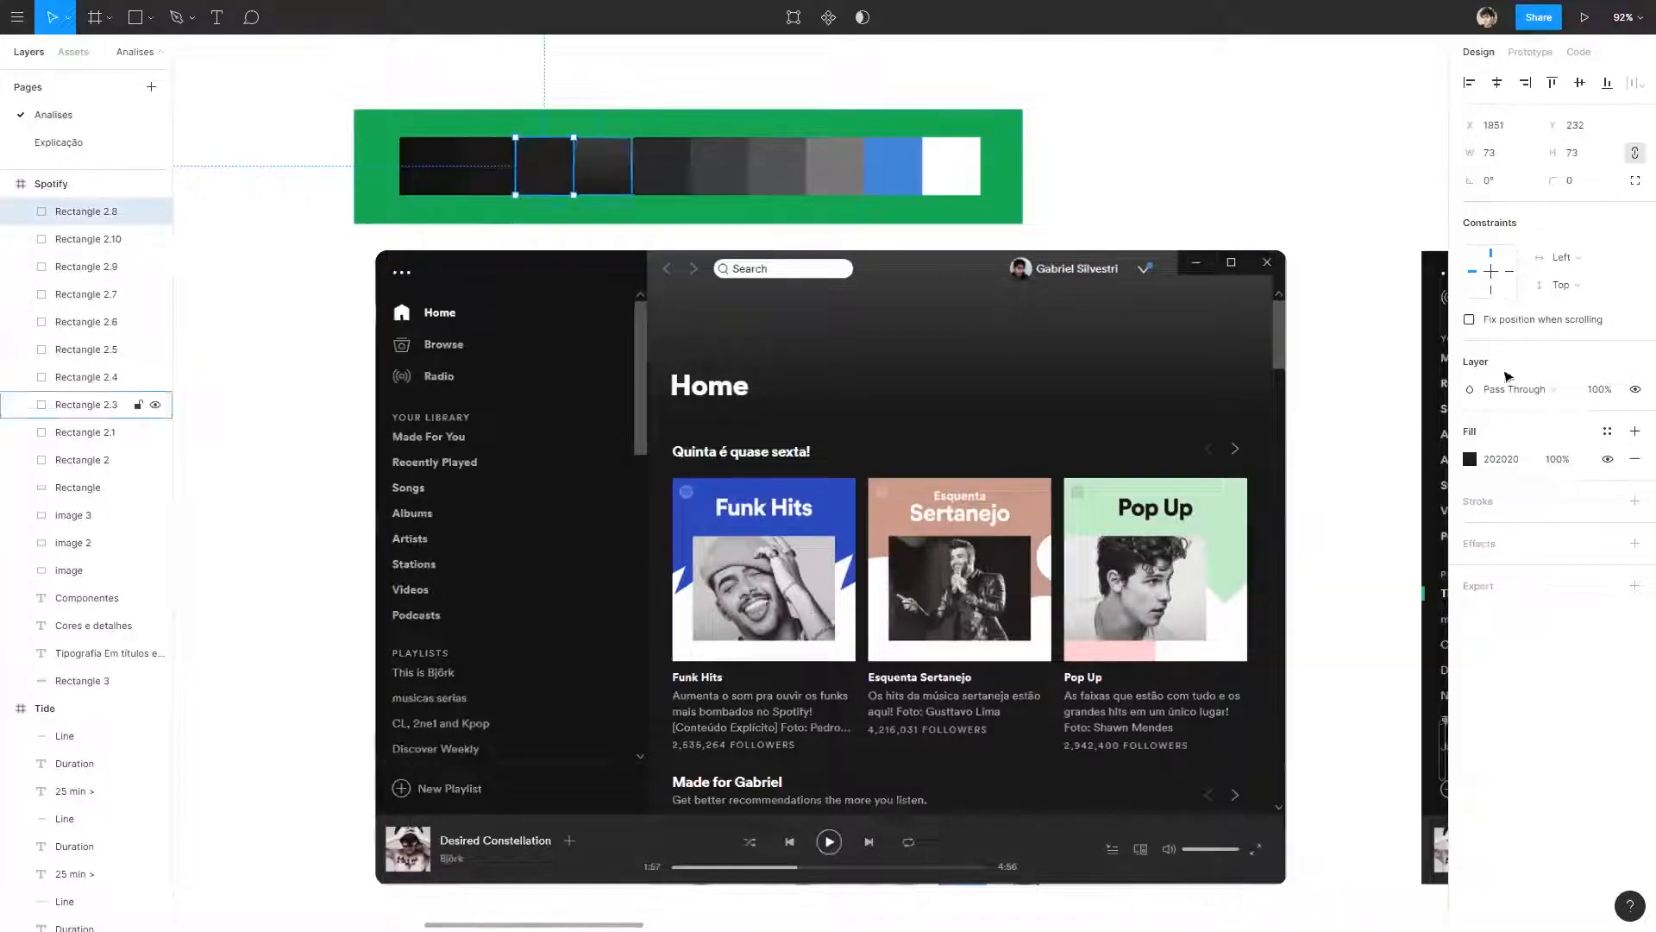
pyautogui.click(1477, 471)
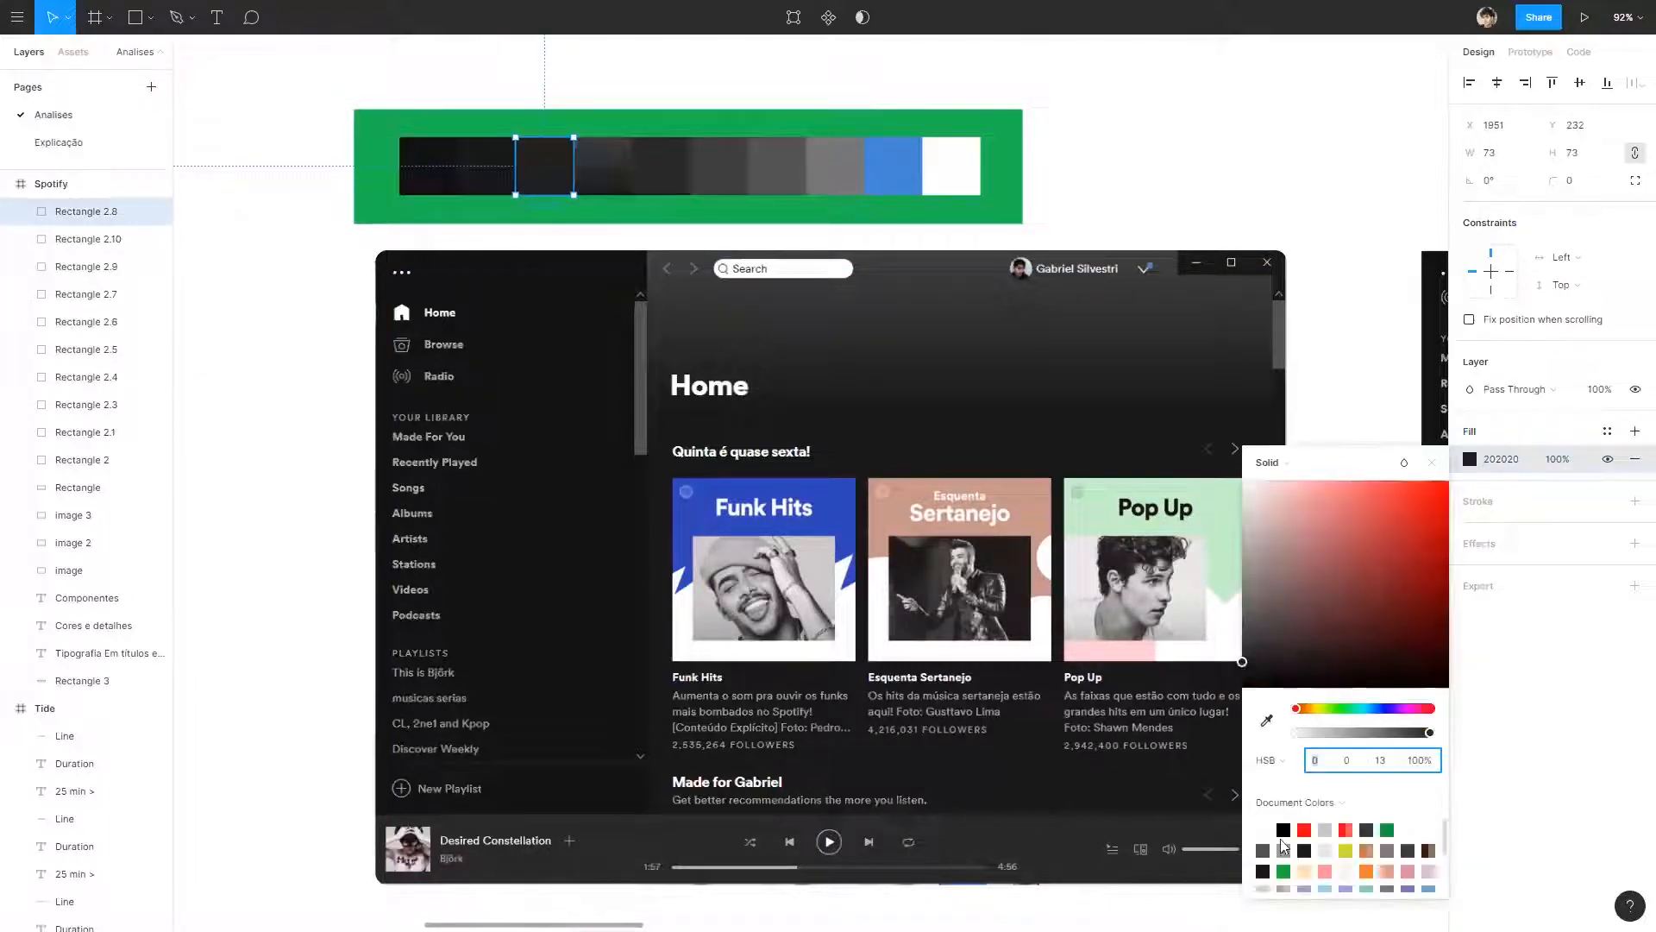
pyautogui.click(87, 404)
pyautogui.click(1469, 459)
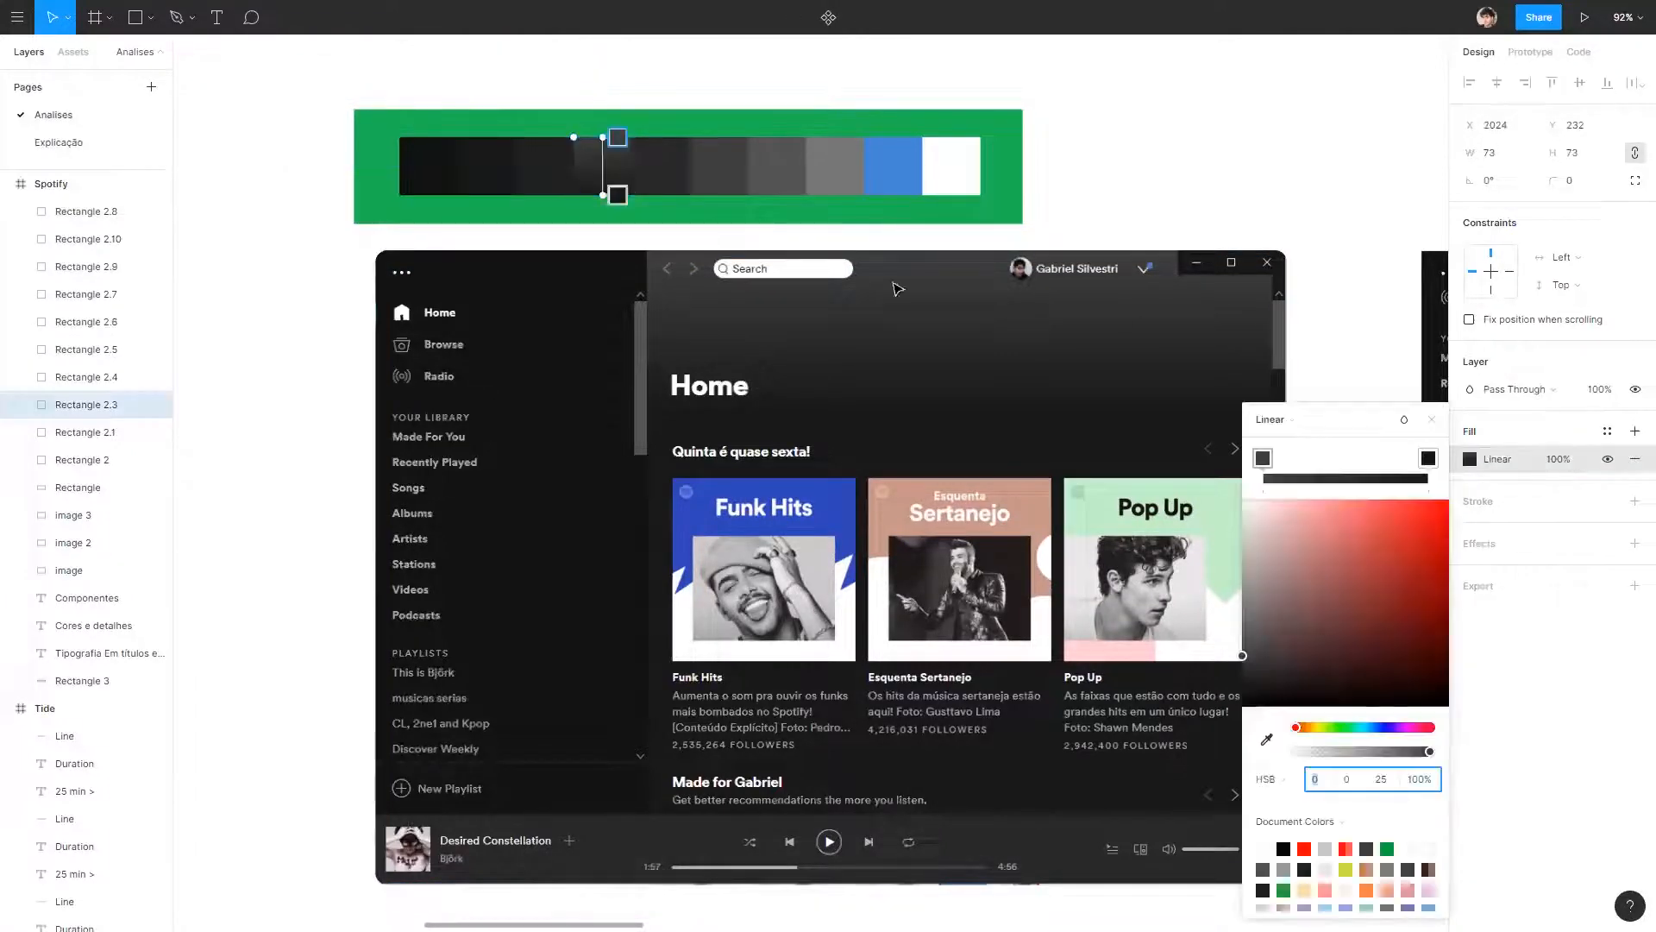
pyautogui.click(681, 174)
pyautogui.click(668, 168)
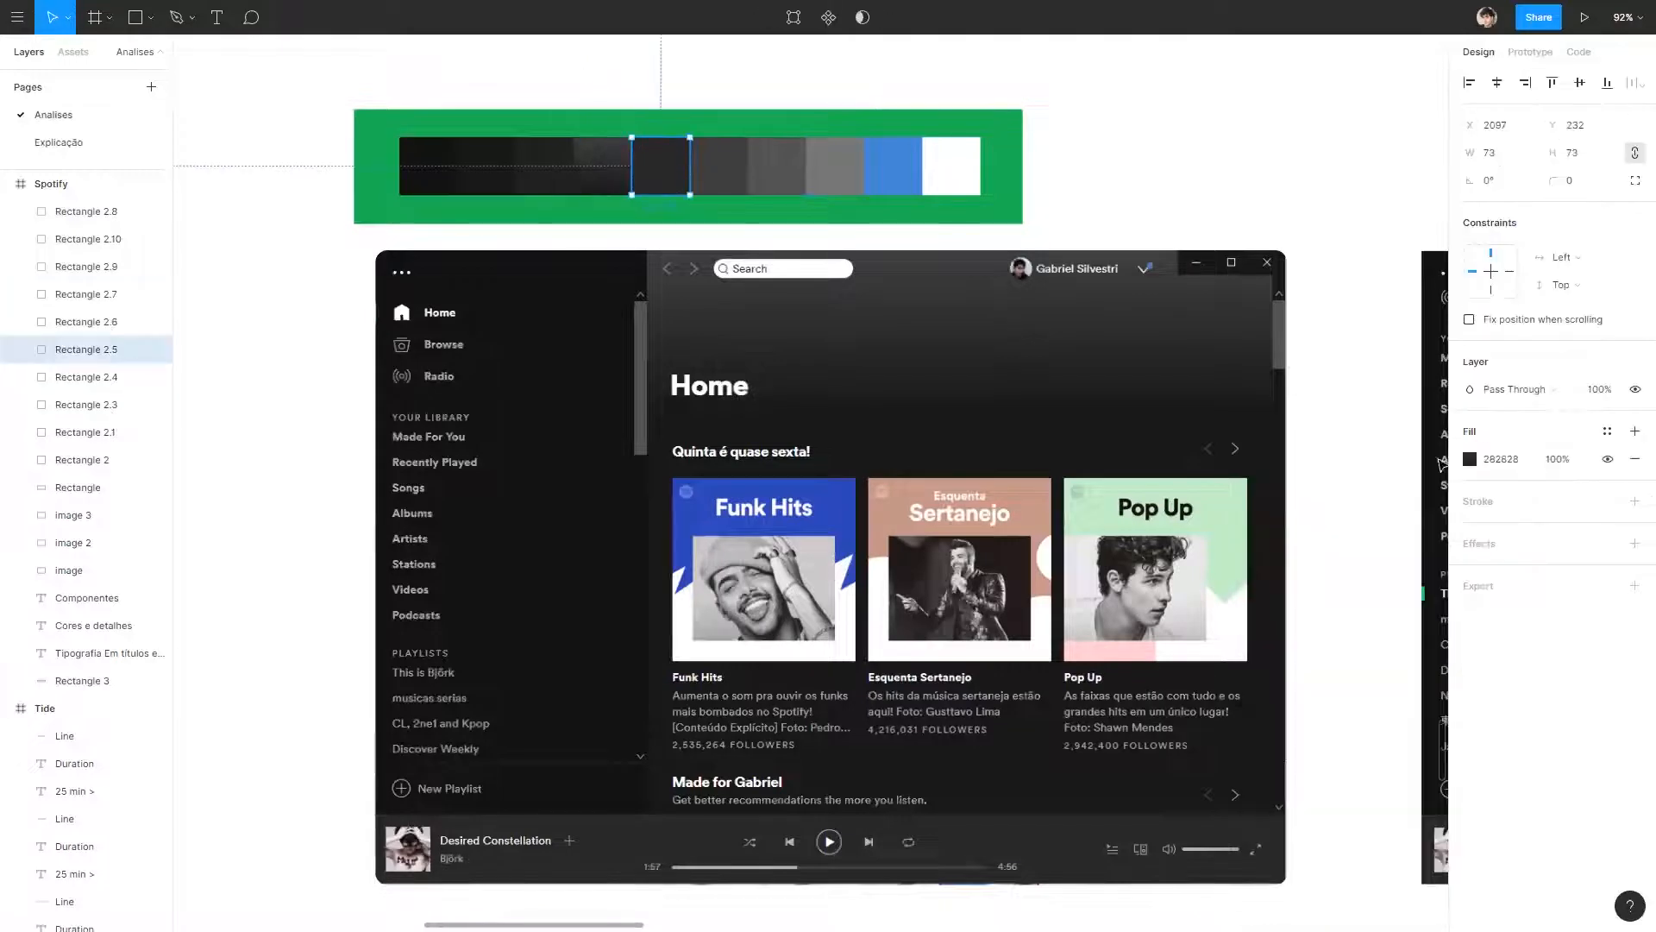
pyautogui.click(1469, 459)
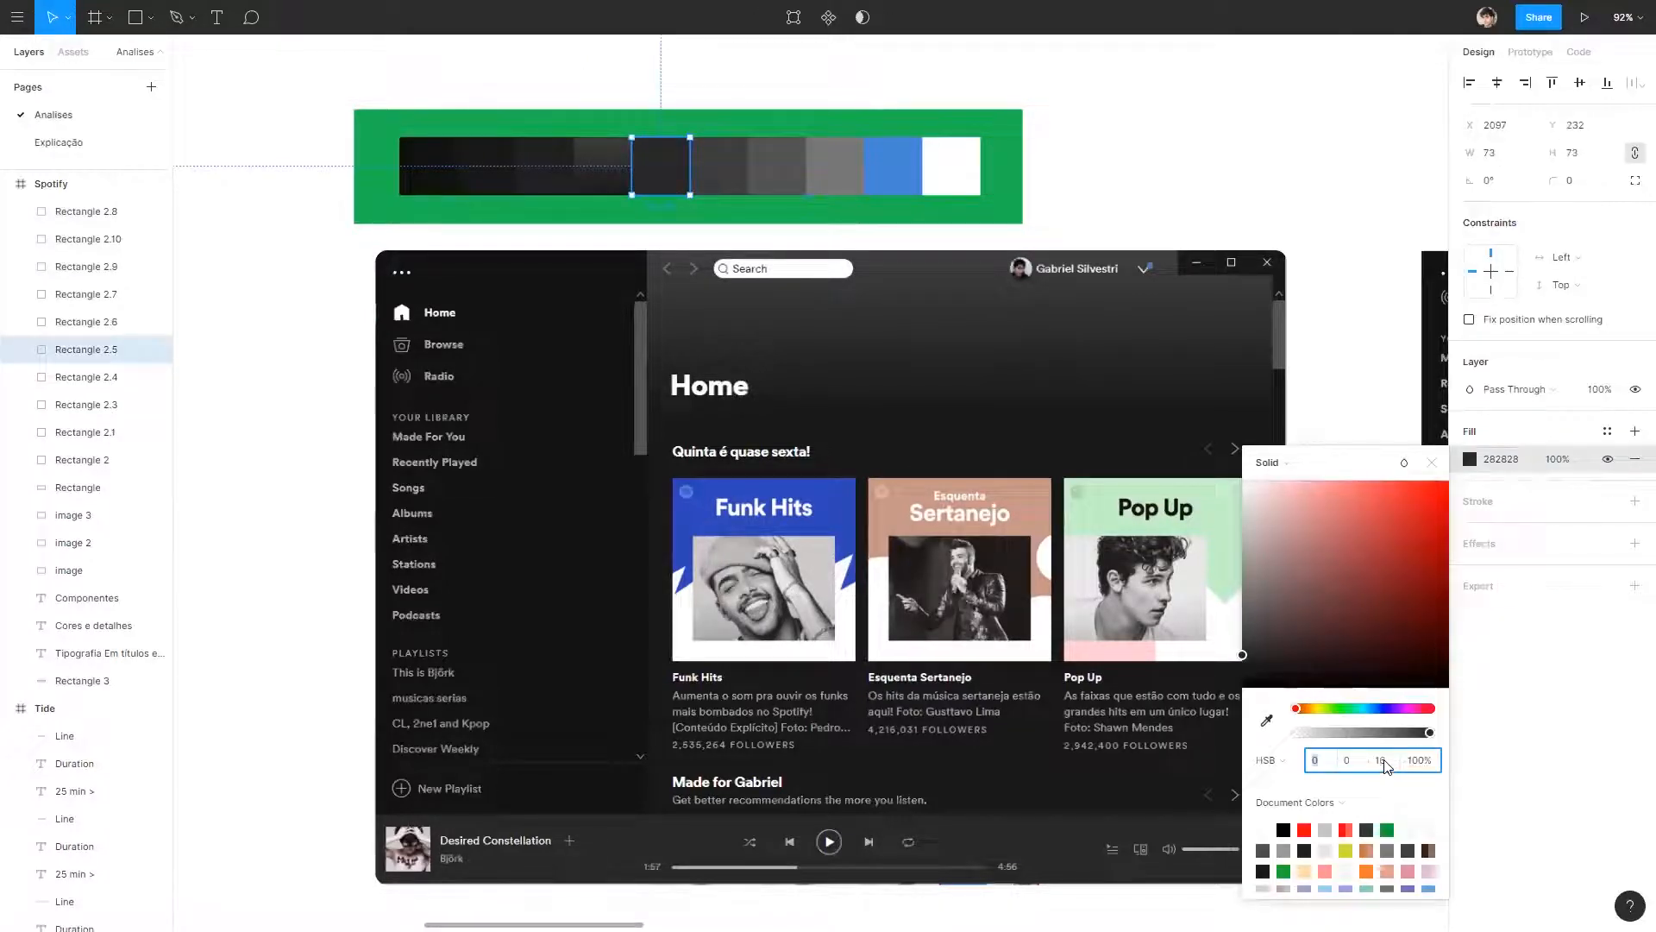
# Check the HSB fill values of the three lighter grey swatches before the blue one.
pyautogui.click(721, 171)
pyautogui.click(1470, 459)
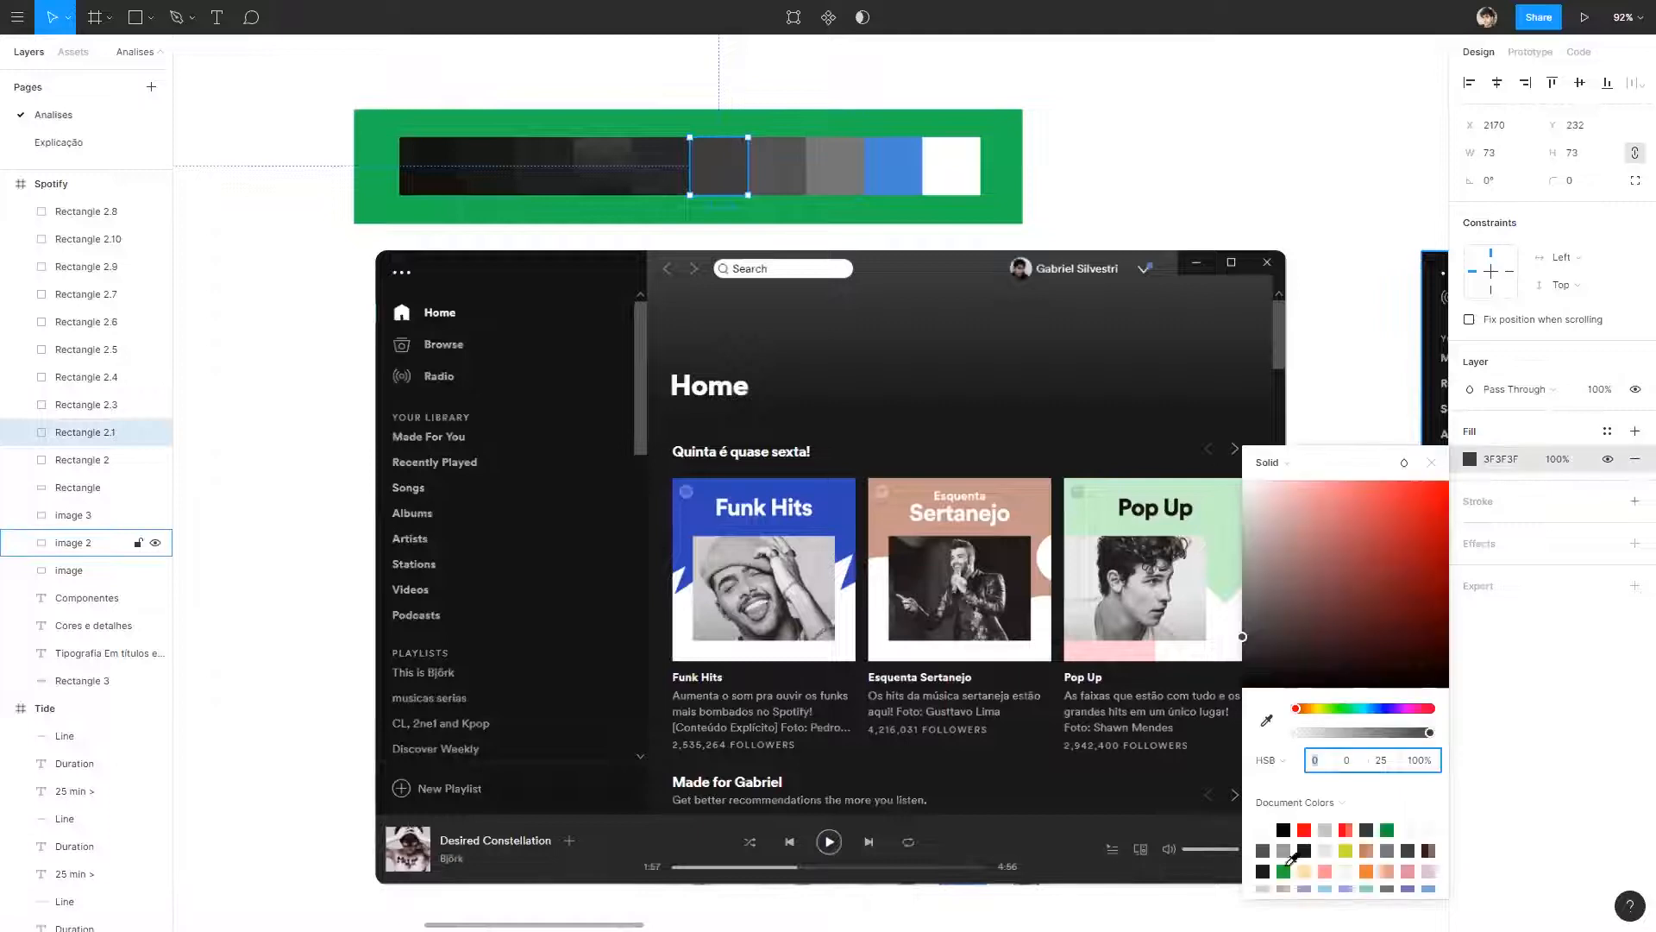
pyautogui.click(776, 166)
pyautogui.click(1470, 459)
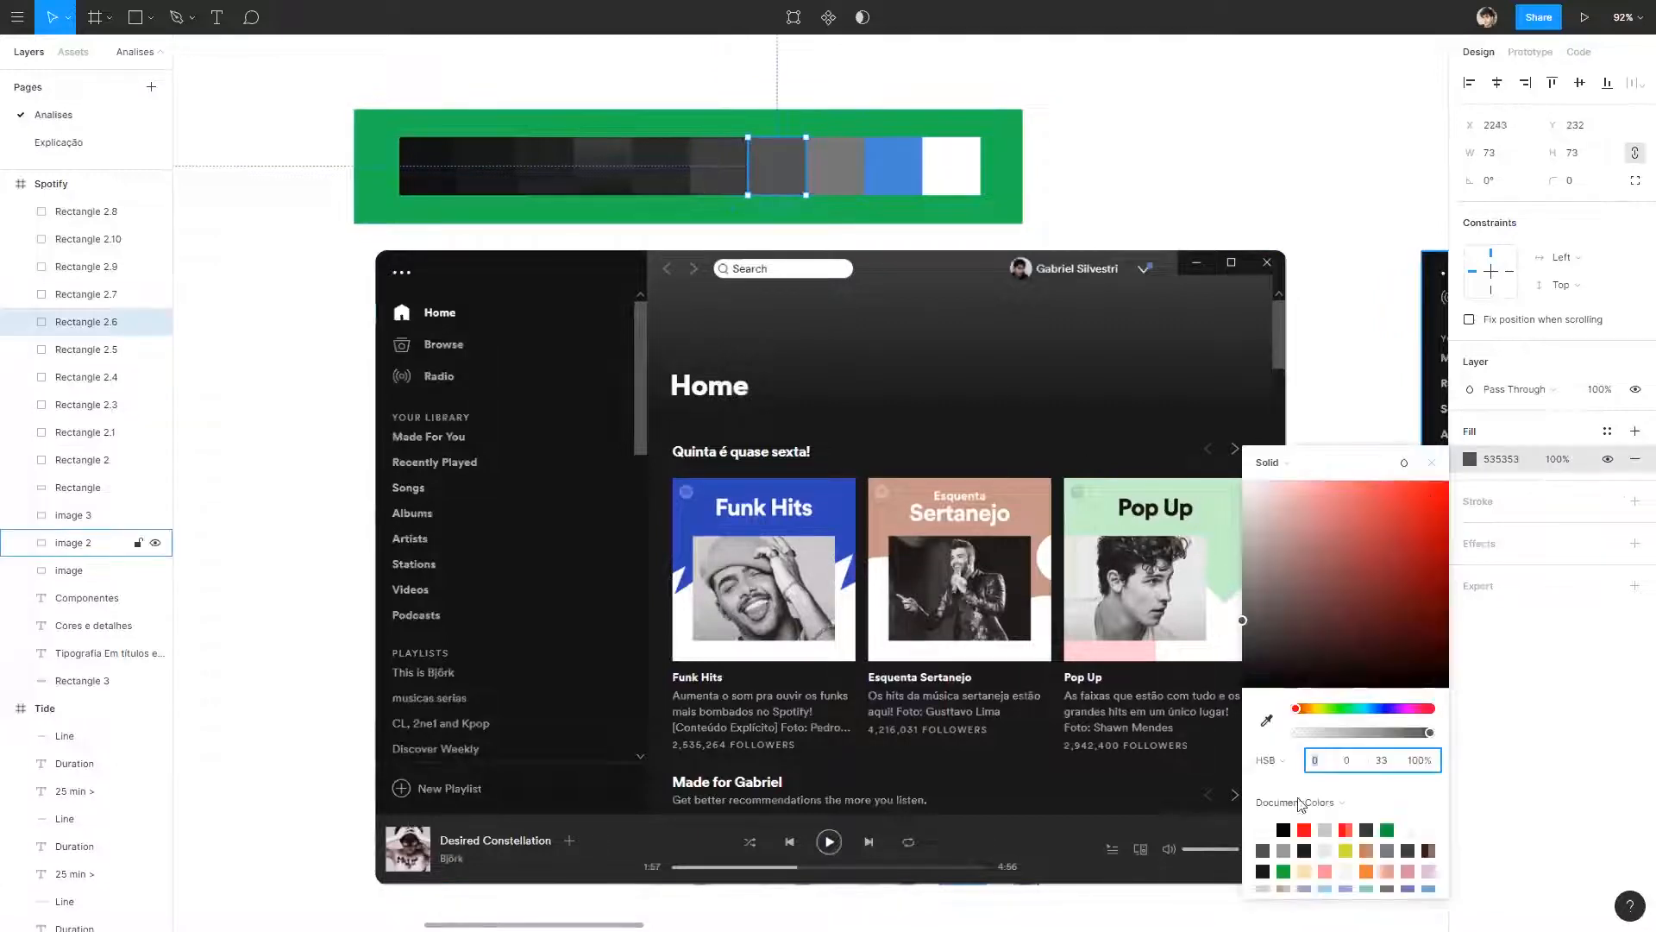
pyautogui.click(839, 166)
pyautogui.click(1469, 458)
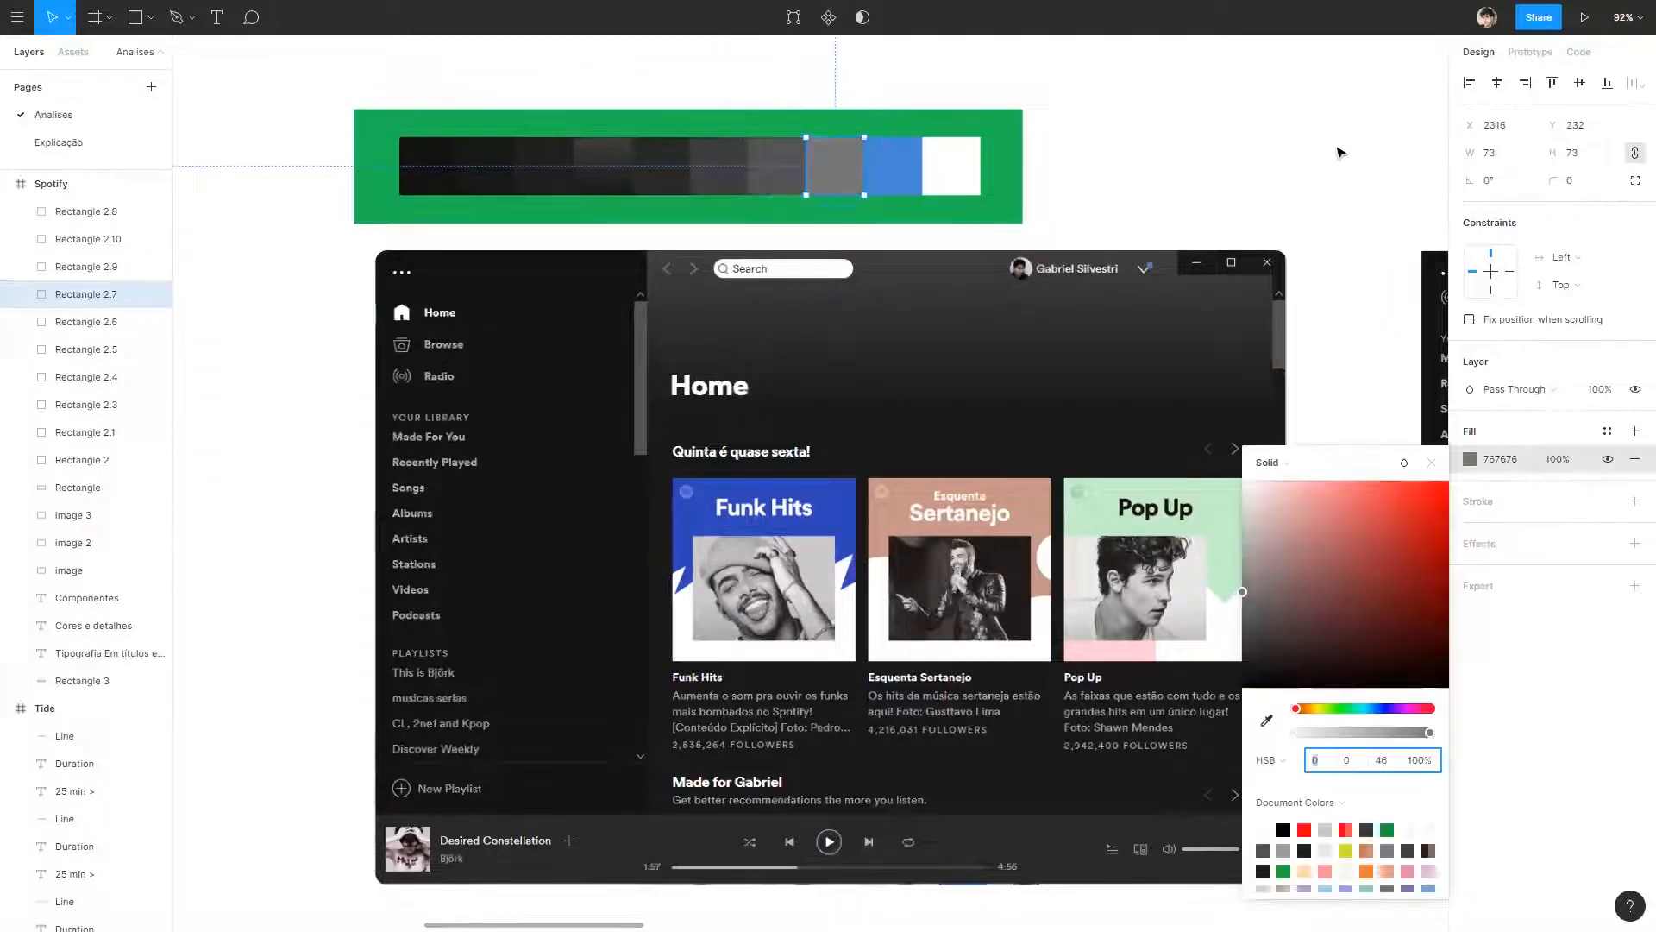
pyautogui.click(1338, 152)
# Describe under "Cores e detalhes" a "paleta de cores escuras bem ampla com 8 variações diferentes", with "branco para textos e azul para notificações e outros detalhes".
pyautogui.scroll(-5, 1309, 275)
pyautogui.doubleClick(384, 557)
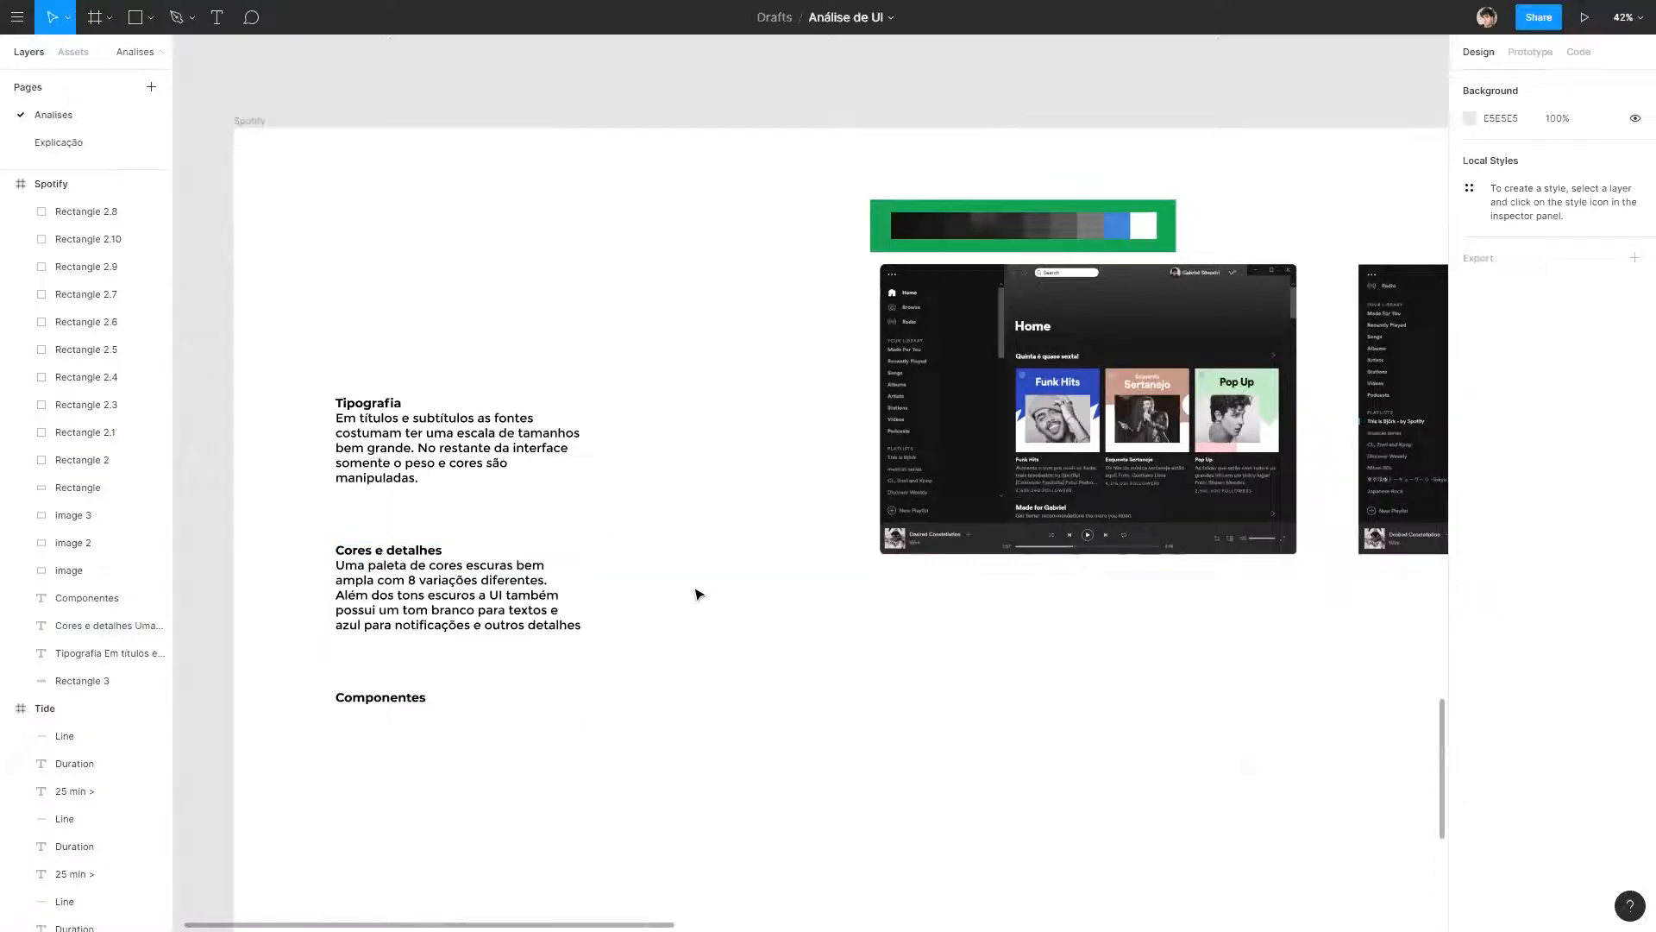
pyautogui.moveTo(690, 629); pyautogui.dragTo(817, 604)
pyautogui.scroll(5, 815, 605)
pyautogui.moveTo(656, 653); pyautogui.dragTo(1069, 619)
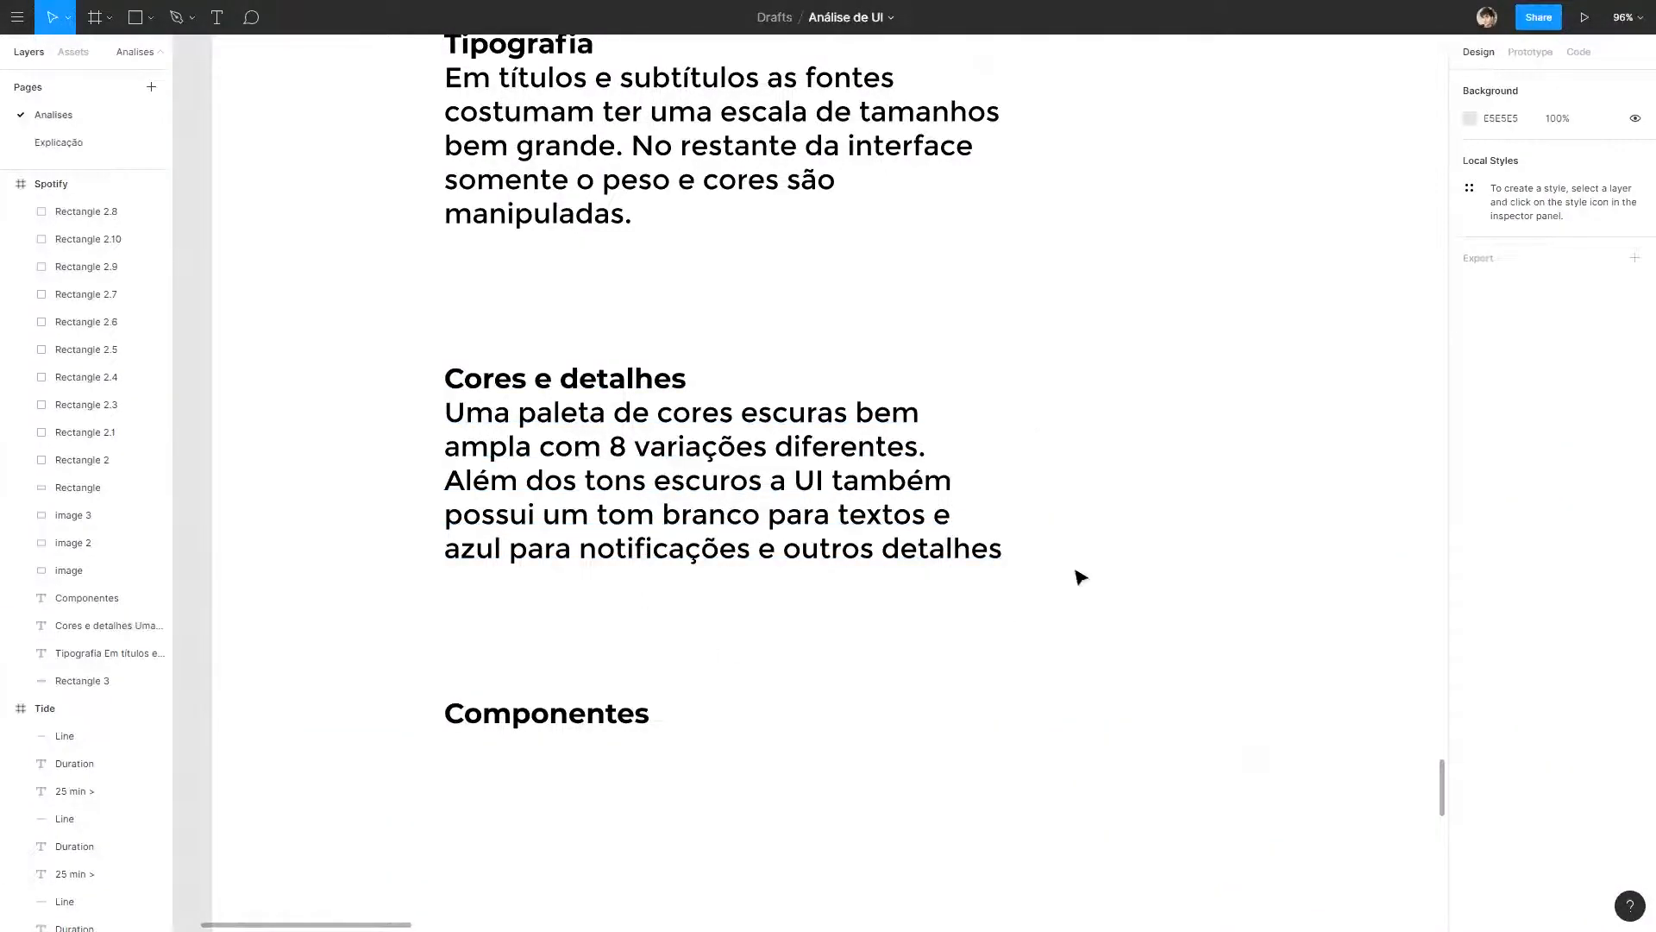
# Examine the Home screenshot and its player bar for components worth recording under Componentes.
pyautogui.scroll(-2, 1156, 555)
pyautogui.scroll(-3, 1121, 547)
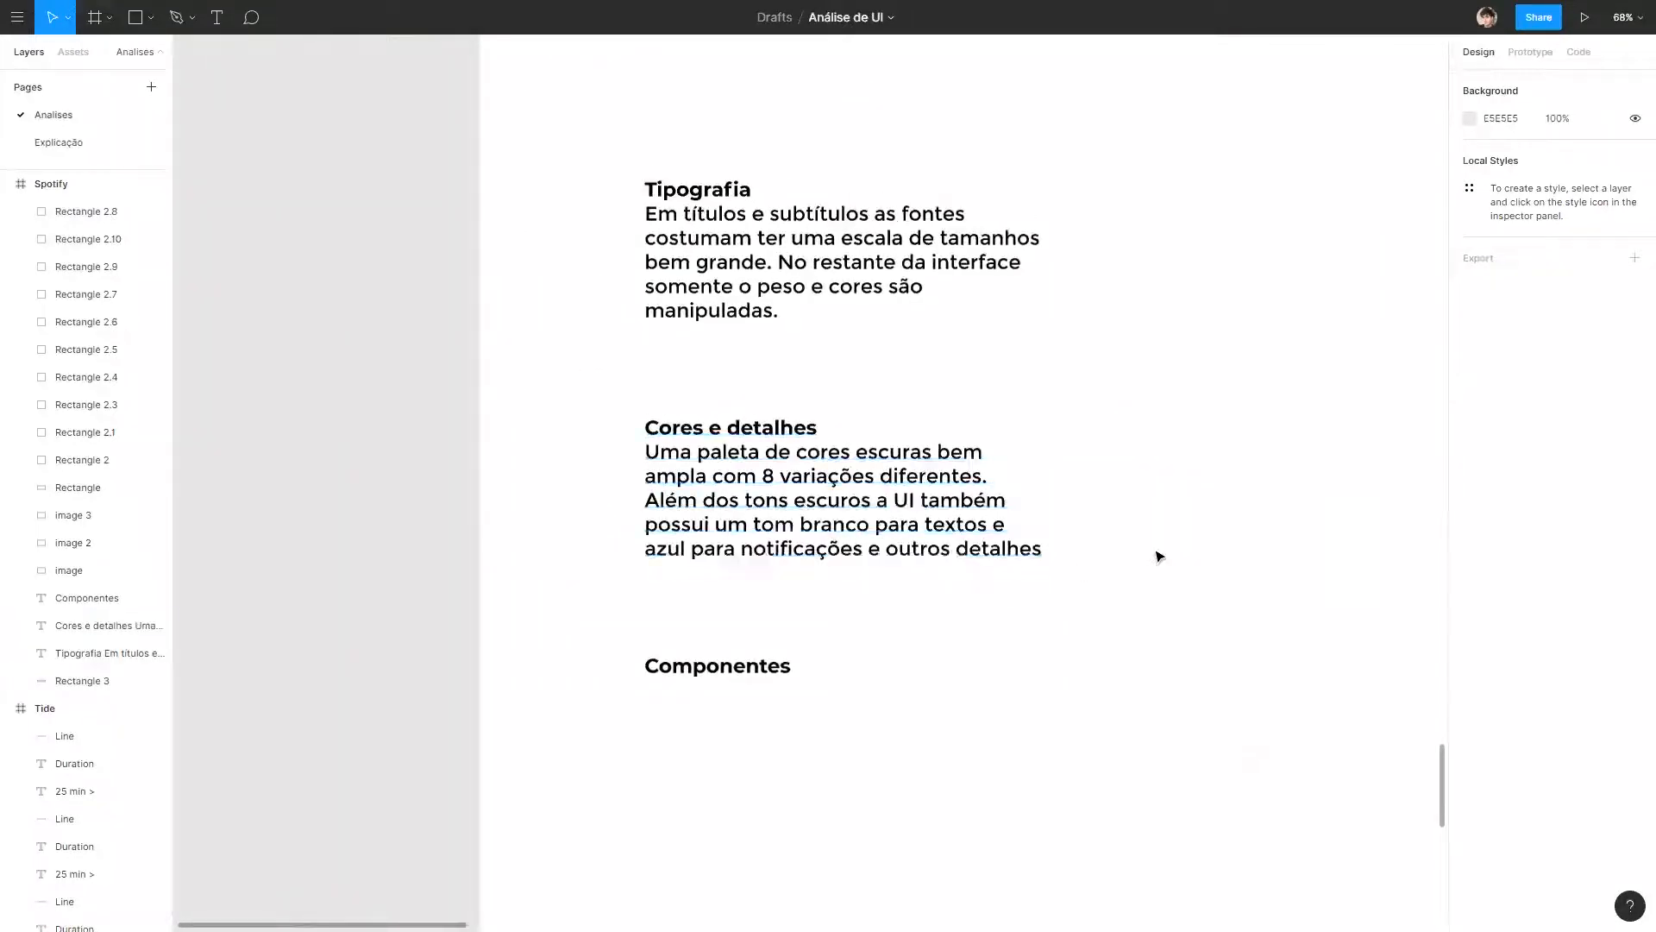
pyautogui.scroll(-3, 1194, 569)
pyautogui.moveTo(1241, 570); pyautogui.dragTo(453, 623)
pyautogui.scroll(-3, 725, 571)
pyautogui.scroll(-2, 725, 570)
pyautogui.scroll(5, 790, 535)
pyautogui.scroll(1, 915, 502)
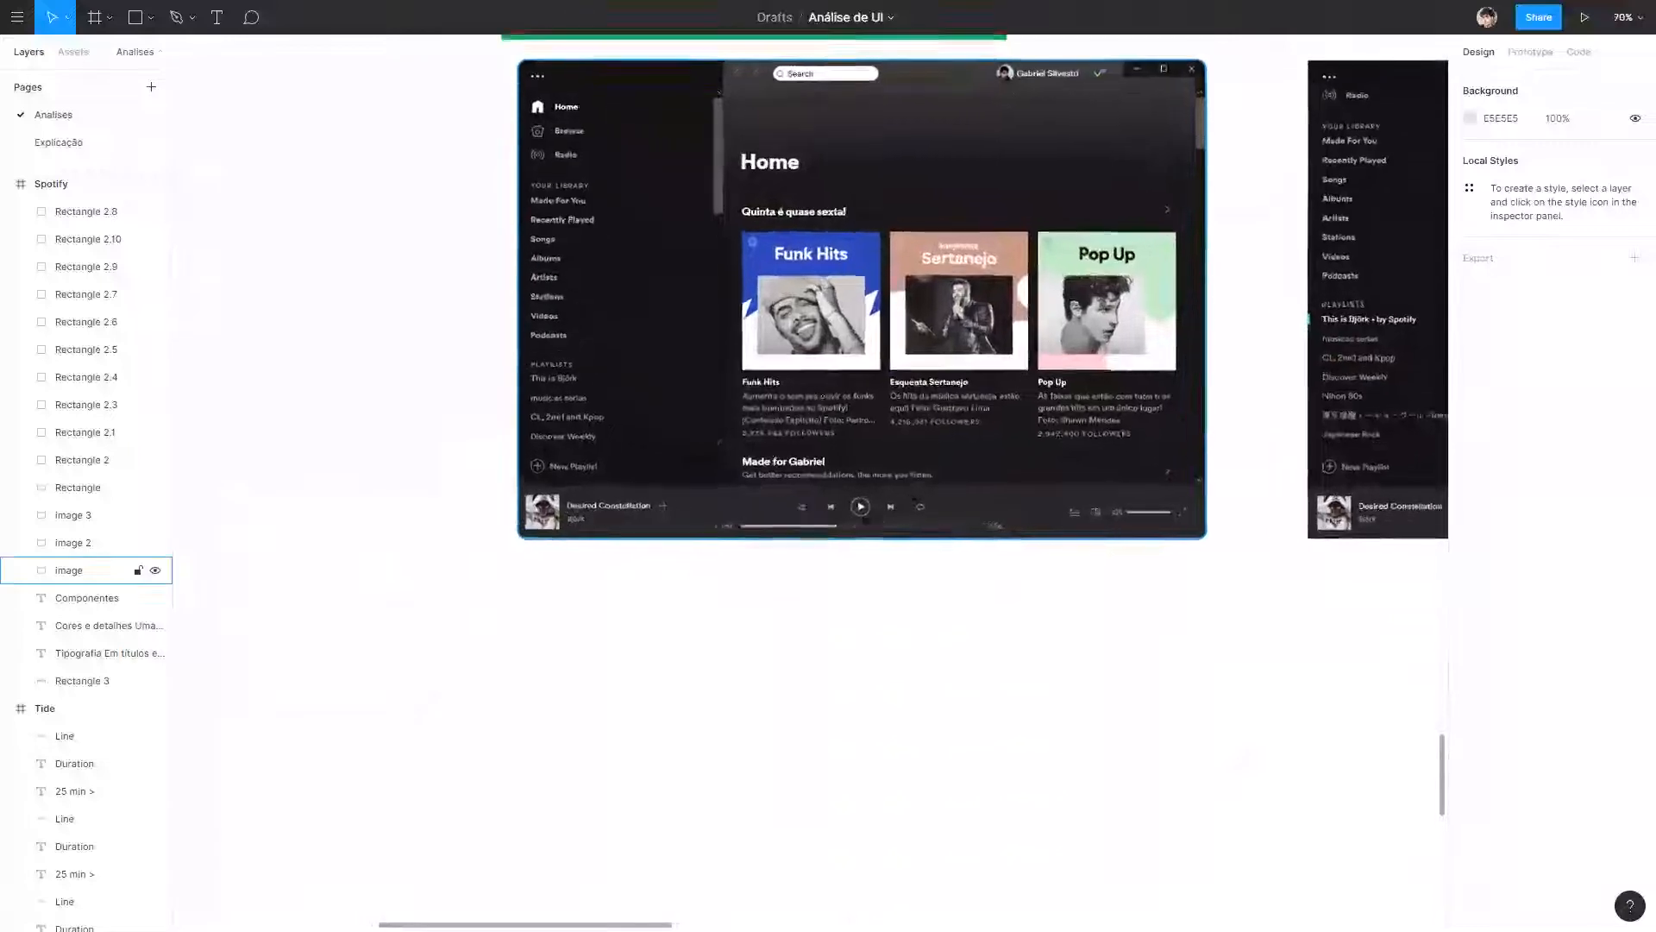
pyautogui.scroll(5, 902, 547)
pyautogui.scroll(-6, 898, 518)
pyautogui.scroll(-2, 906, 508)
pyautogui.scroll(7, 910, 496)
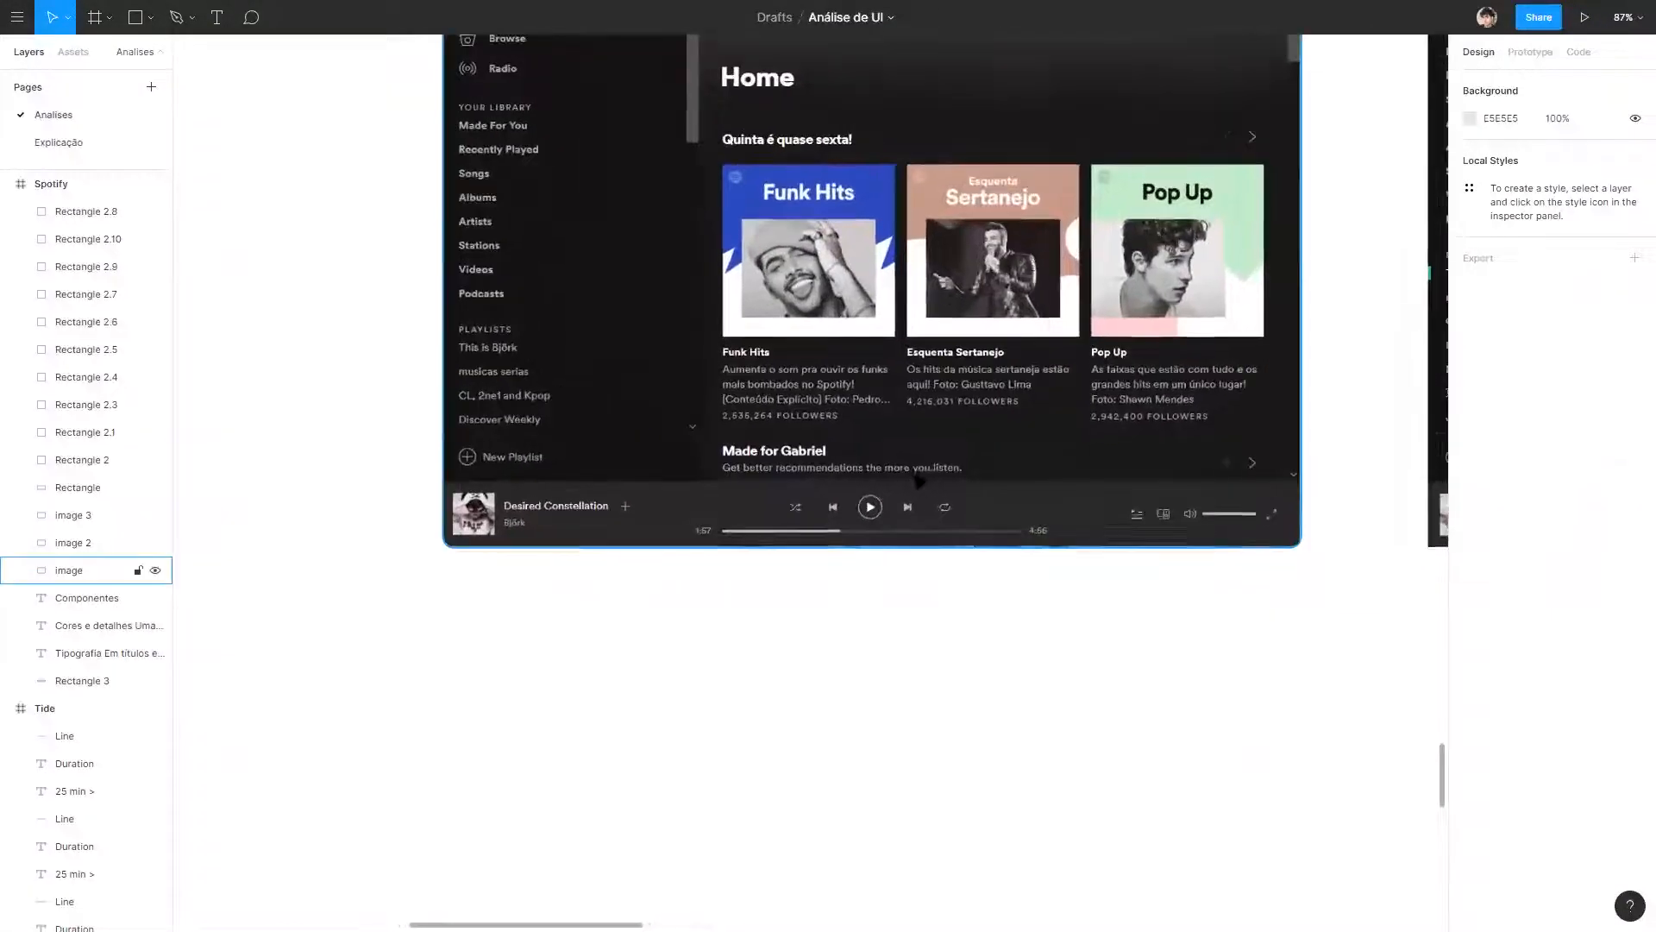
pyautogui.scroll(3, 920, 480)
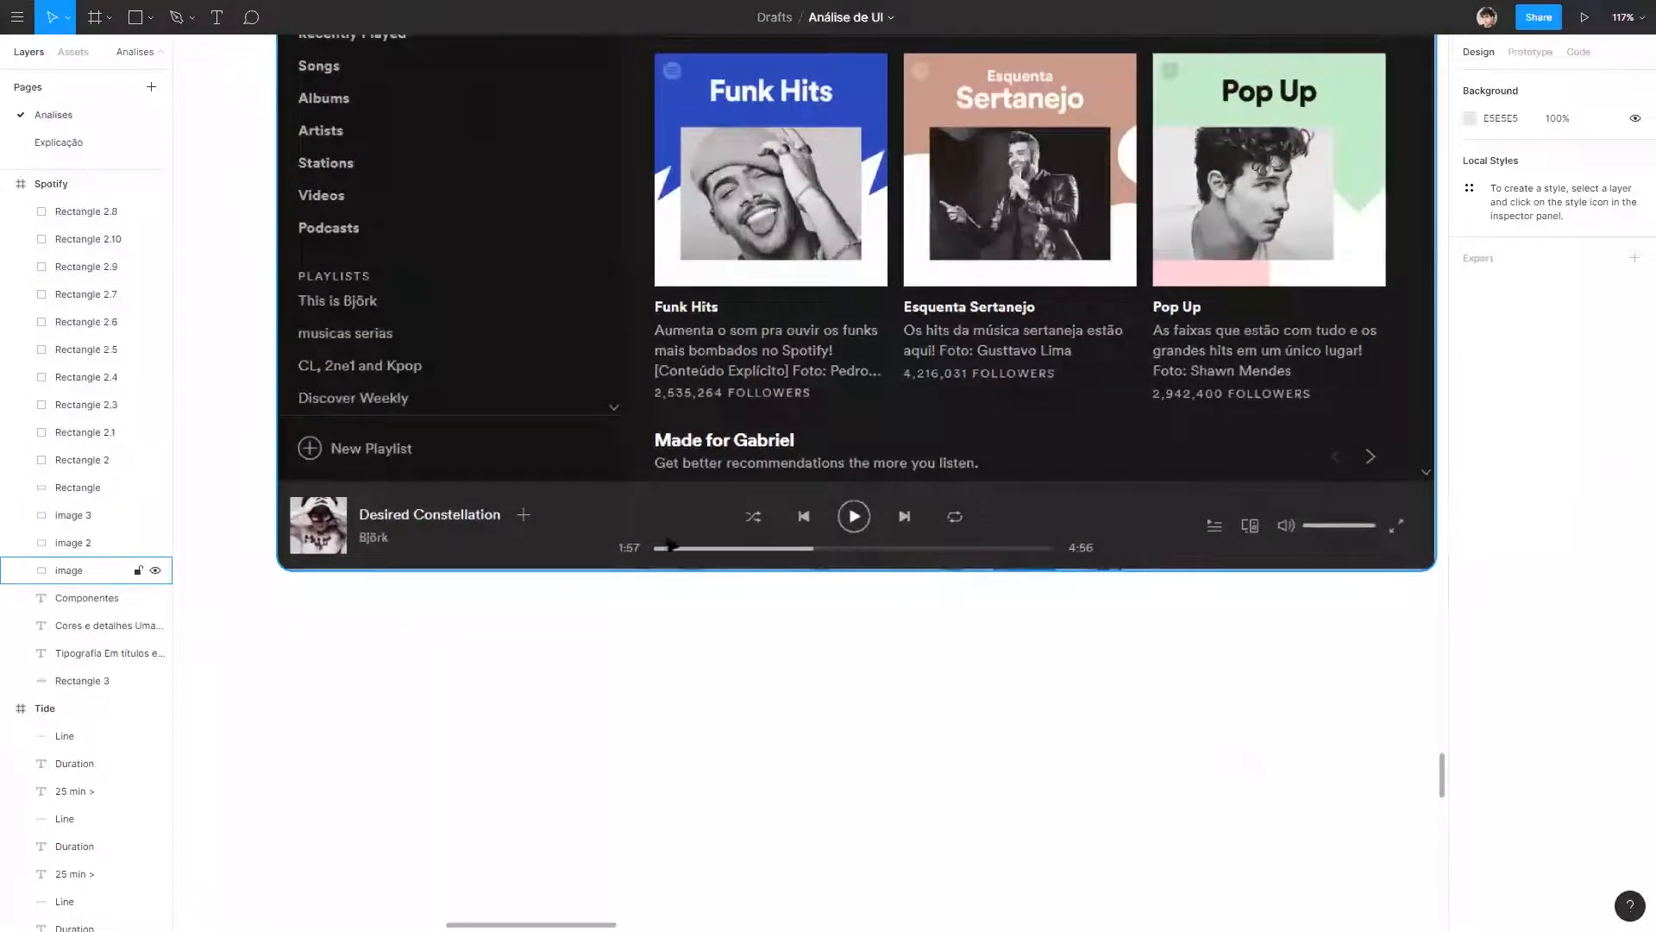
# Circle the plus icon beside the song title with a 42 × 42 ellipse, no fill and a 1 px red FF0606 stroke.
pyautogui.moveTo(667, 543); pyautogui.dragTo(779, 651)
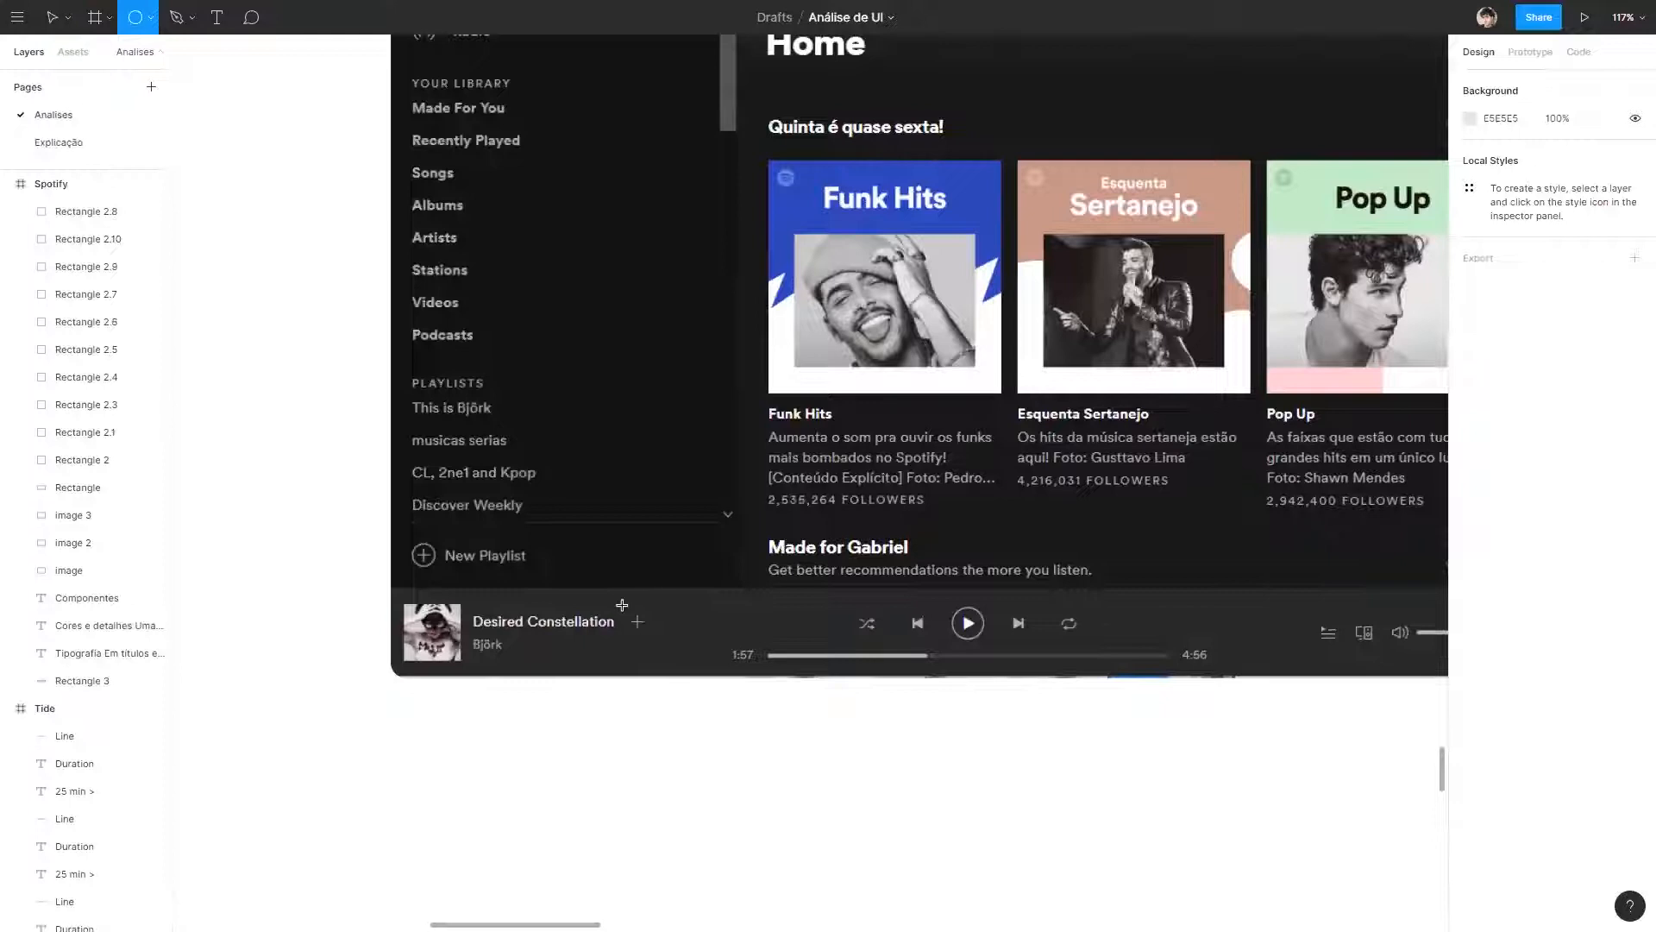
pyautogui.moveTo(622, 604); pyautogui.dragTo(664, 645)
pyautogui.click(1634, 501)
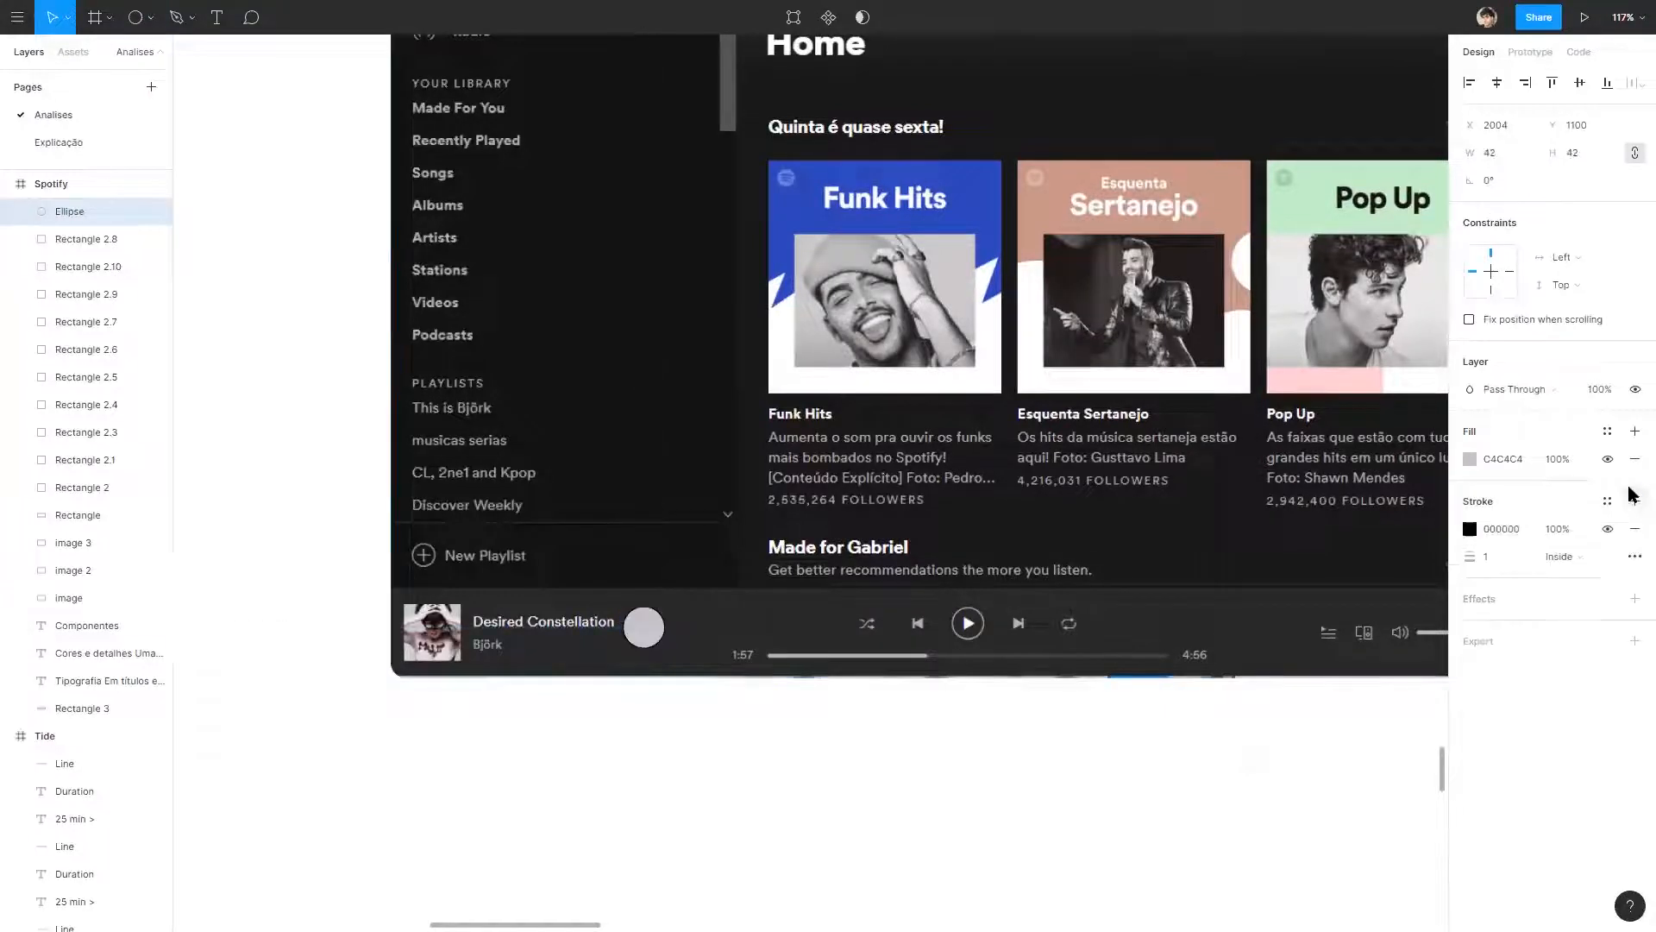
pyautogui.click(1634, 459)
pyautogui.click(1470, 501)
pyautogui.click(1428, 502)
pyautogui.click(681, 848)
# Duplicate the red circle over the player bar's playback controls and widen the copy to enclose all five icons.
pyautogui.moveTo(667, 655); pyautogui.dragTo(1136, 630)
pyautogui.click(1098, 806)
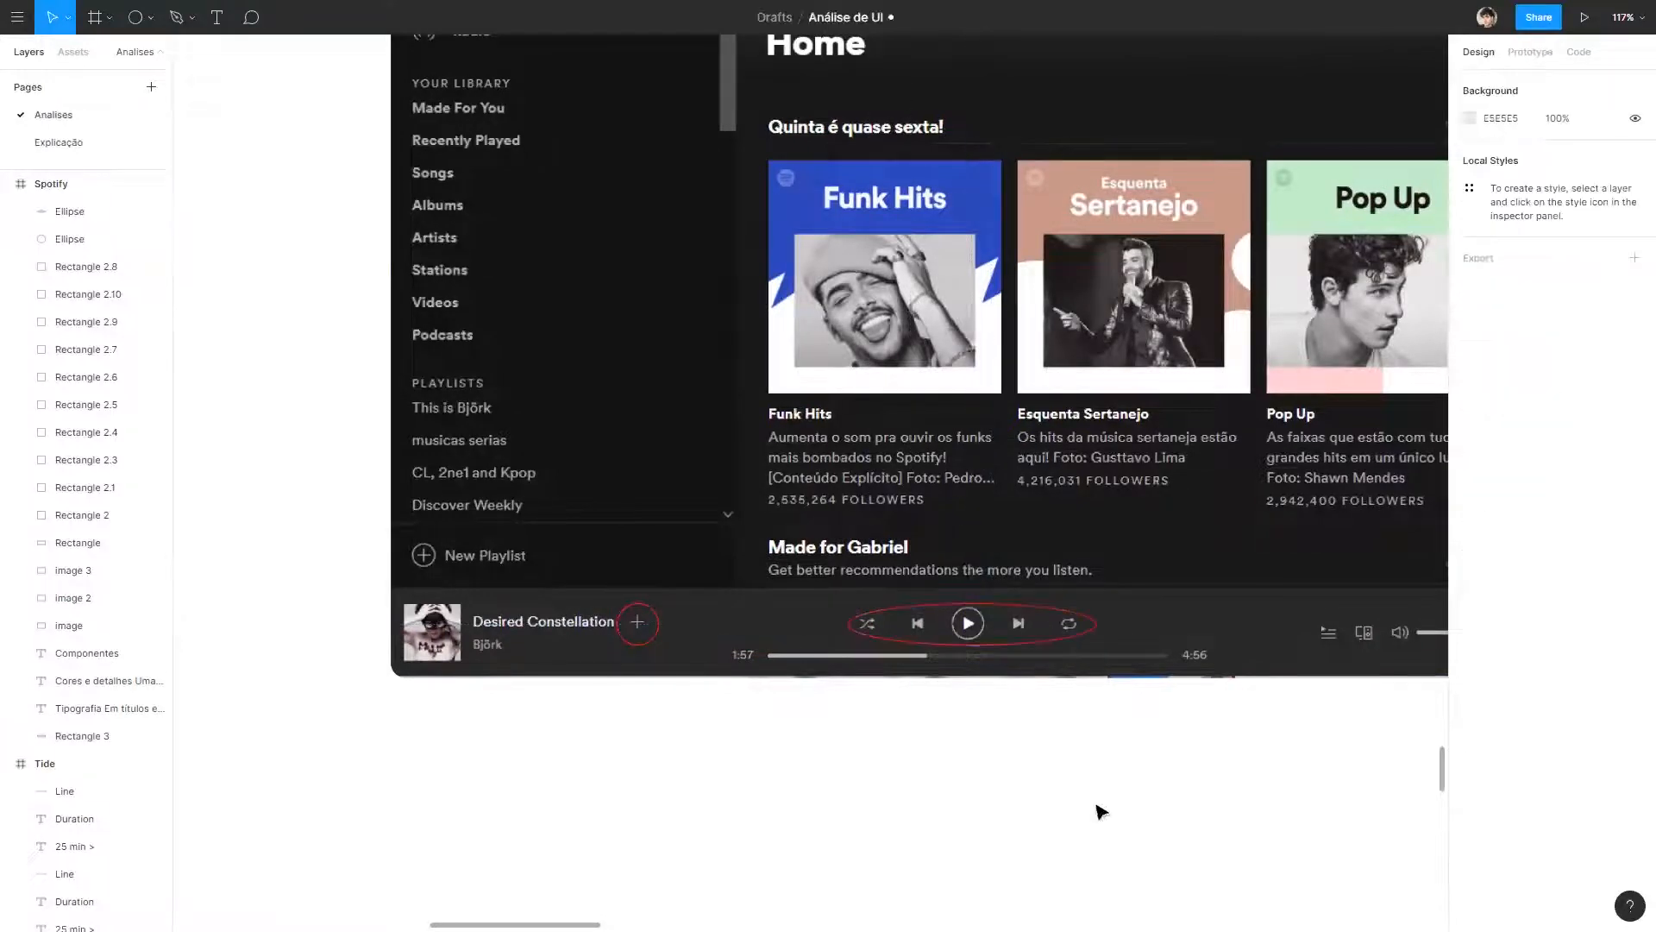
pyautogui.hscroll(5, 1098, 805)
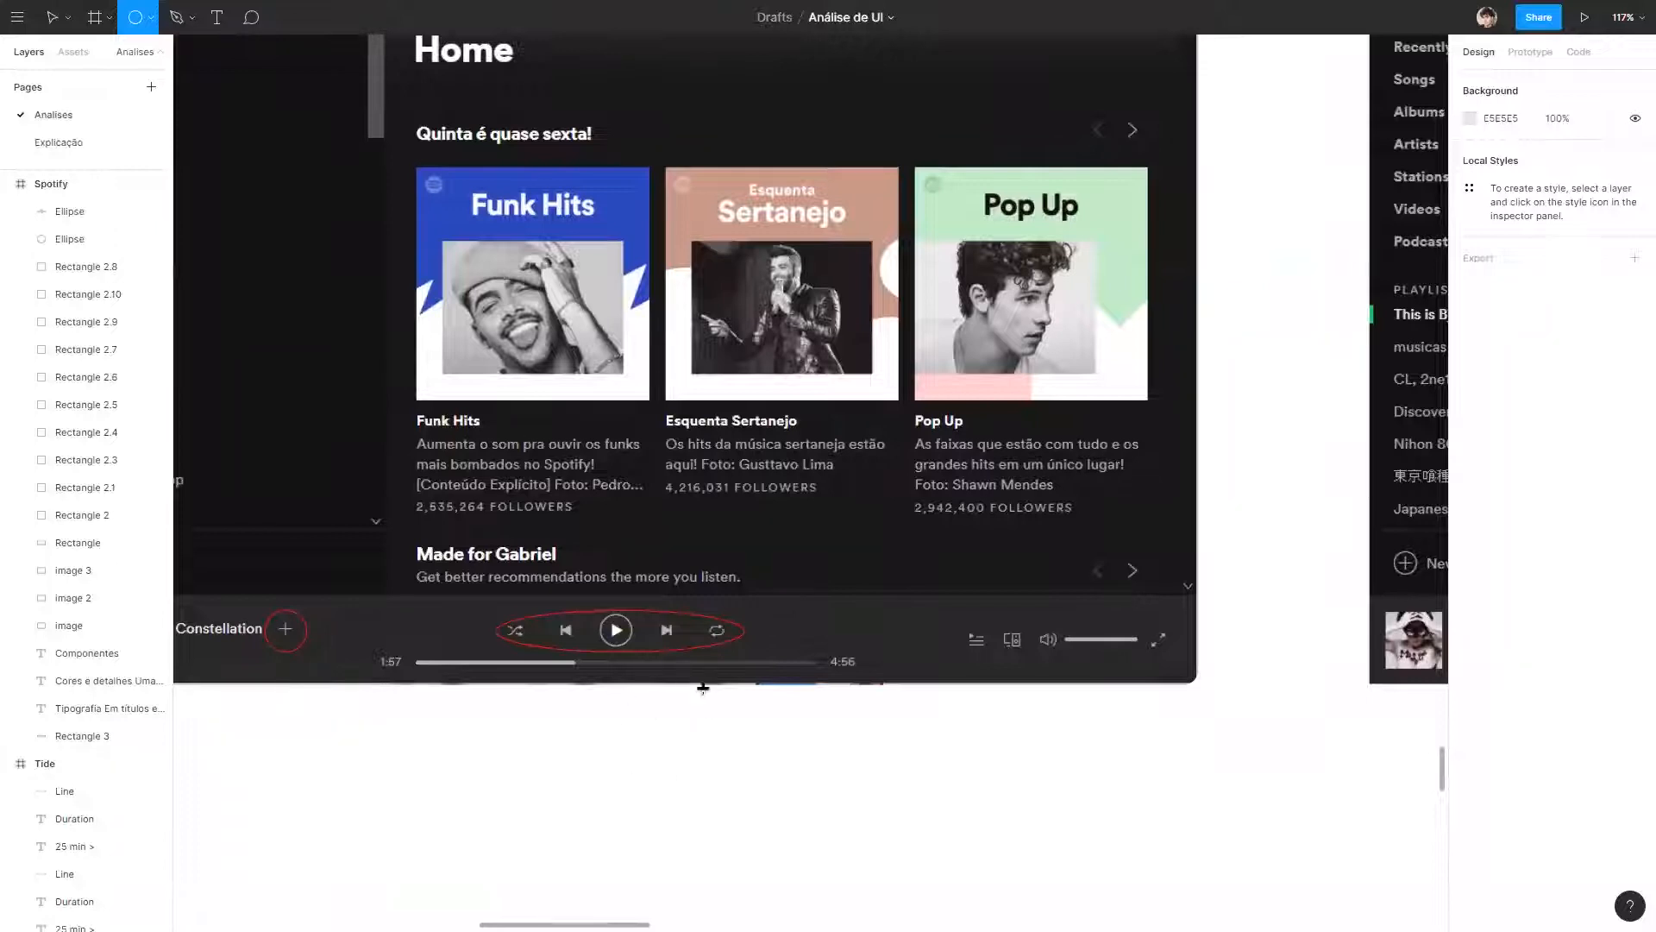
pyautogui.press('v')
# Add copies of the ellipse around the player bar's queue and volume controls and around the "Quinta é quase sexta!" arrows, the latter 76 × 42.
pyautogui.moveTo(716, 651); pyautogui.dragTo(1150, 119)
pyautogui.click(1287, 231)
pyautogui.moveTo(941, 134); pyautogui.dragTo(1078, 134)
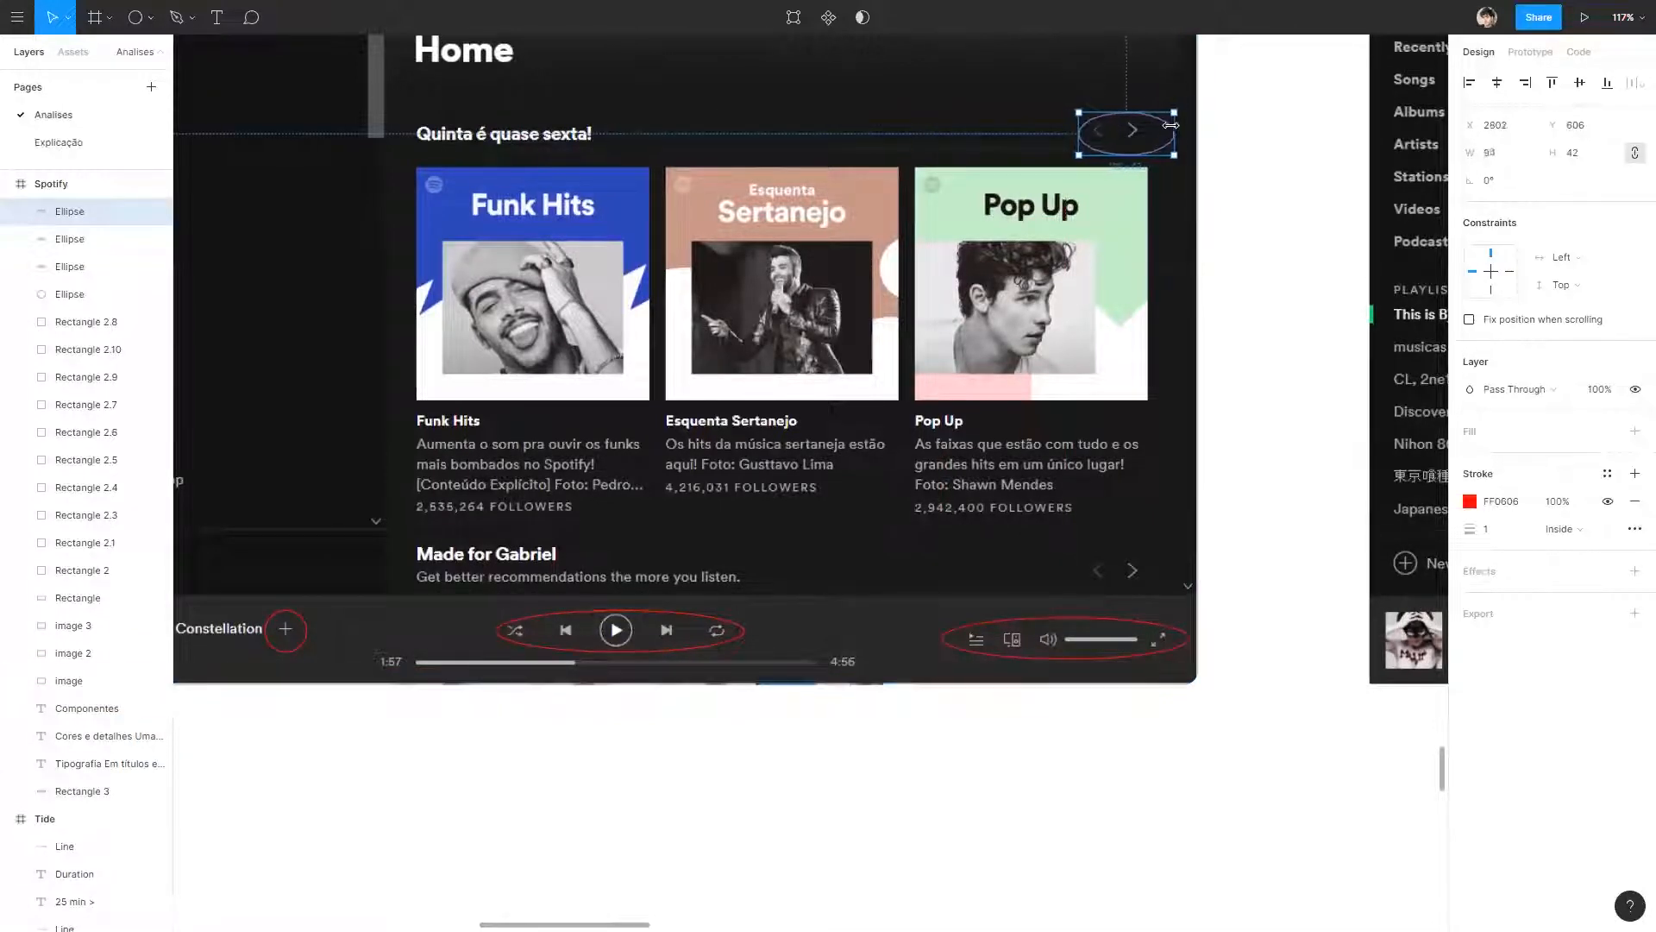
pyautogui.click(1260, 200)
pyautogui.scroll(3, 1207, 198)
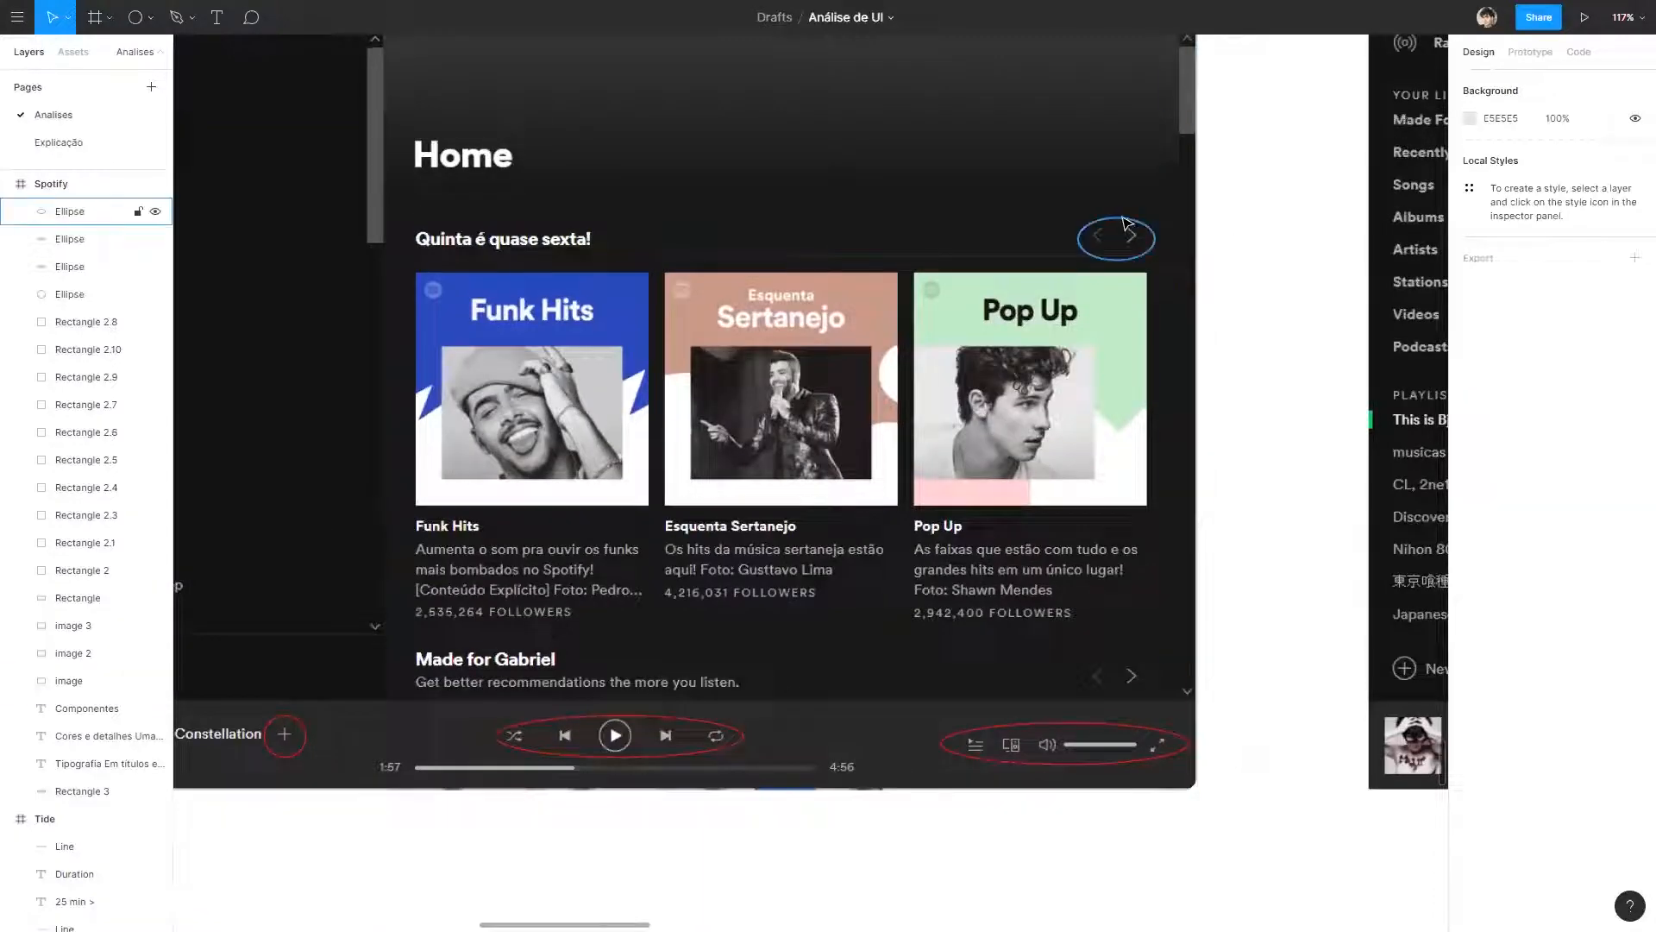
pyautogui.click(1127, 226)
pyautogui.moveTo(1126, 212); pyautogui.dragTo(1129, 211)
pyautogui.scroll(-3, 1121, 302)
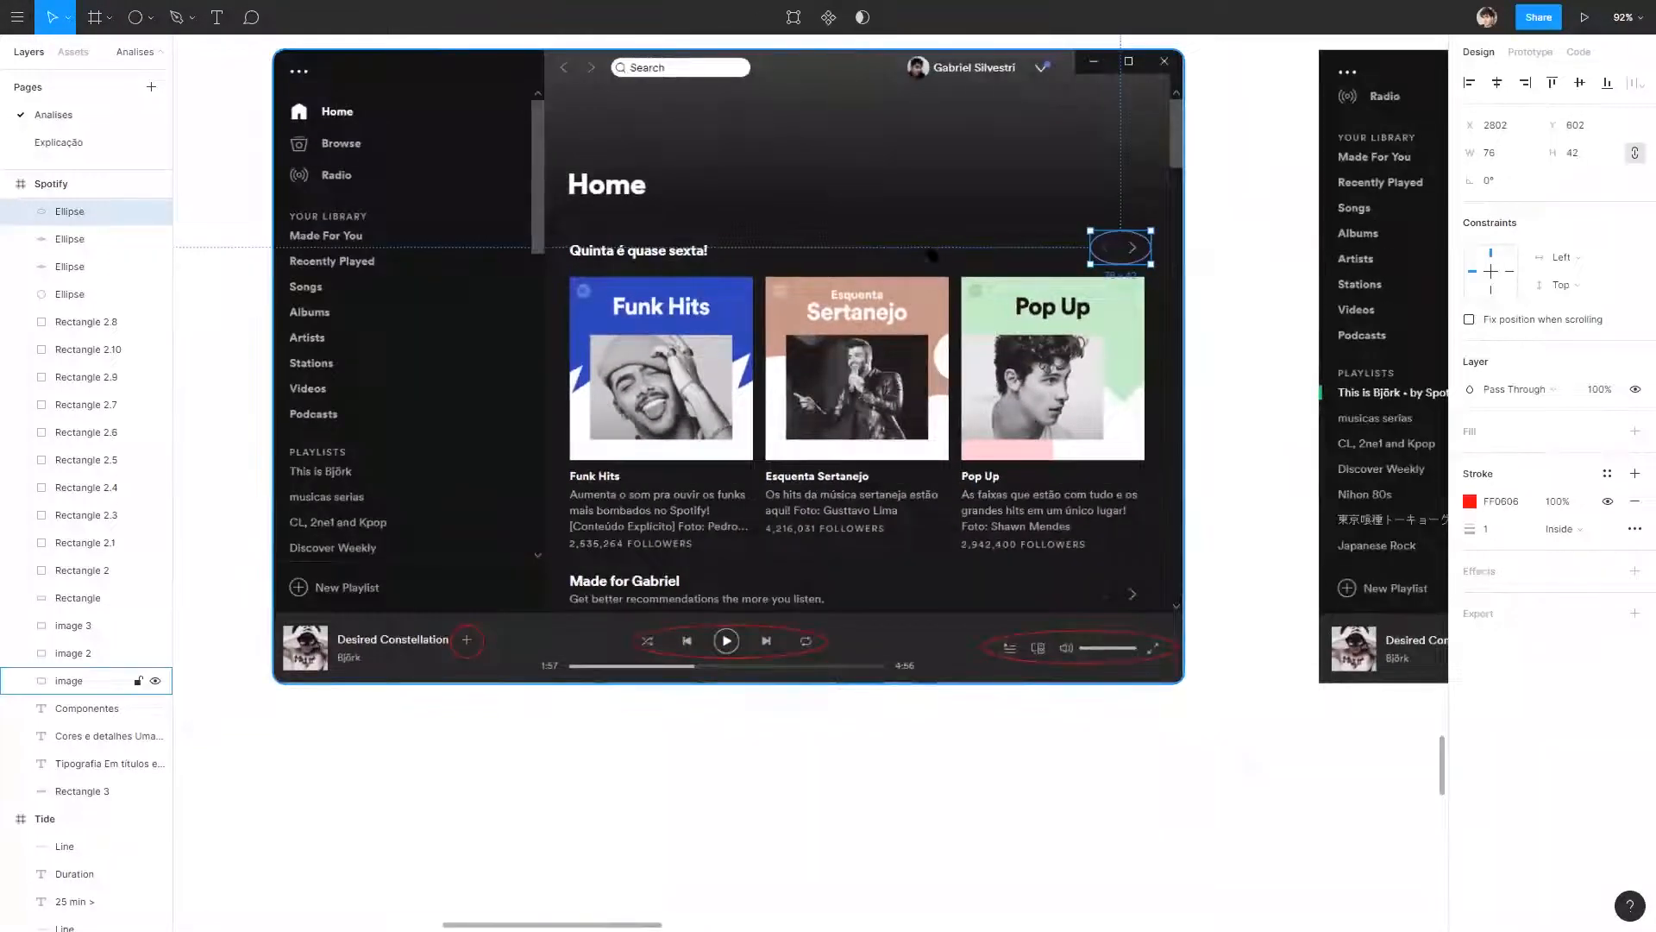
# Move the playlist screenshot's red rectangle down onto the Play, Following and more-options buttons and narrow it to fit around them.
pyautogui.click(230, 101)
pyautogui.moveTo(820, 257); pyautogui.dragTo(303, 255)
pyautogui.moveTo(945, 370); pyautogui.dragTo(409, 366)
pyautogui.click(602, 118)
pyautogui.moveTo(601, 118); pyautogui.dragTo(601, 239)
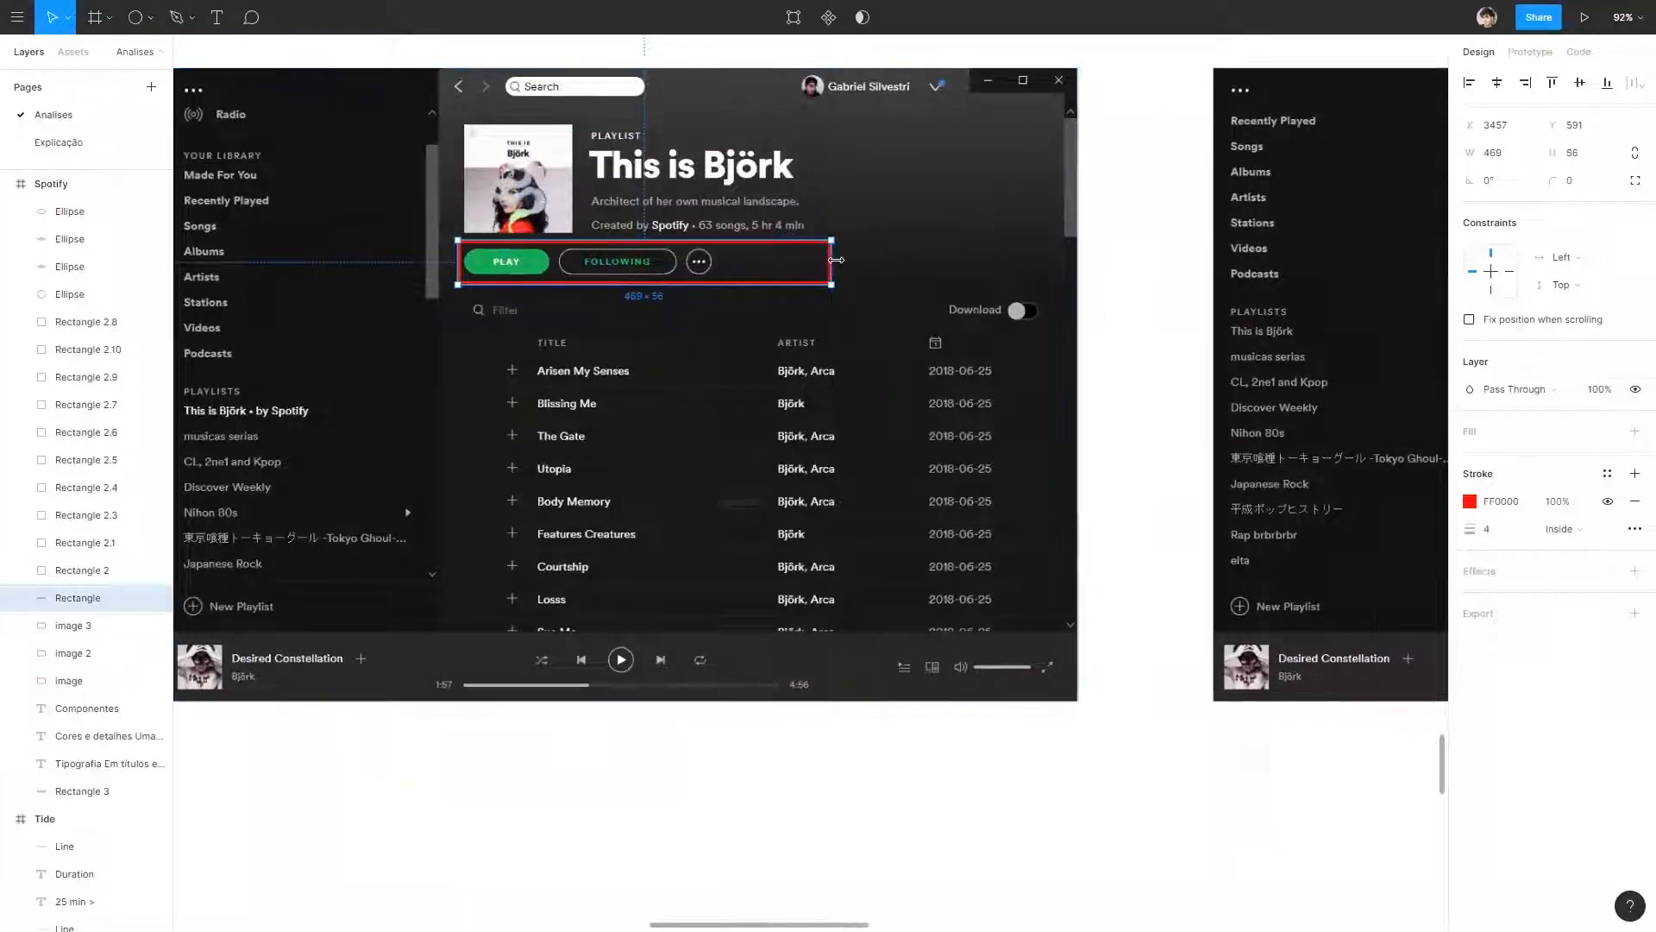
pyautogui.moveTo(736, 261); pyautogui.dragTo(727, 262)
pyautogui.click(617, 397)
pyautogui.click(1150, 238)
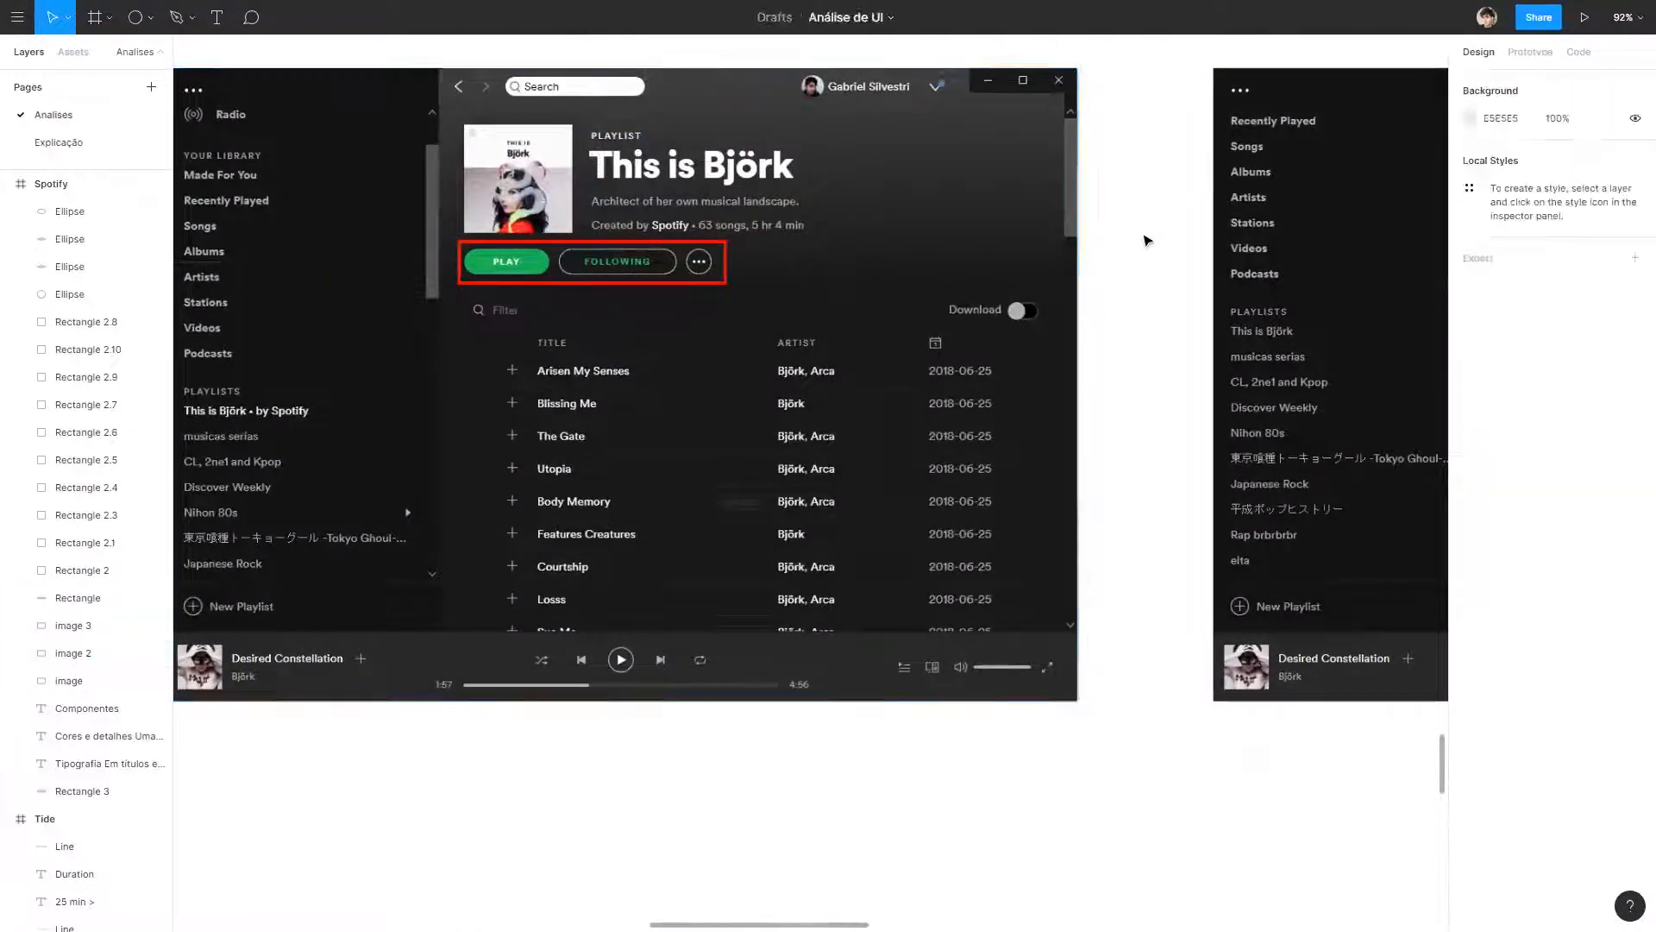
# Copy the red rectangle around the artist screenshot's Play, Follow and more-options buttons, and fit another copy around SHOW 5 MORE.
pyautogui.hscroll(-1, 859, 140)
pyautogui.scroll(2, 540, 357)
pyautogui.hscroll(-1, 540, 357)
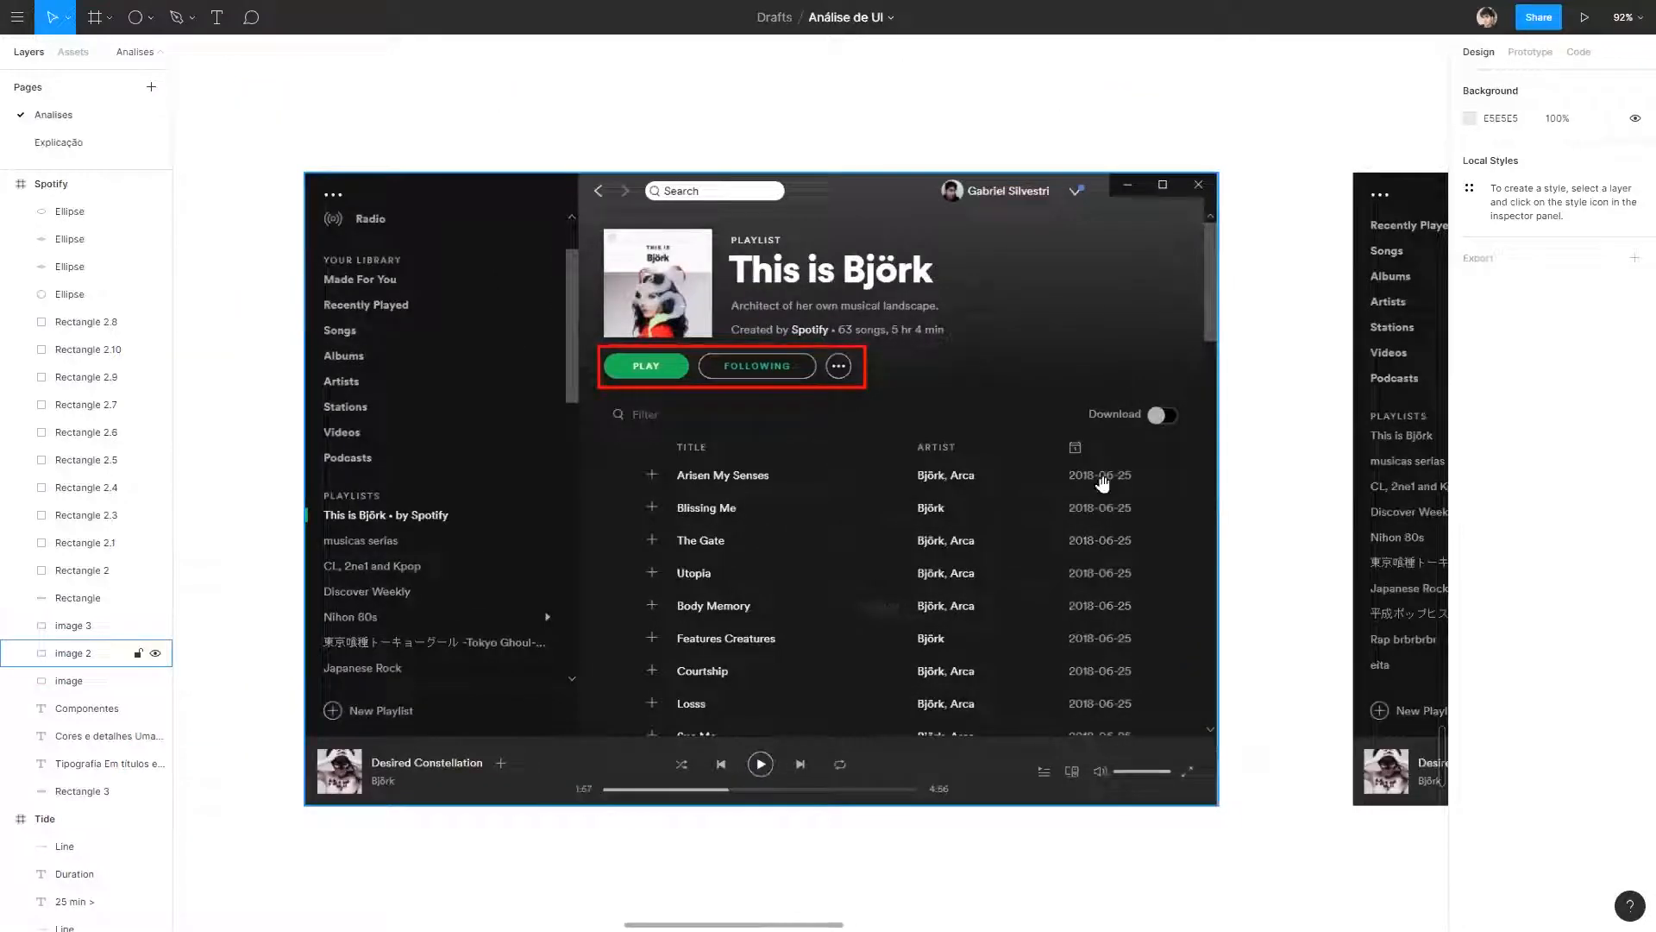
pyautogui.hscroll(10, 1102, 483)
pyautogui.scroll(-1, 1102, 483)
pyautogui.hscroll(-6, 467, 284)
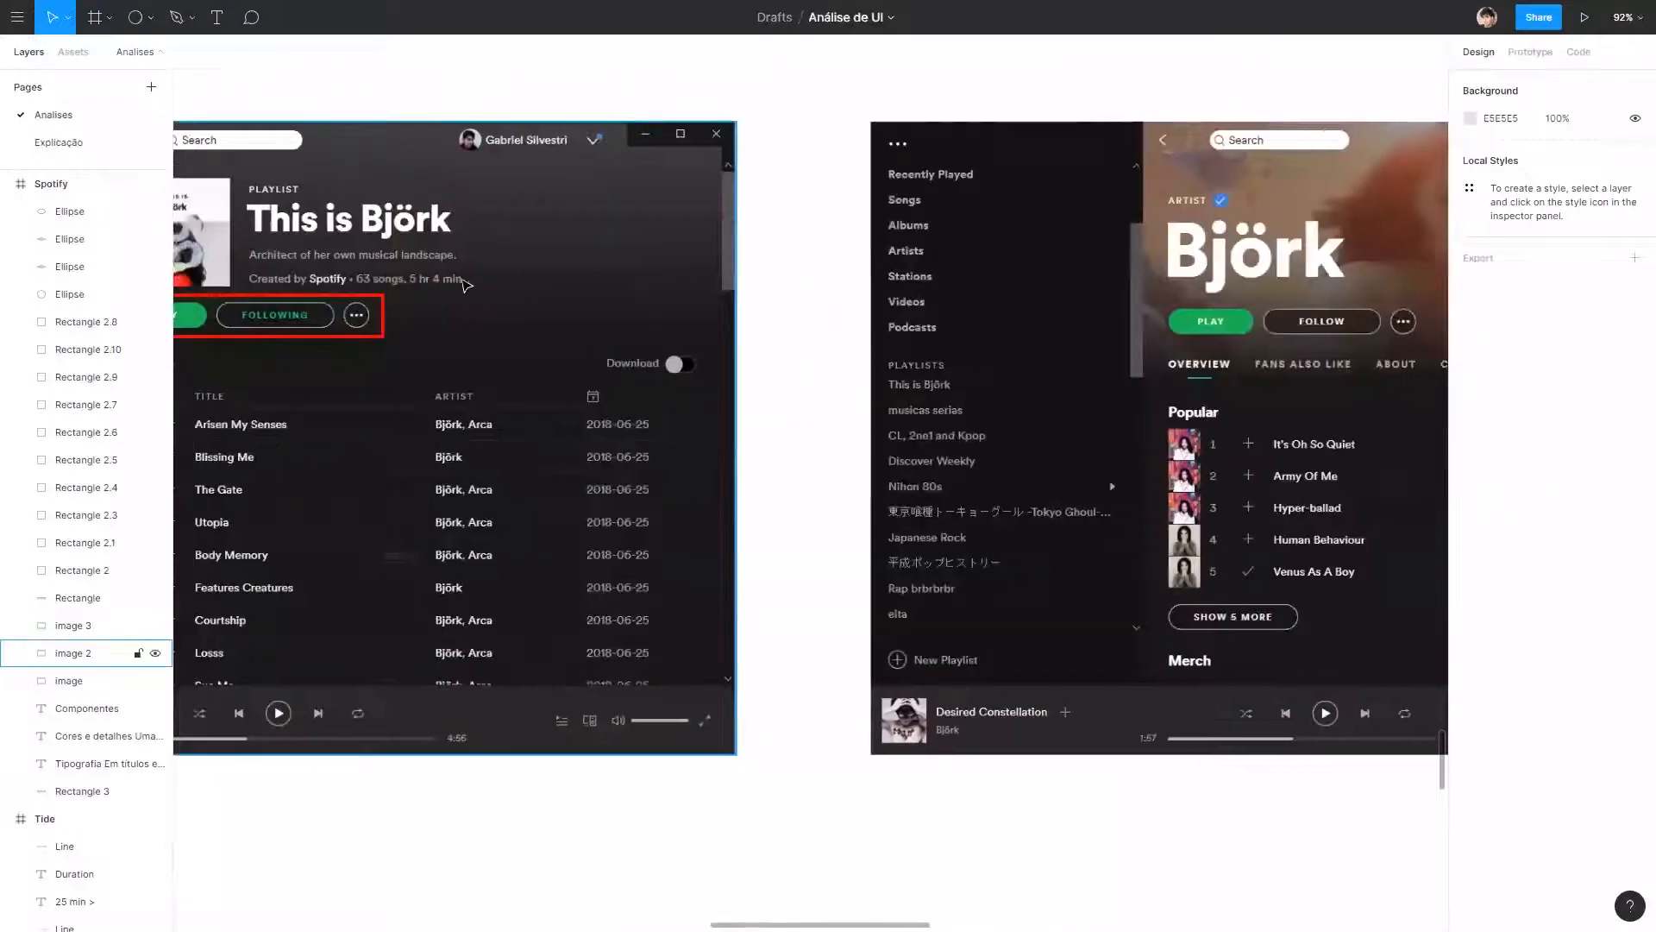
pyautogui.keyDown('alt'); pyautogui.moveTo(385, 314); pyautogui.dragTo(1299, 322); pyautogui.keyUp('alt')
pyautogui.moveTo(1320, 381); pyautogui.dragTo(982, 538)
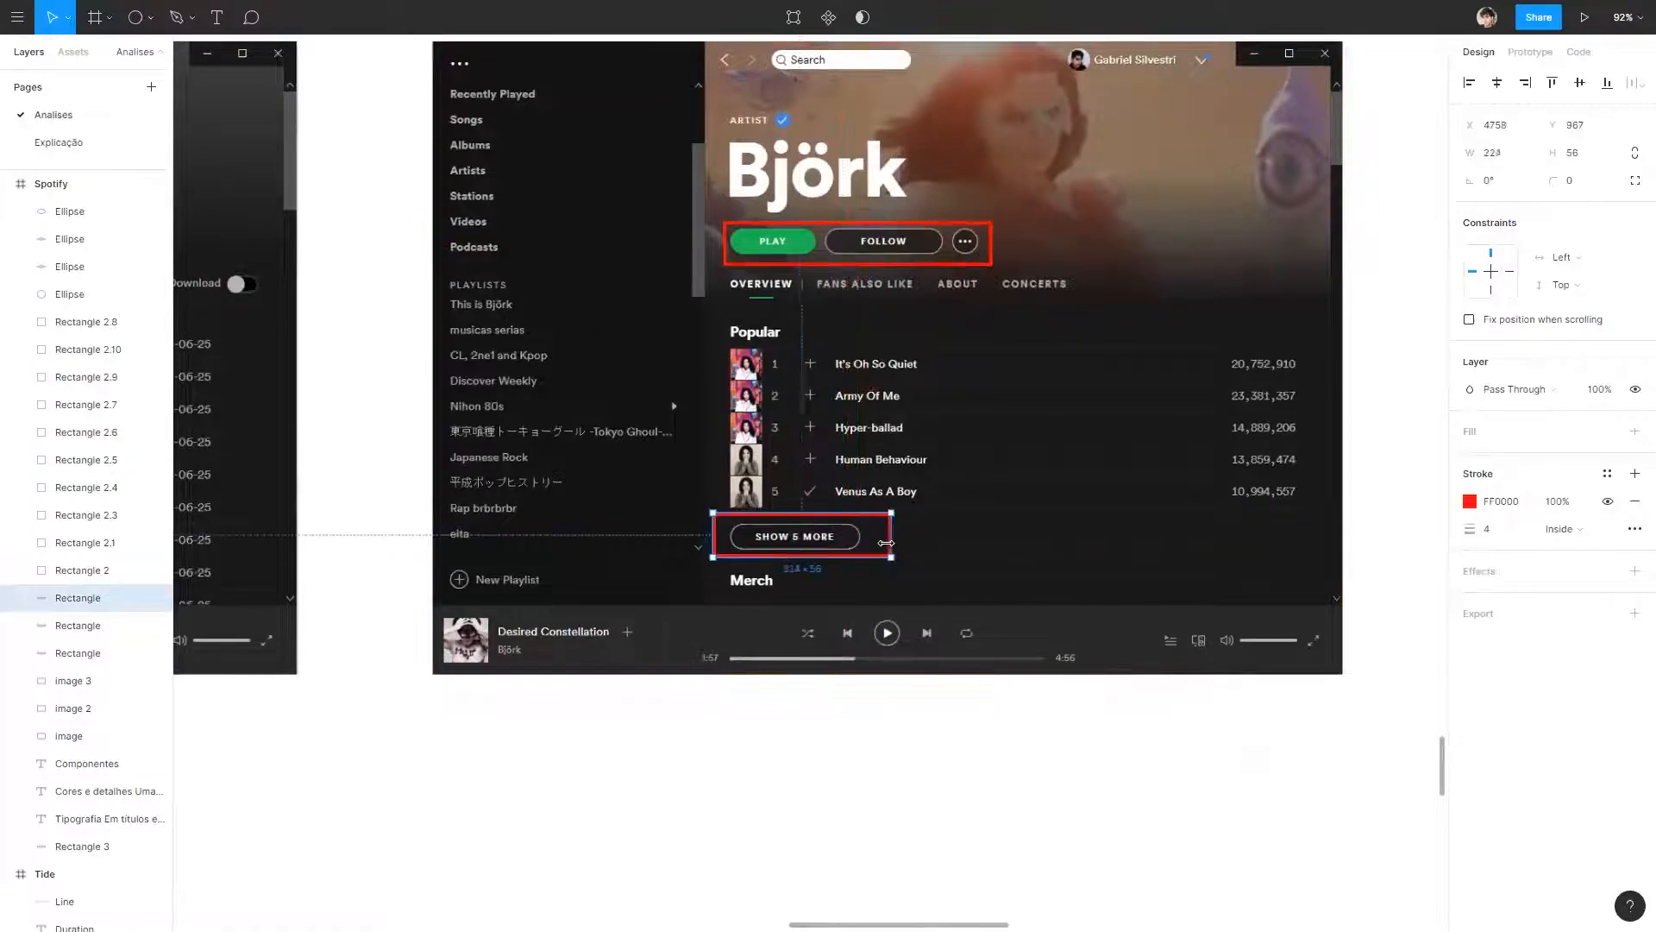
pyautogui.click(1053, 780)
# Review the typography, colour and component notes against the outlined components in the three Spotify screenshots.
pyautogui.scroll(-5, 811, 716)
pyautogui.moveTo(503, 791); pyautogui.dragTo(1256, 706)
pyautogui.scroll(2, 621, 724)
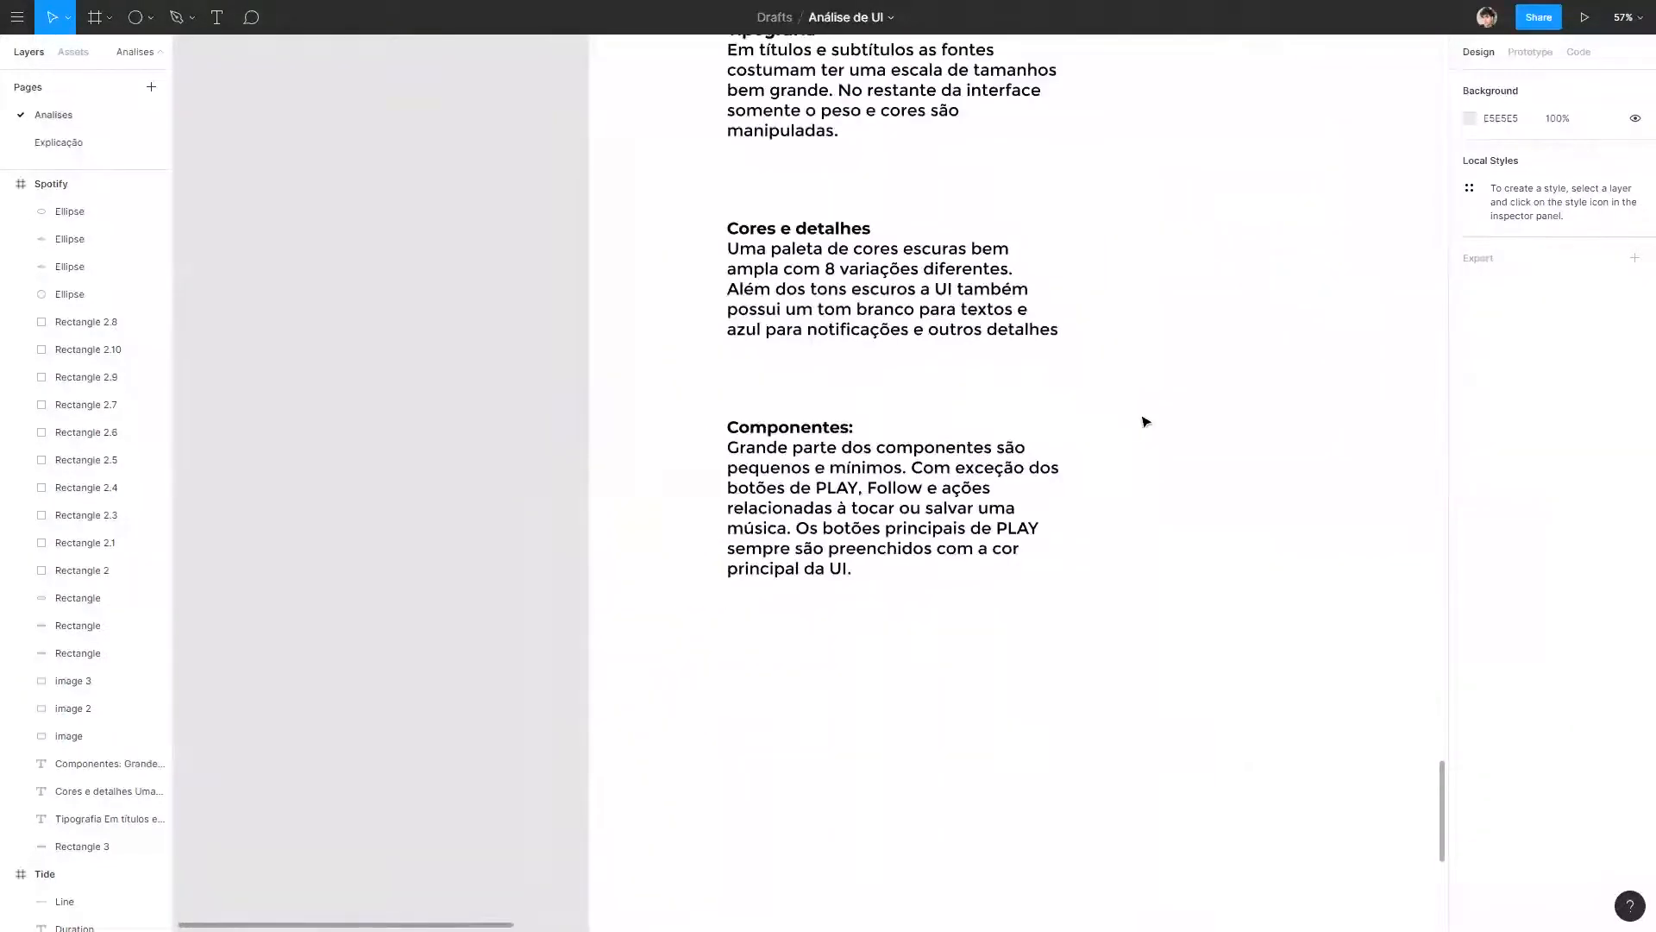
pyautogui.moveTo(1072, 401); pyautogui.dragTo(668, 440)
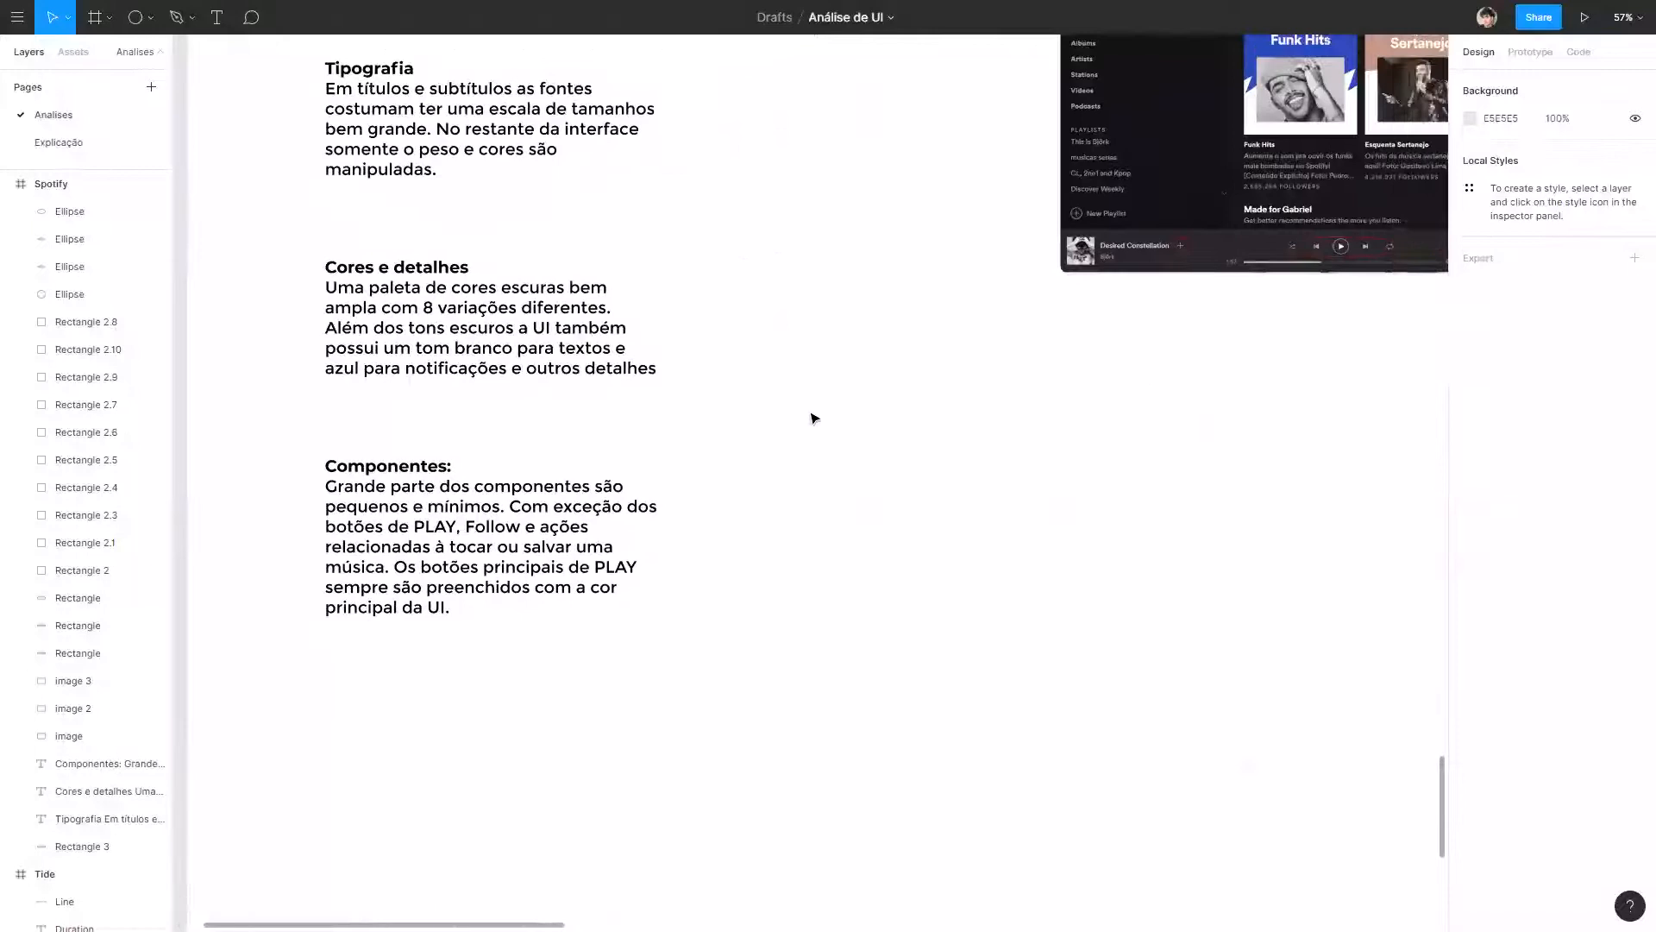
pyautogui.hscroll(2, 802, 432)
pyautogui.hscroll(-5, 531, 681)
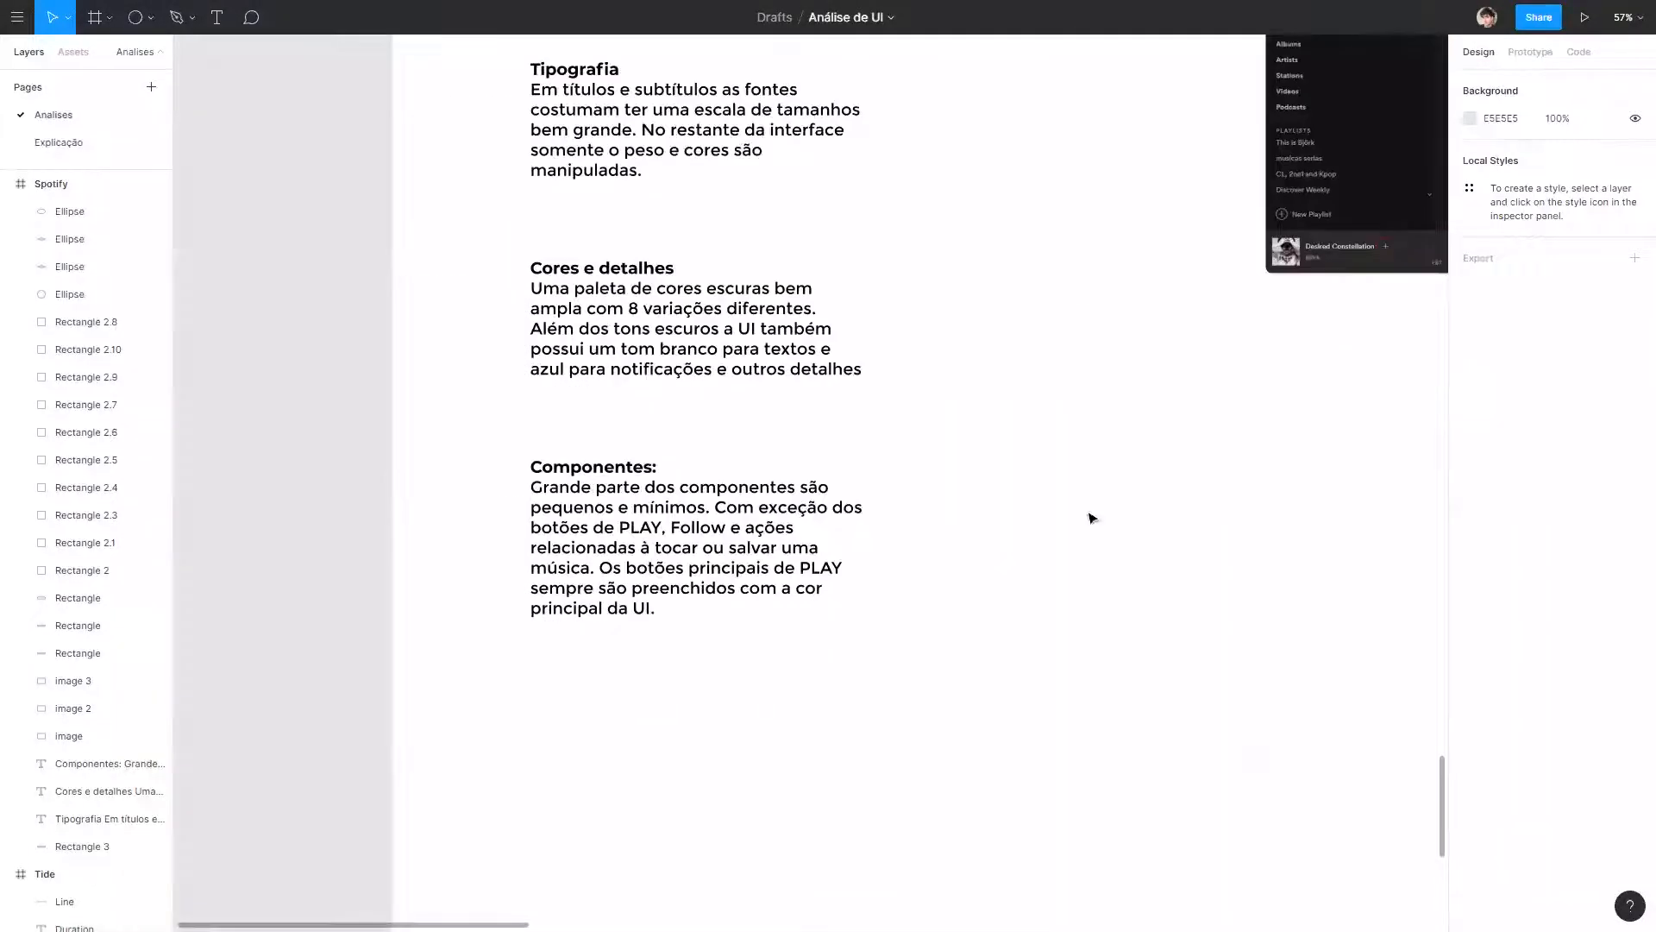
pyautogui.moveTo(1219, 441); pyautogui.dragTo(1009, 540)
pyautogui.moveTo(1259, 438); pyautogui.dragTo(246, 536)
pyautogui.moveTo(1180, 212); pyautogui.dragTo(270, 283)
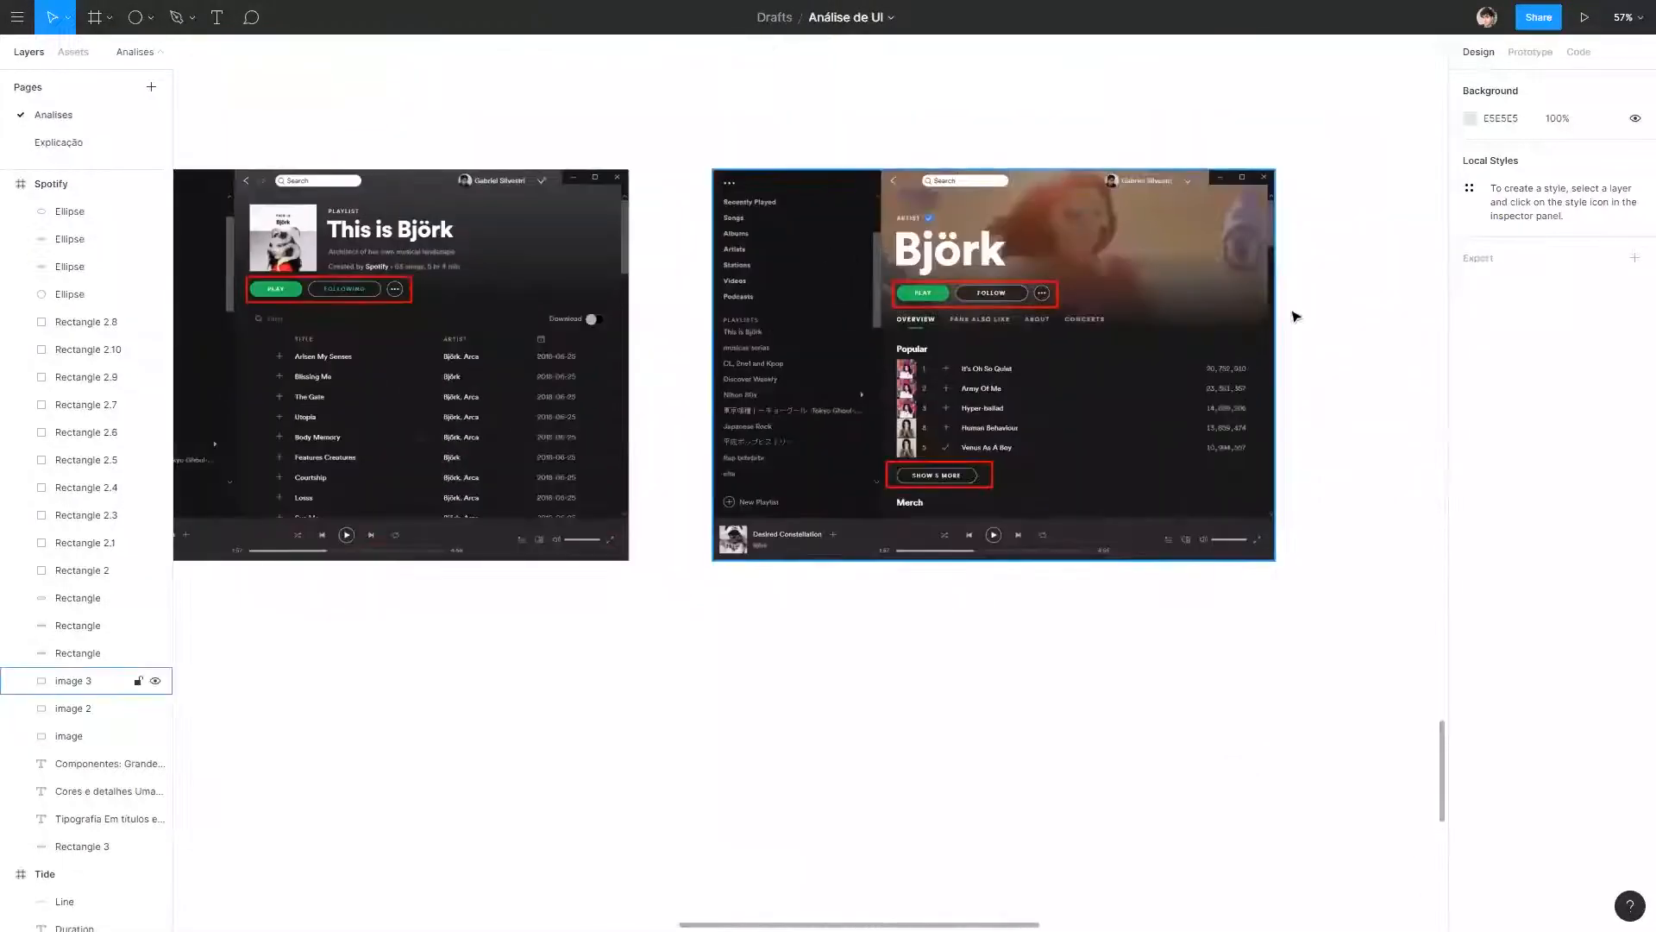
pyautogui.moveTo(414, 448); pyautogui.dragTo(1293, 233)
pyautogui.moveTo(254, 566); pyautogui.dragTo(1110, 456)
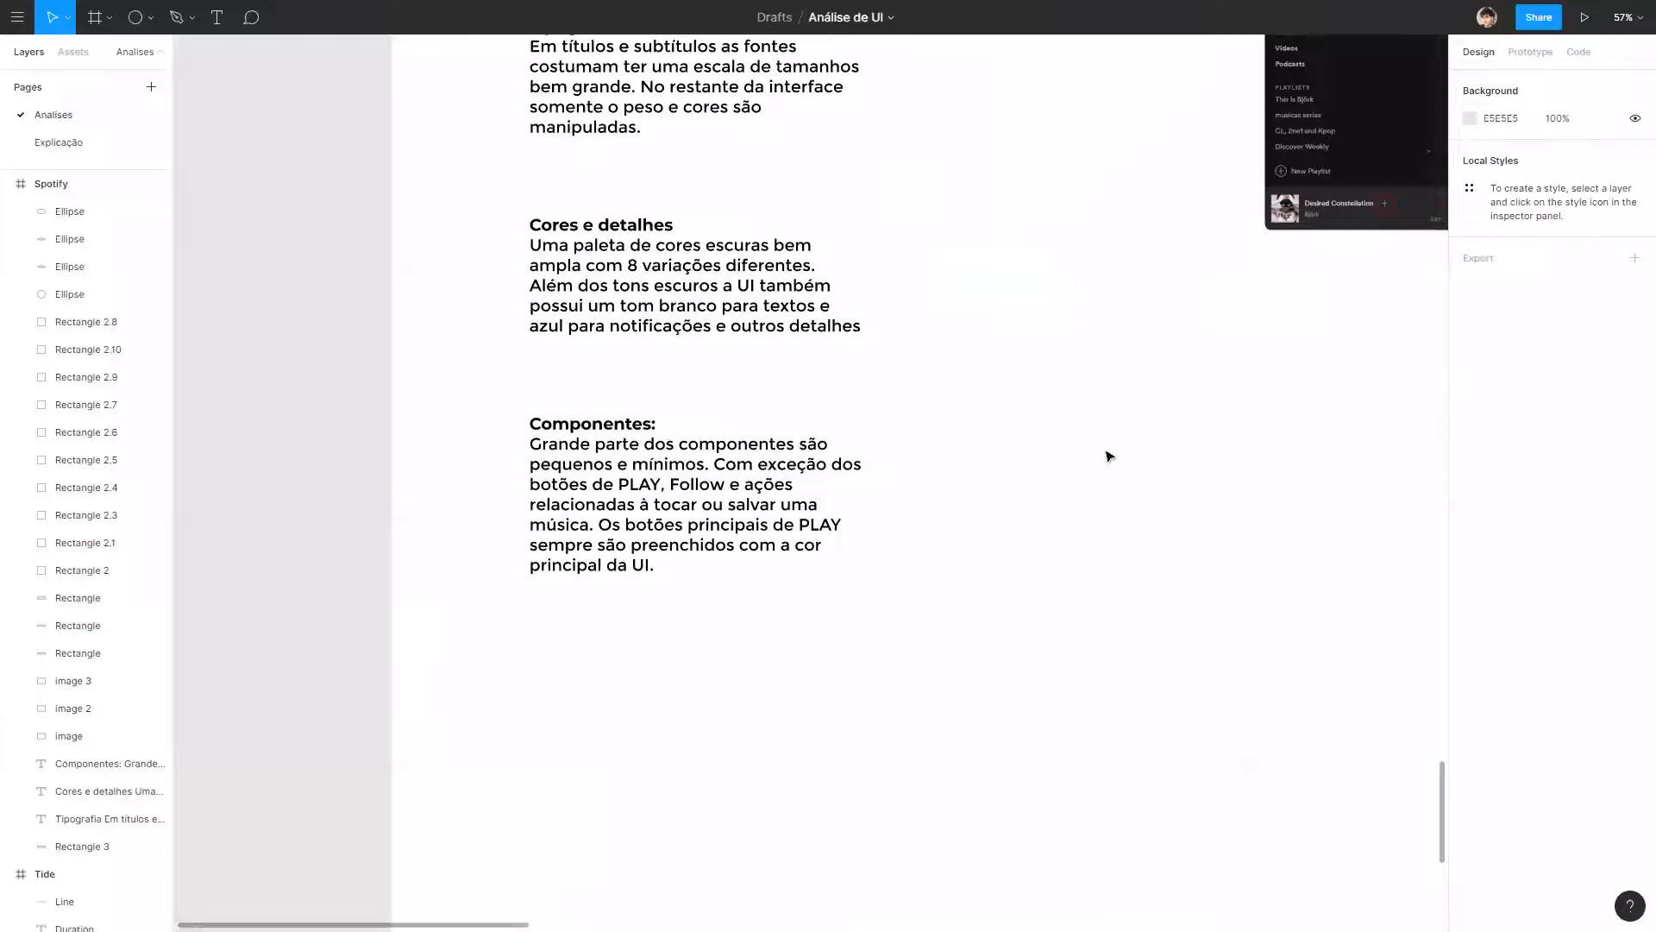
pyautogui.moveTo(1264, 263); pyautogui.dragTo(558, 567)
pyautogui.moveTo(1225, 645); pyautogui.dragTo(582, 580)
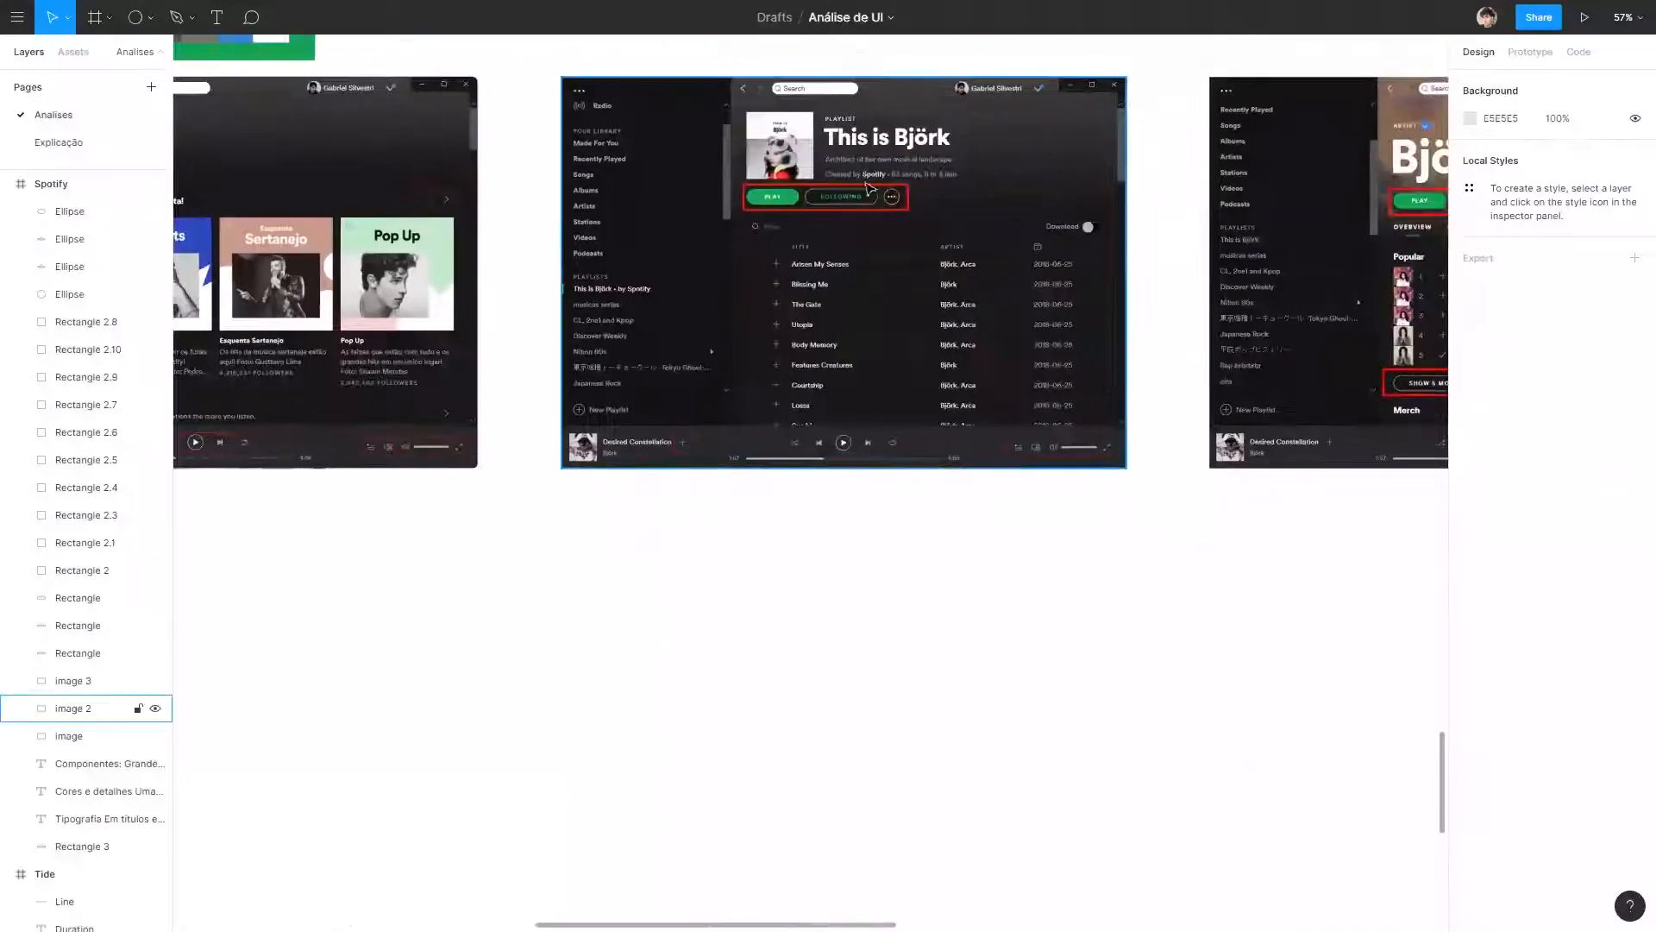
# Examine the outlined buttons on the playlist and artist screenshots up close and compare them with the home screenshot.
pyautogui.scroll(10, 857, 326)
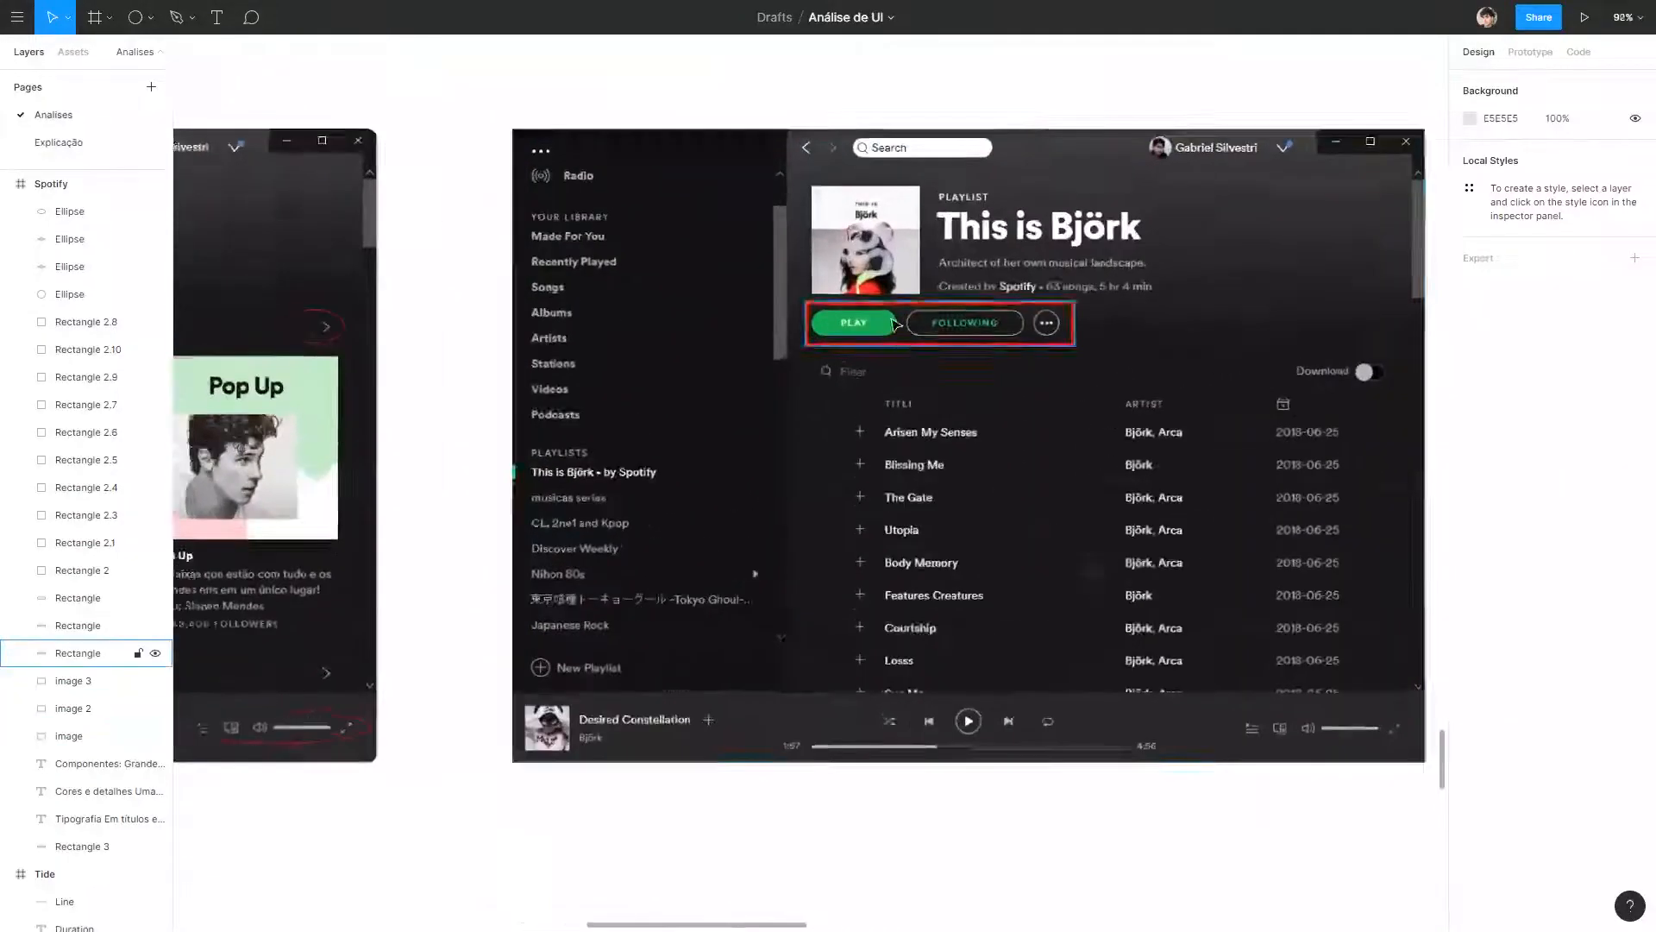
pyautogui.scroll(-10, 856, 326)
pyautogui.hscroll(10, 777, 354)
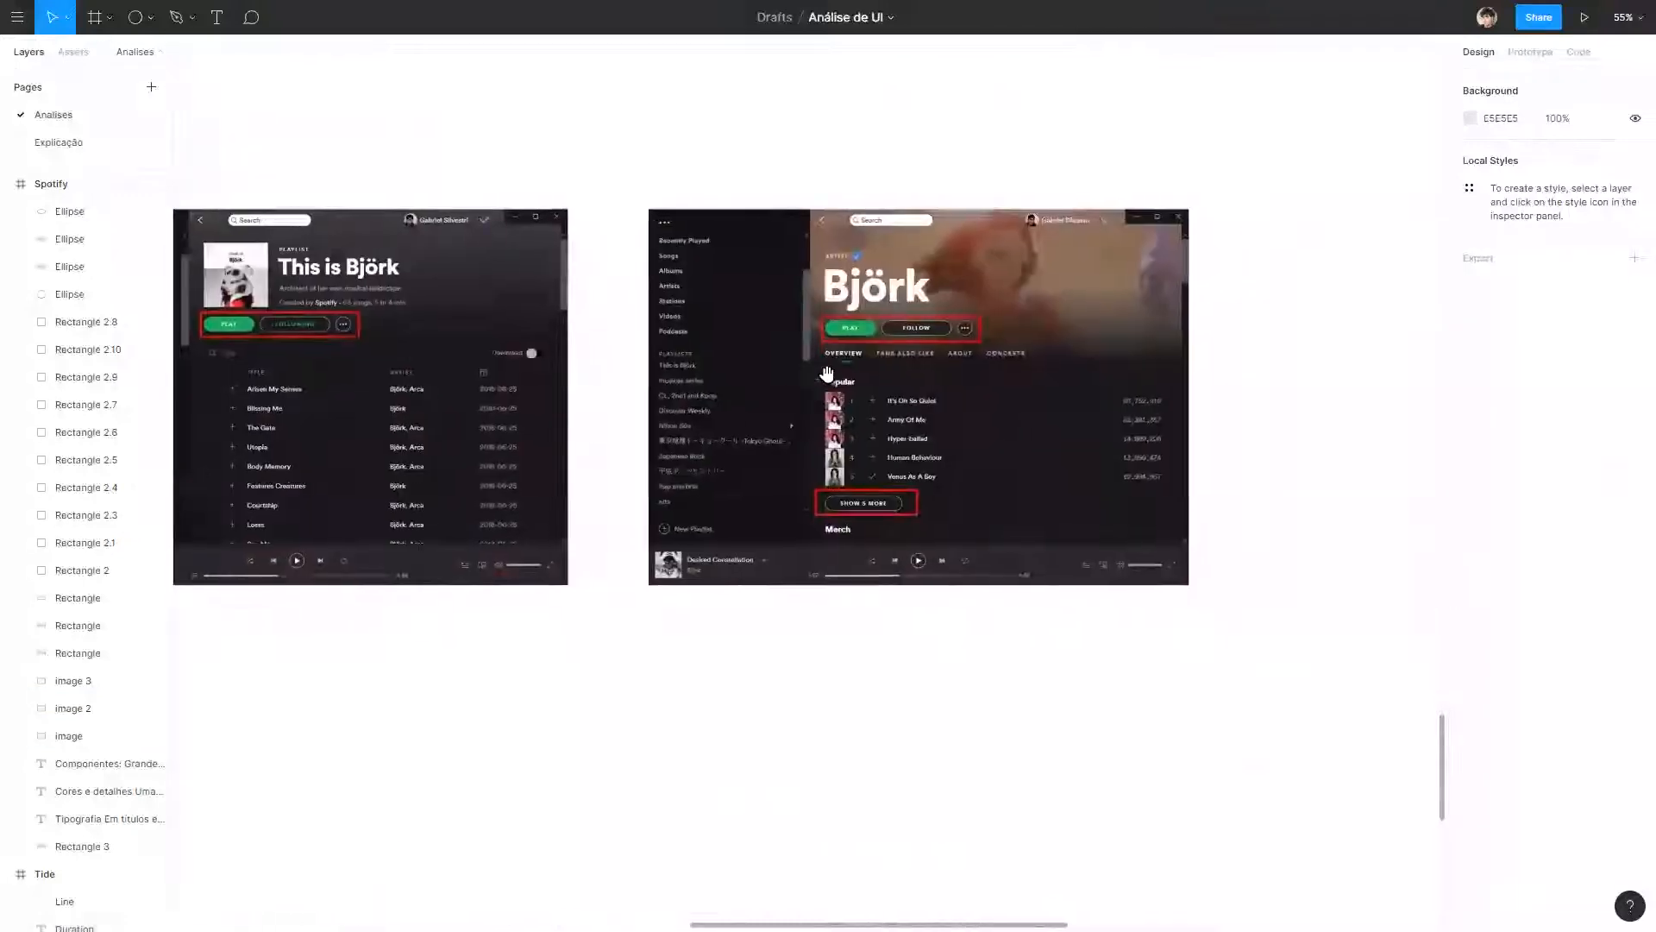
pyautogui.scroll(8, 707, 312)
pyautogui.scroll(-4, 845, 234)
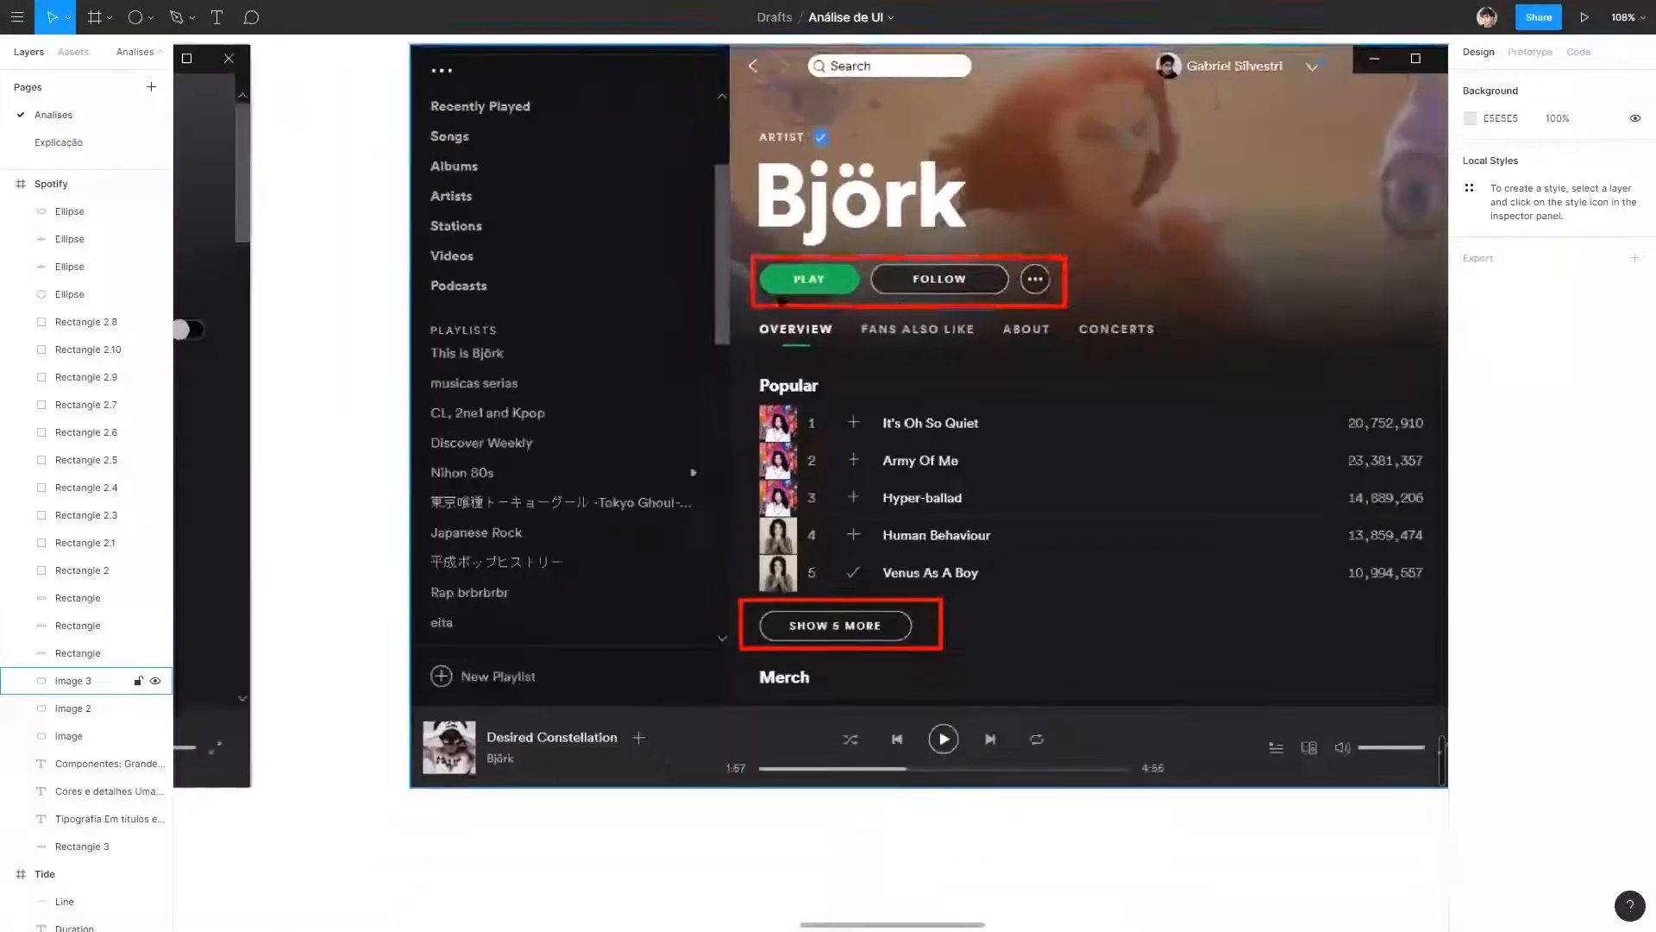
pyautogui.scroll(-5, 846, 235)
pyautogui.moveTo(440, 547); pyautogui.dragTo(870, 544)
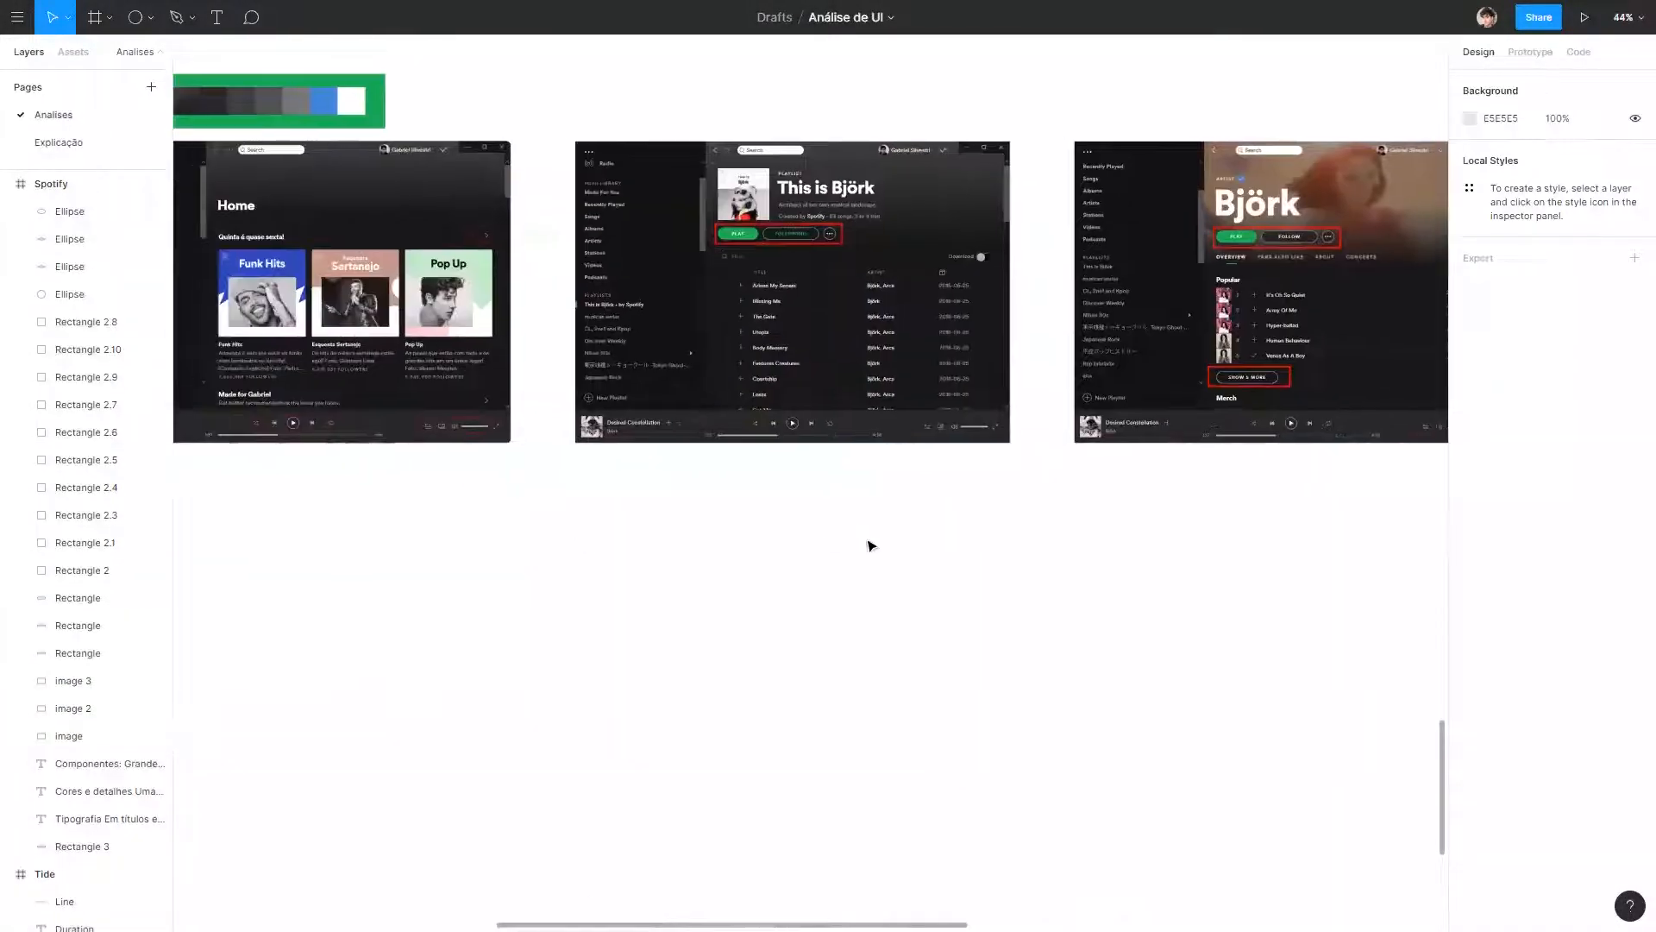
pyautogui.scroll(10, 1239, 227)
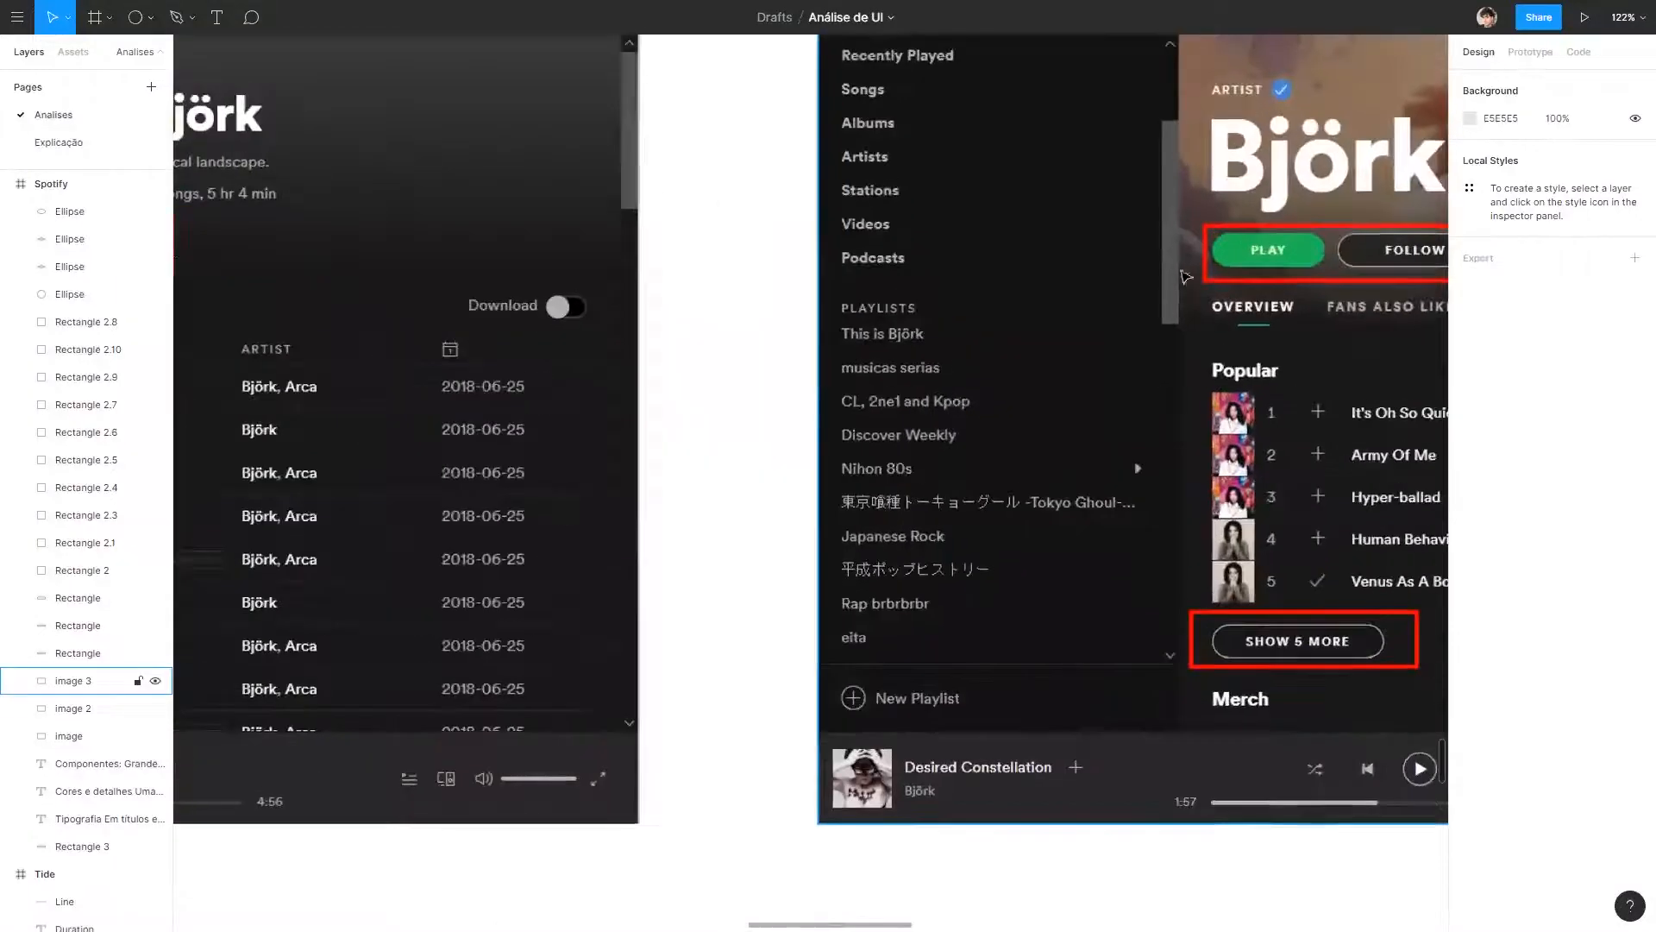
pyautogui.scroll(-10, 727, 220)
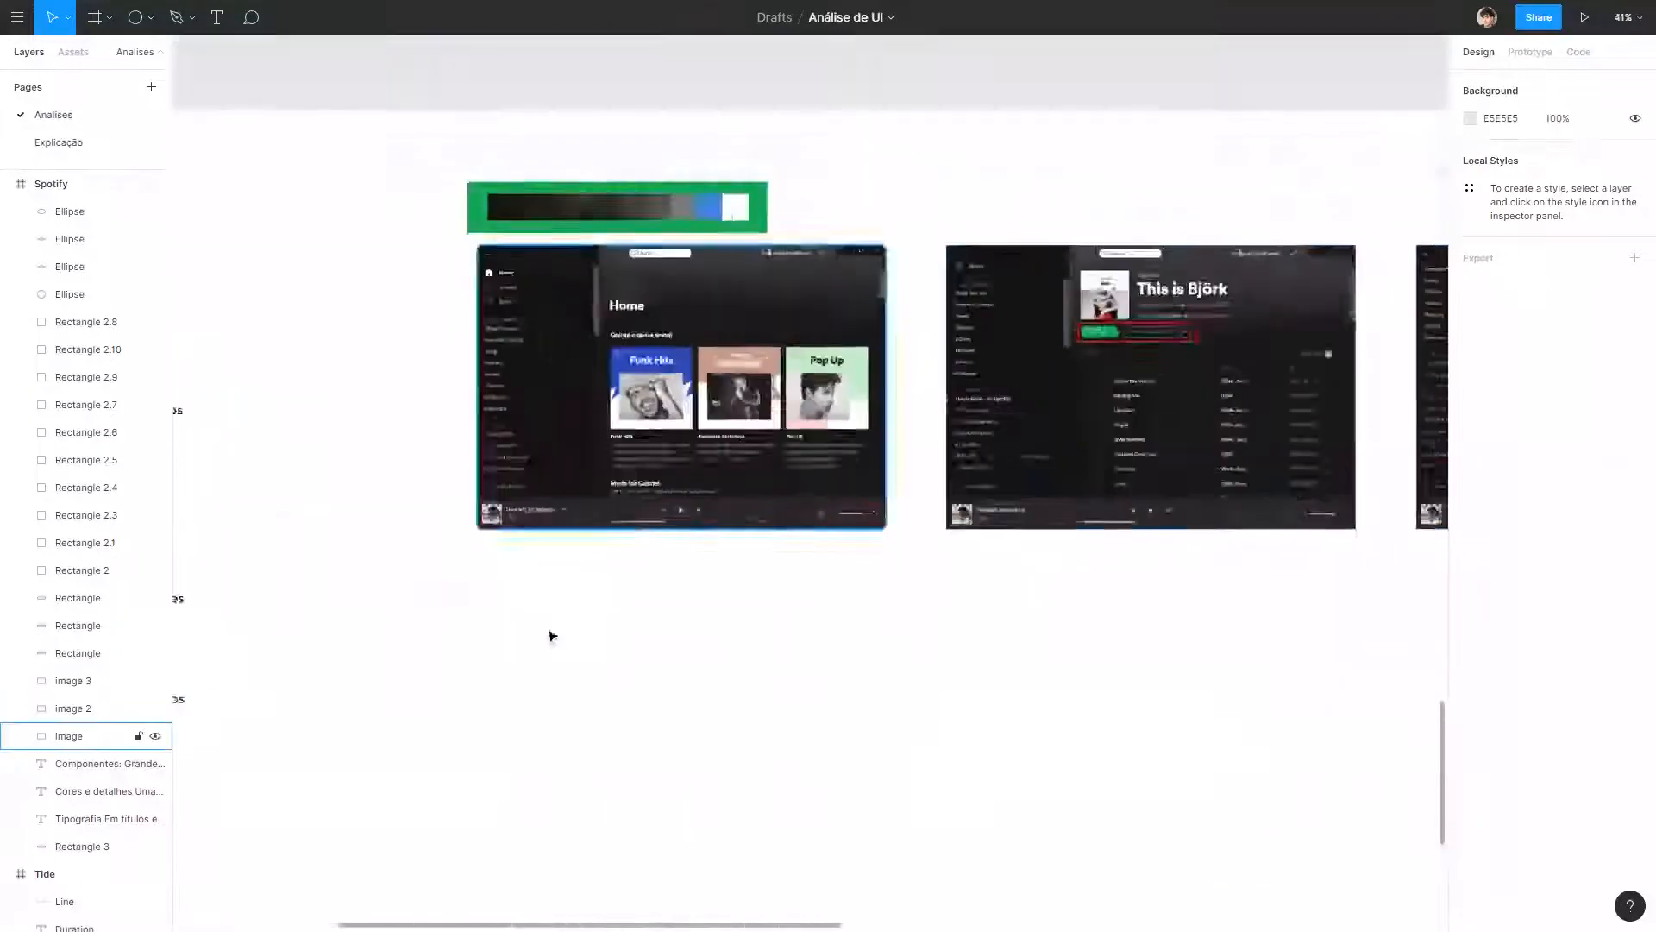
pyautogui.moveTo(867, 556); pyautogui.dragTo(957, 578)
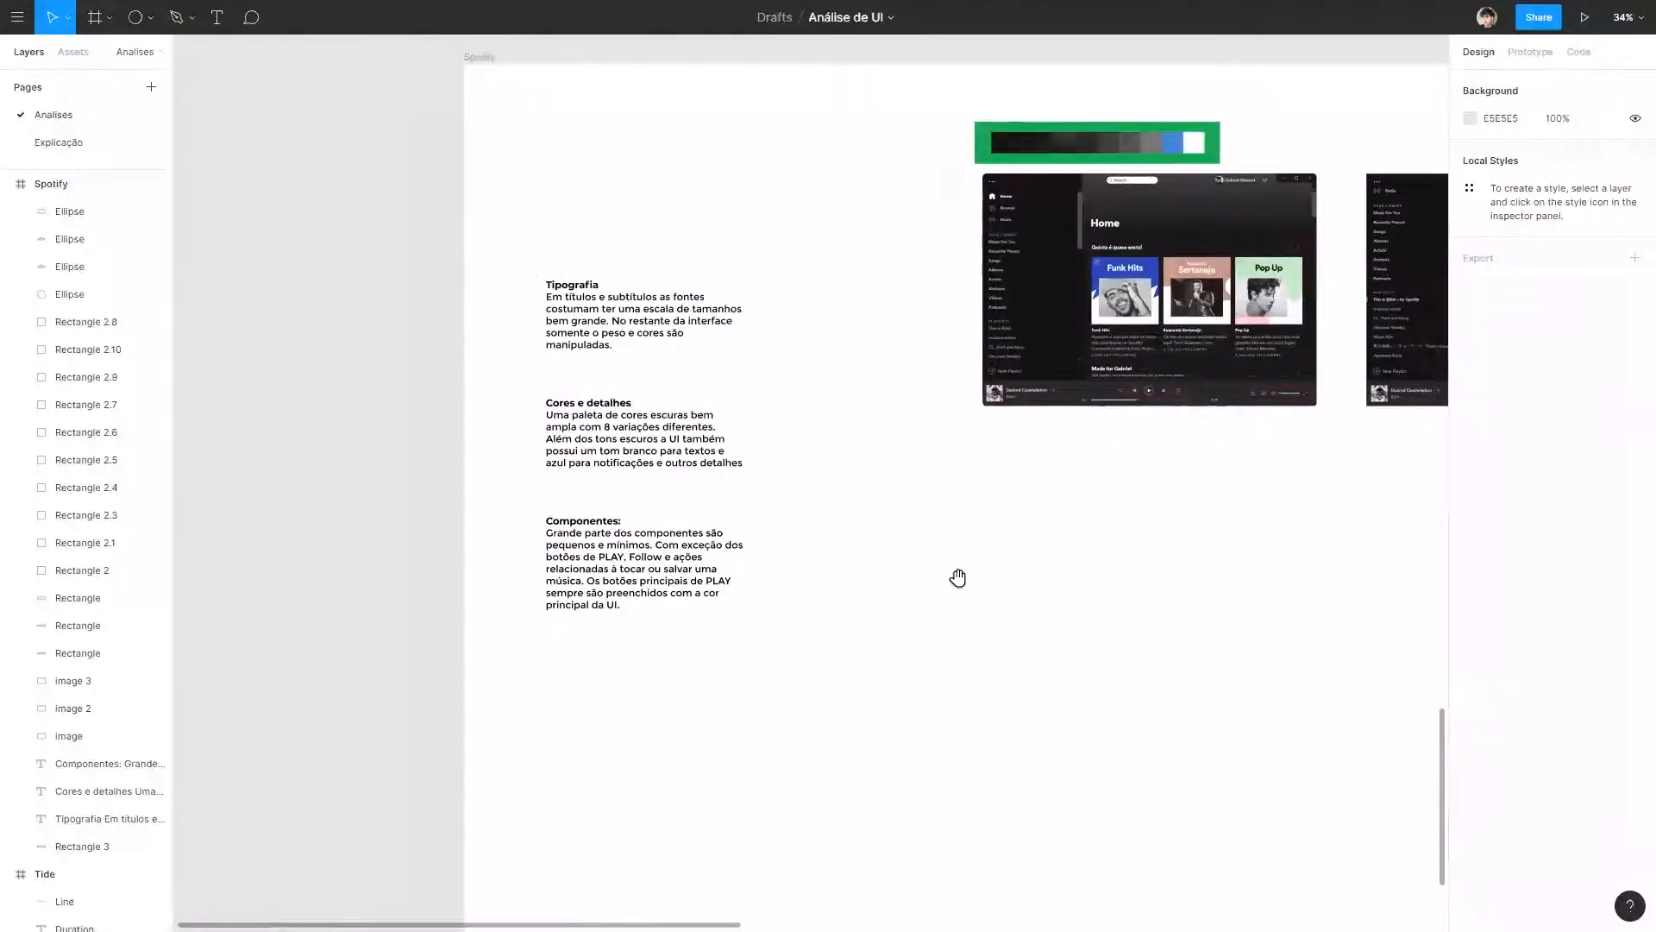
pyautogui.moveTo(965, 443); pyautogui.dragTo(4, 335)
pyautogui.moveTo(931, 380); pyautogui.dragTo(601, 483)
# Duplicate the Björk artist screenshot directly below the original.
pyautogui.scroll(8, 597, 306)
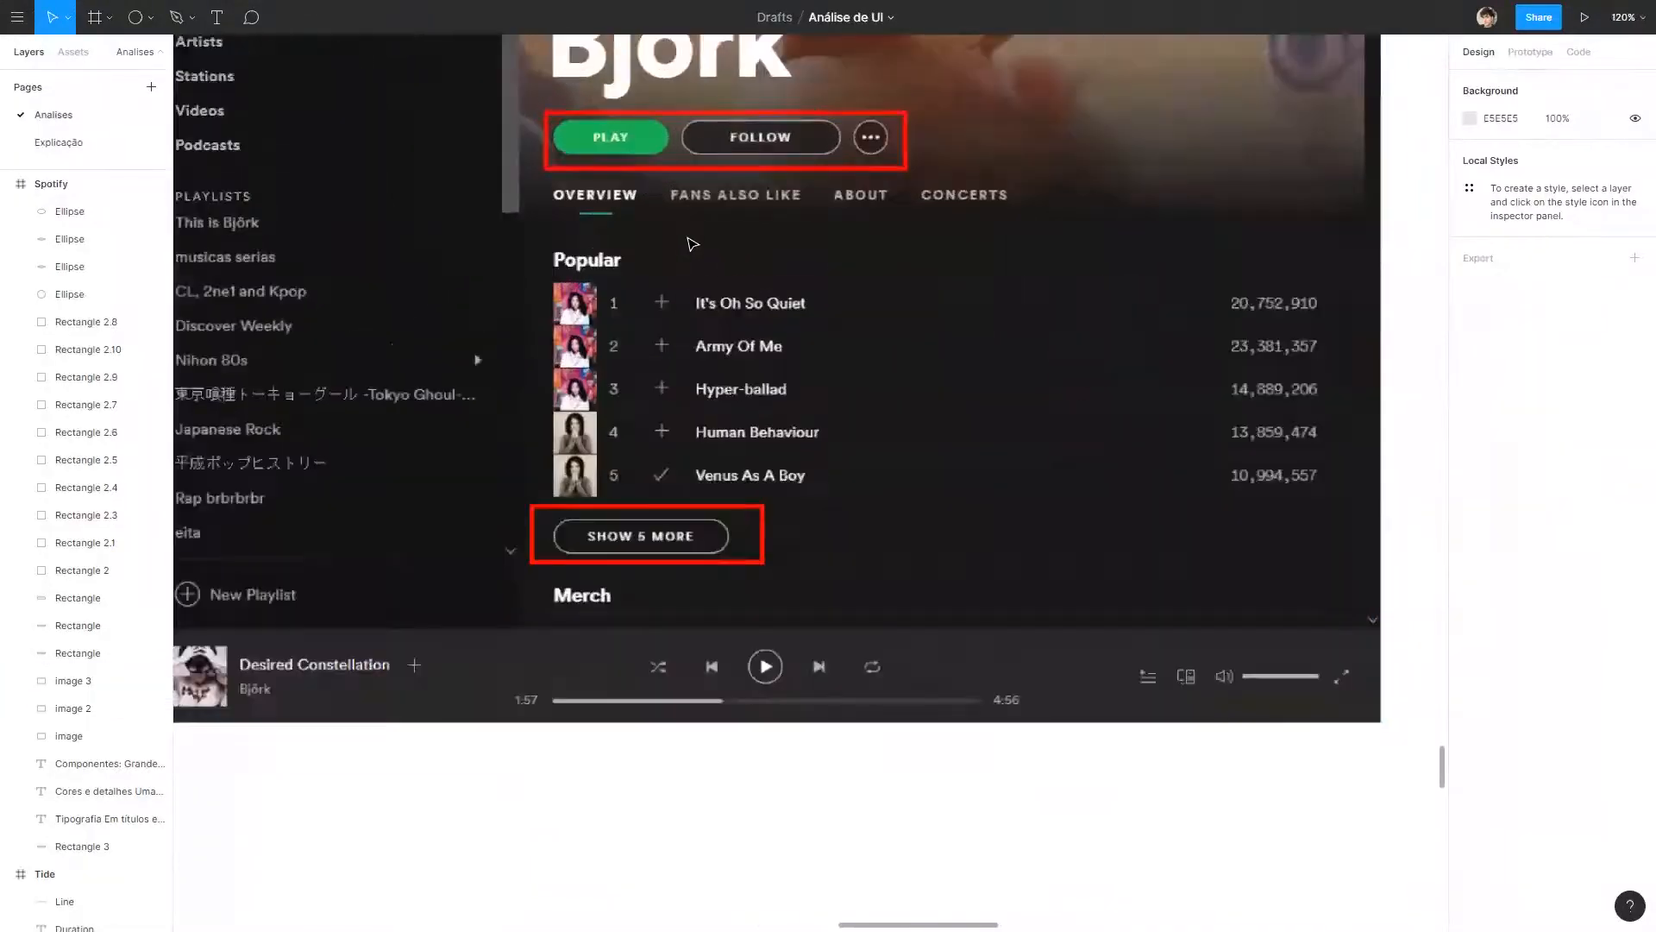
pyautogui.moveTo(701, 216); pyautogui.dragTo(732, 365)
pyautogui.scroll(-4, 724, 286)
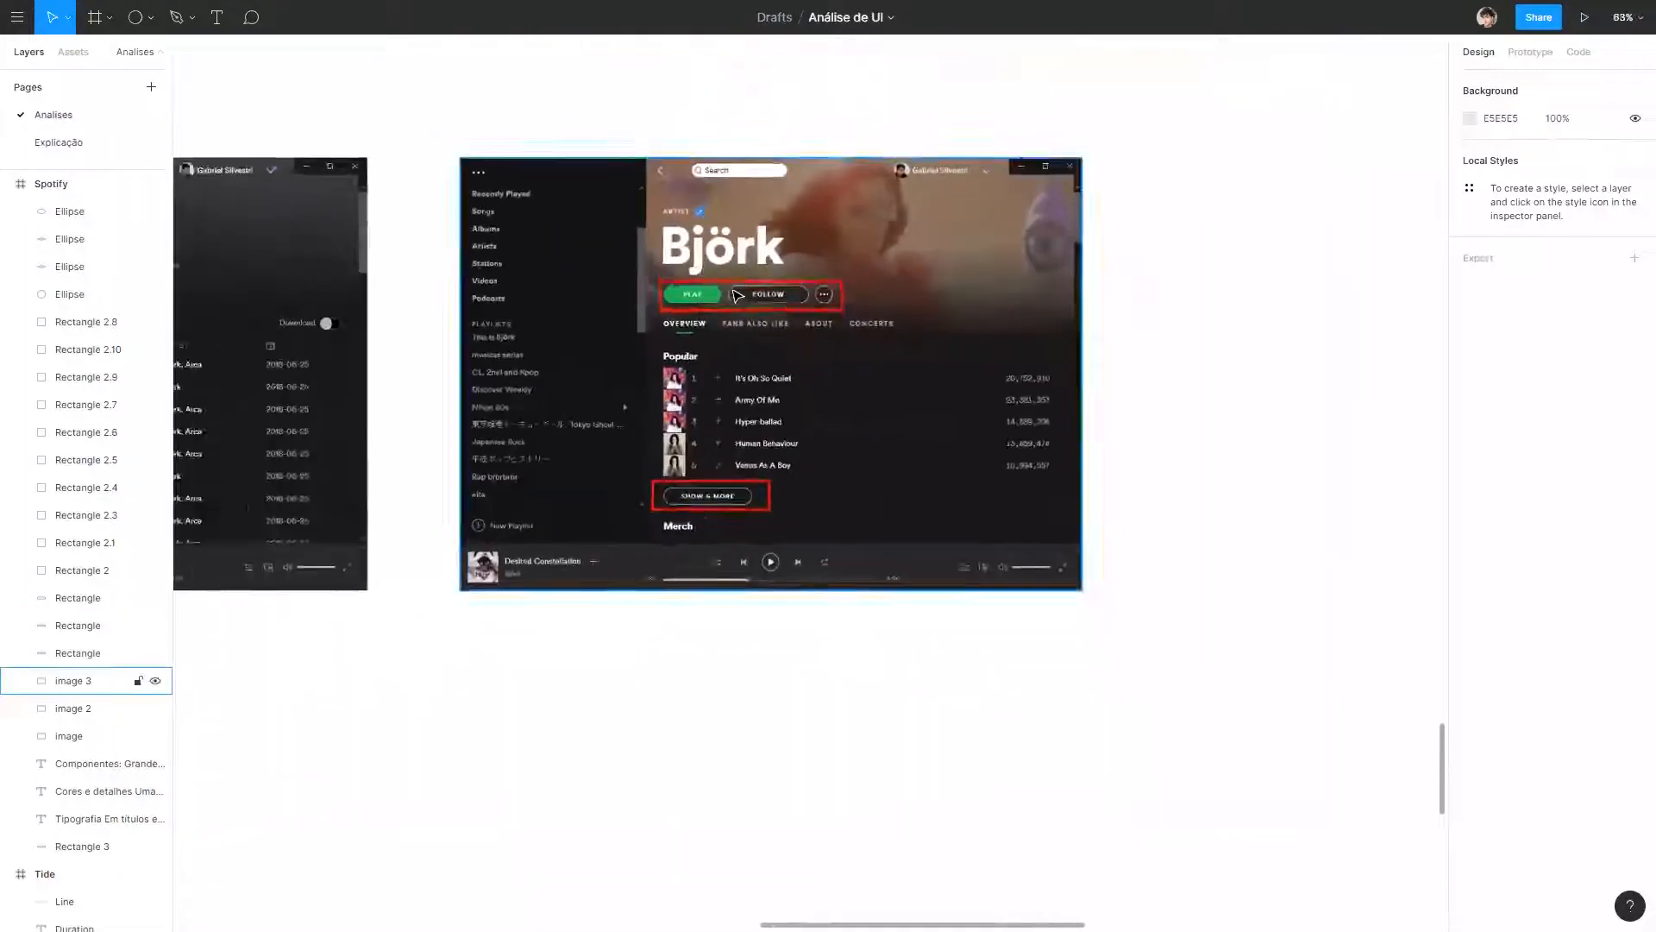
pyautogui.scroll(2, 725, 290)
pyautogui.moveTo(1339, 284); pyautogui.dragTo(1204, 196)
pyautogui.moveTo(690, 298); pyautogui.dragTo(802, 928)
pyautogui.moveTo(856, 736); pyautogui.dragTo(832, 262)
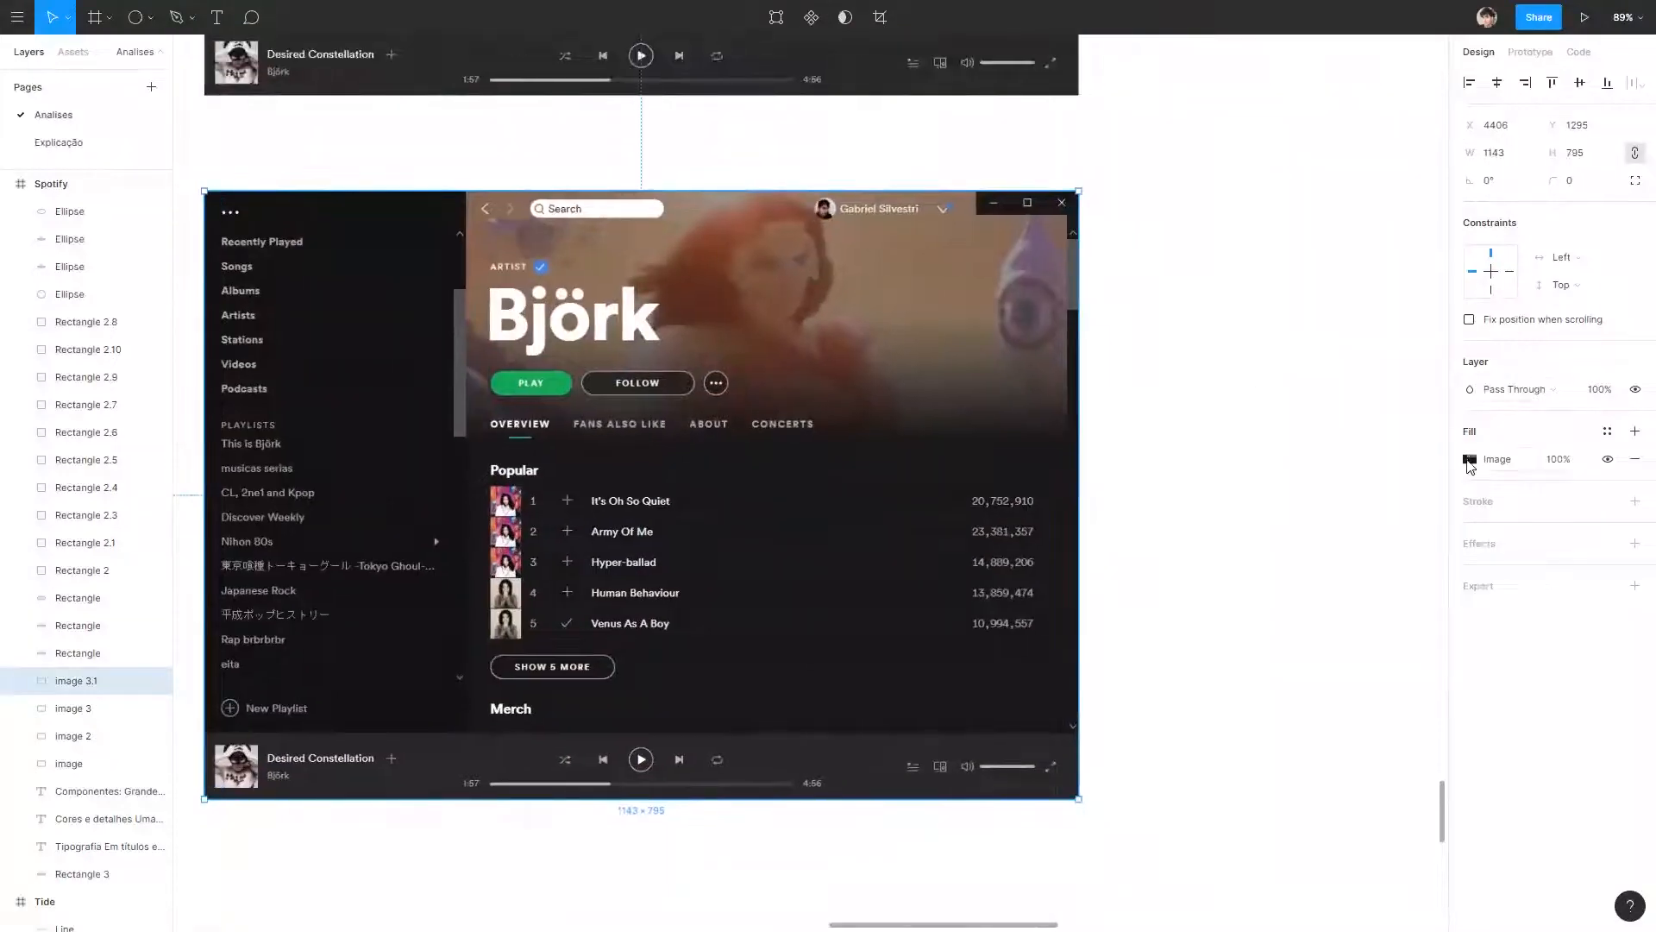
# Crop the duplicated artist screenshot to 785 × 655, cutting off the sidebar, the player bar with the Merch heading, and the scrollbar.
pyautogui.click(1475, 458)
pyautogui.click(1471, 459)
pyautogui.click(1308, 504)
pyautogui.click(1286, 544)
pyautogui.moveTo(212, 500); pyautogui.dragTo(466, 473)
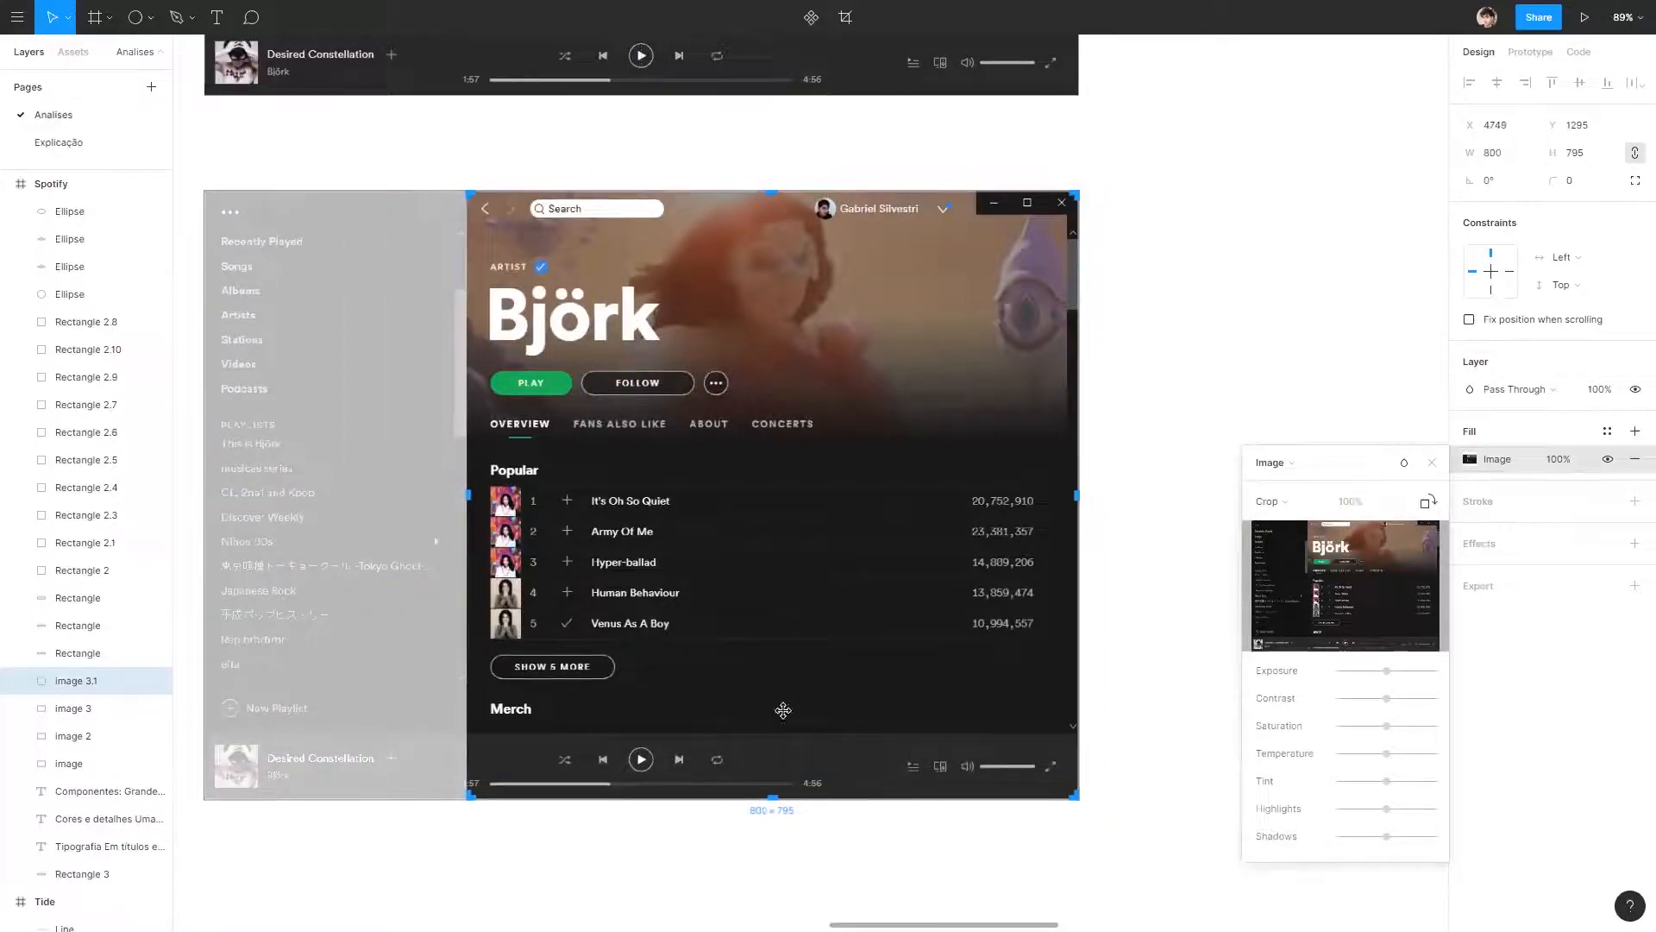
pyautogui.moveTo(775, 795); pyautogui.dragTo(781, 690)
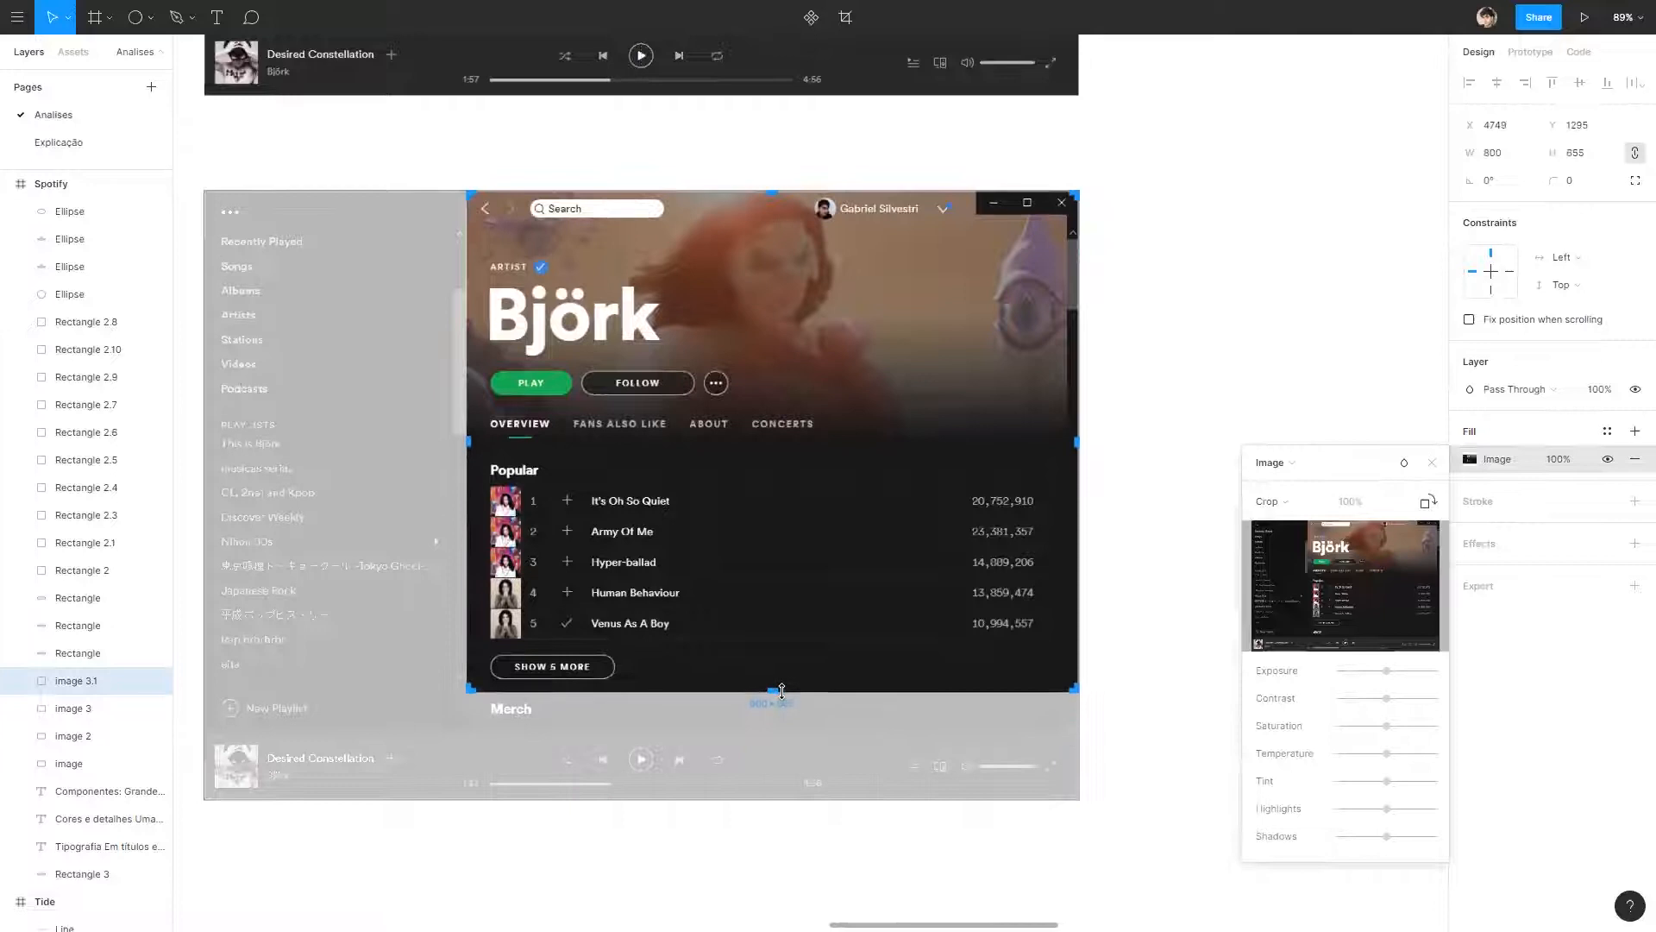
pyautogui.moveTo(1073, 438); pyautogui.dragTo(1066, 440)
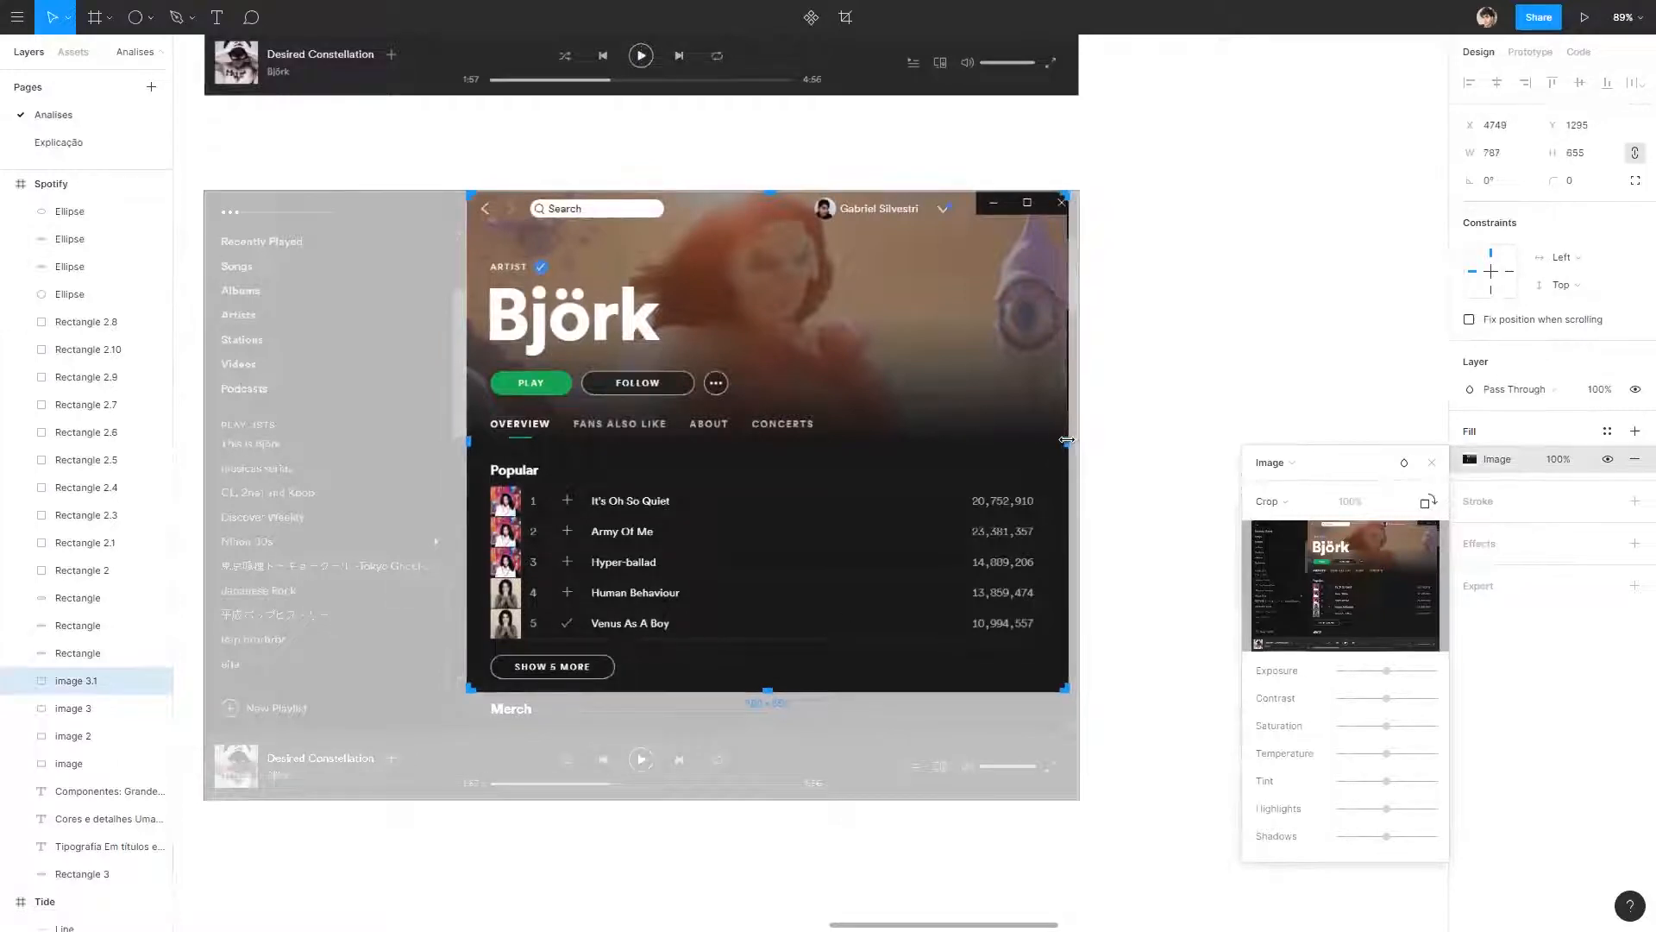
pyautogui.click(1180, 207)
# Round the corners of the cropped artist screenshot.
pyautogui.click(1062, 248)
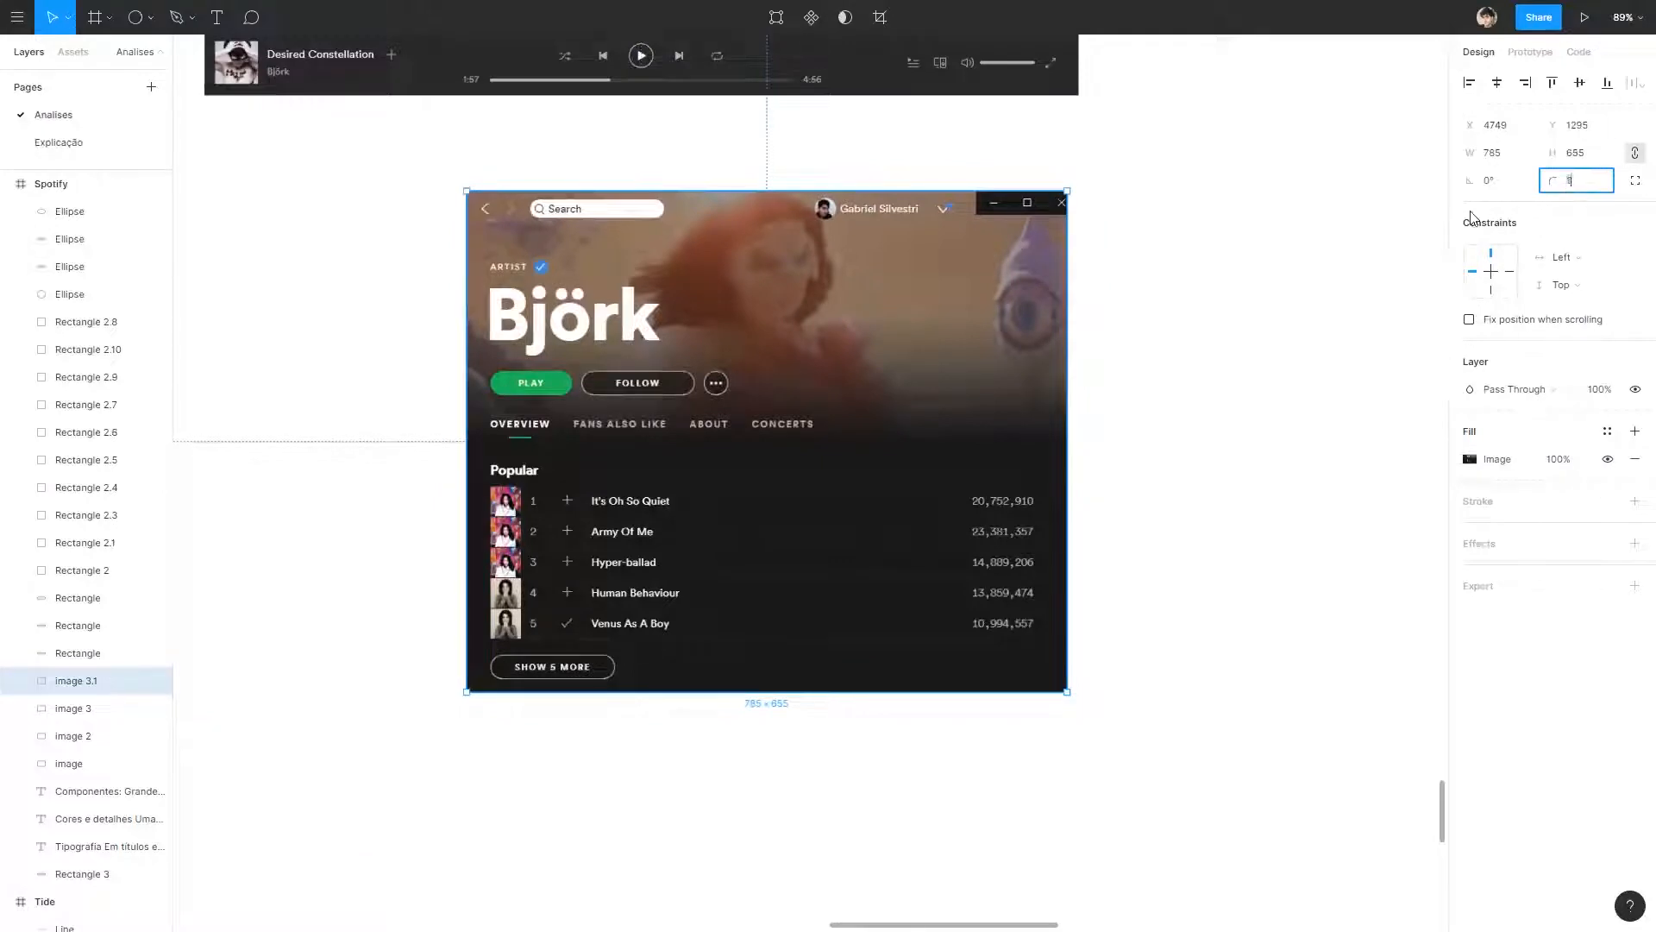
pyautogui.press('Return')
pyautogui.click(1113, 336)
pyautogui.moveTo(966, 449); pyautogui.dragTo(1128, 384)
pyautogui.moveTo(1210, 344); pyautogui.dragTo(928, 406)
pyautogui.moveTo(758, 412); pyautogui.dragTo(995, 364)
pyautogui.click(1273, 314)
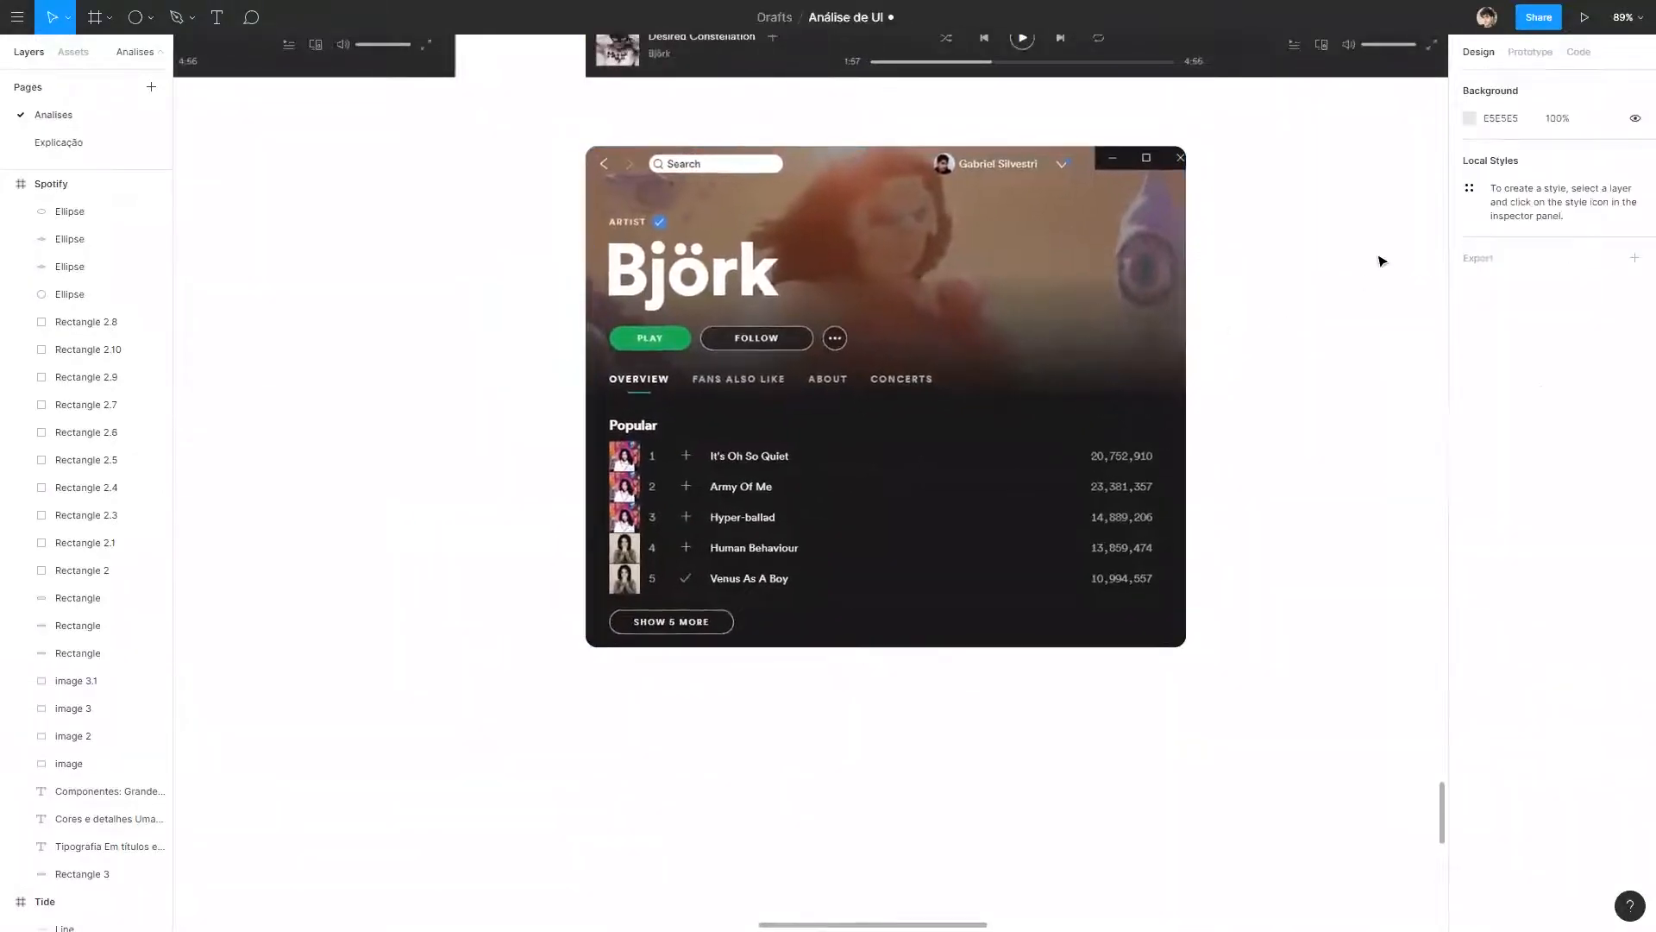
# Draw a horizontal line 997 px long across the cropped screenshot just below its search bar and colour it red FF0000.
pyautogui.moveTo(1301, 275); pyautogui.dragTo(1280, 308)
pyautogui.moveTo(536, 214); pyautogui.dragTo(1299, 214)
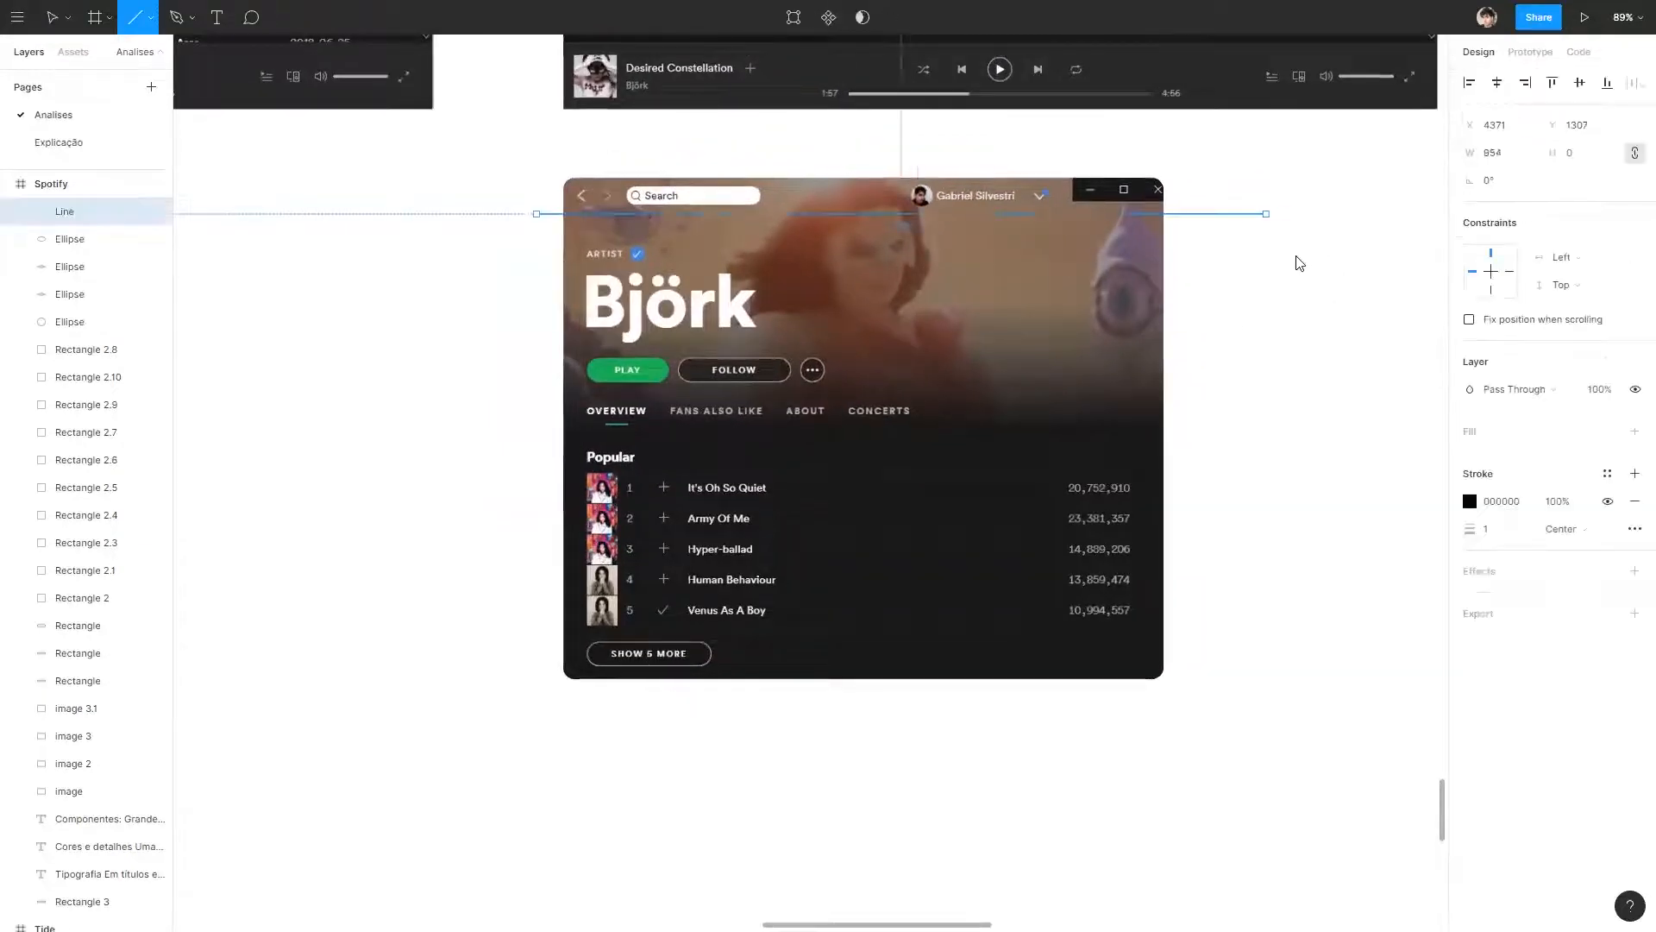
pyautogui.click(1216, 222)
pyautogui.click(1218, 215)
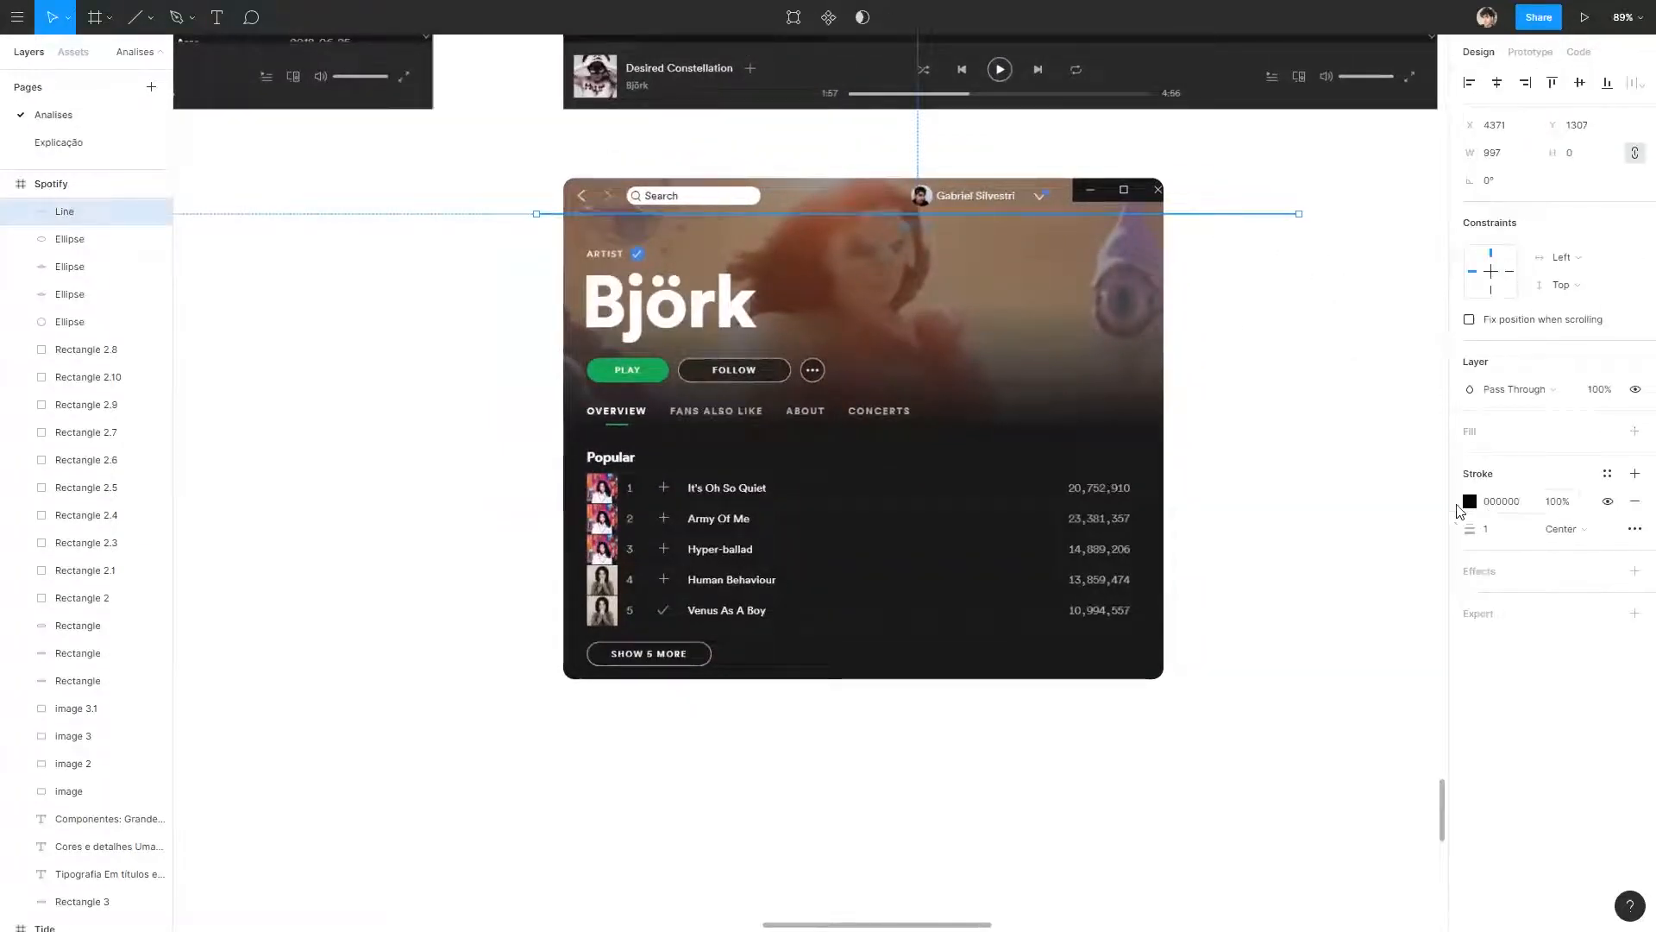
pyautogui.click(1459, 509)
pyautogui.click(1470, 502)
pyautogui.moveTo(1395, 614); pyautogui.dragTo(1476, 474)
pyautogui.click(1215, 339)
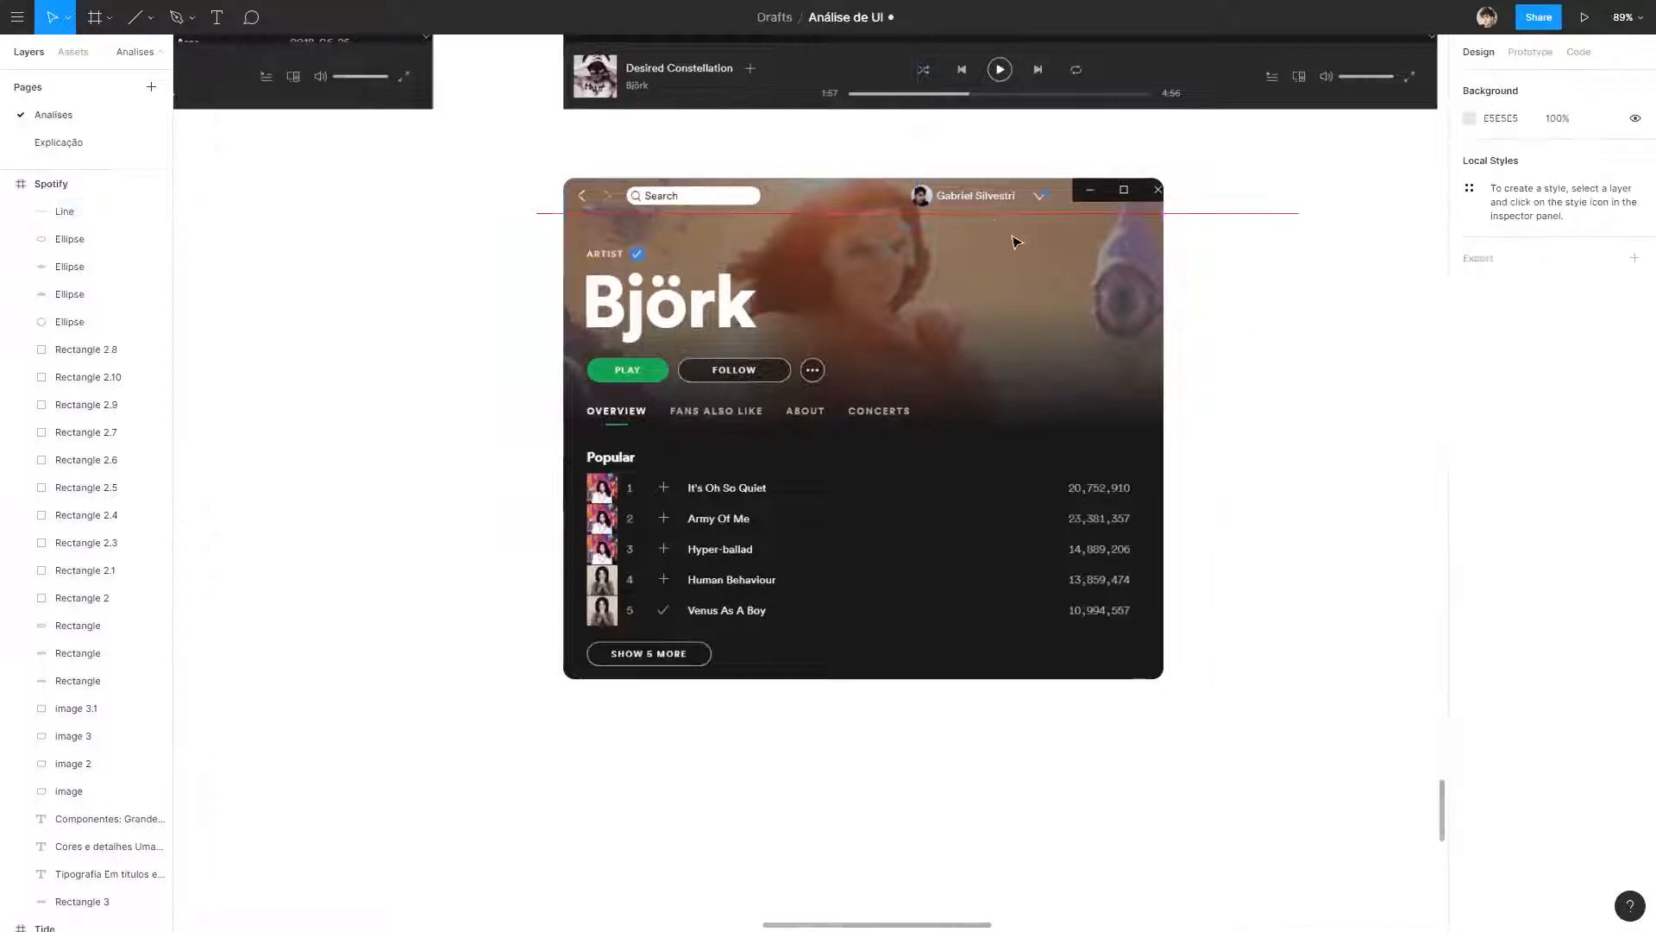
# Copy the red line four times down the cropped screenshot to mark the boundaries between the title, tabs, song list and lower button.
pyautogui.keyDown('alt'); pyautogui.moveTo(991, 214); pyautogui.dragTo(998, 433); pyautogui.keyUp('alt')
pyautogui.click(357, 339)
pyautogui.moveTo(658, 390); pyautogui.dragTo(654, 401)
pyautogui.click(545, 421)
pyautogui.moveTo(545, 429); pyautogui.dragTo(546, 524)
pyautogui.moveTo(556, 643); pyautogui.dragTo(555, 640)
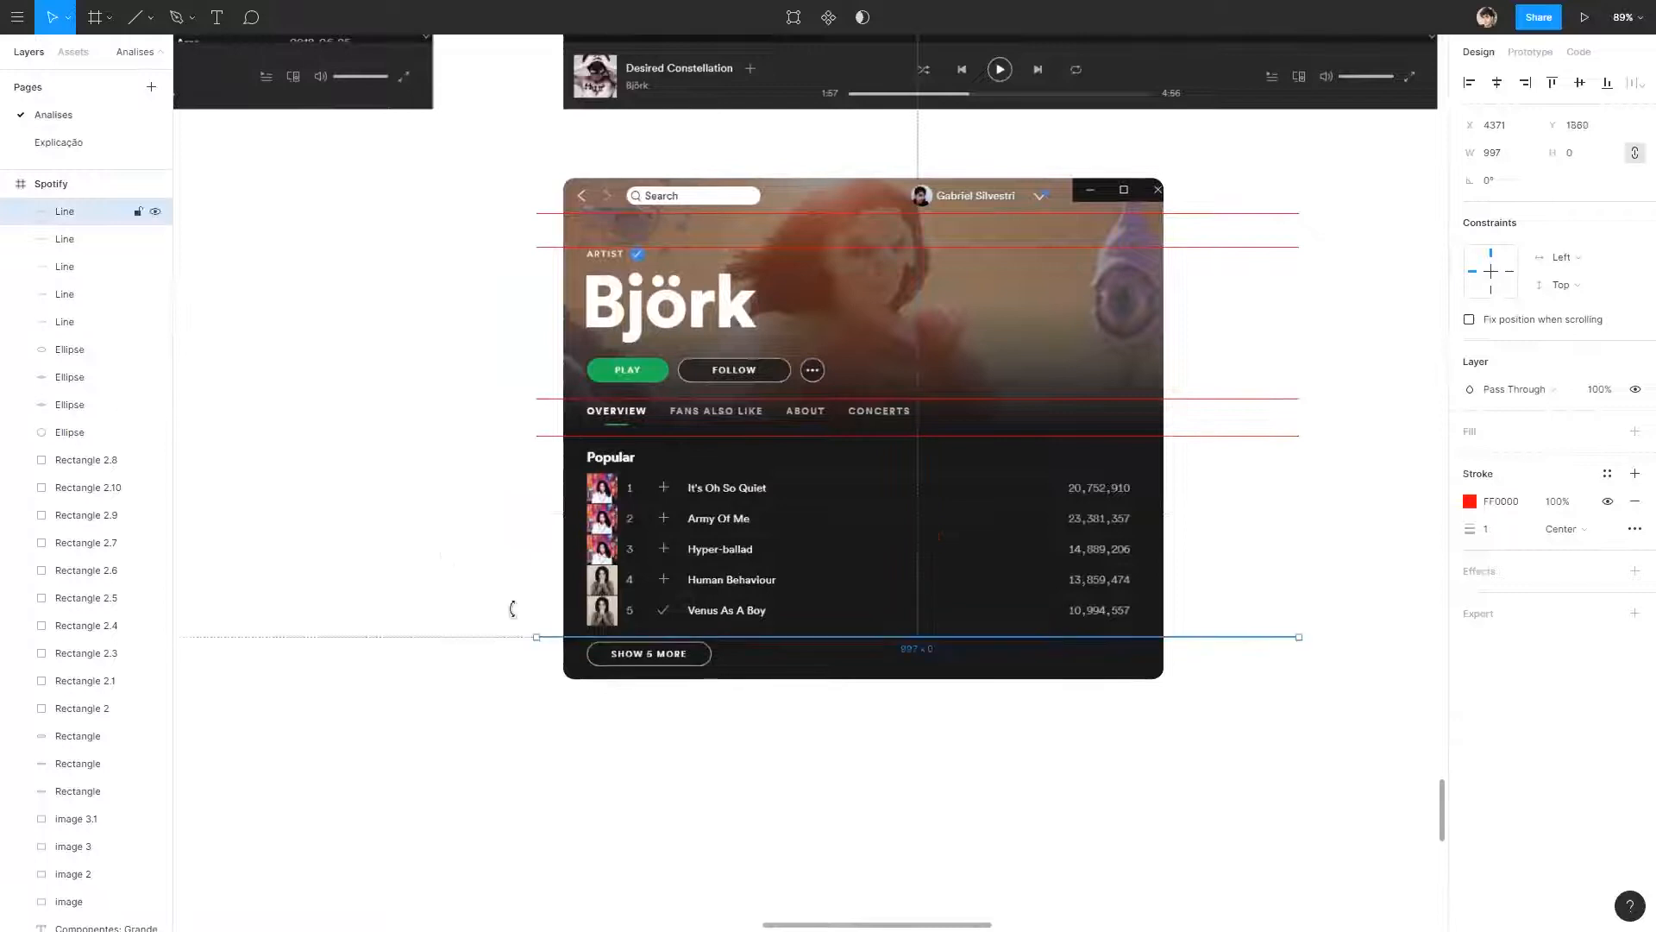
# Delete all the red dividing lines over the cropped screenshot.
pyautogui.click(509, 610)
pyautogui.moveTo(1312, 763); pyautogui.dragTo(1306, 204)
pyautogui.press('Delete')
# Draw a grey rectangle beside the cropped screenshot, about as tall as it, as the wireframe background.
pyautogui.moveTo(1219, 291); pyautogui.dragTo(915, 283)
pyautogui.moveTo(1423, 626)
pyautogui.mouseDown()
pyautogui.moveTo(1304, 649)
pyautogui.moveTo(1363, 670)
pyautogui.mouseUp()
pyautogui.click(1002, 706)
pyautogui.moveTo(725, 705); pyautogui.dragTo(845, 708)
# Add a bold "<" text on the grey rectangle, flatten it to a vector and place it in the upper-left corner as the back arrow.
pyautogui.press('t')
pyautogui.click(946, 338)
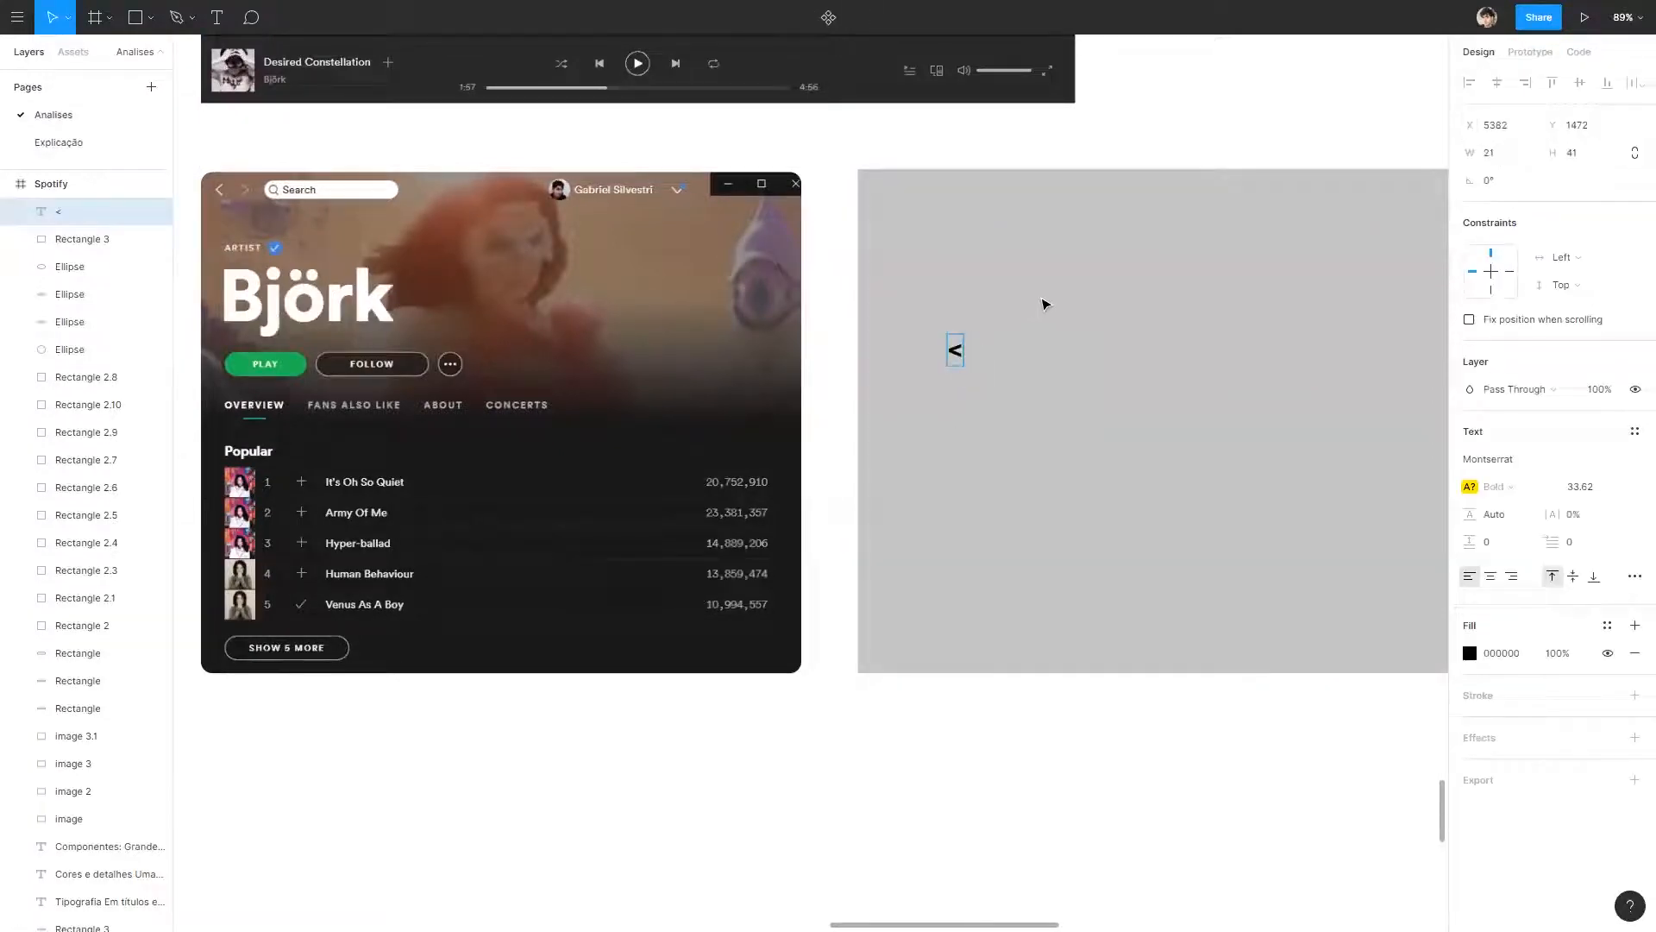
pyautogui.hotkey('ctrl', 'e')
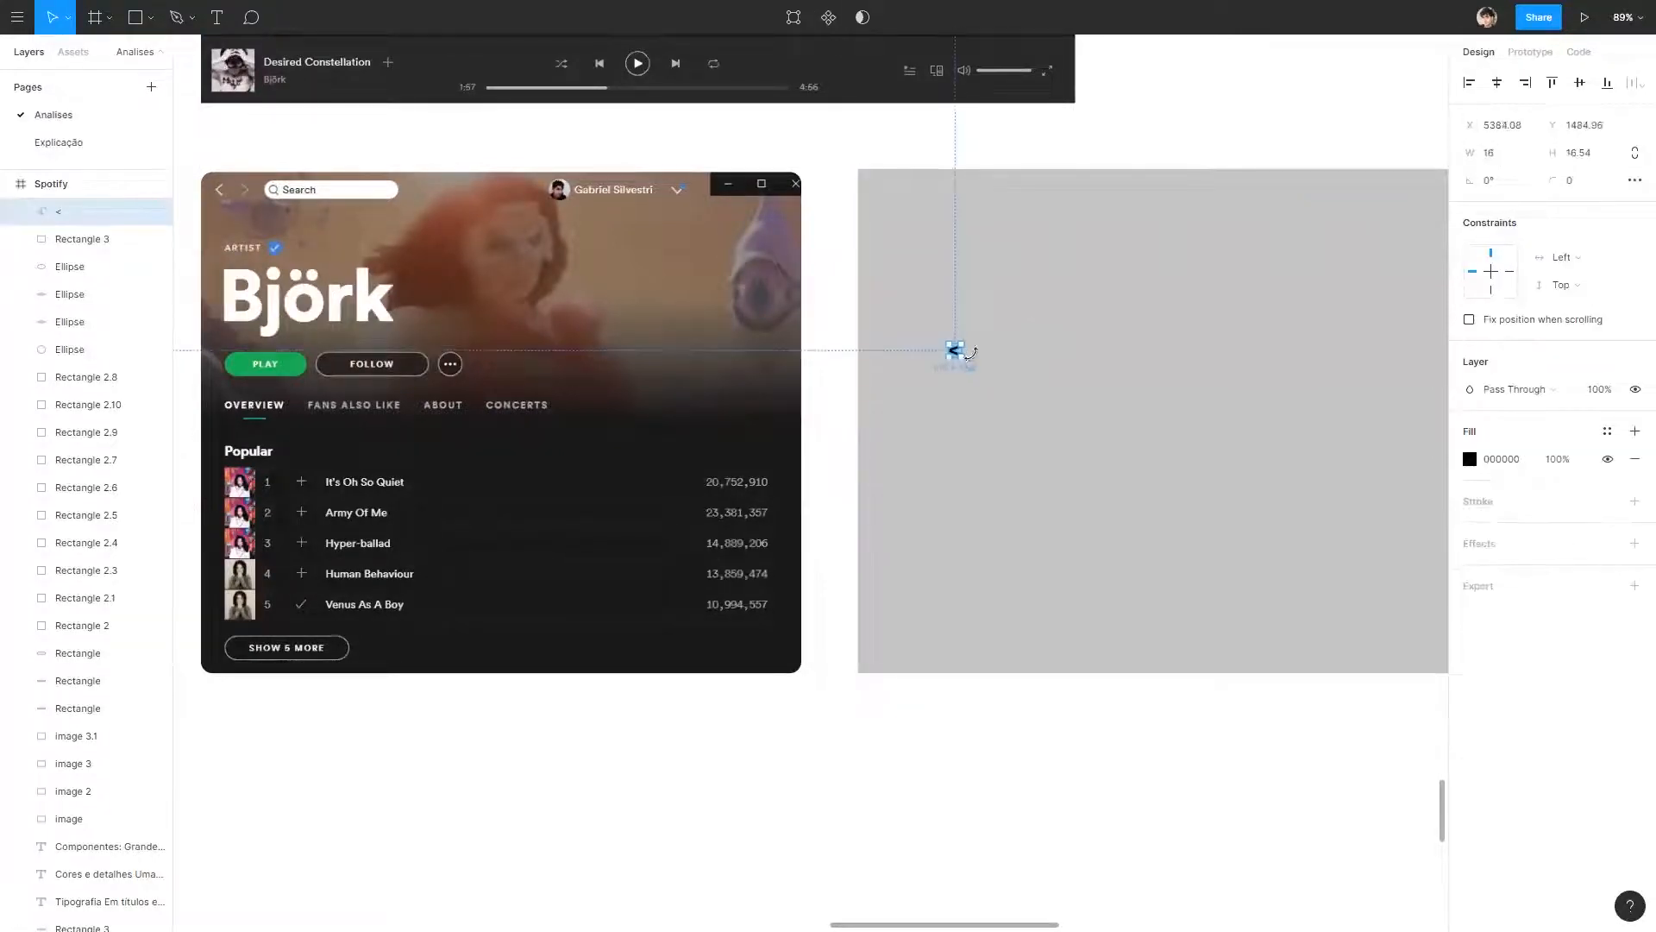
pyautogui.moveTo(956, 356); pyautogui.dragTo(886, 205)
pyautogui.click(897, 150)
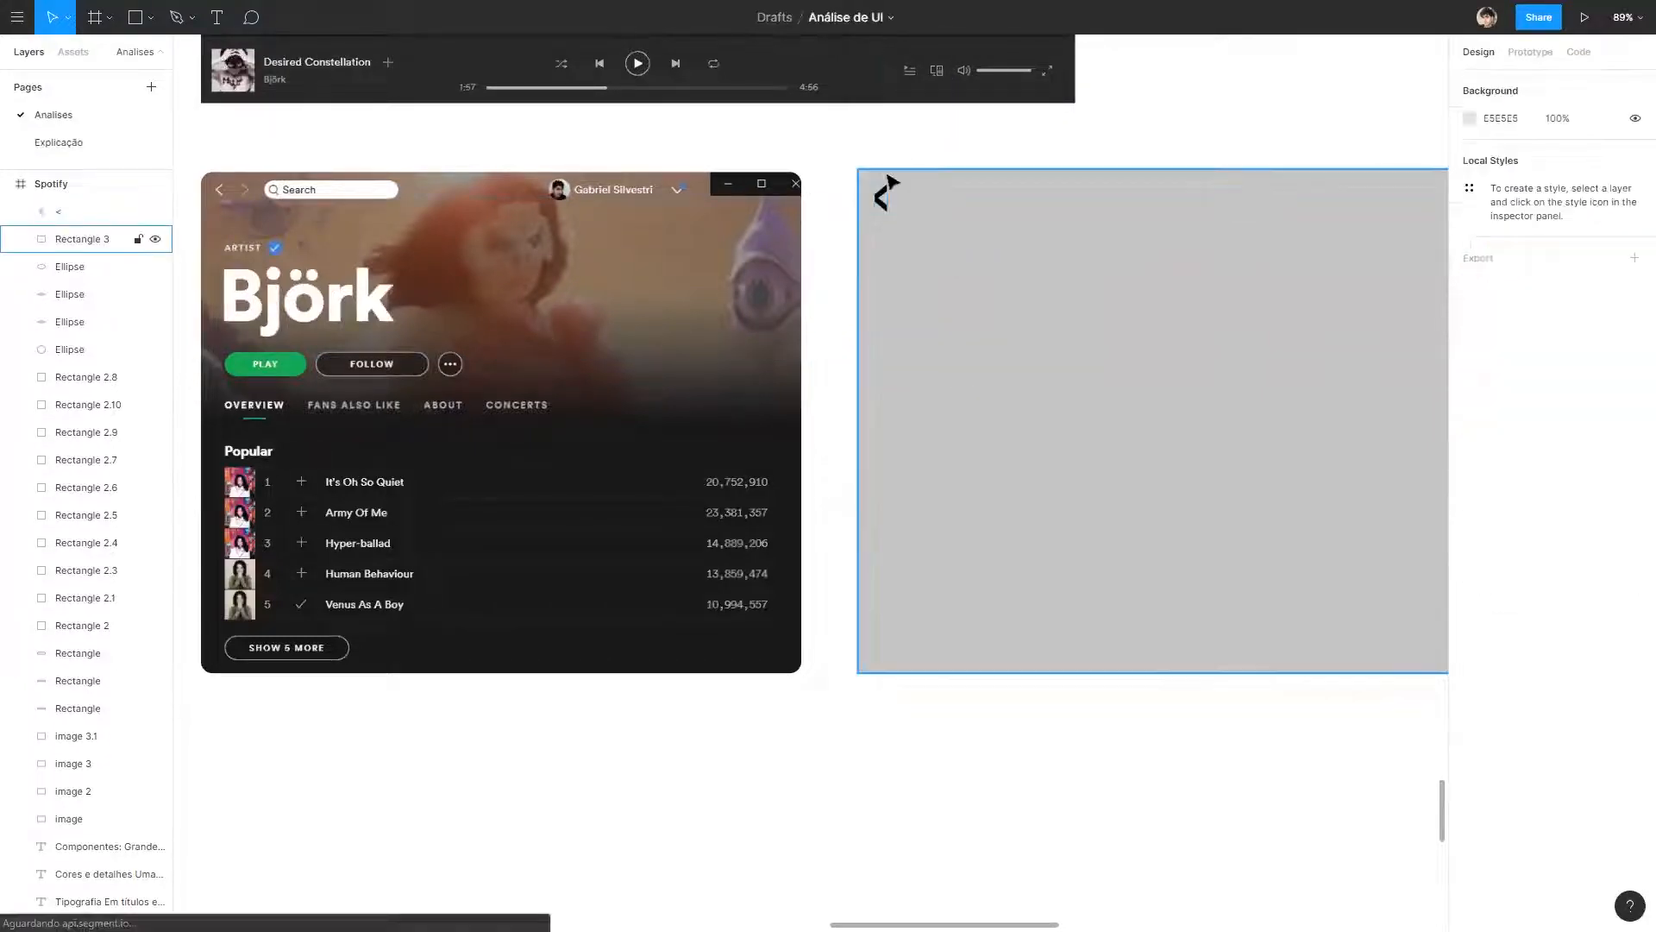
pyautogui.click(877, 197)
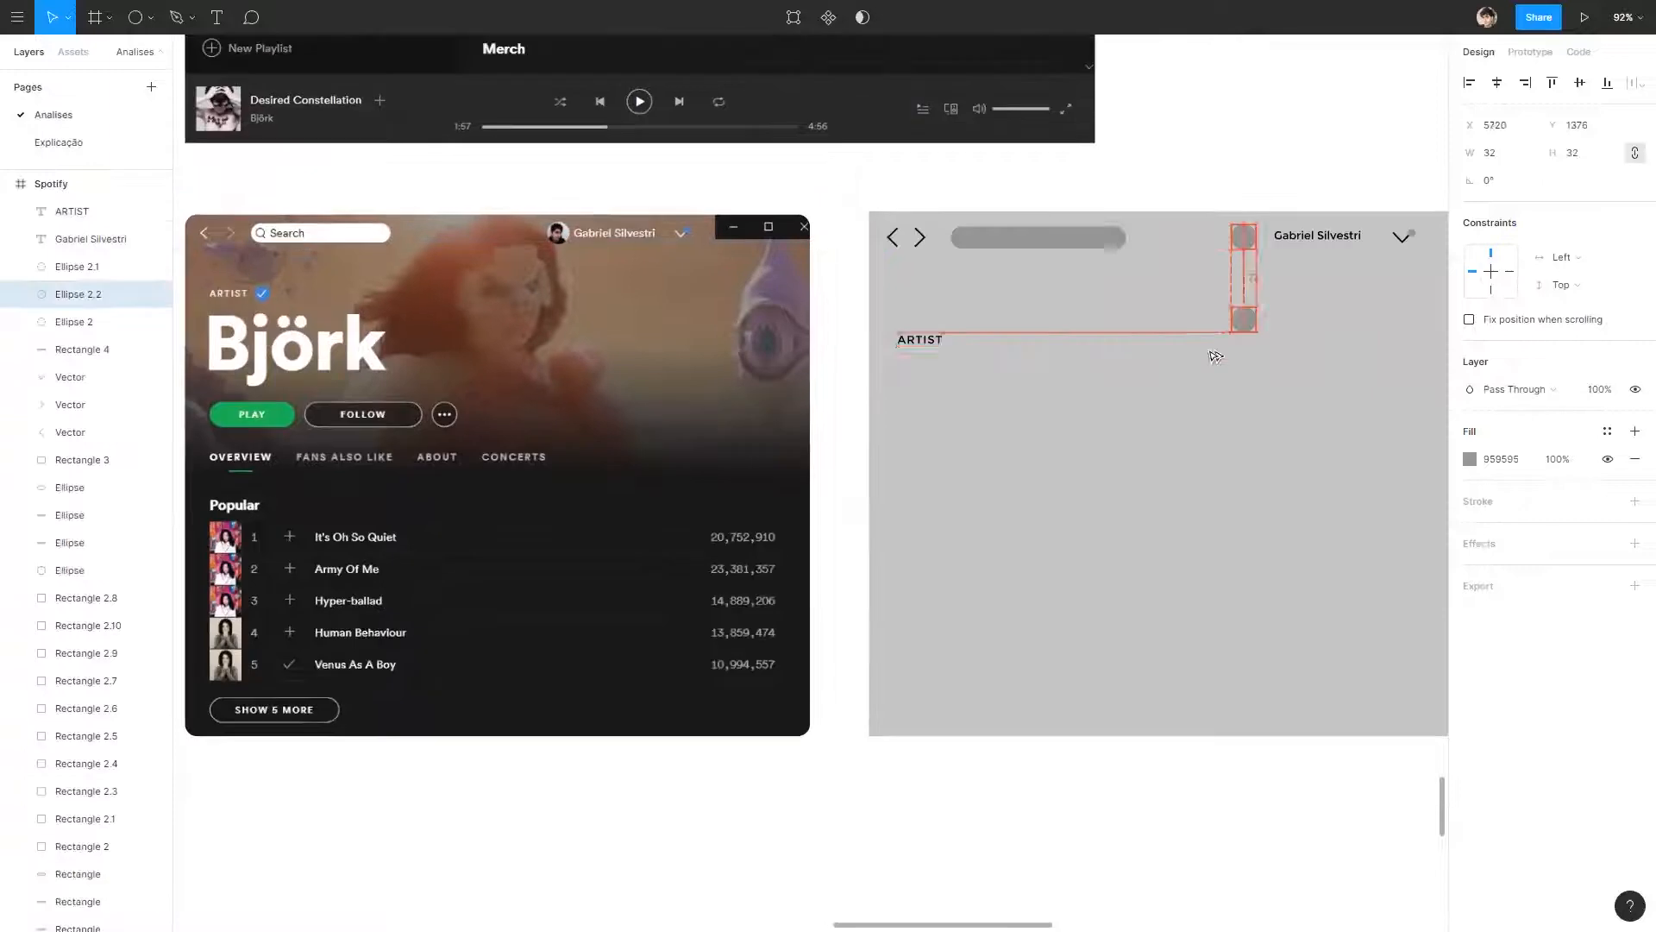
# Place a 22 × 22 grey 959595 circle beside the wireframe's ARTIST label to represent the verified badge.
pyautogui.moveTo(1220, 359); pyautogui.dragTo(977, 349)
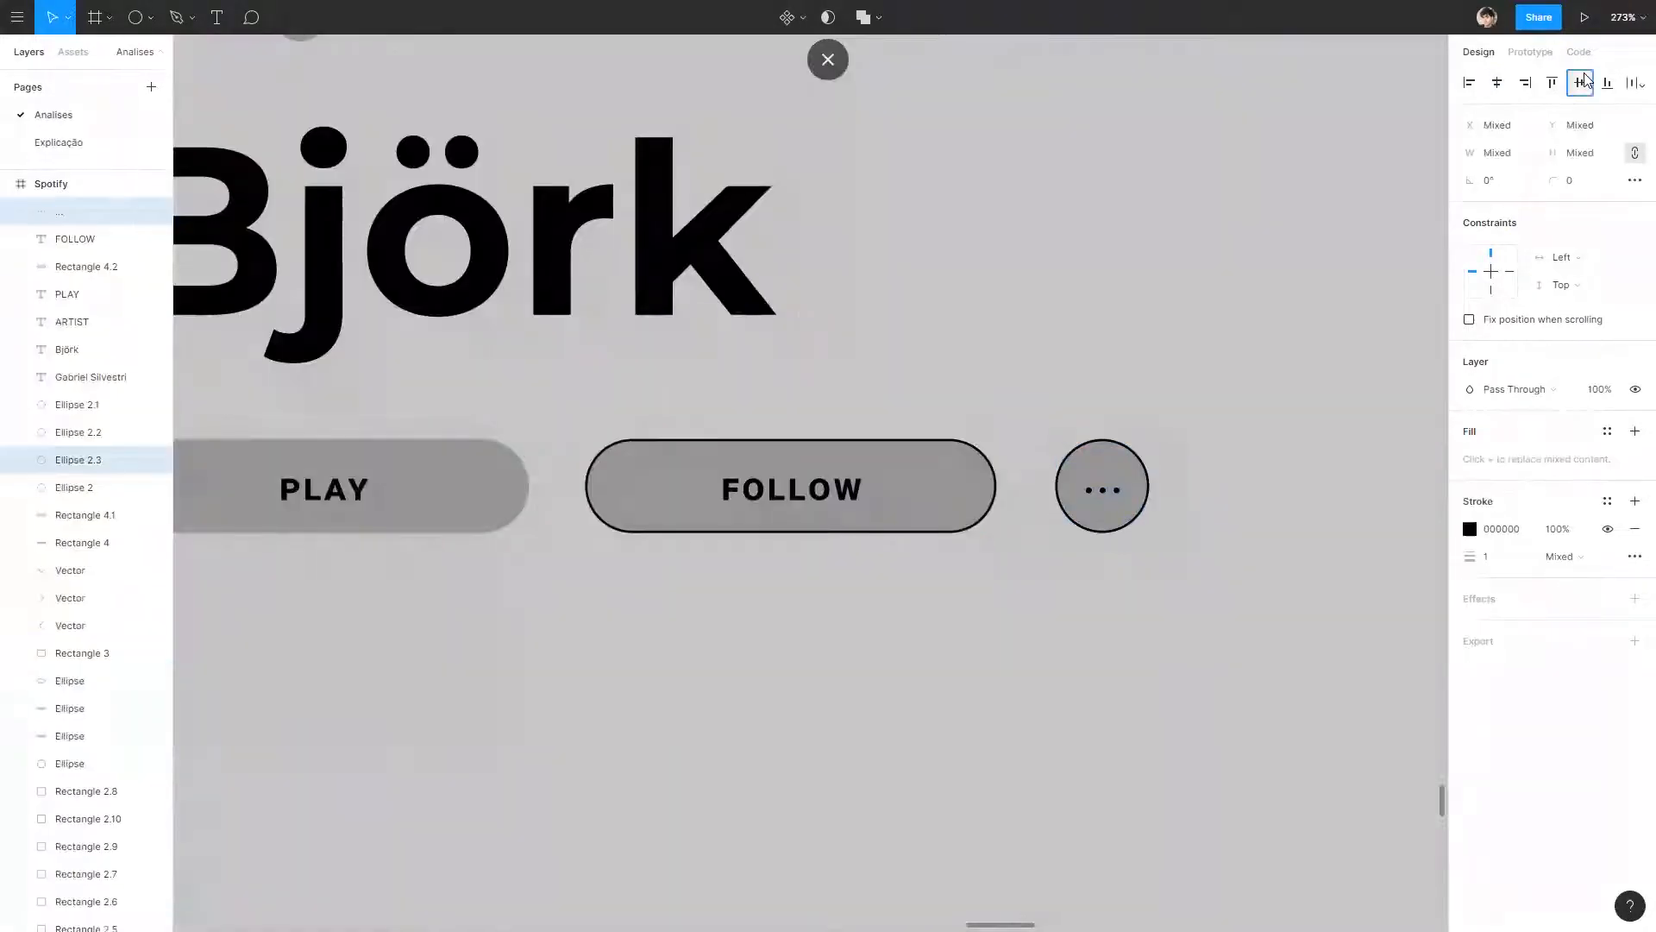
pyautogui.click(1313, 330)
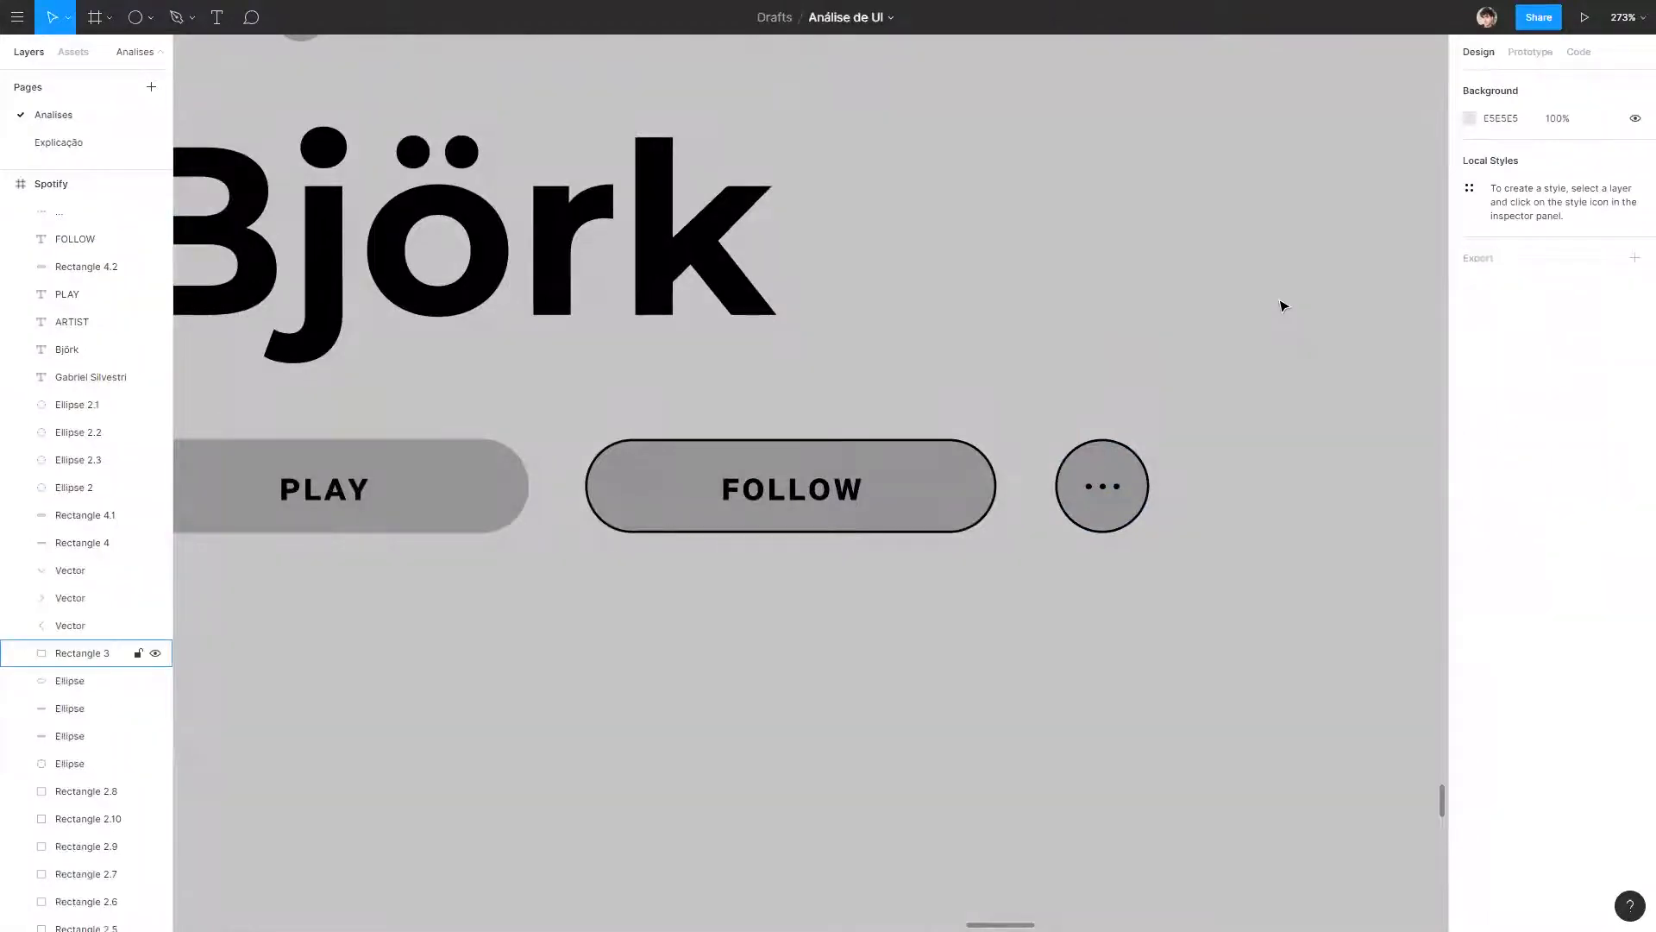
# Copy the wireframe's PLAY label below its button to make the OVERVIEW tab label.
pyautogui.scroll(-10, 1282, 305)
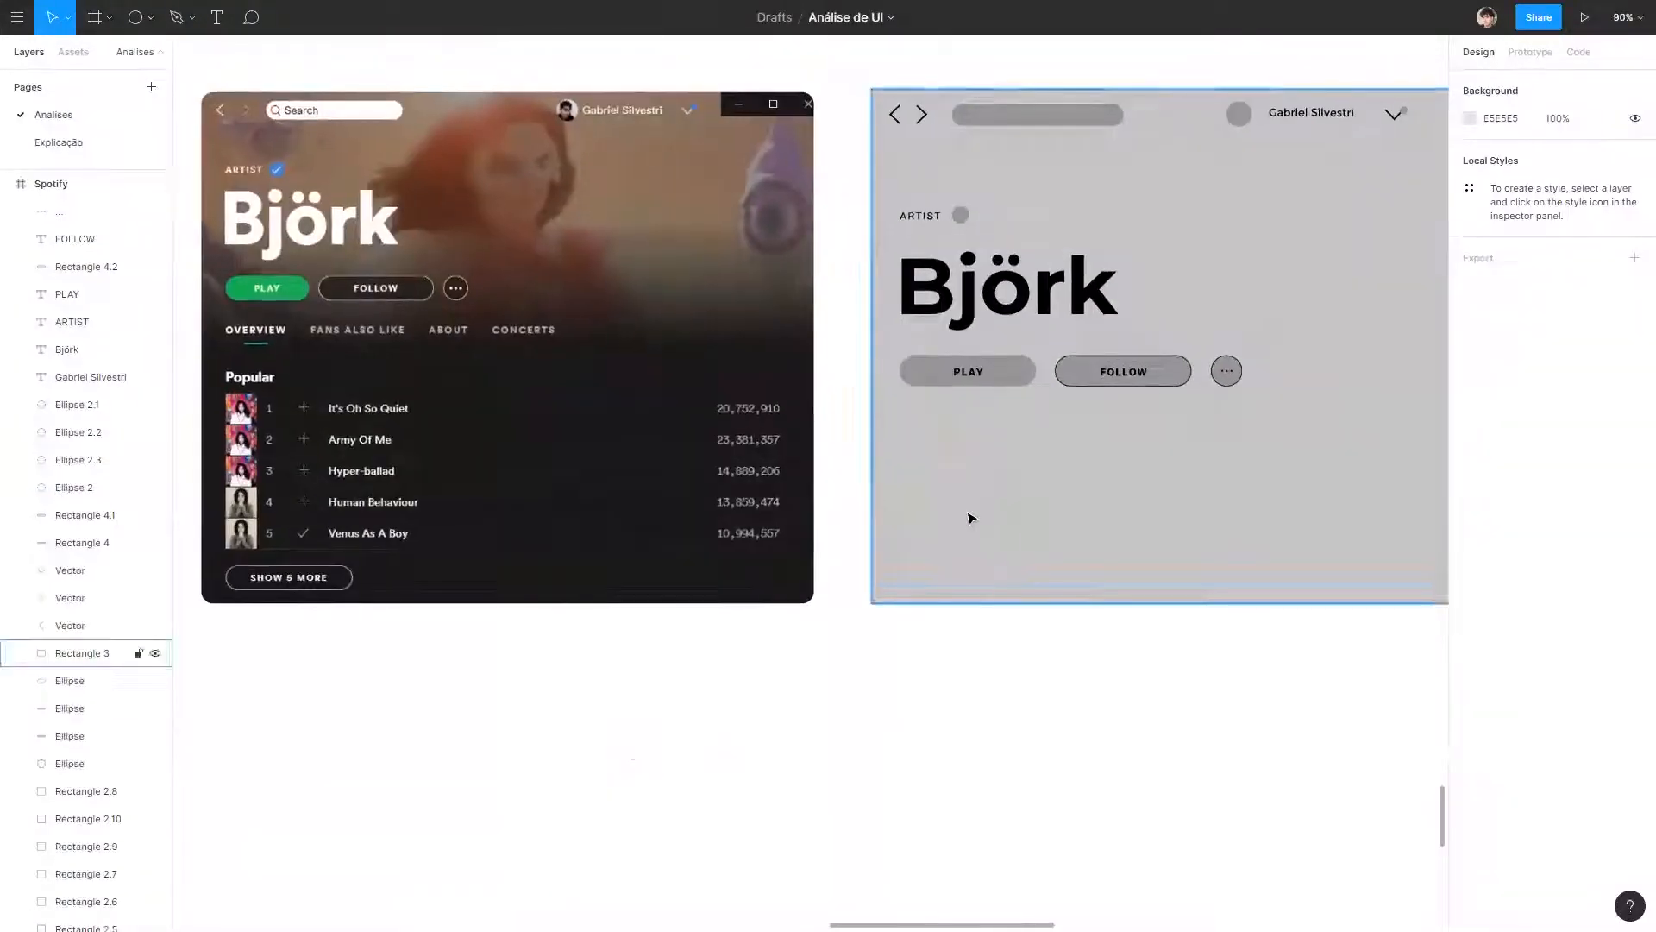
pyautogui.moveTo(1106, 692); pyautogui.dragTo(1091, 706)
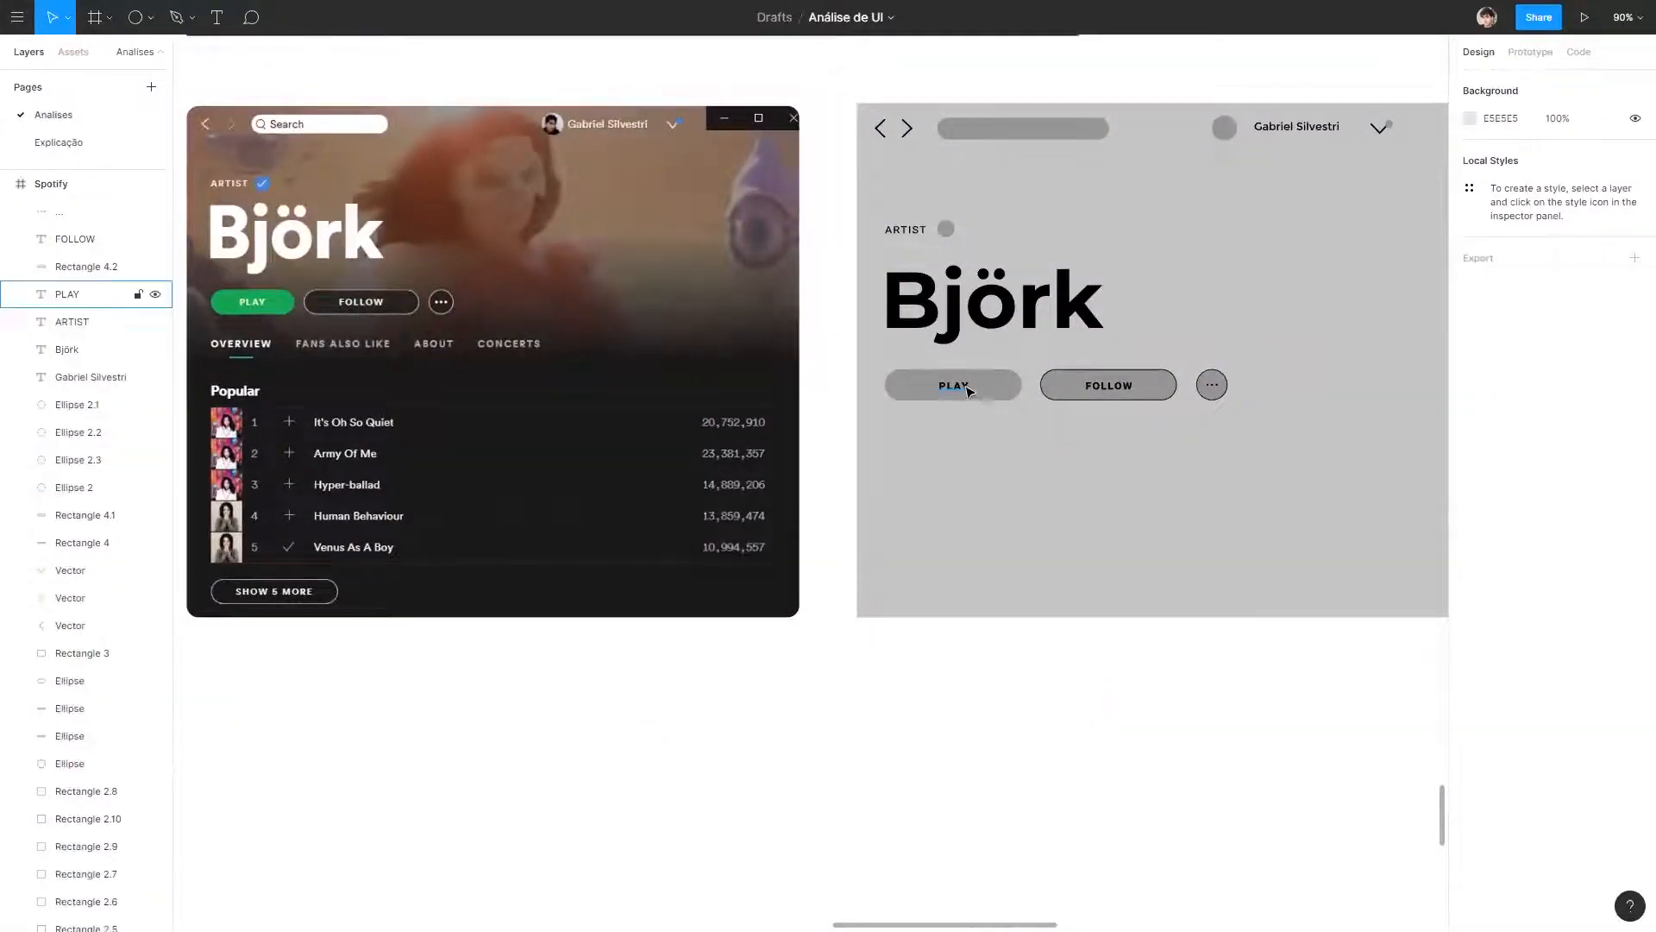
pyautogui.moveTo(967, 392); pyautogui.dragTo(966, 438)
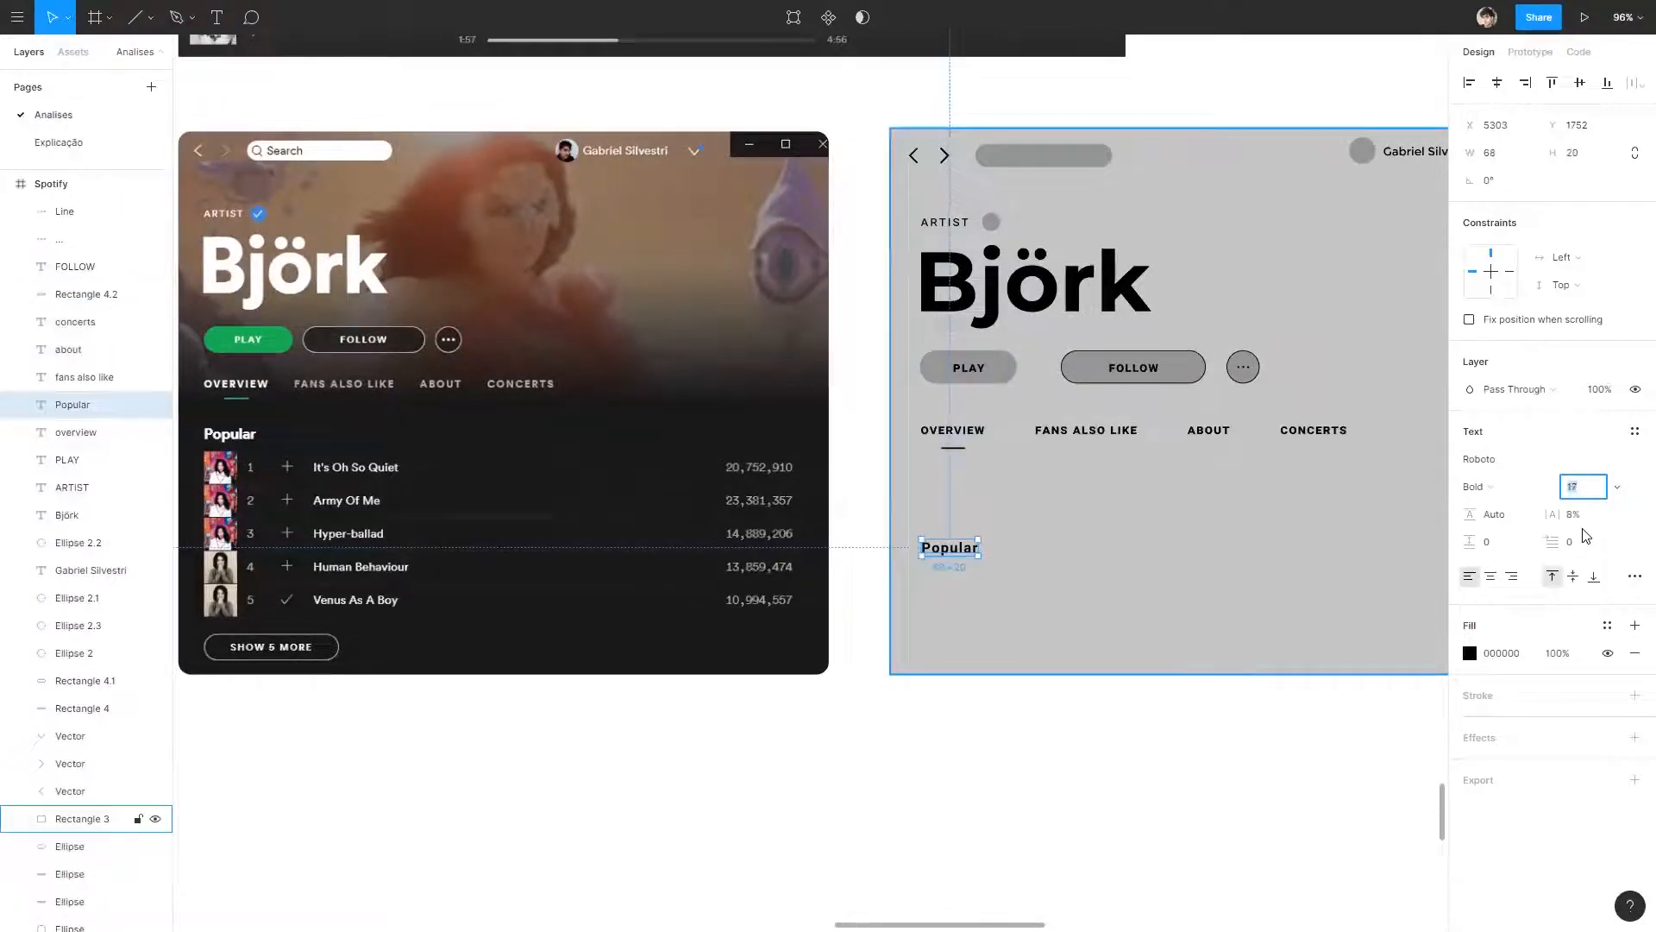
# Move the Popular heading up beneath the tabs and shorten the divider line to start at the thumbnail column's right edge.
pyautogui.click(1072, 725)
pyautogui.moveTo(949, 548); pyautogui.dragTo(948, 513)
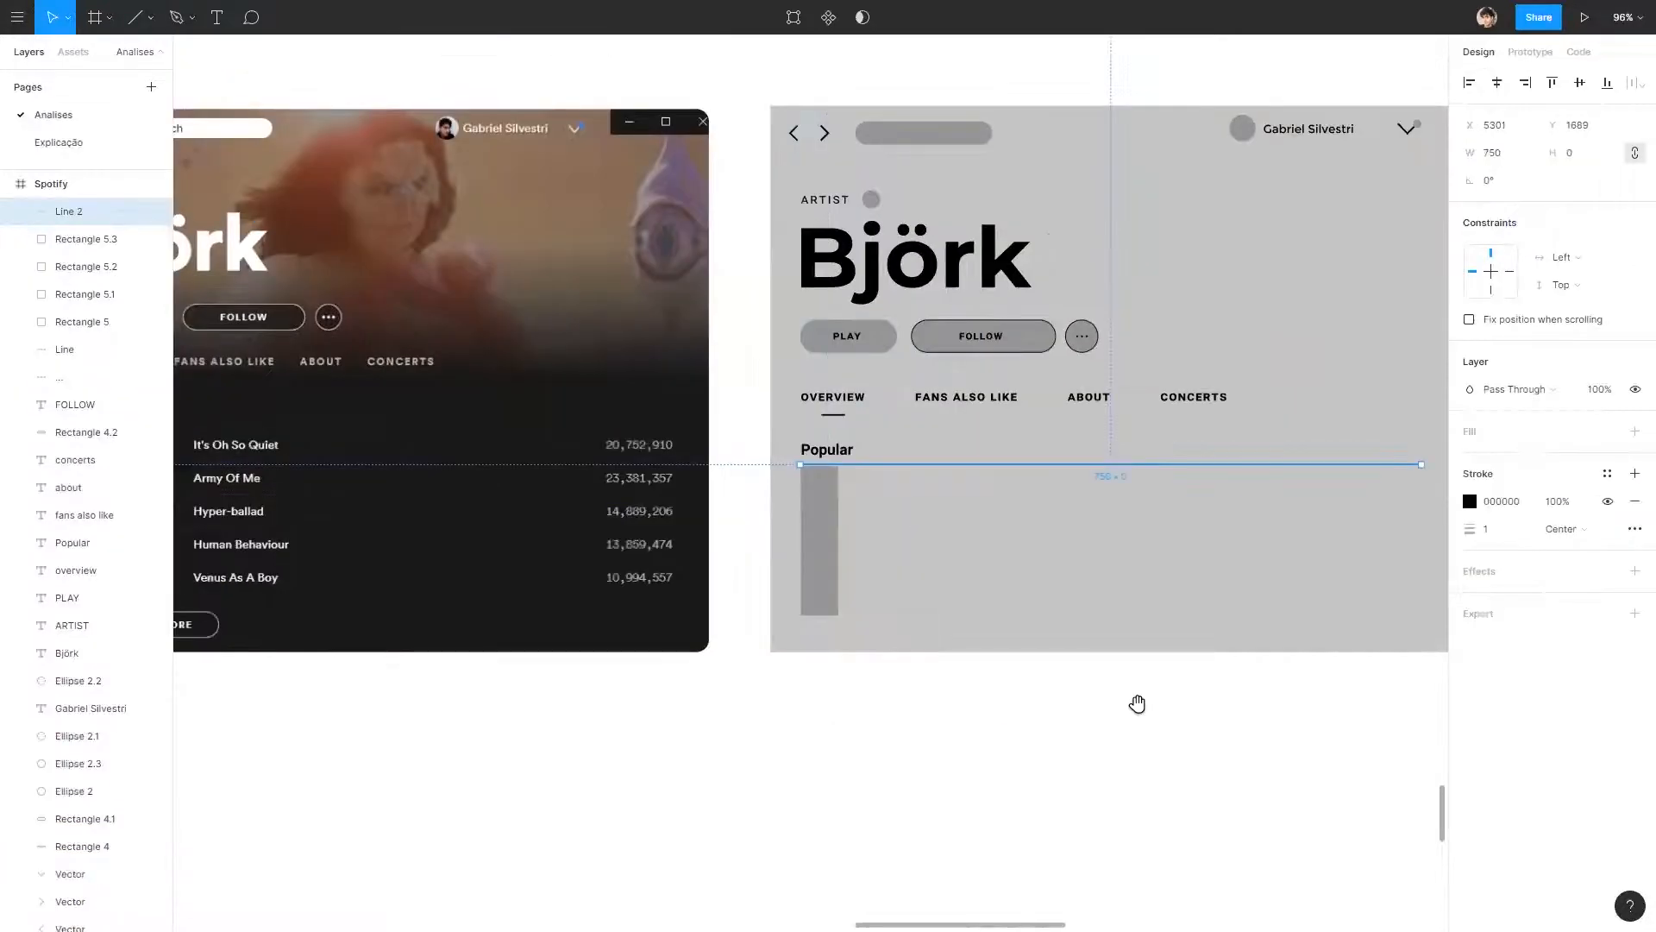
pyautogui.hscroll(-3, 1139, 700)
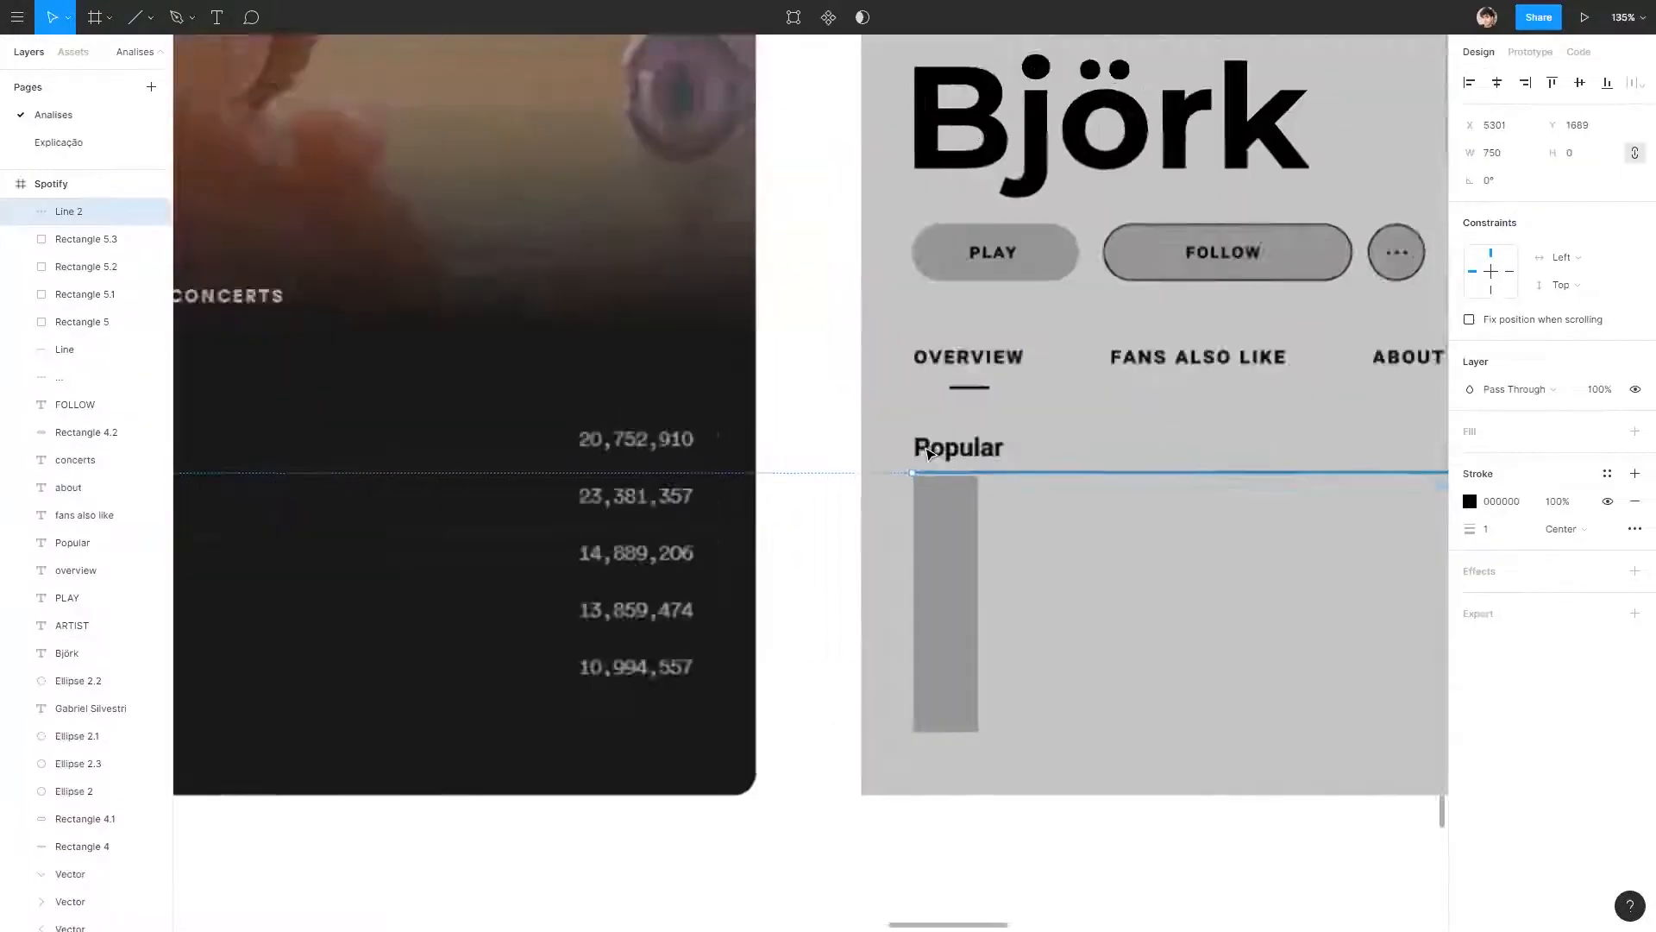
pyautogui.scroll(6, 914, 473)
pyautogui.moveTo(911, 480); pyautogui.dragTo(1035, 488)
pyautogui.click(729, 513)
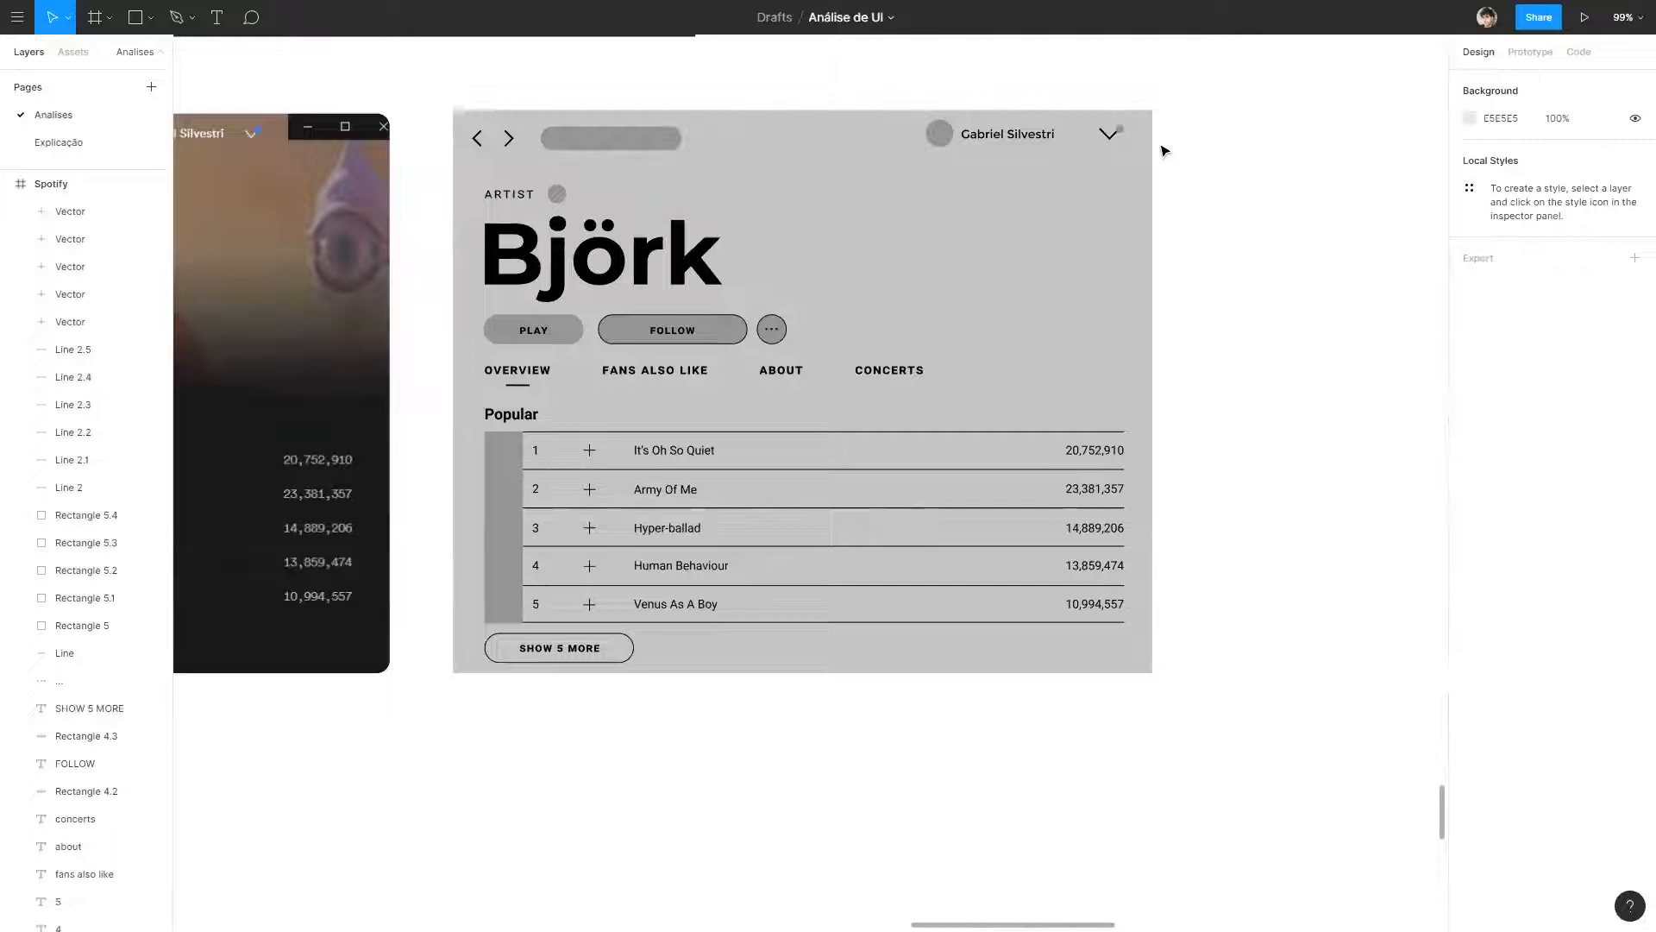
# Move the green-framed colour palette down beside the Björk wireframe, just above its right-hand side.
pyautogui.hscroll(-2, 1005, 178)
pyautogui.scroll(-5, 898, 244)
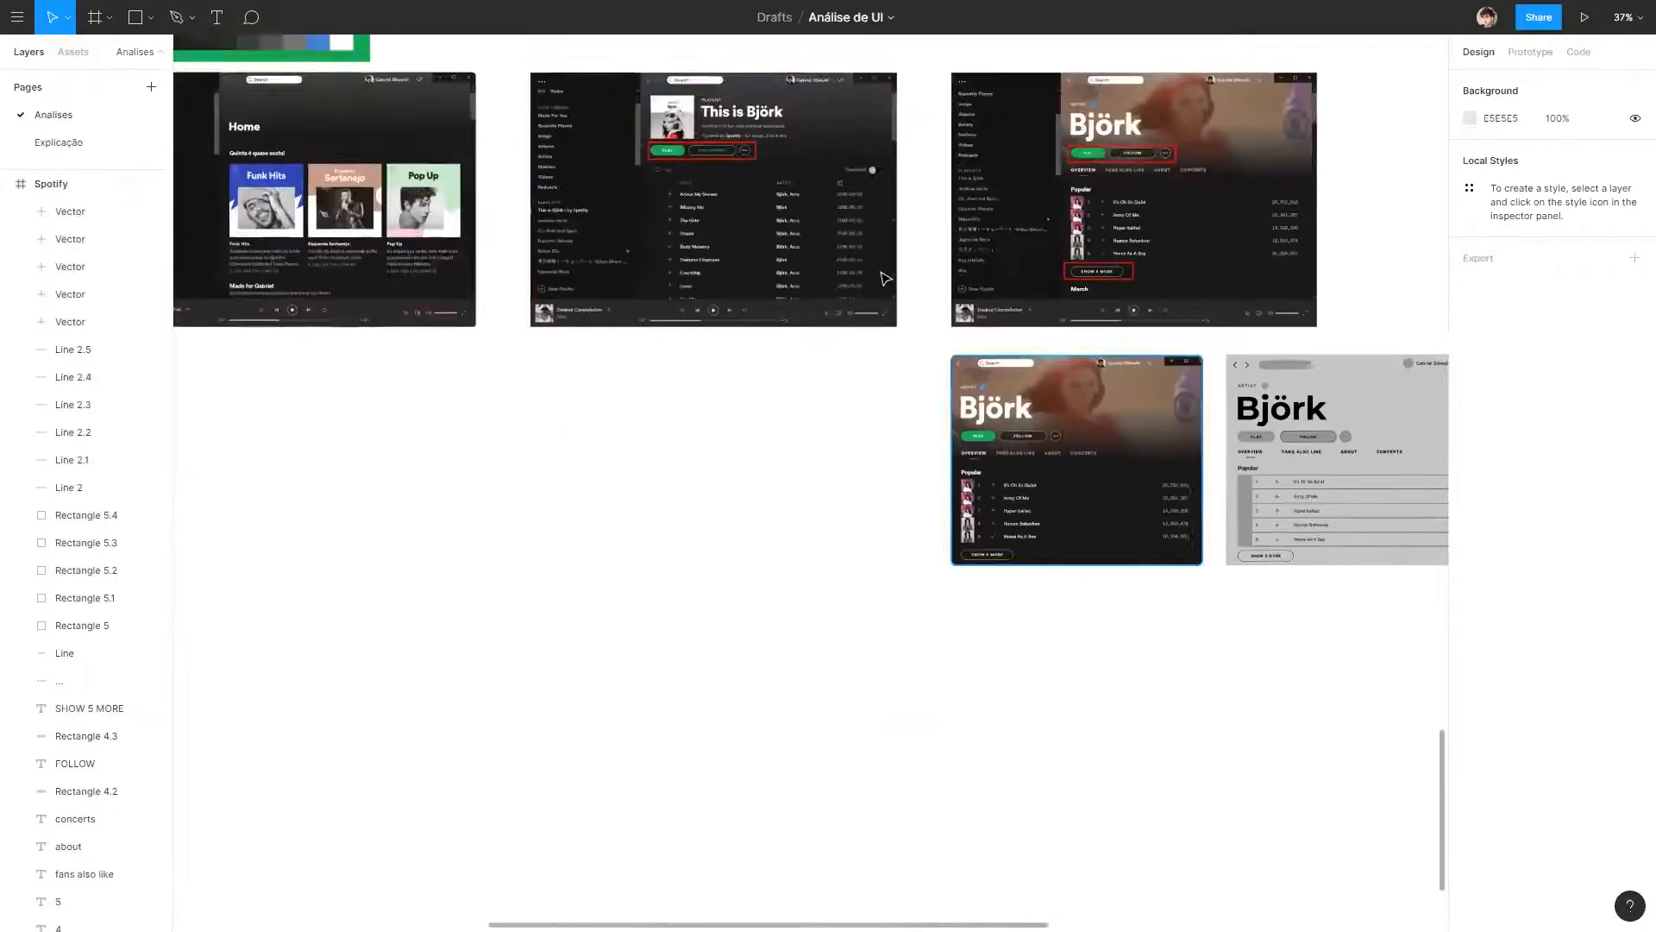
pyautogui.scroll(-1, 517, 197)
pyautogui.moveTo(510, 195); pyautogui.dragTo(676, 282)
pyautogui.moveTo(621, 173); pyautogui.dragTo(378, 154)
pyautogui.moveTo(488, 170); pyautogui.dragTo(1102, 371)
pyautogui.scroll(5, 1094, 426)
pyautogui.scroll(1, 1016, 467)
pyautogui.moveTo(679, 445); pyautogui.dragTo(942, 383)
pyautogui.scroll(-2, 914, 362)
pyautogui.scroll(3, 429, 342)
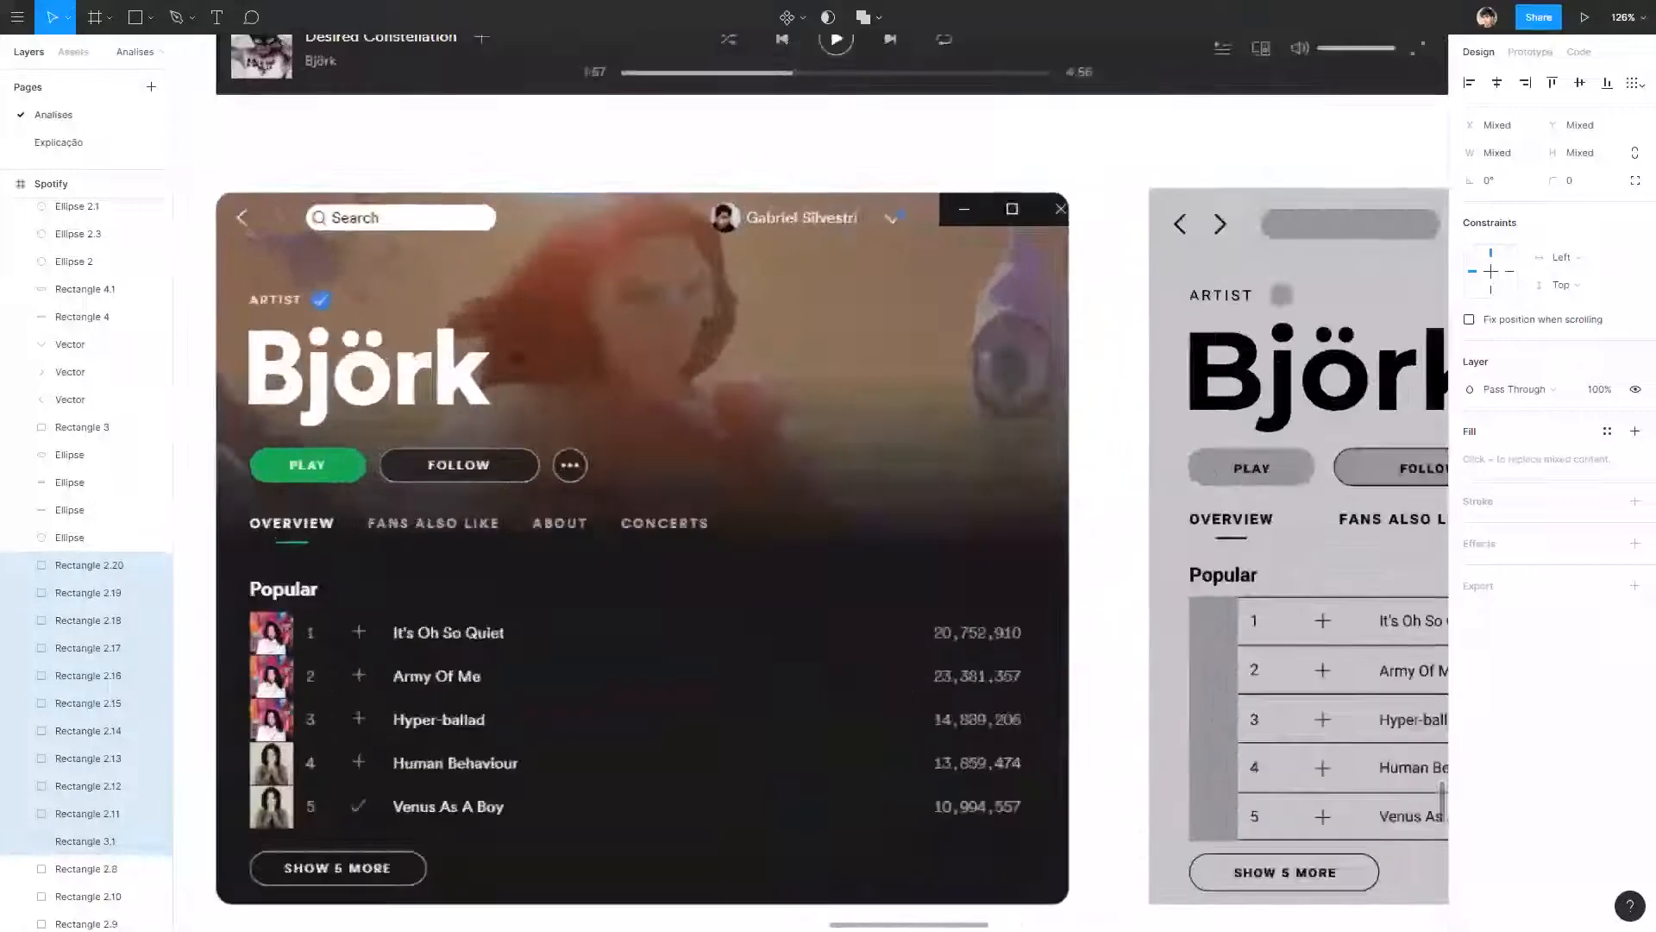
pyautogui.scroll(-2, 1000, 380)
pyautogui.click(976, 362)
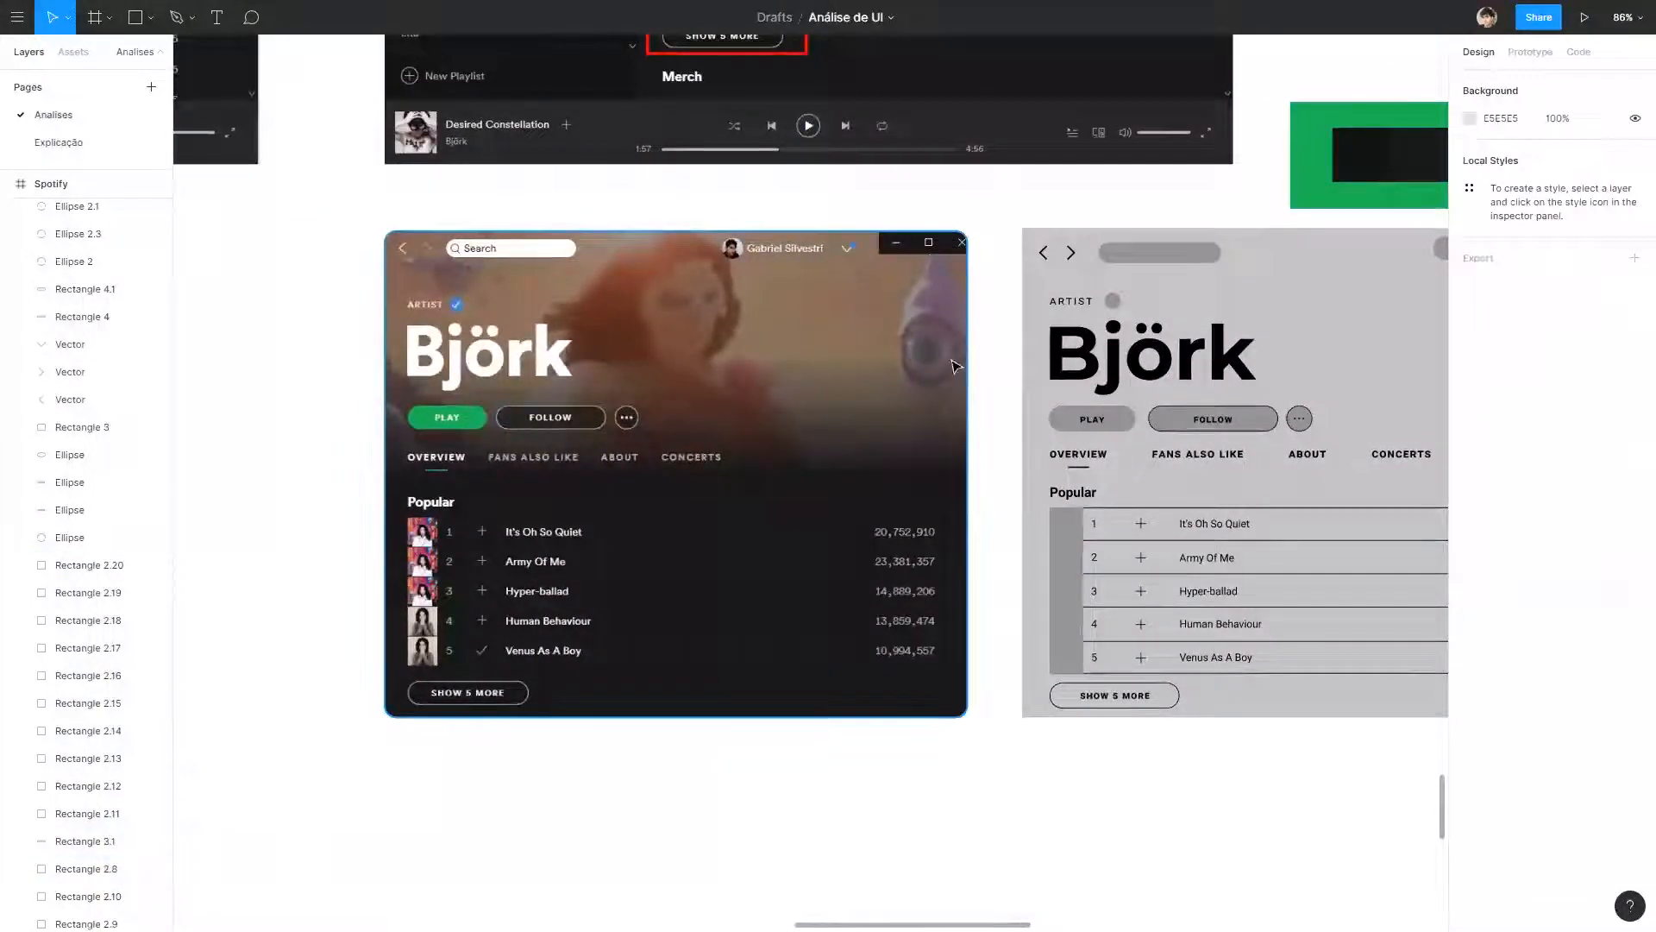
# Duplicate the wireframe's grey background rectangle and shrink the copy to cover only the track-list area below the tabs.
pyautogui.hscroll(5, 776, 713)
pyautogui.scroll(-2, 776, 713)
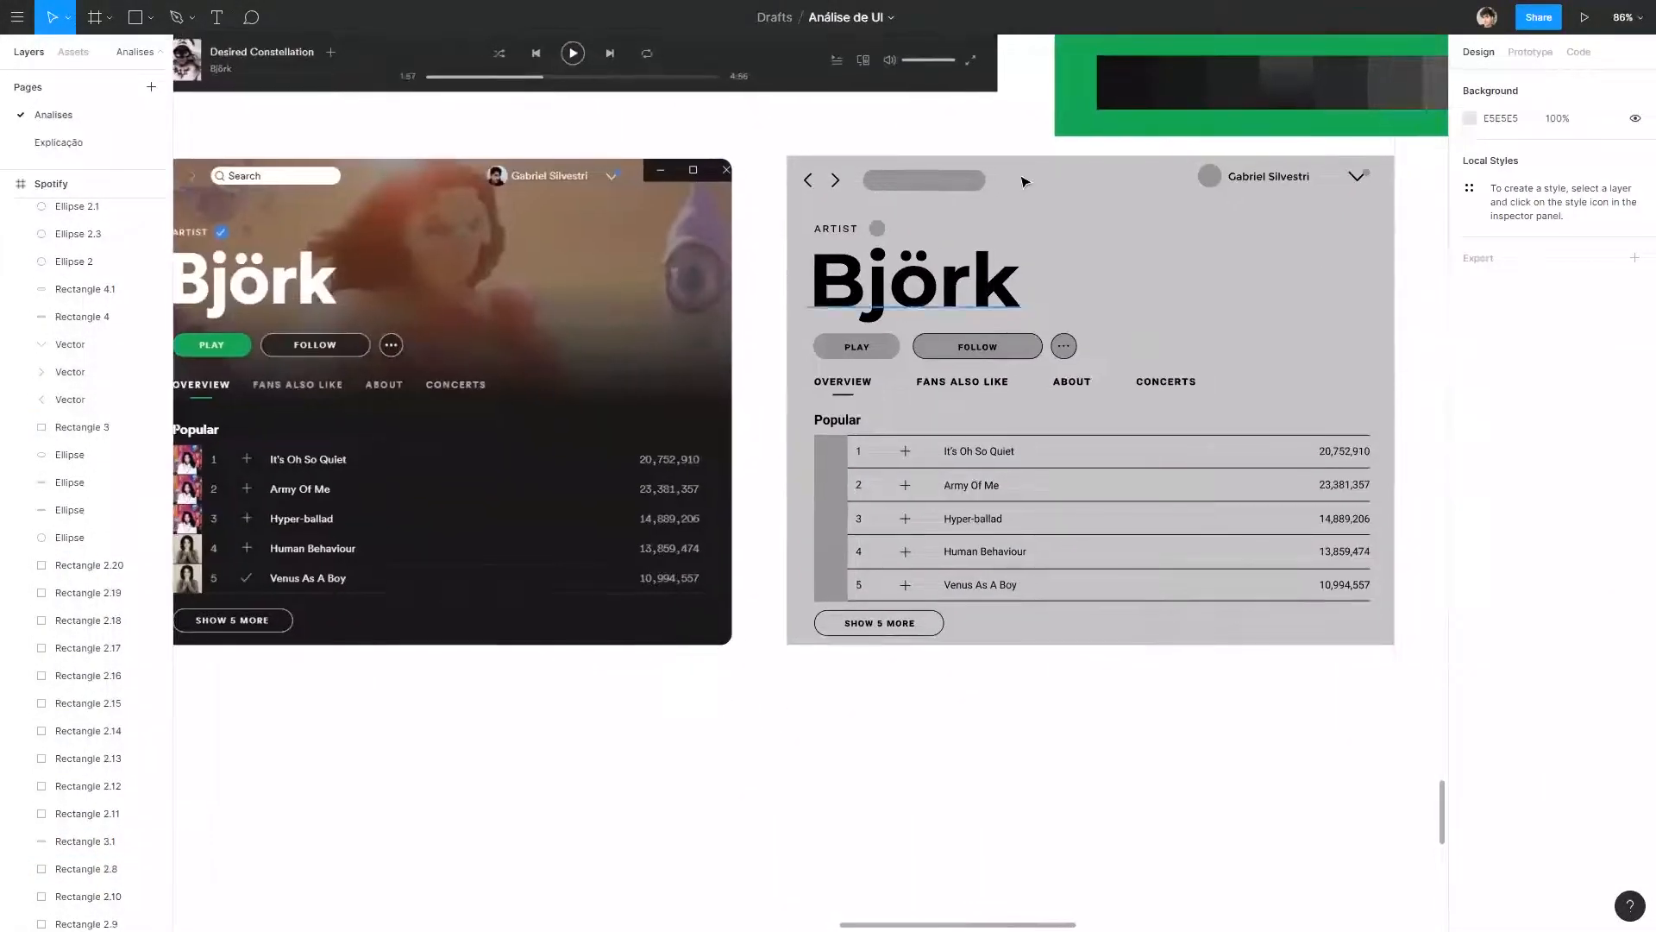
pyautogui.click(1122, 230)
pyautogui.moveTo(1095, 197); pyautogui.dragTo(1078, 211)
pyautogui.moveTo(998, 682); pyautogui.dragTo(999, 645)
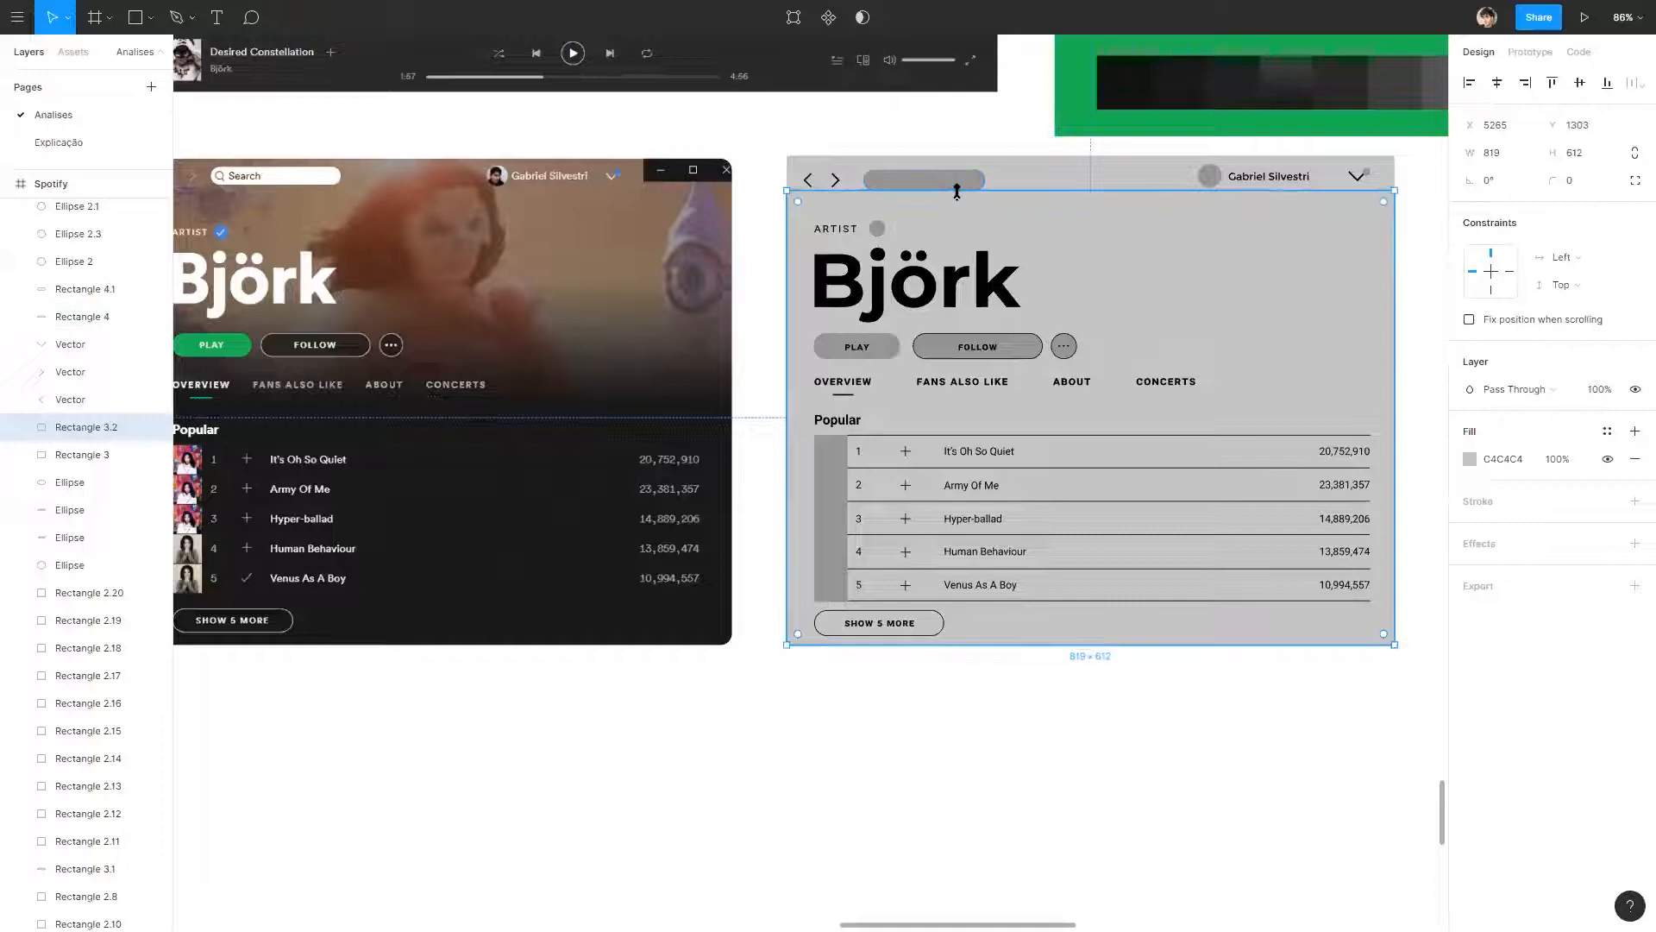
pyautogui.moveTo(956, 192); pyautogui.dragTo(857, 394)
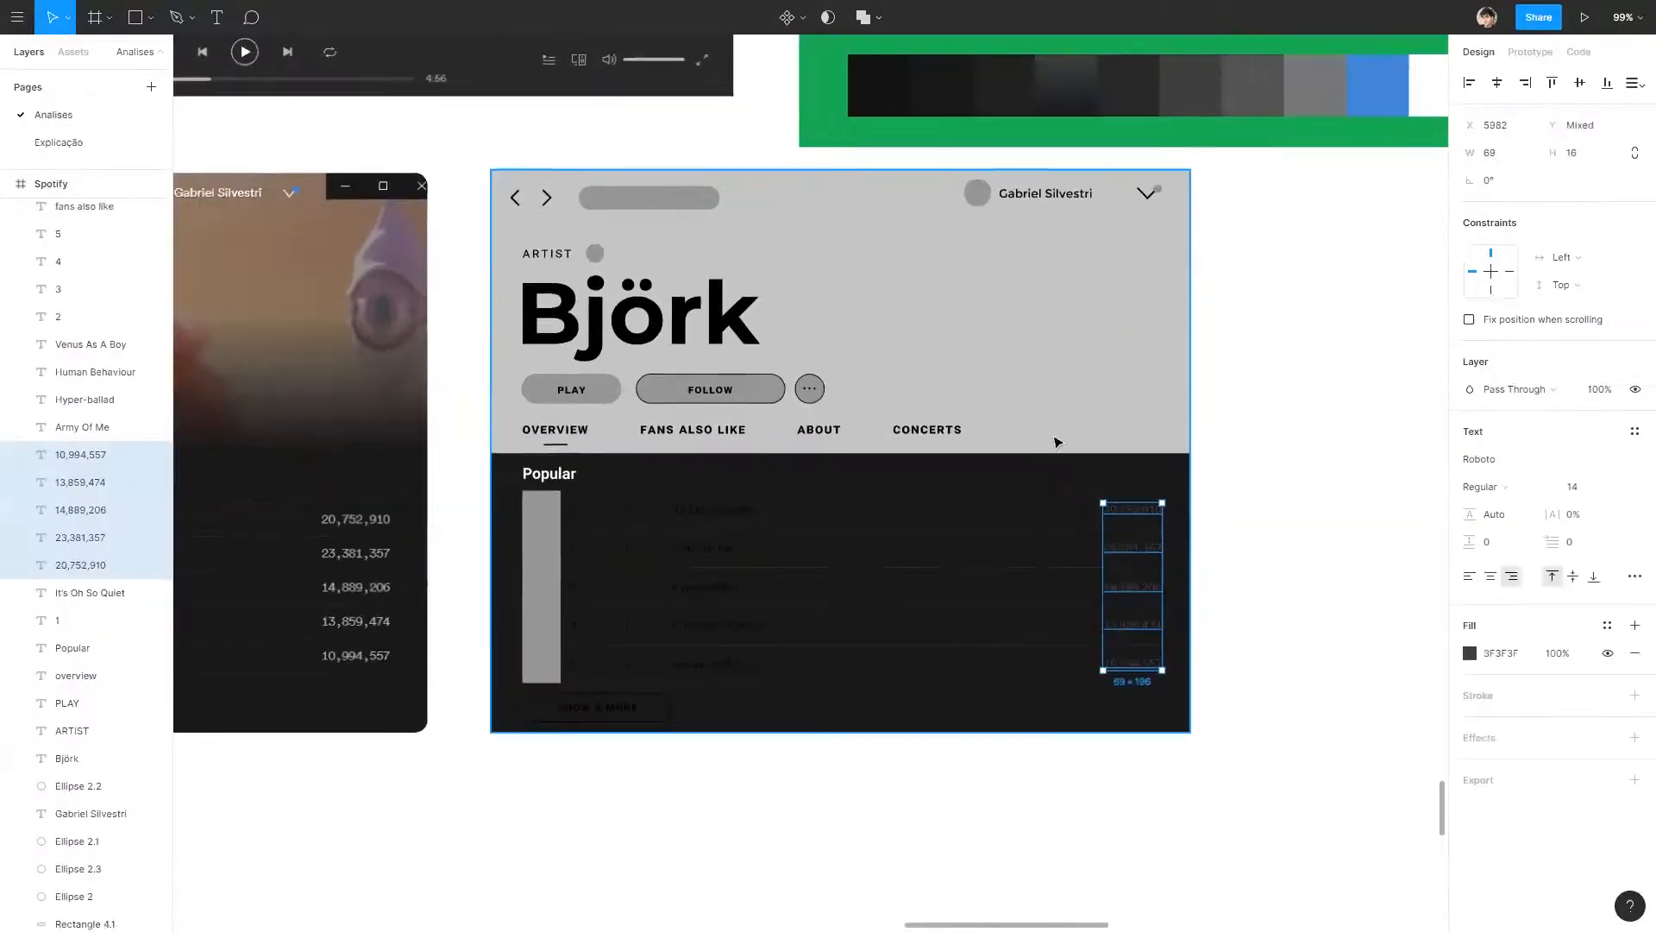
# Recolour the wireframe's five play counts with the grey 535353 sampled from the palette.
pyautogui.hscroll(5, 1053, 370)
pyautogui.scroll(2, 1053, 370)
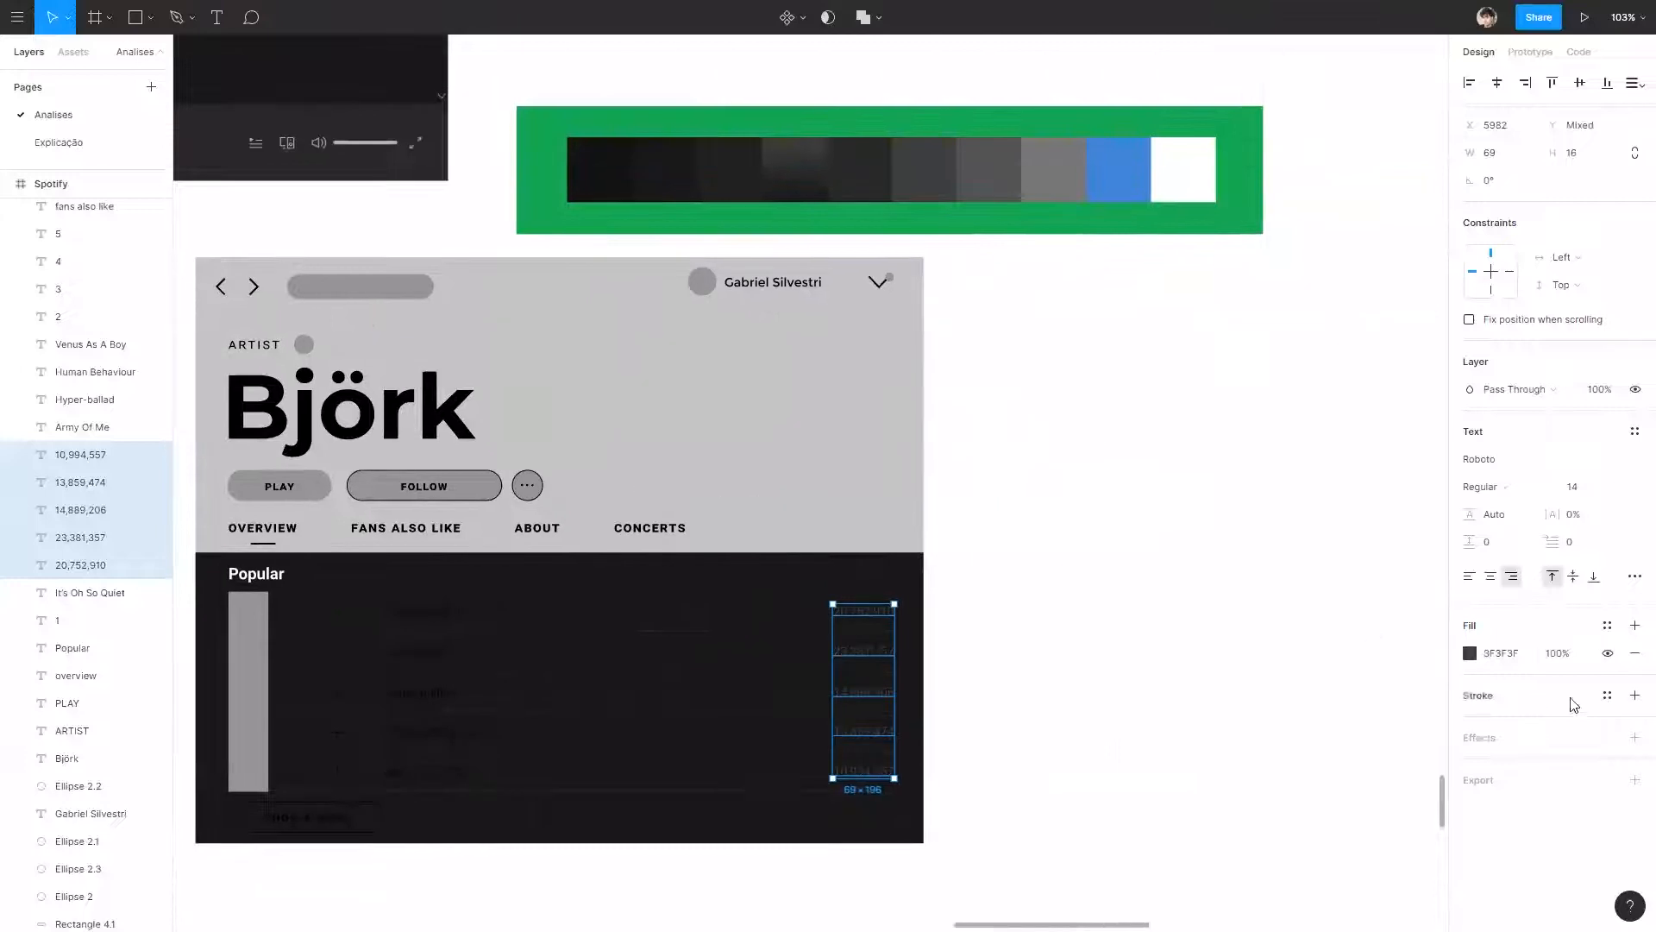
pyautogui.click(1471, 657)
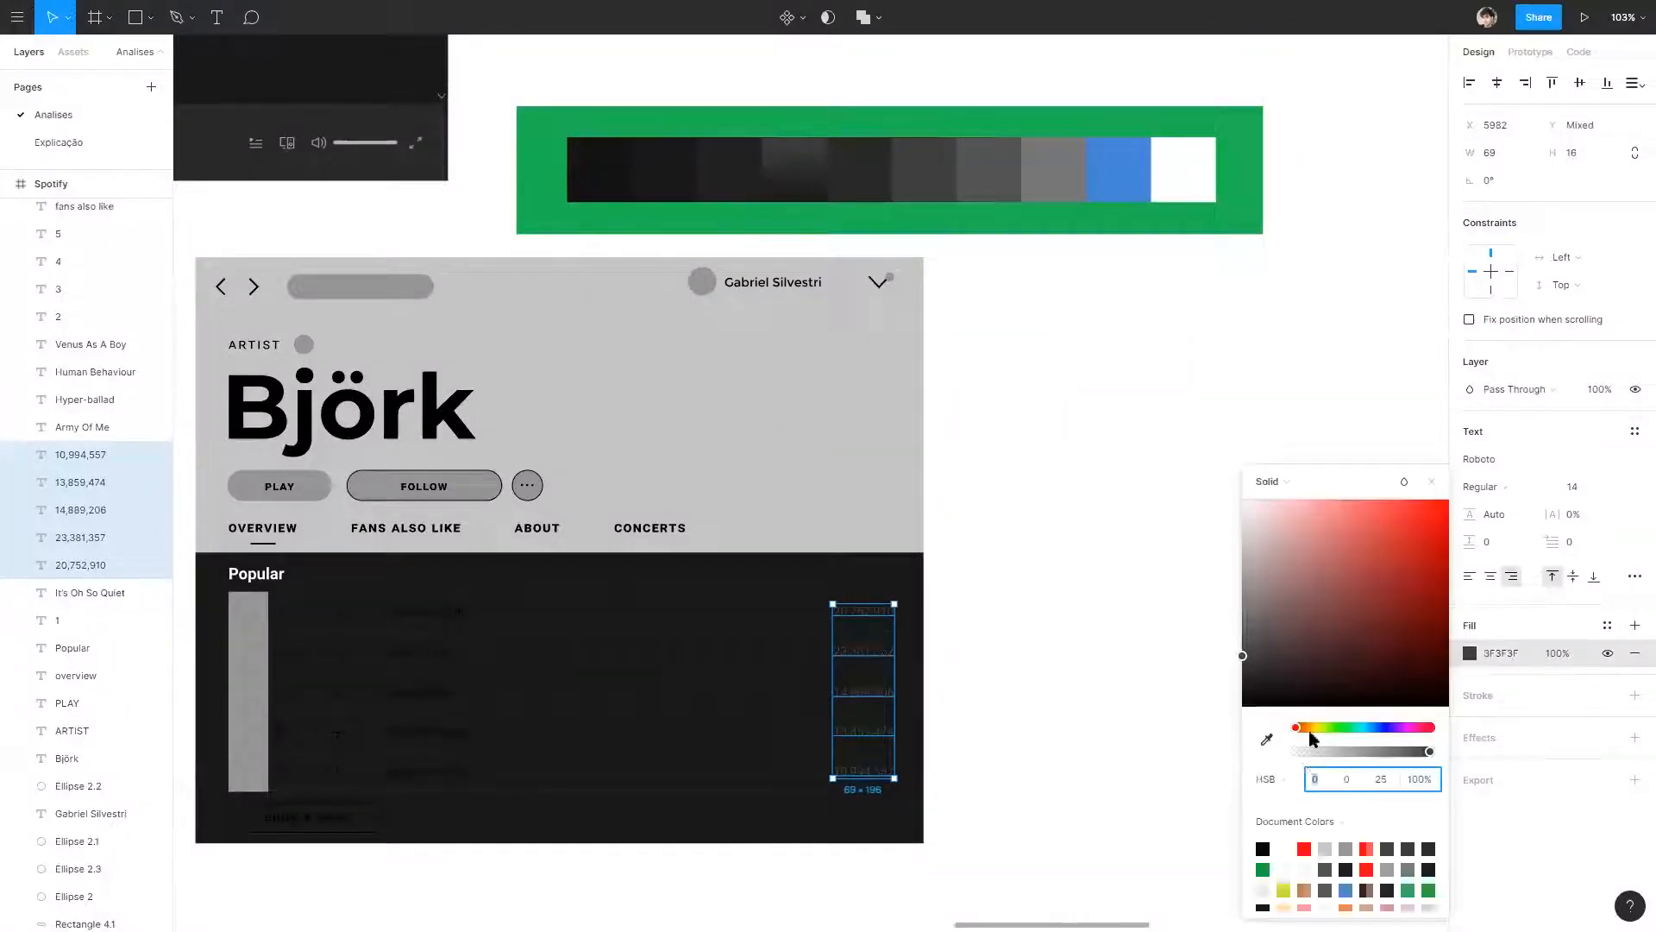
pyautogui.click(1266, 740)
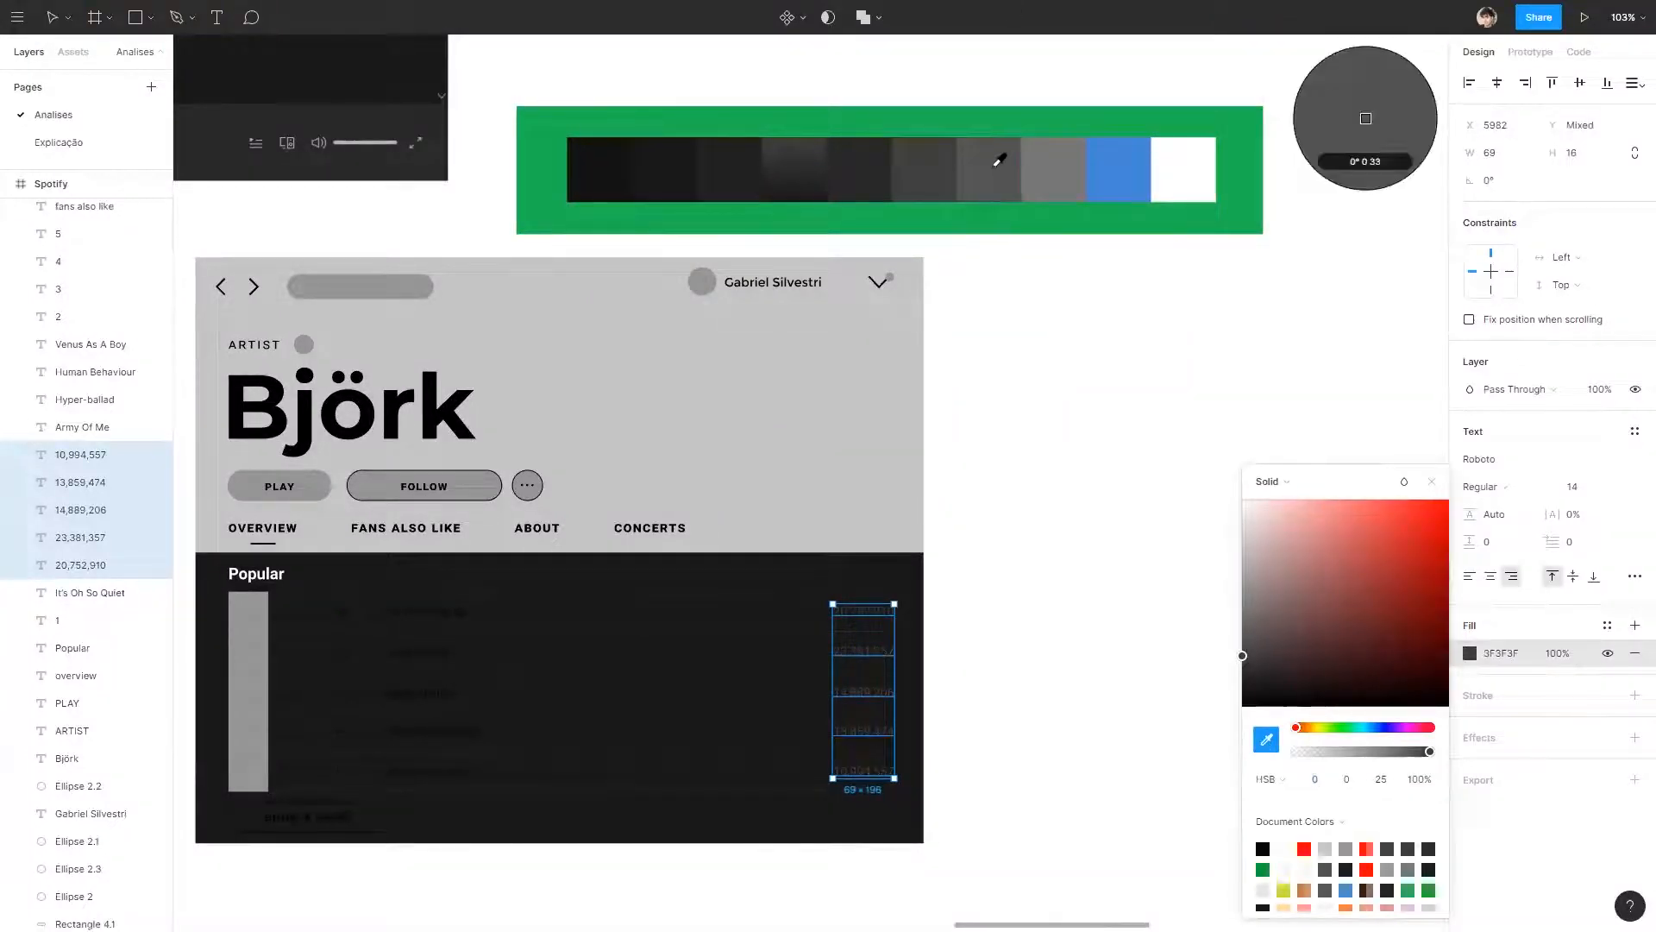
pyautogui.click(993, 166)
pyautogui.click(1072, 447)
# Recolour all five play counts with the lighter grey 767676 sampled from the palette.
pyautogui.moveTo(985, 437); pyautogui.dragTo(1407, 364)
pyautogui.click(1312, 506)
pyautogui.keyDown('shift'); pyautogui.click(1307, 546); pyautogui.keyUp('shift')
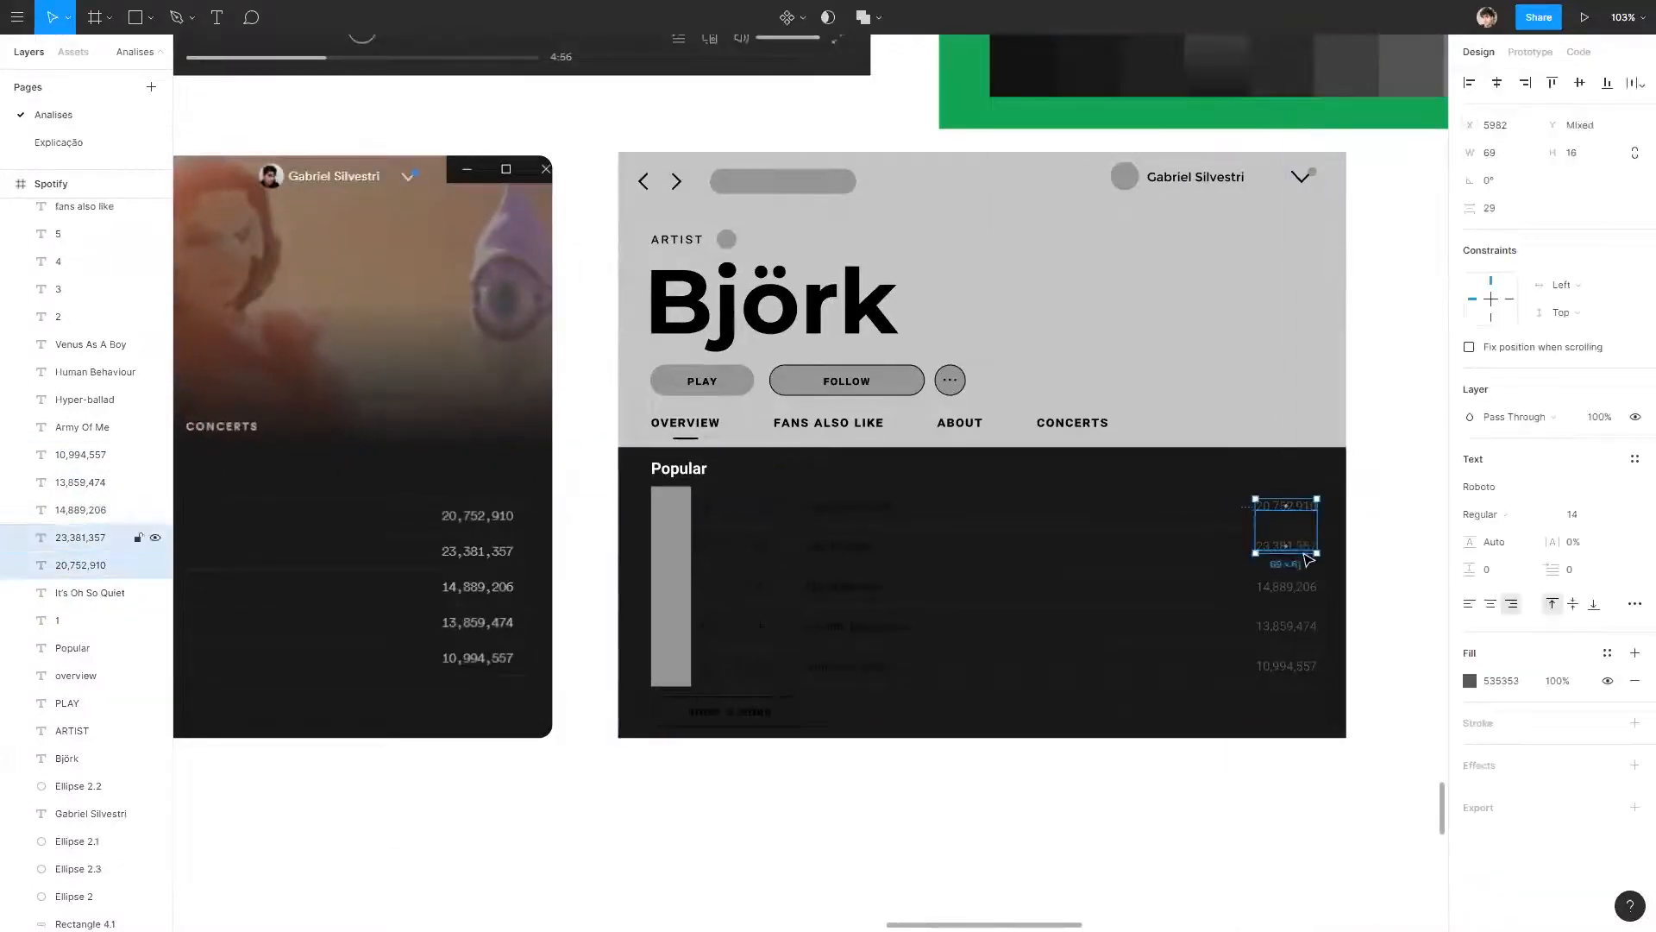
pyautogui.keyDown('shift'); pyautogui.click(1306, 587); pyautogui.keyUp('shift')
pyautogui.keyDown('shift'); pyautogui.click(1306, 626); pyautogui.keyUp('shift')
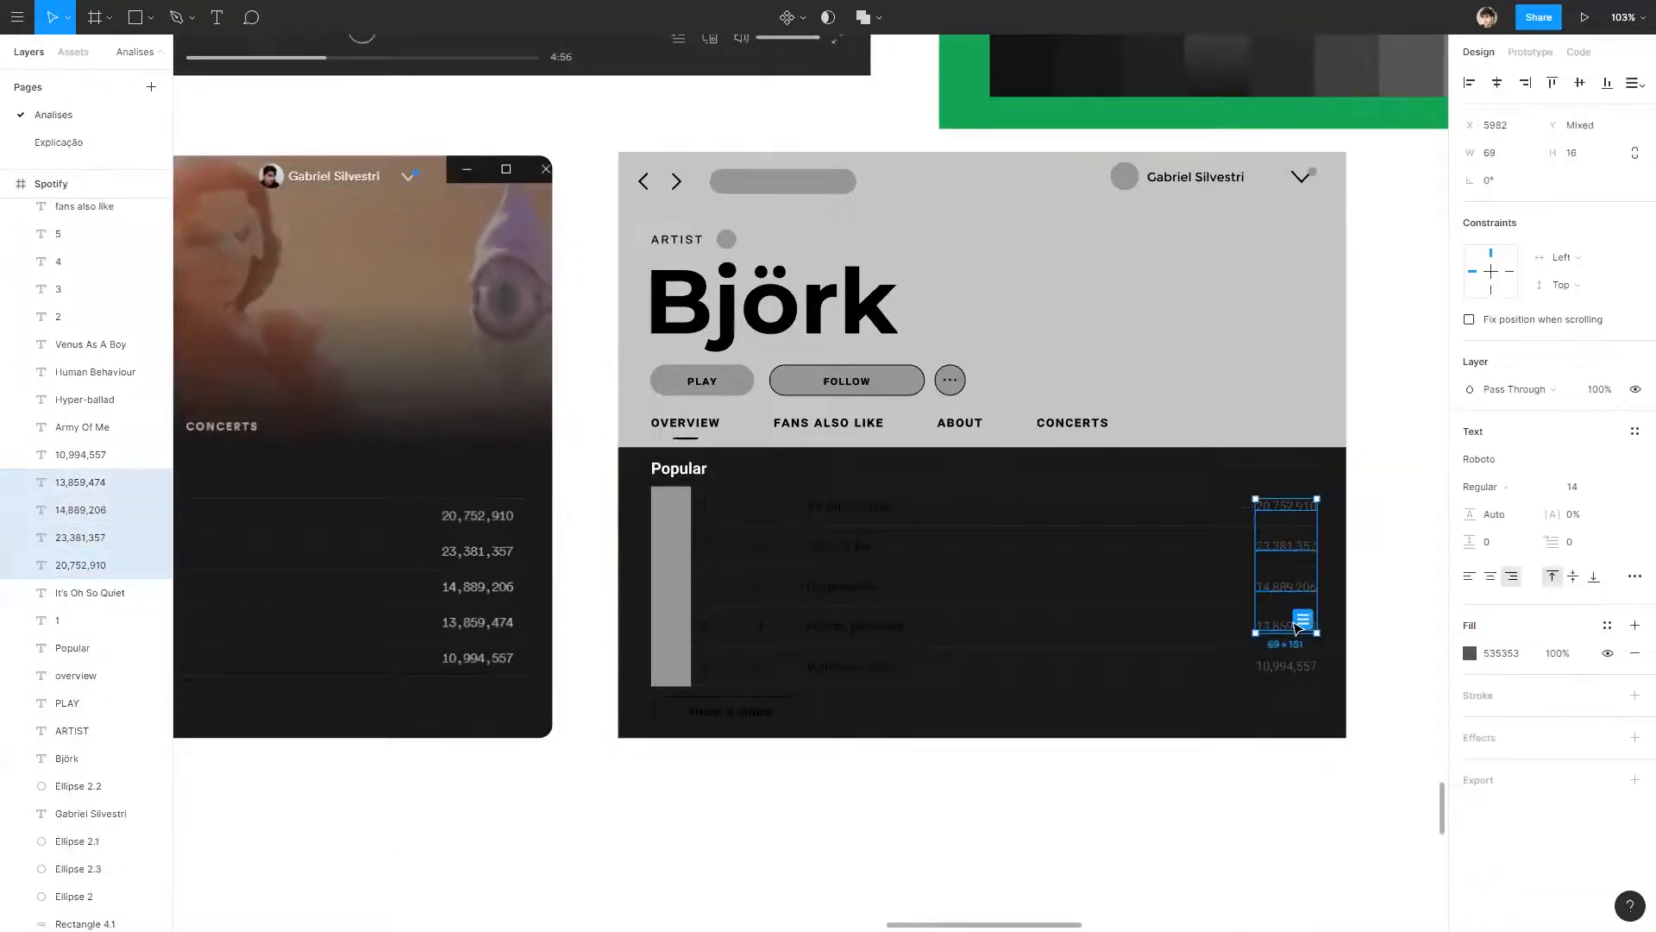
pyautogui.keyDown('shift'); pyautogui.click(1302, 676); pyautogui.keyUp('shift')
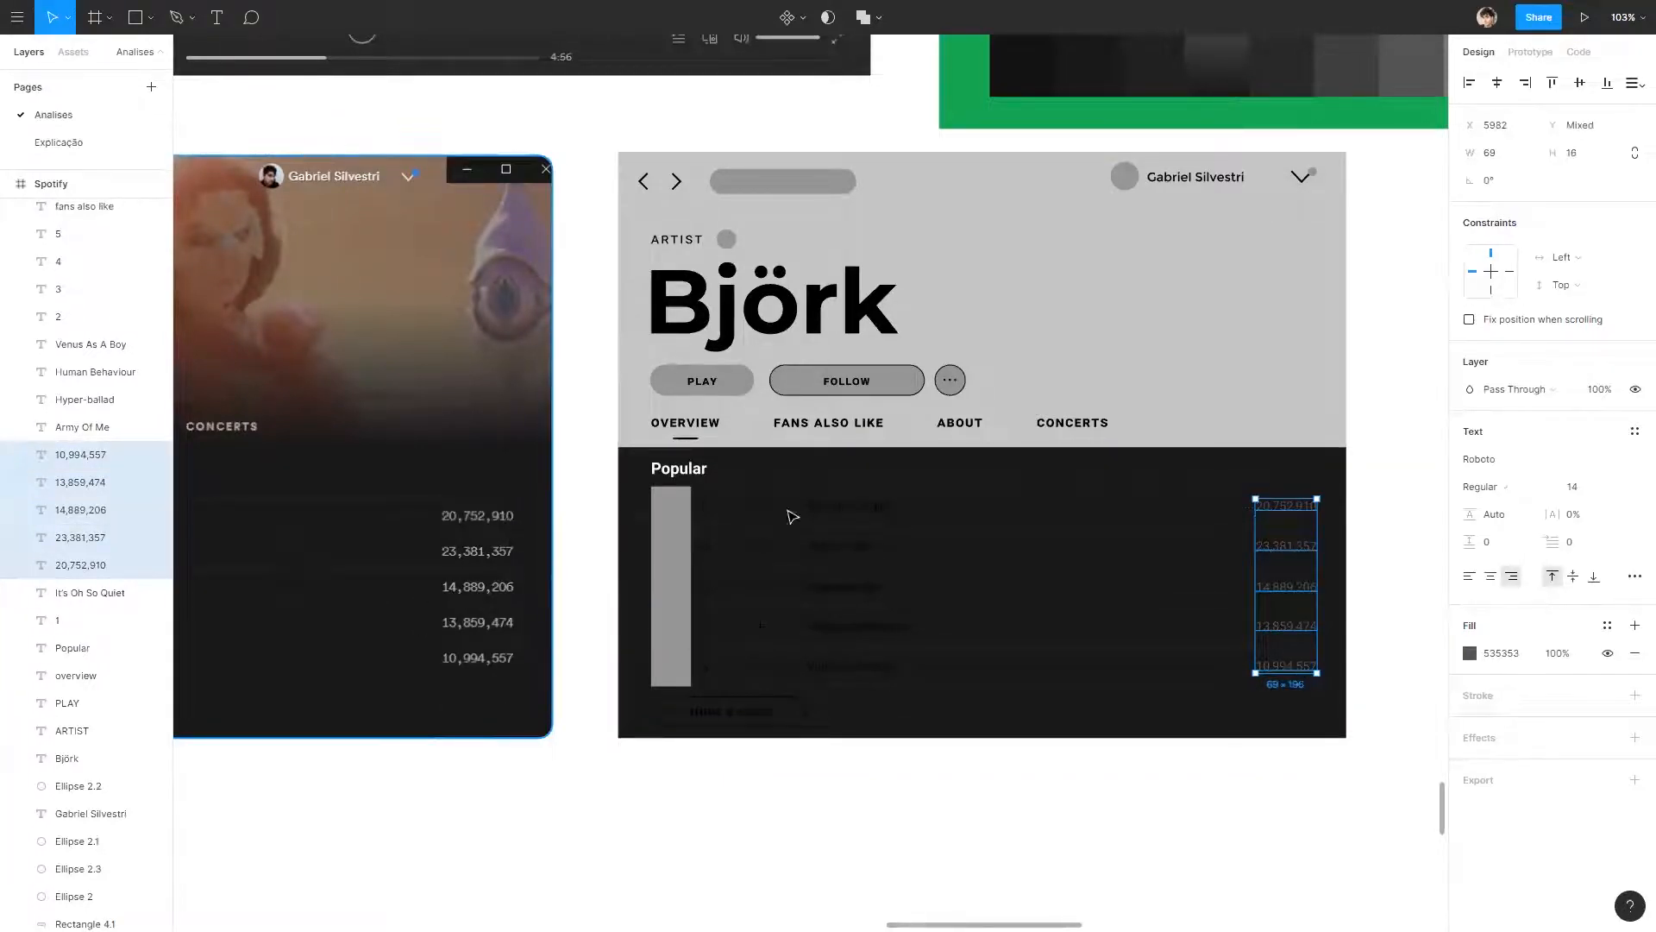
pyautogui.hscroll(5, 791, 516)
pyautogui.scroll(2, 750, 573)
pyautogui.click(1472, 656)
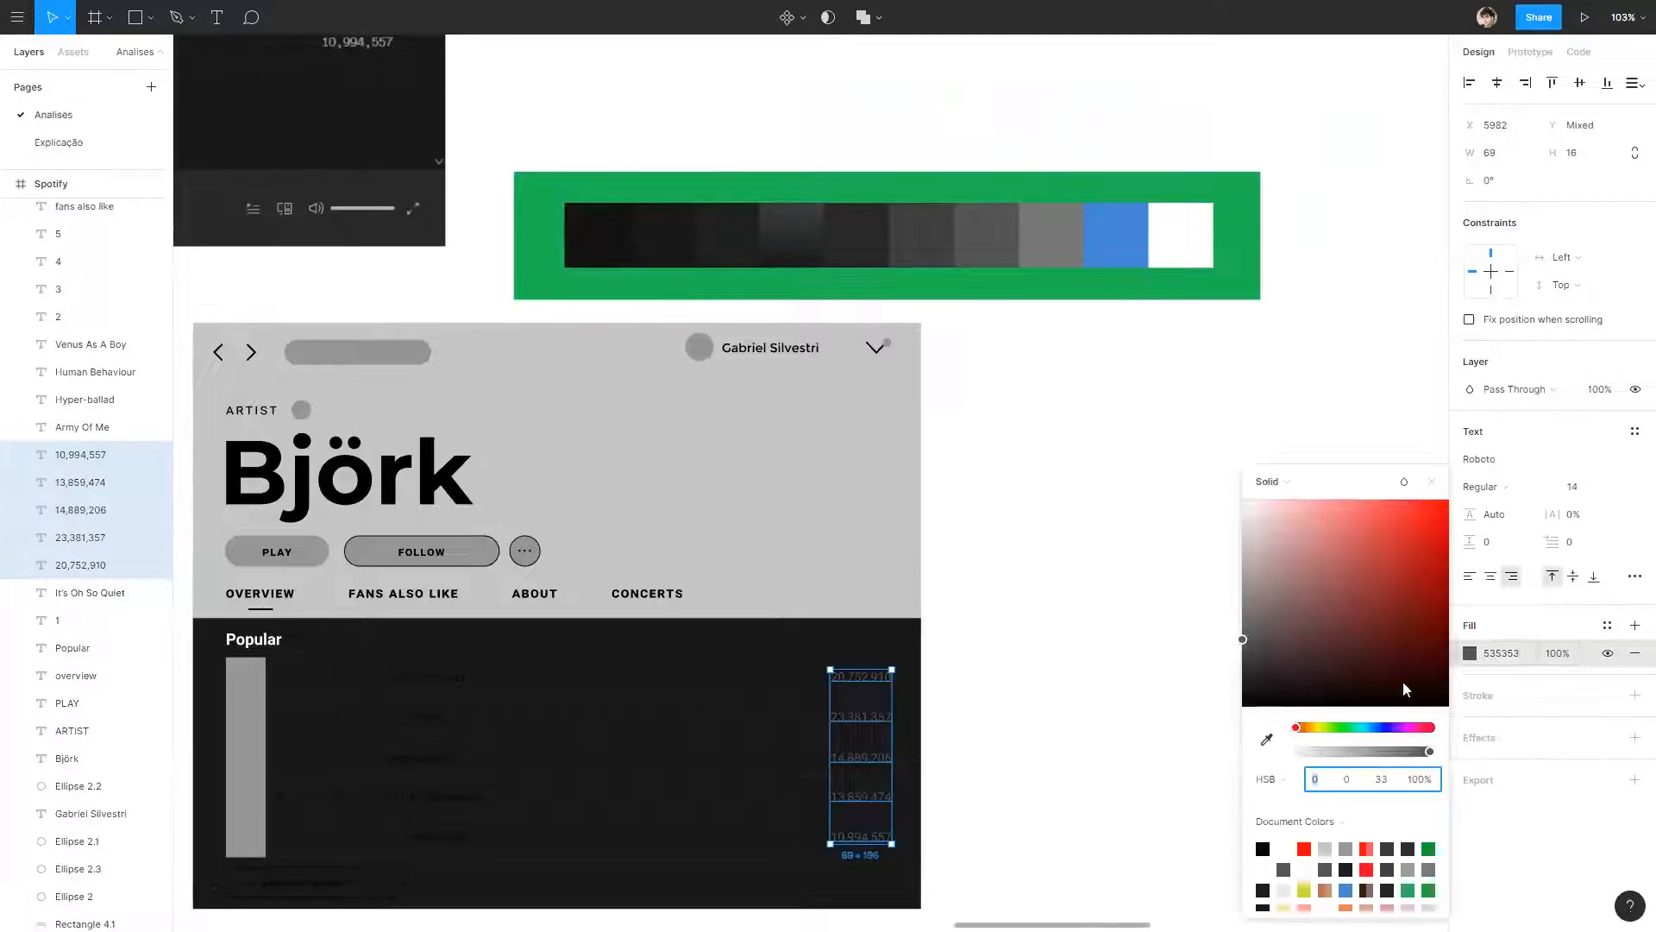
pyautogui.click(1266, 737)
pyautogui.click(1050, 228)
pyautogui.click(1007, 634)
# Give the five play counts in the wireframe's track list a heavier font weight.
pyautogui.moveTo(1003, 639); pyautogui.dragTo(1386, 439)
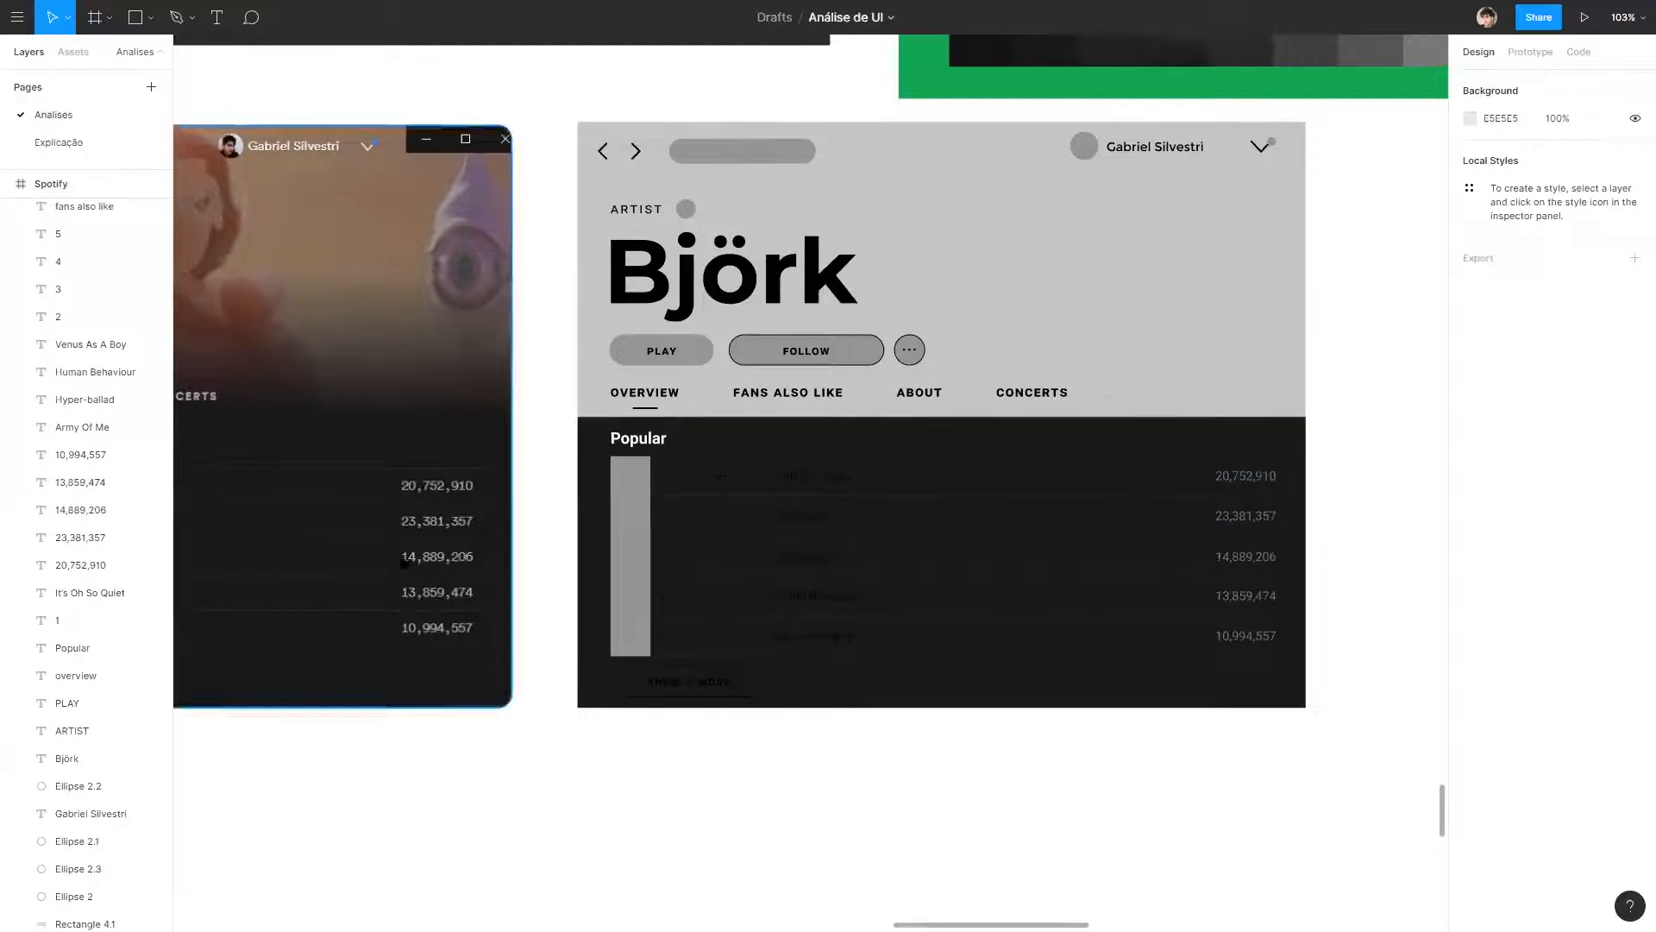
pyautogui.click(1246, 476)
pyautogui.keyDown('shift'); pyautogui.click(1253, 515); pyautogui.keyUp('shift')
pyautogui.keyDown('shift'); pyautogui.click(1246, 556); pyautogui.keyUp('shift')
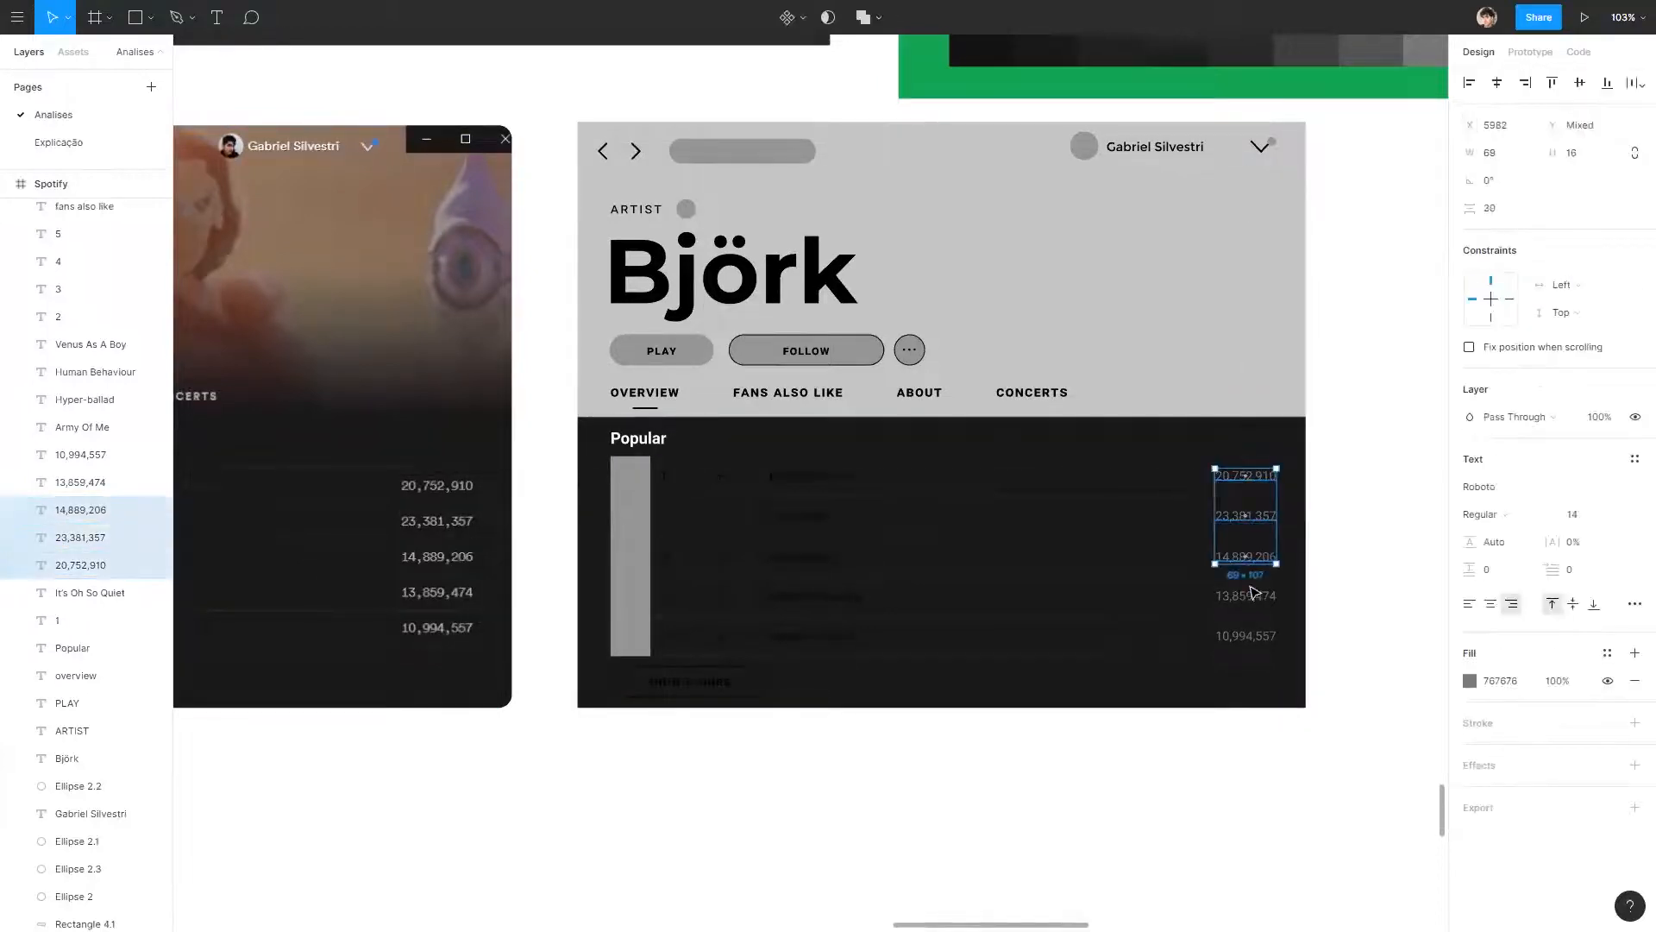
pyautogui.keyDown('shift'); pyautogui.click(1247, 595); pyautogui.keyUp('shift')
pyautogui.keyDown('shift'); pyautogui.click(1246, 636); pyautogui.keyUp('shift')
pyautogui.click(1360, 602)
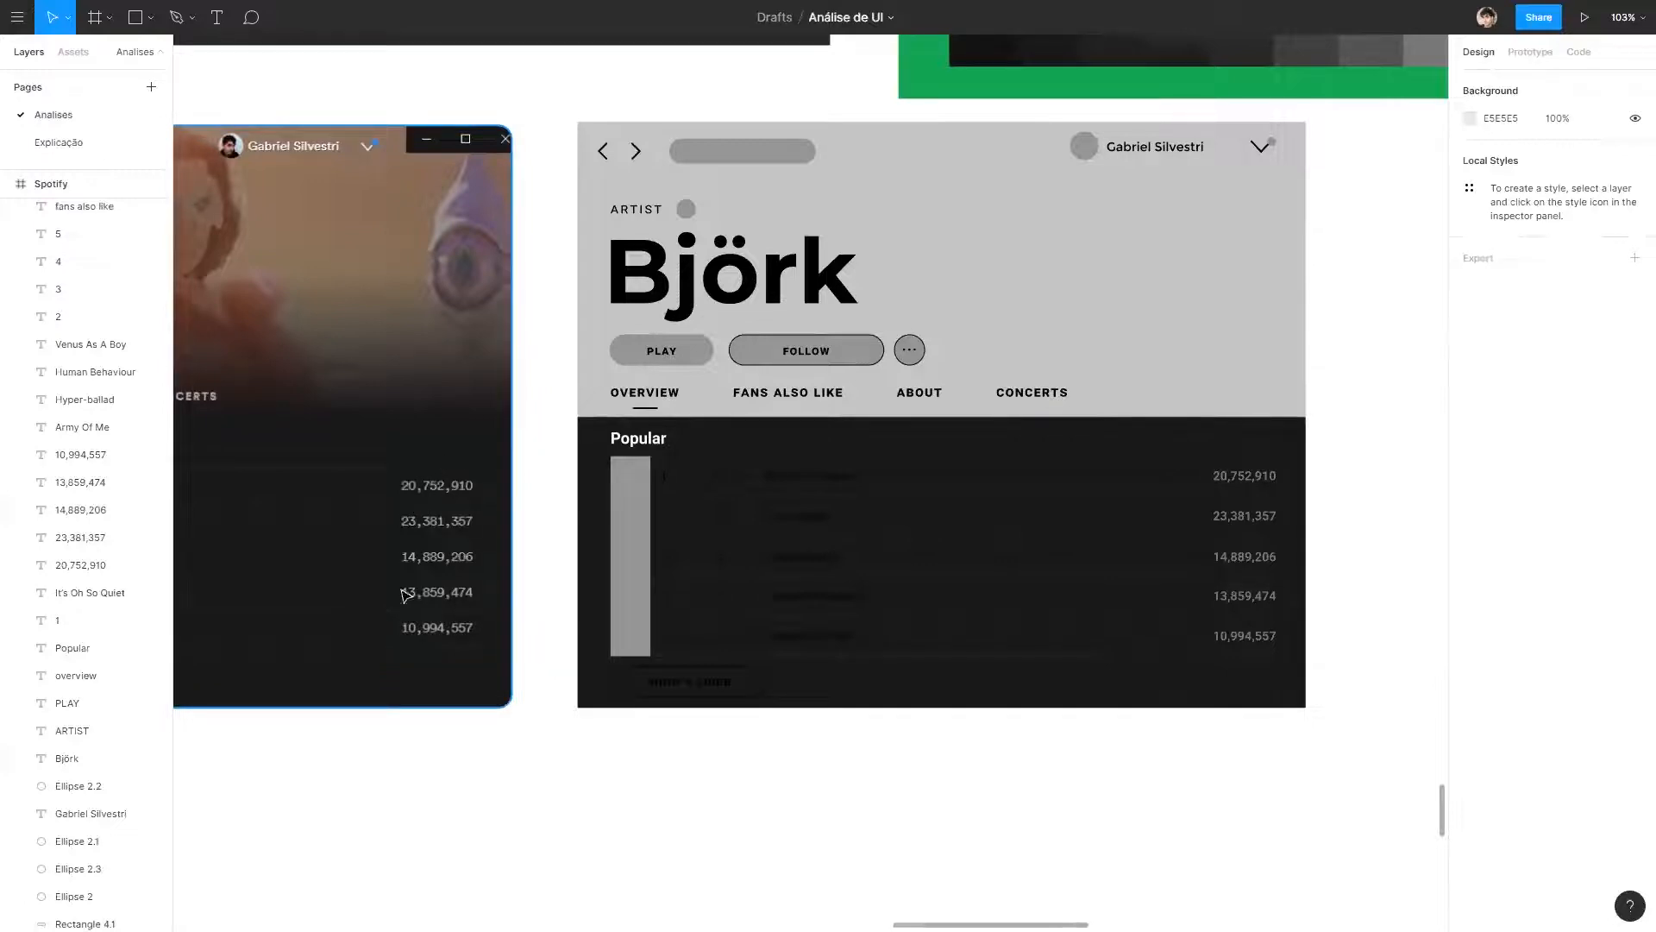
# Set the fill of the five song titles in the wireframe's track list to white, FFFFFF.
pyautogui.moveTo(798, 392); pyautogui.dragTo(993, 370)
pyautogui.click(1020, 454)
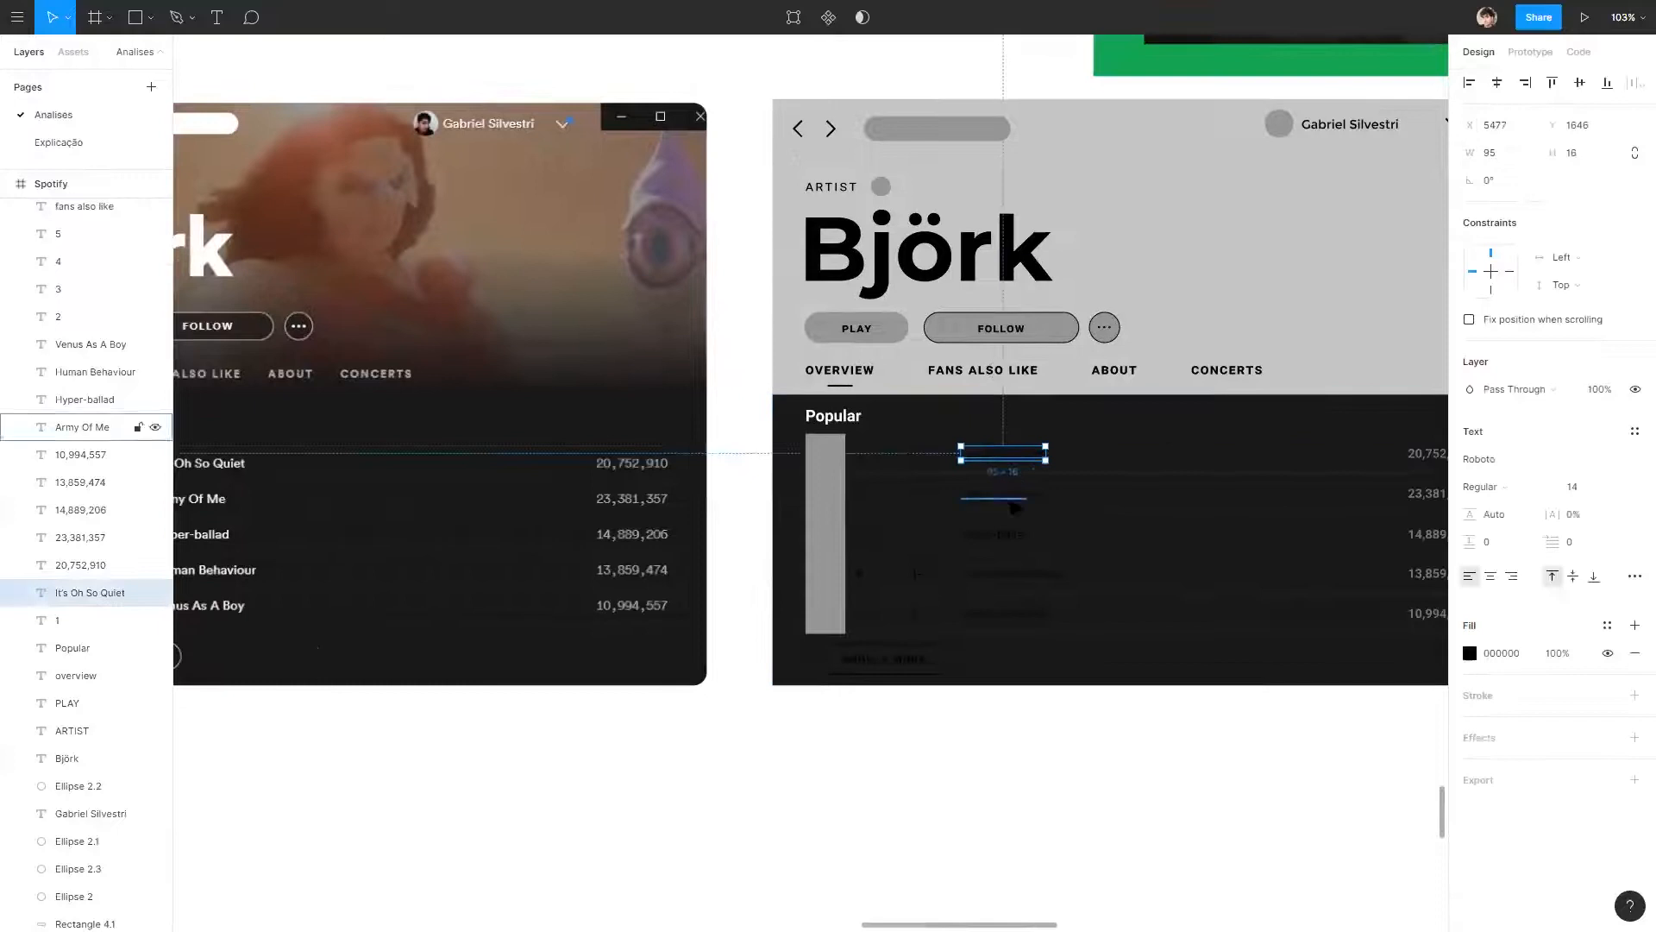
pyautogui.keyDown('shift'); pyautogui.click(1009, 500); pyautogui.keyUp('shift')
pyautogui.keyDown('shift'); pyautogui.click(1021, 537); pyautogui.keyUp('shift')
pyautogui.keyDown('shift'); pyautogui.click(1039, 577); pyautogui.keyUp('shift')
pyautogui.keyDown('shift'); pyautogui.click(1039, 613); pyautogui.keyUp('shift')
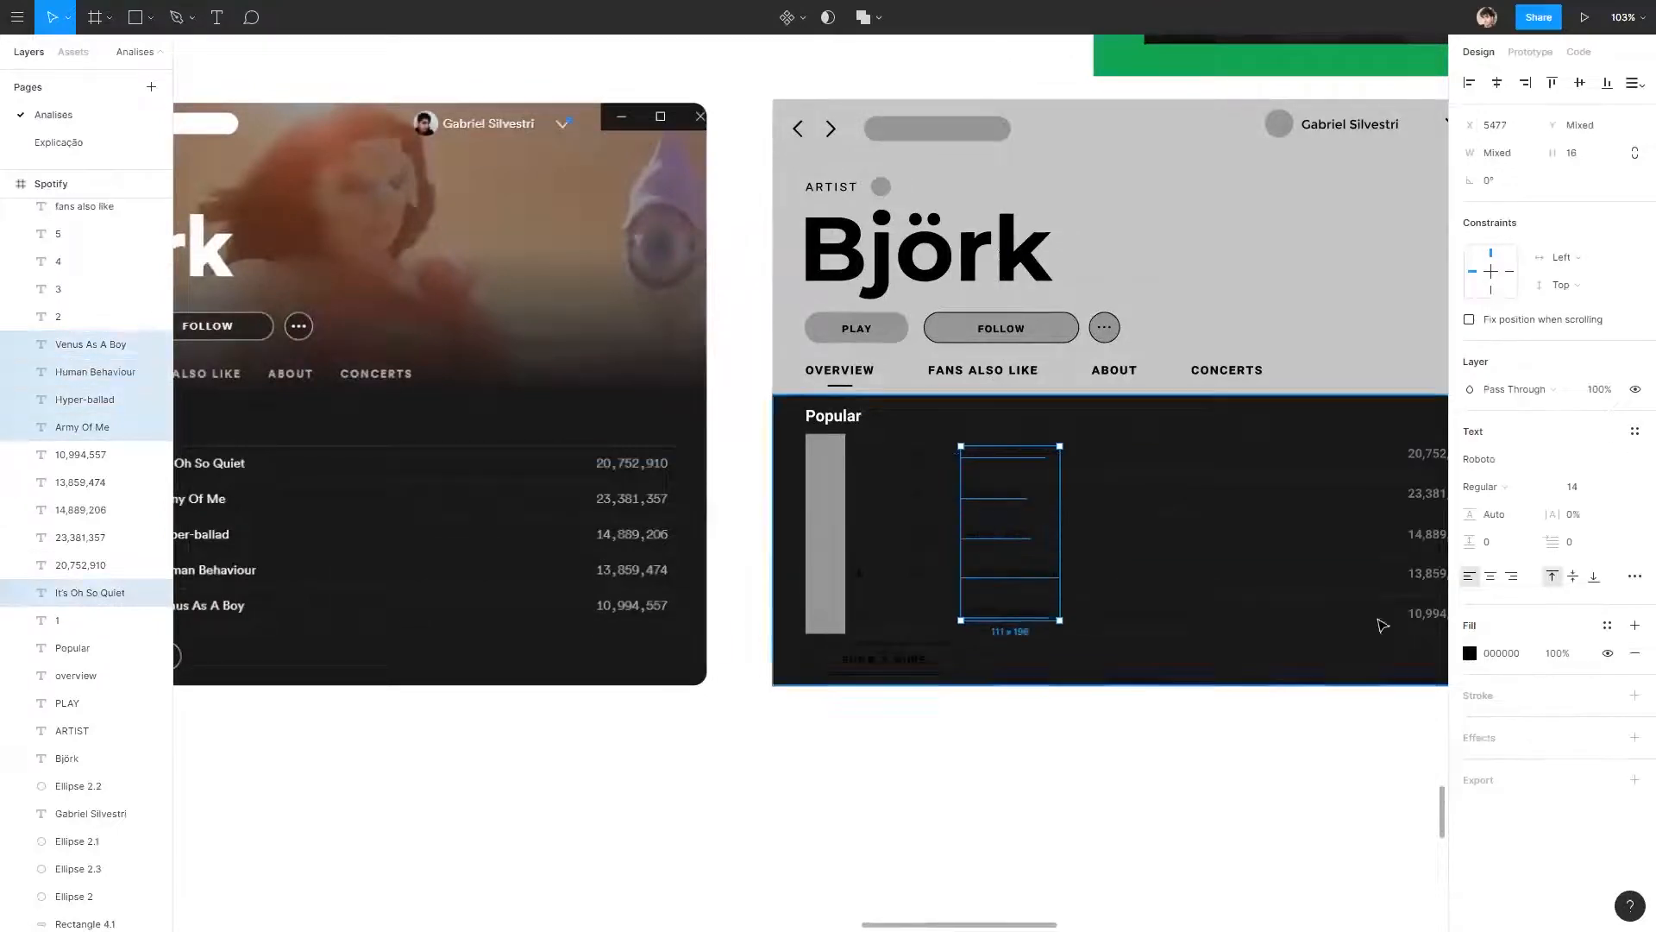
pyautogui.click(1471, 656)
pyautogui.moveTo(1338, 630); pyautogui.dragTo(1239, 495)
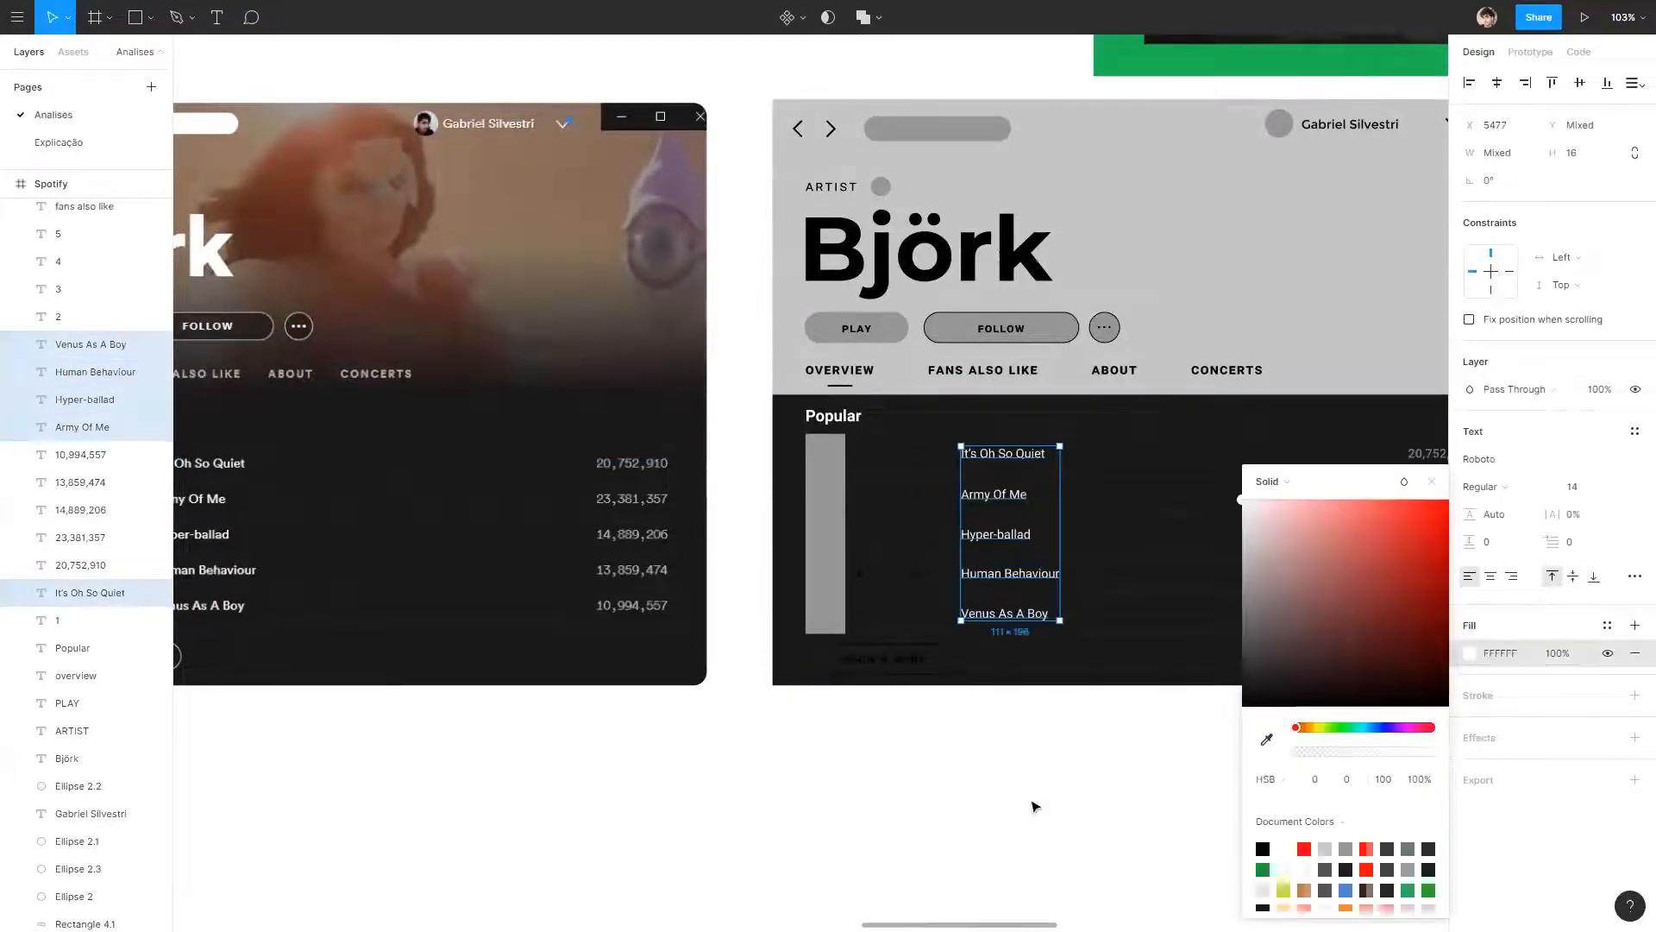
pyautogui.click(1083, 806)
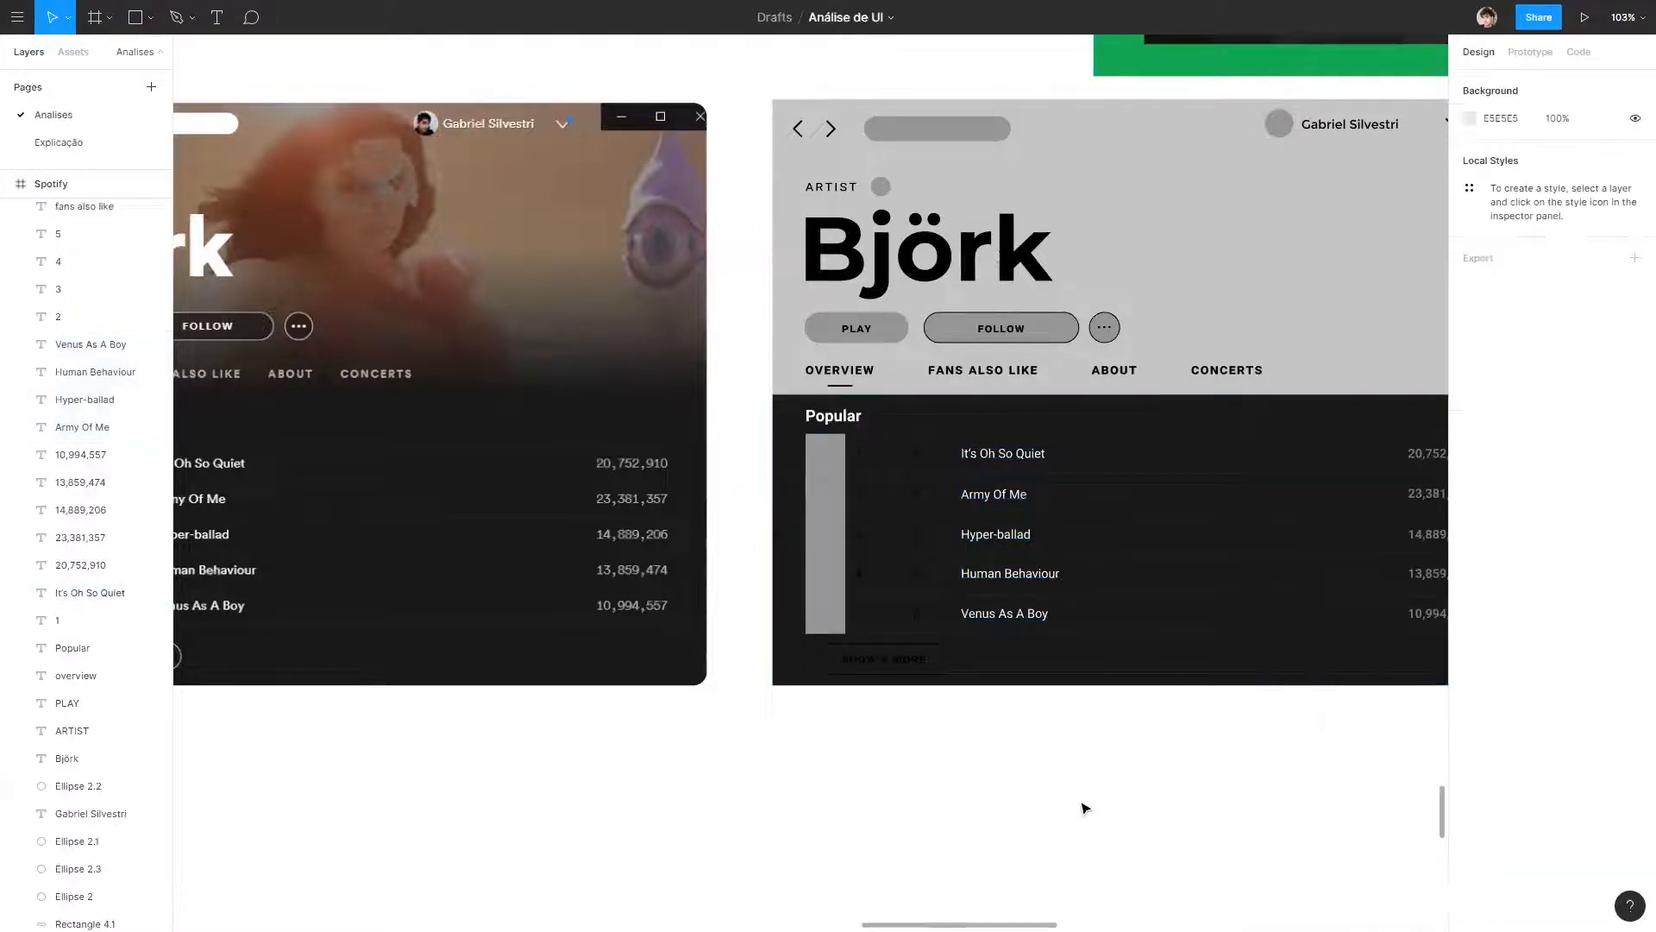
# Make the five song titles in the wireframe's track list bold.
pyautogui.click(94, 592)
pyautogui.keyDown('shift'); pyautogui.click(1000, 497); pyautogui.keyUp('shift')
pyautogui.keyDown('shift'); pyautogui.click(1000, 535); pyautogui.keyUp('shift')
pyautogui.keyDown('shift'); pyautogui.click(1013, 574); pyautogui.keyUp('shift')
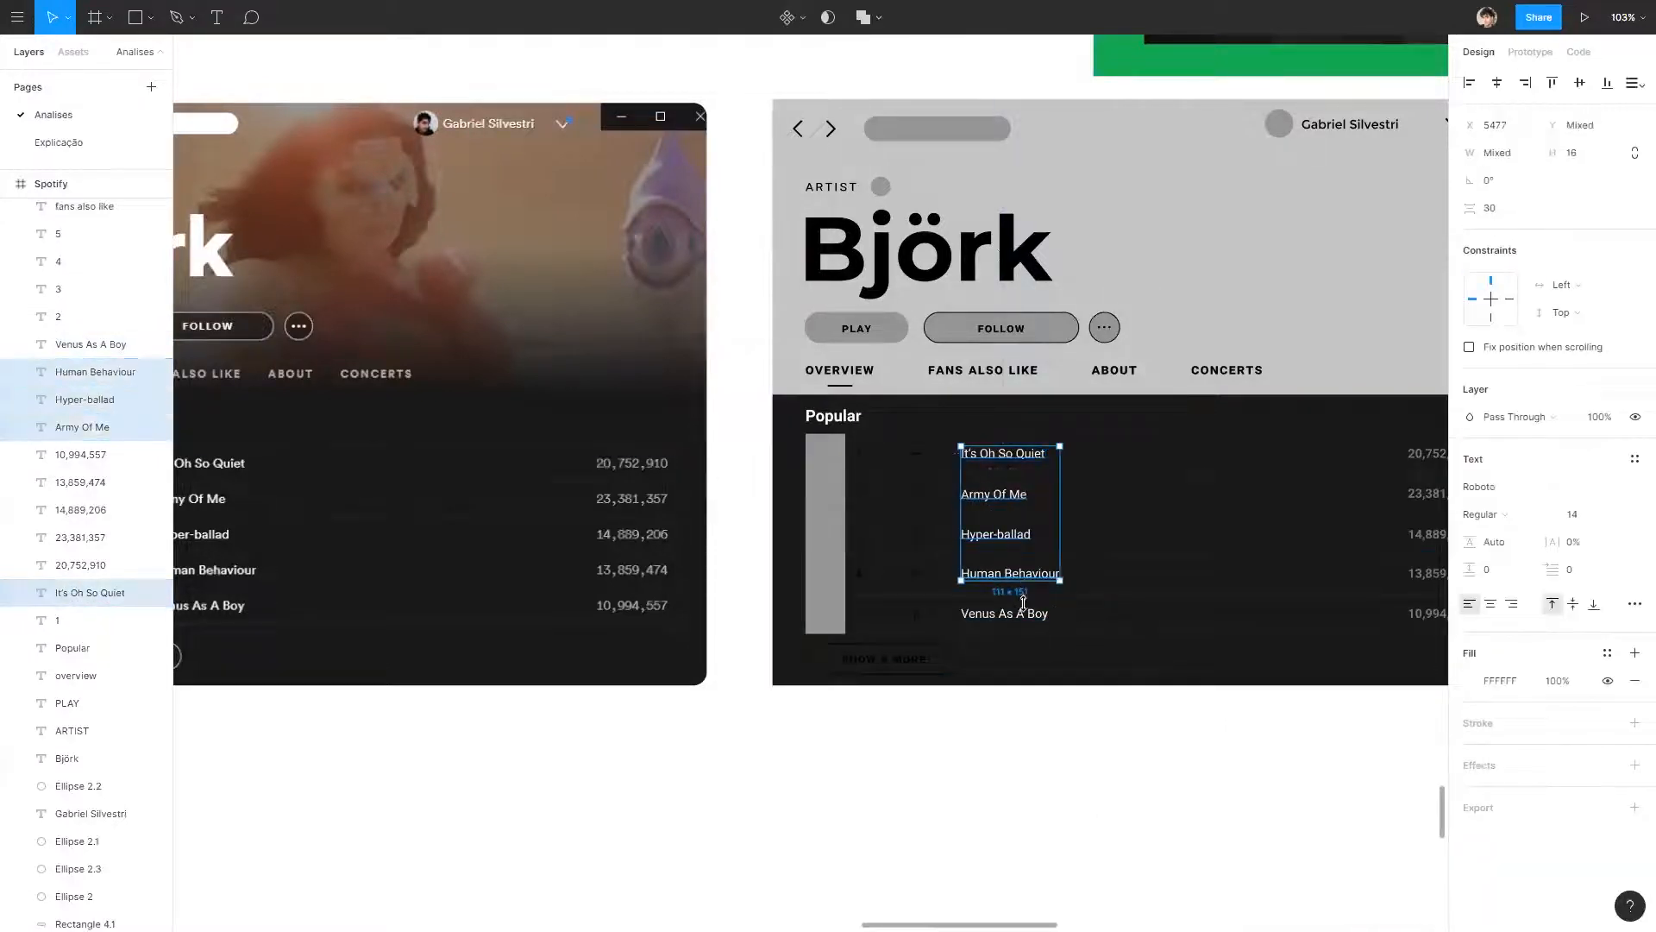
pyautogui.keyDown('shift'); pyautogui.click(1035, 613); pyautogui.keyUp('shift')
pyautogui.hotkey('ctrl', 'b')
pyautogui.click(1163, 819)
pyautogui.hscroll(-5, 527, 589)
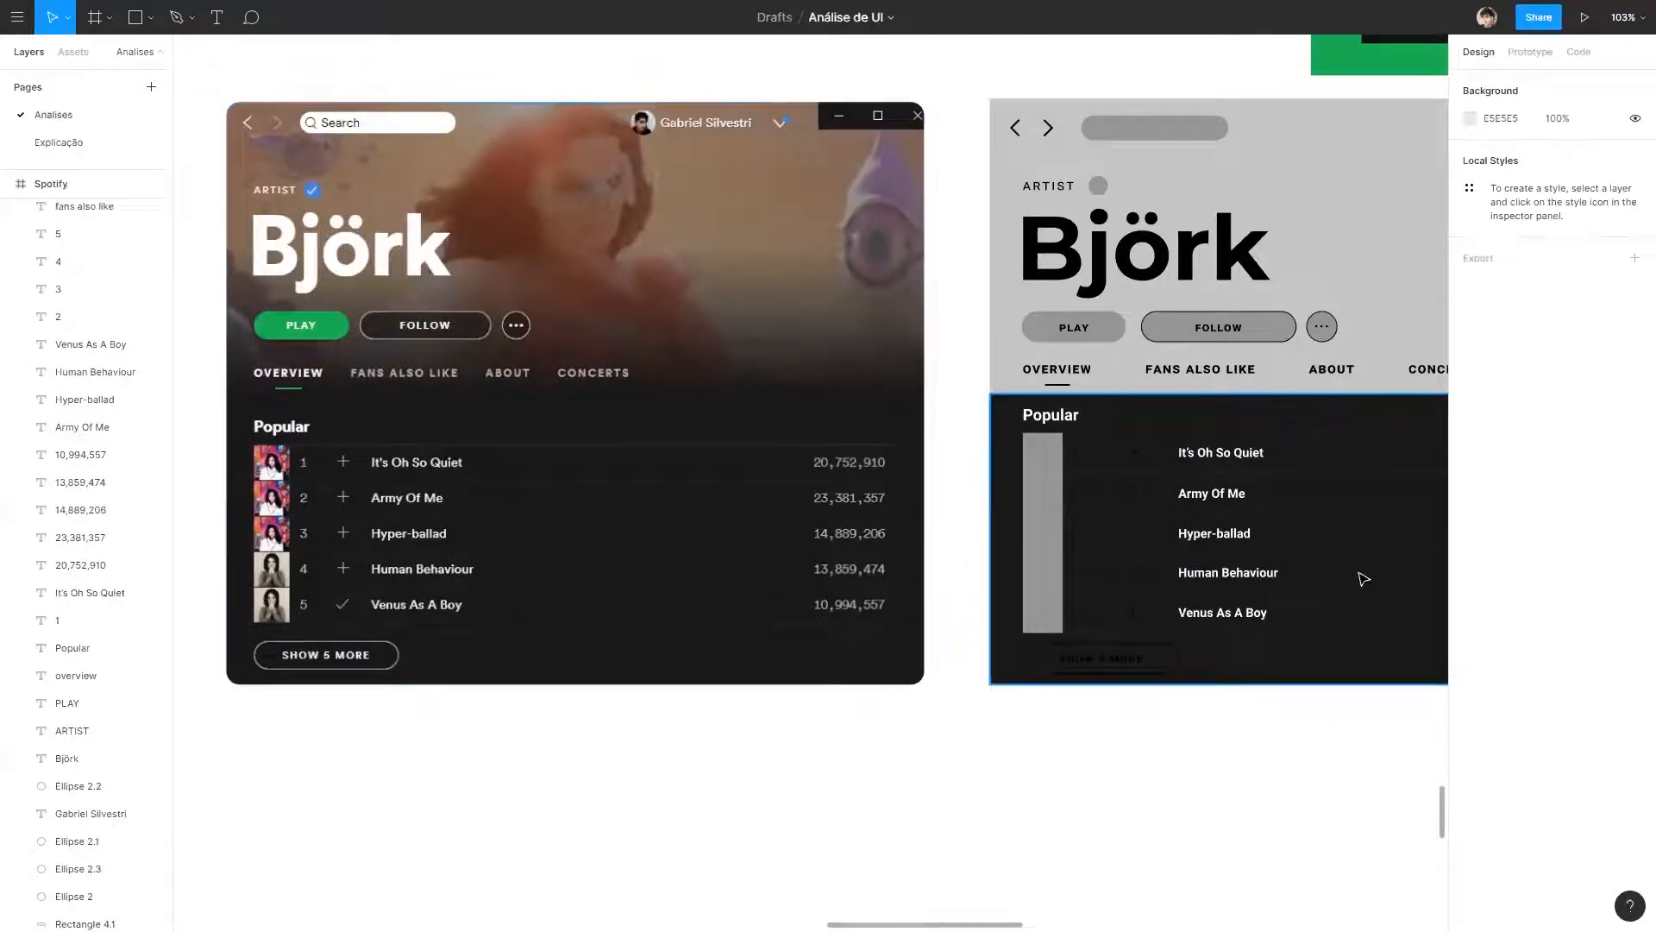
pyautogui.click(1220, 452)
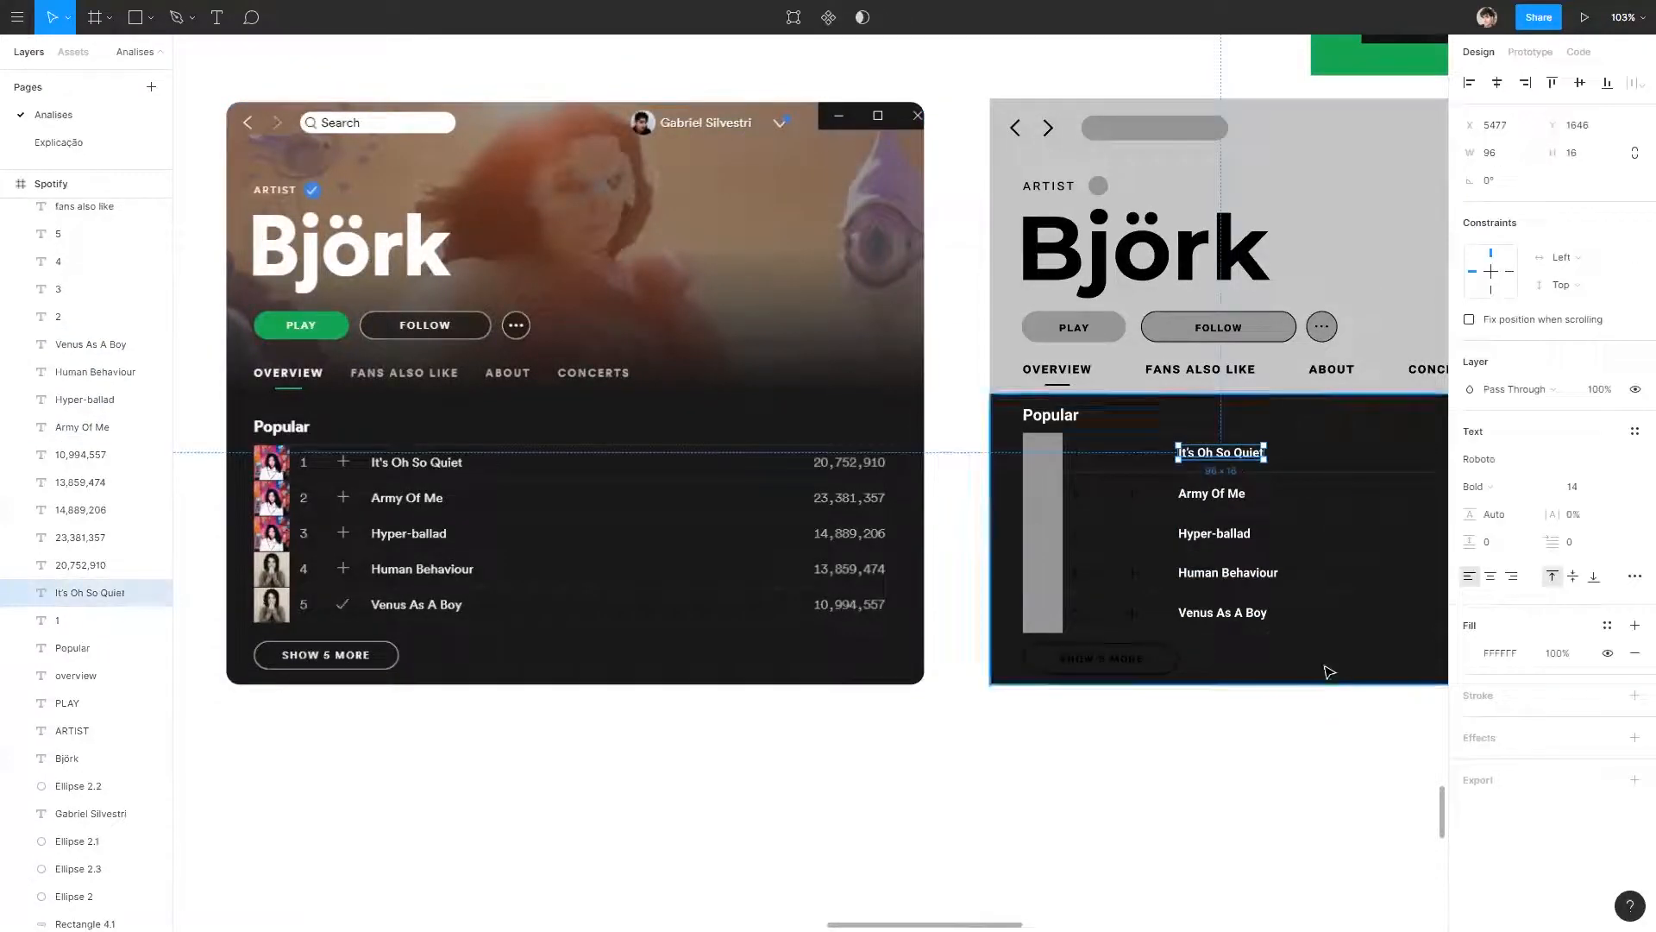
pyautogui.click(1239, 786)
# Recolour the strokes of the five plus icons with the lightest grey sampled from the palette.
pyautogui.click(1132, 452)
pyautogui.keyDown('shift'); pyautogui.click(1132, 493); pyautogui.keyUp('shift')
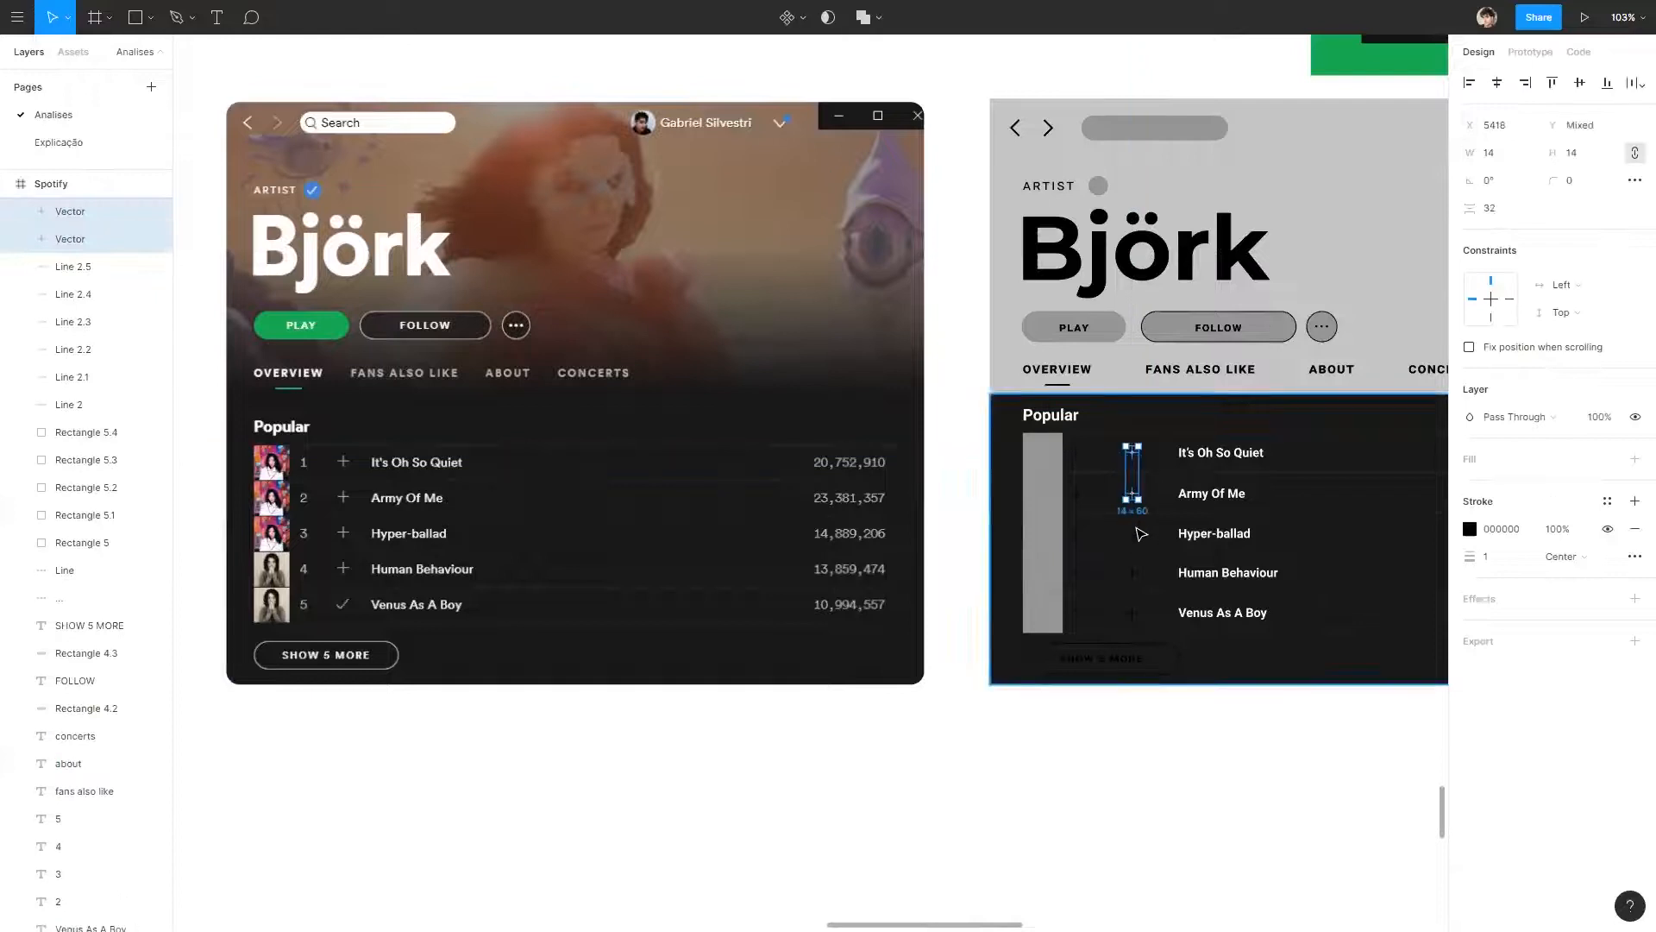
pyautogui.keyDown('shift'); pyautogui.click(1132, 533); pyautogui.keyUp('shift')
pyautogui.keyDown('shift'); pyautogui.click(1132, 572); pyautogui.keyUp('shift')
pyautogui.keyDown('shift'); pyautogui.click(1132, 612); pyautogui.keyUp('shift')
pyautogui.hscroll(10, 747, 739)
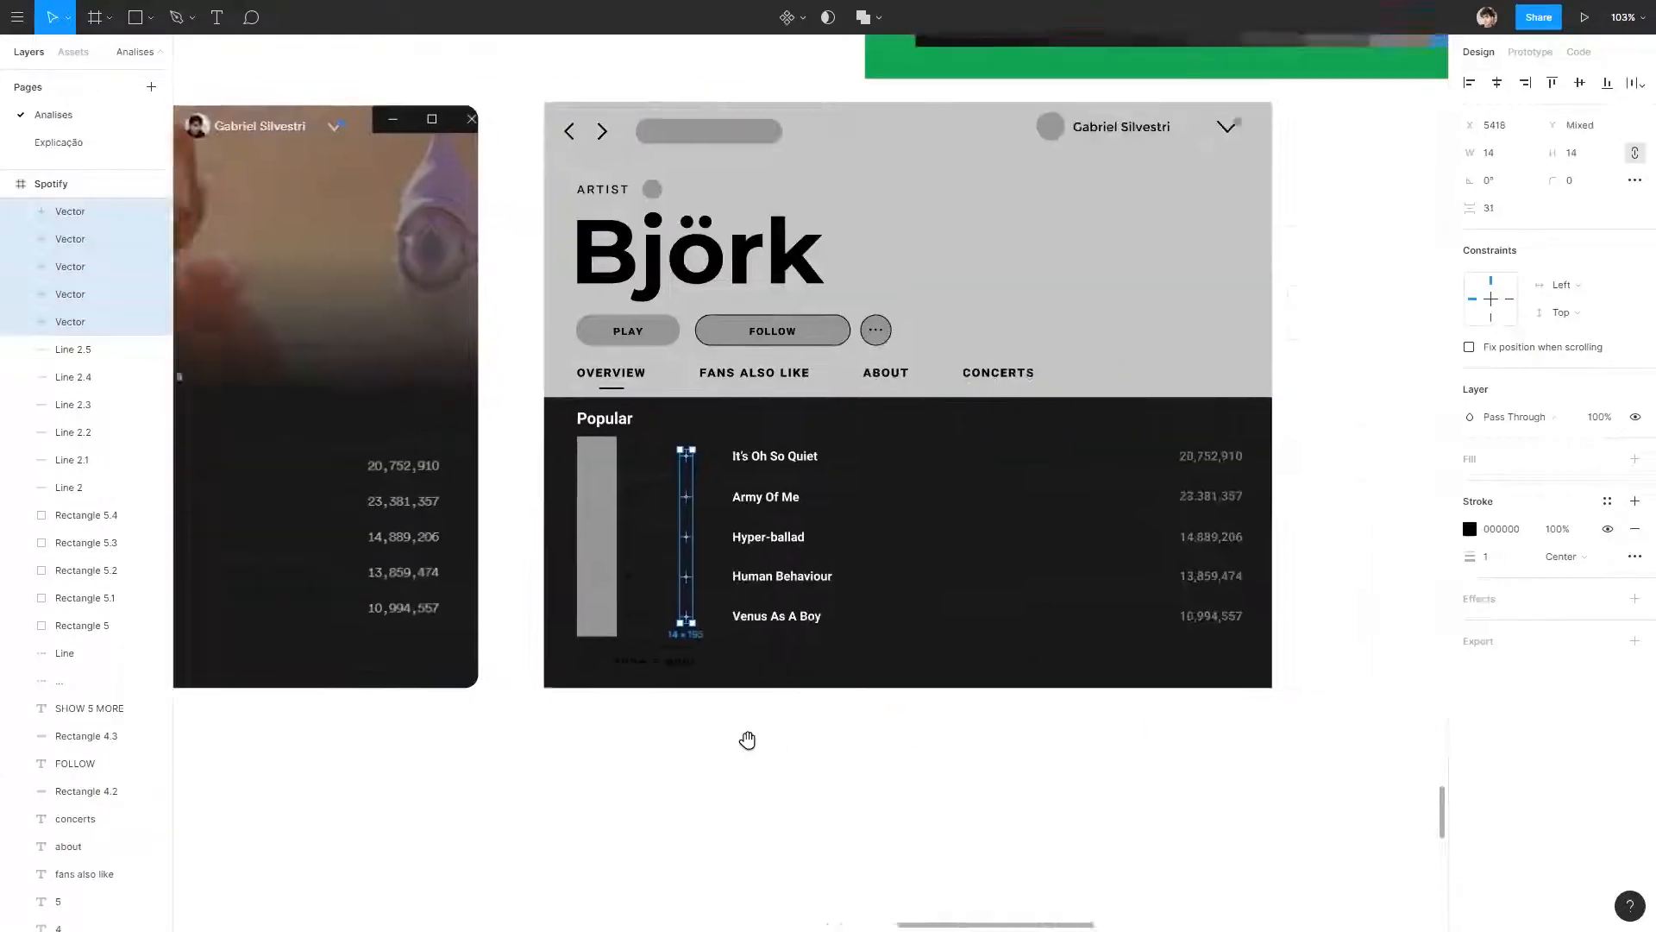
pyautogui.scroll(2, 902, 694)
pyautogui.click(1470, 529)
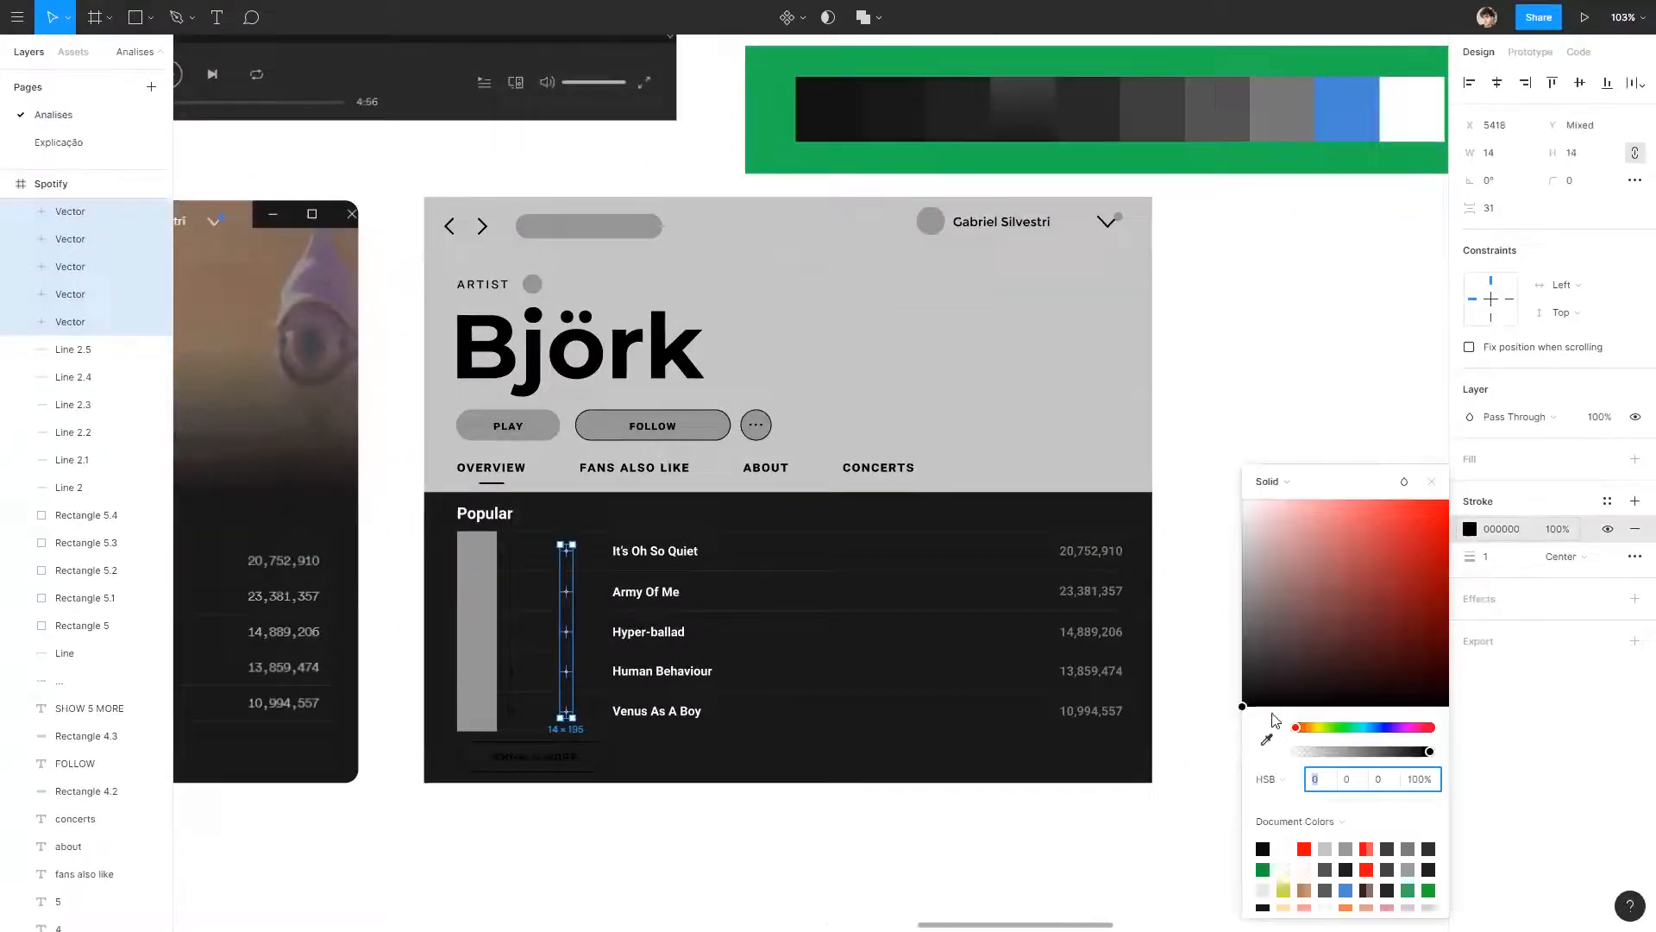
pyautogui.click(1266, 744)
pyautogui.click(1280, 135)
pyautogui.click(1283, 314)
# Recolour the track numbers 1 to 5 with a grey sampled from the palette.
pyautogui.moveTo(778, 378)
pyautogui.mouseDown()
pyautogui.moveTo(1395, 278)
pyautogui.moveTo(828, 277)
pyautogui.mouseUp()
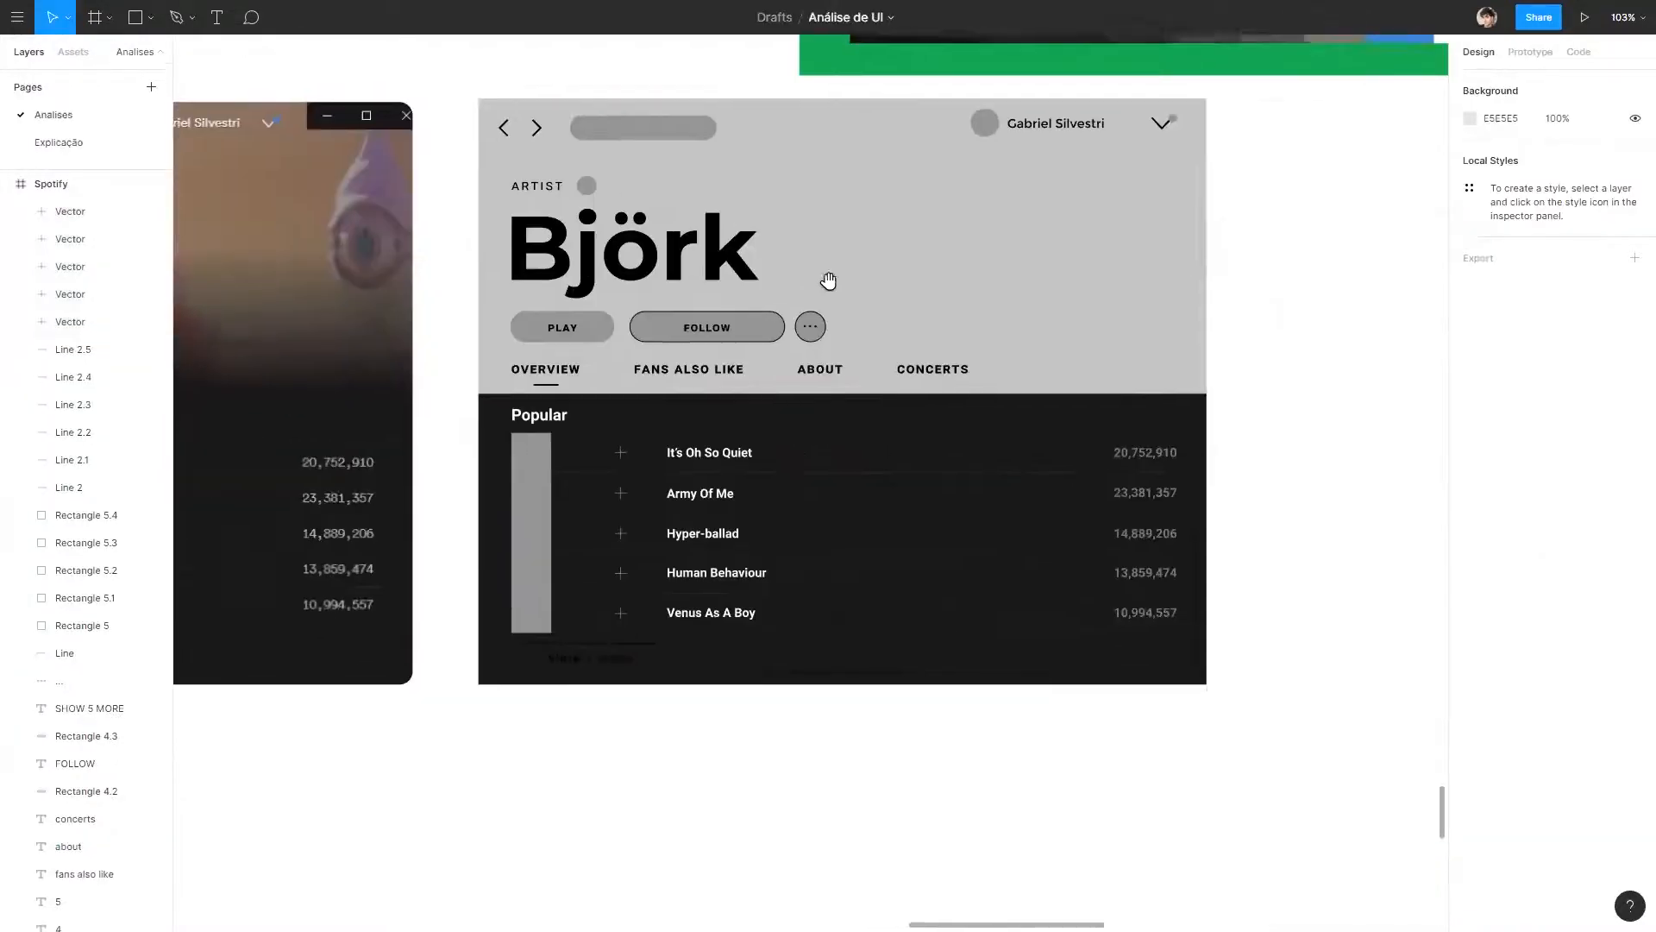
pyautogui.click(557, 459)
pyautogui.keyDown('shift'); pyautogui.click(558, 499); pyautogui.keyUp('shift')
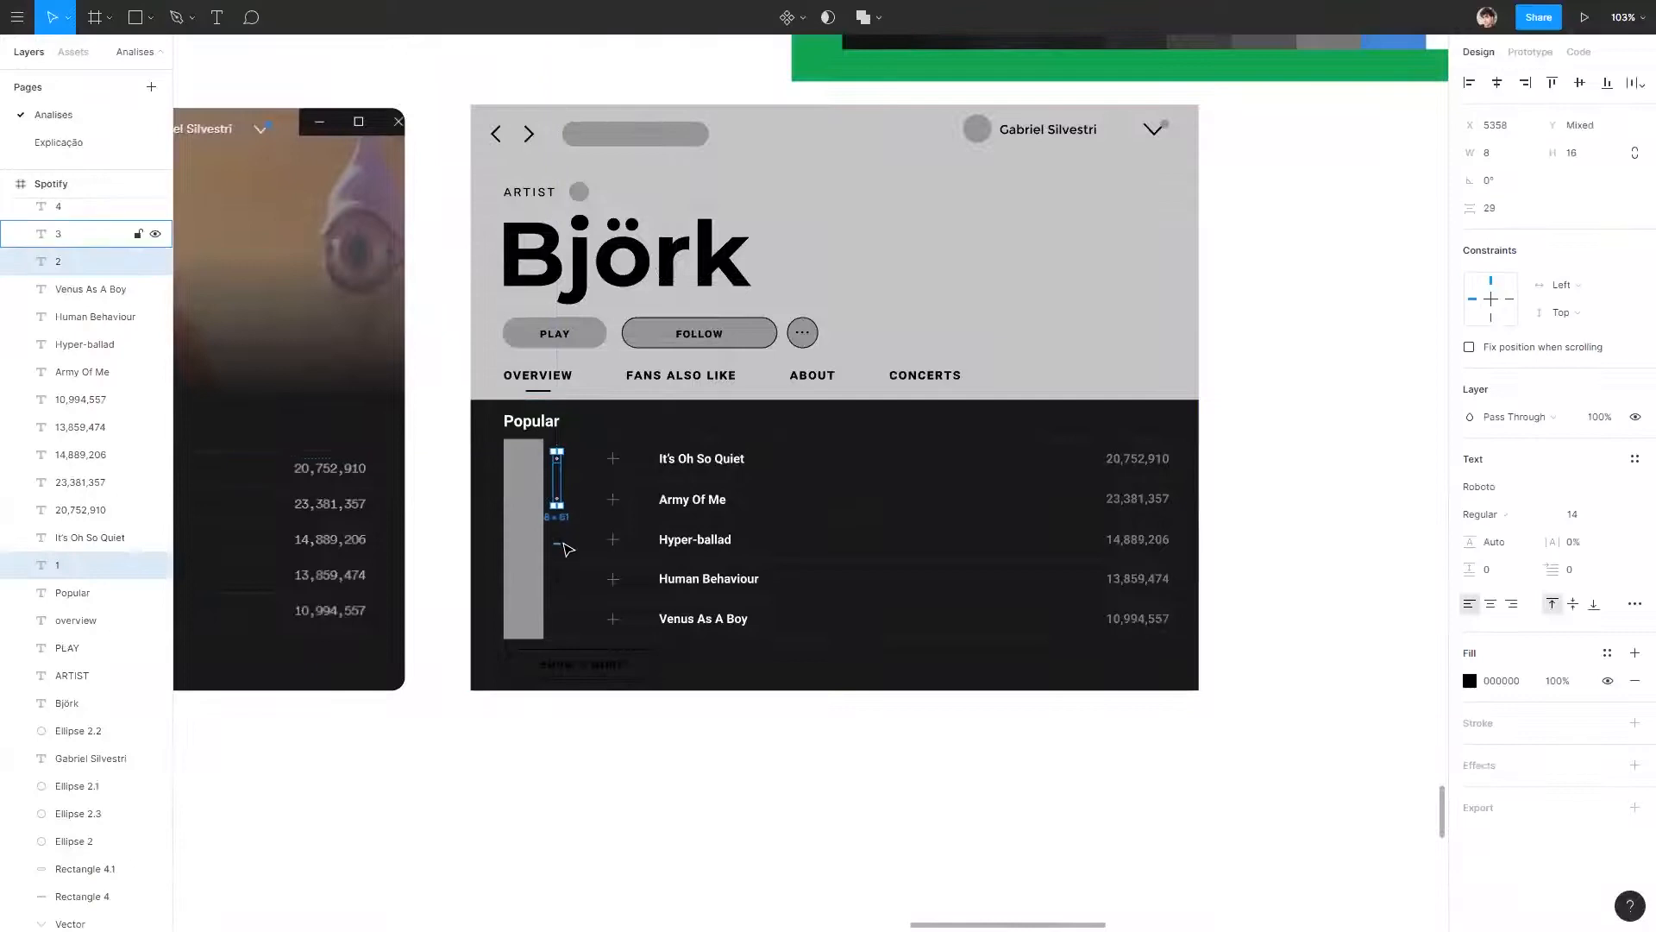
pyautogui.keyDown('shift'); pyautogui.click(562, 542); pyautogui.keyUp('shift')
pyautogui.keyDown('shift'); pyautogui.click(558, 579); pyautogui.keyUp('shift')
pyautogui.keyDown('shift'); pyautogui.click(560, 618); pyautogui.keyUp('shift')
pyautogui.moveTo(1342, 487); pyautogui.dragTo(1299, 618)
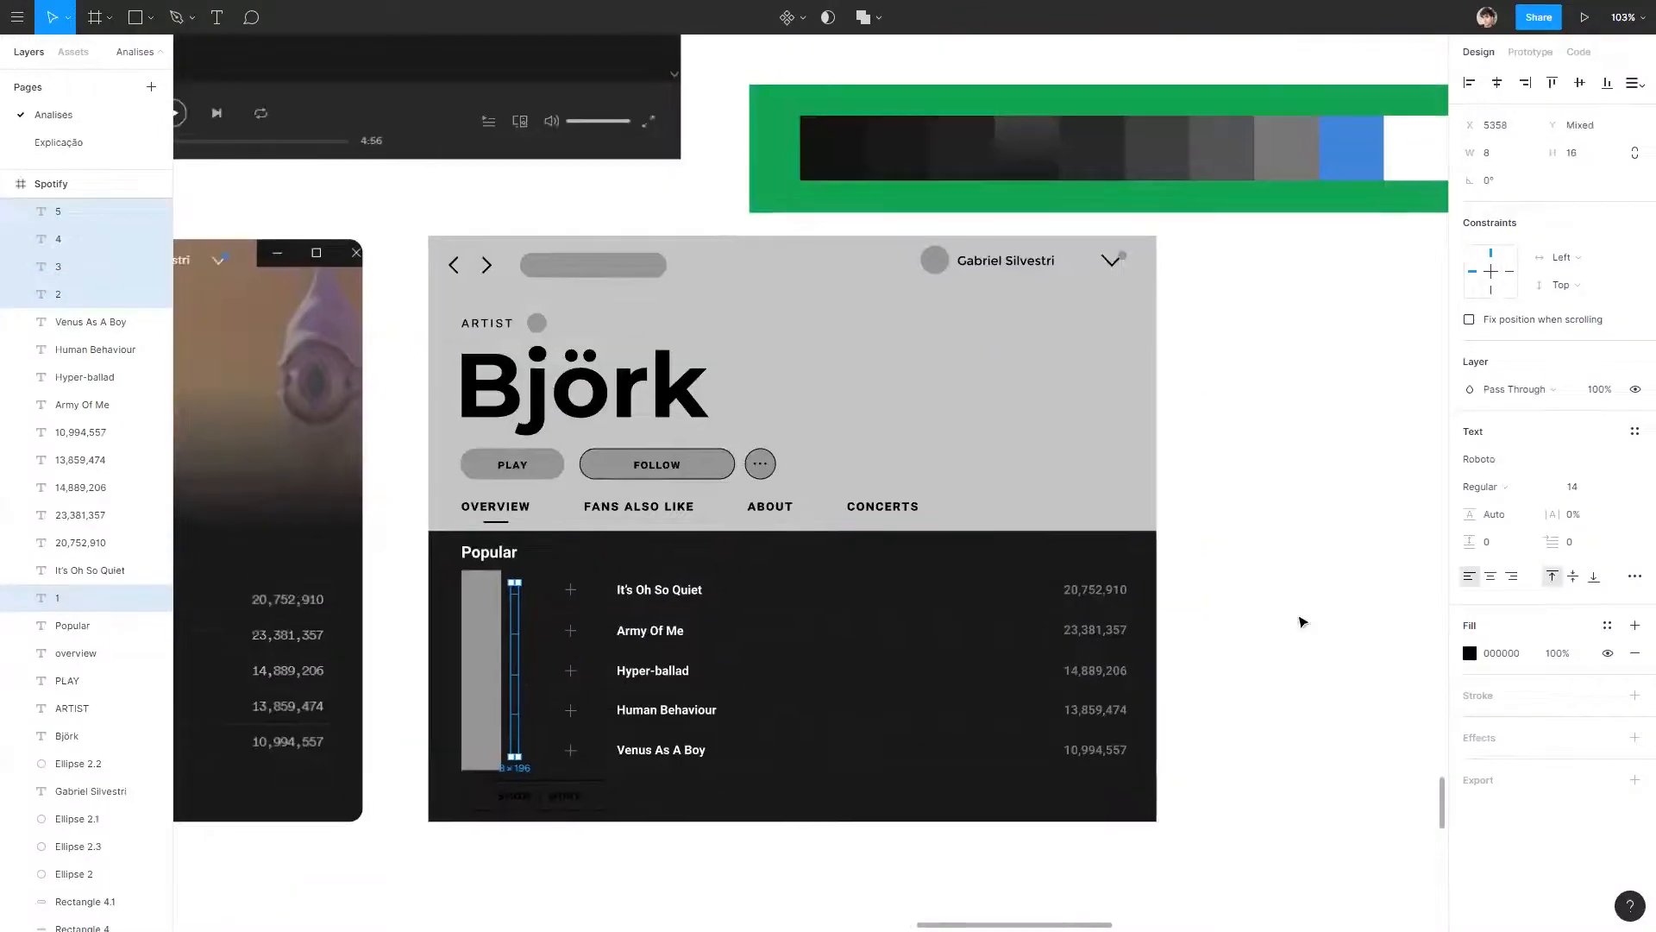
pyautogui.click(1470, 653)
pyautogui.click(1265, 736)
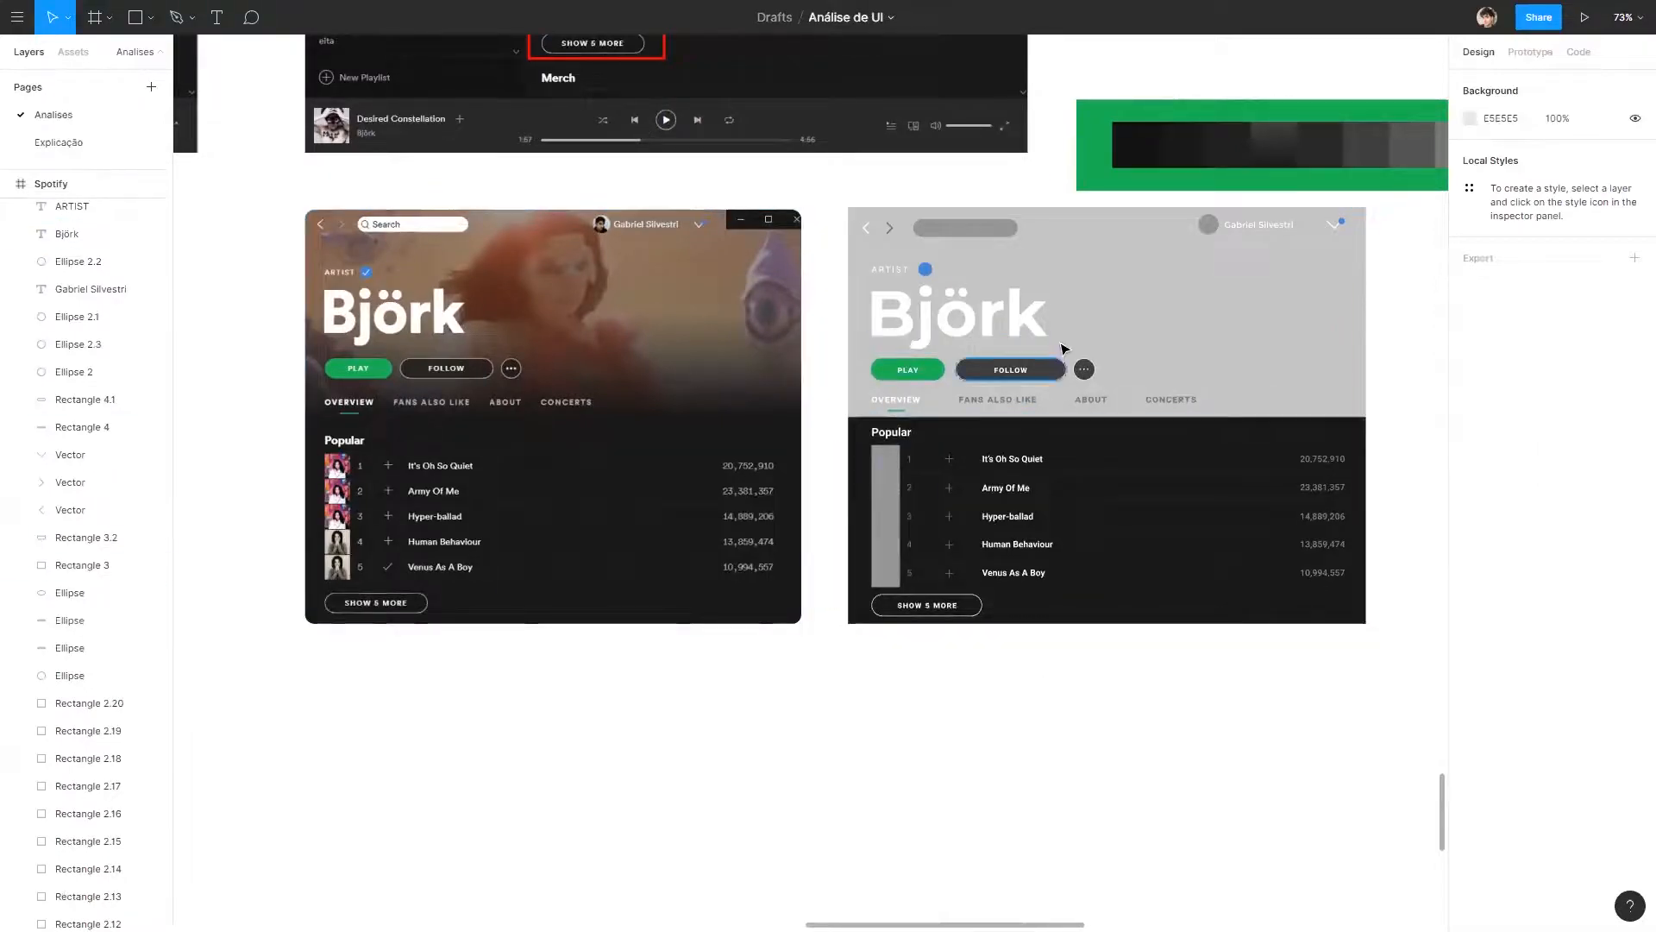
# Capture the photo area of the original header, paste it and place it in the lower-right corner of the wireframe's header.
pyautogui.press('super+shift+s')
pyautogui.moveTo(793, 369); pyautogui.dragTo(511, 235)
pyautogui.click(1131, 281)
pyautogui.hotkey('ctrl', 'v')
pyautogui.moveTo(796, 503); pyautogui.dragTo(1256, 374)
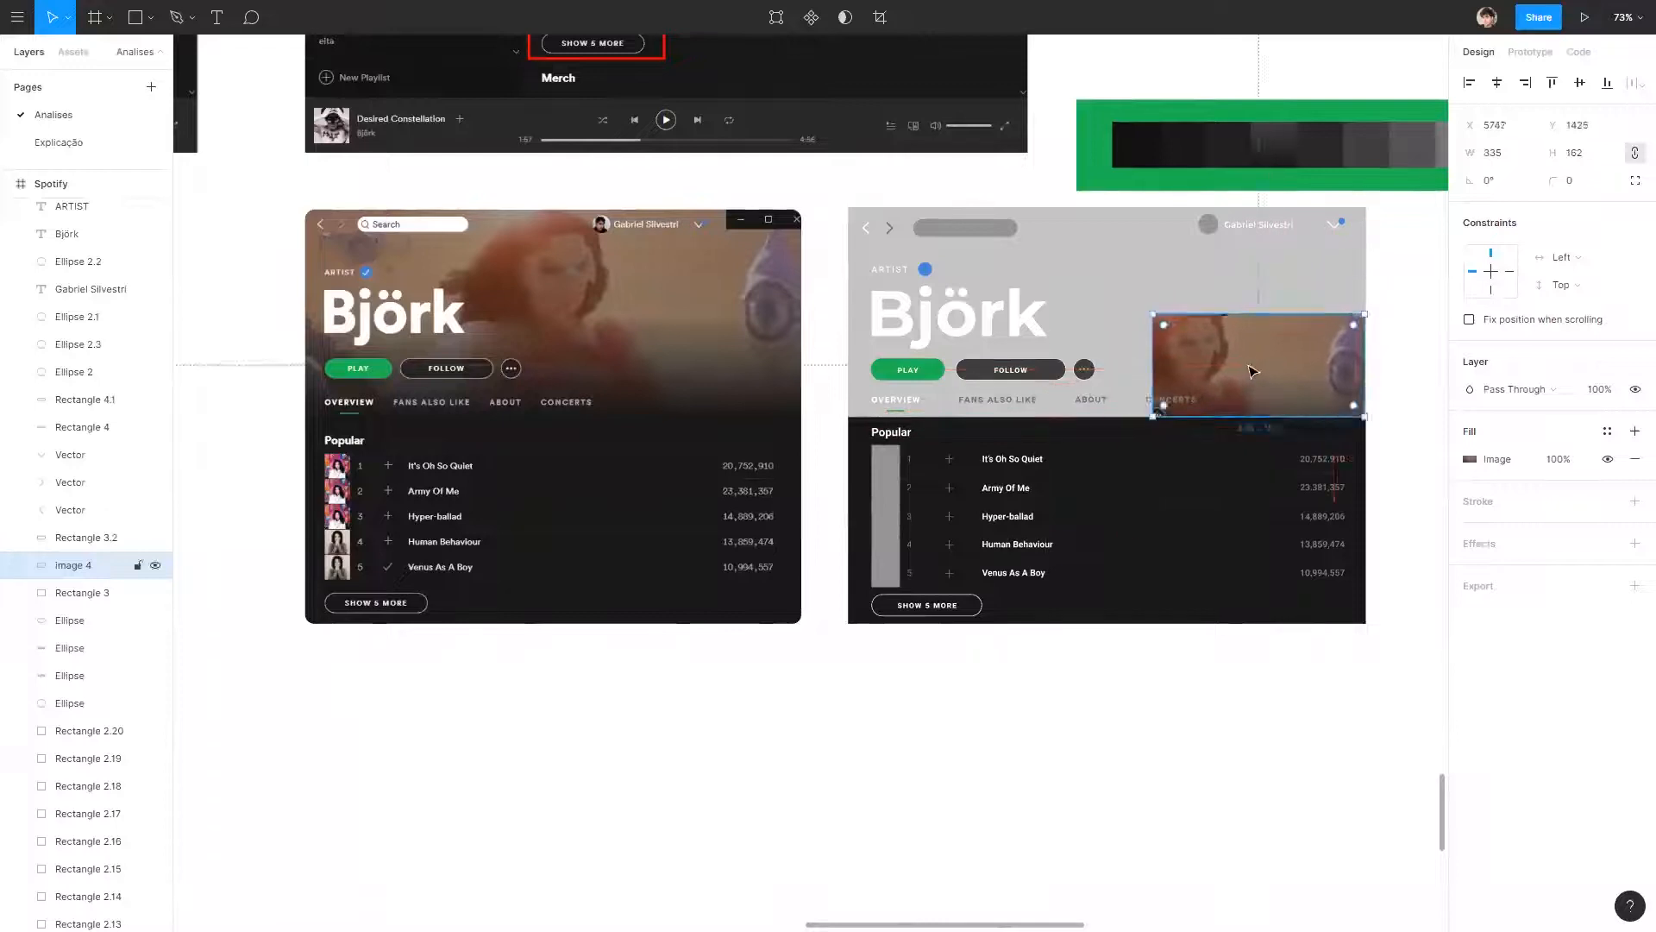
# Send the pasted photo to the back and enlarge it to 817 × 331 so it fills the wireframe's header.
pyautogui.rightClick(1242, 362)
pyautogui.moveTo(1328, 377)
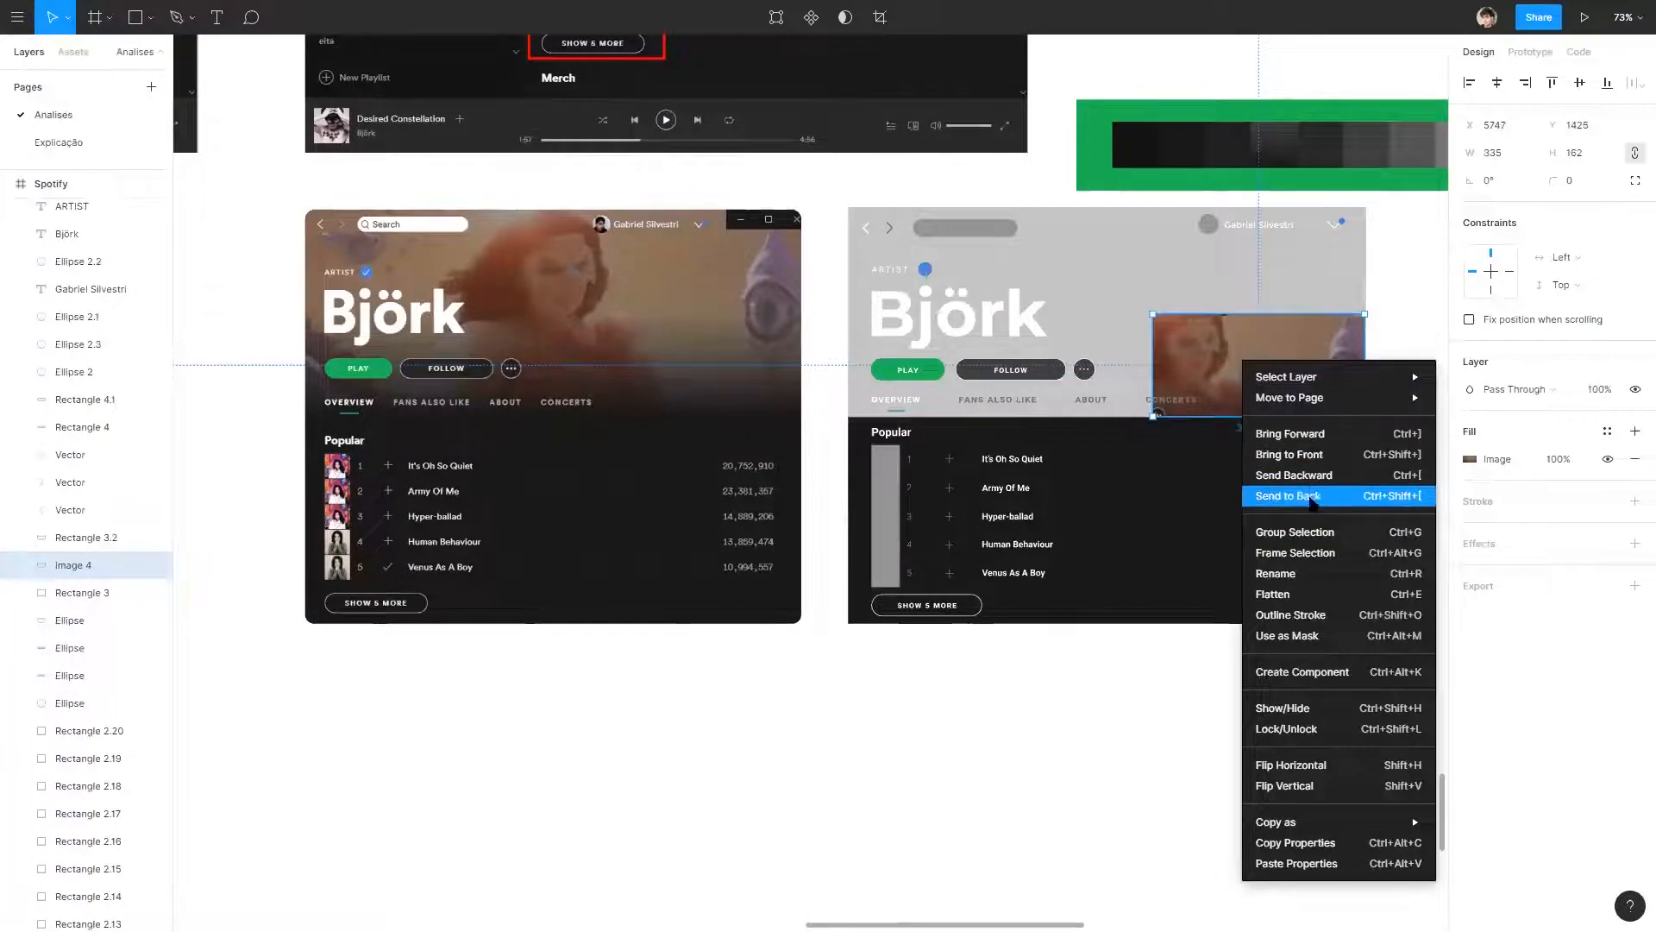
pyautogui.click(1294, 475)
pyautogui.moveTo(1153, 314); pyautogui.dragTo(848, 204)
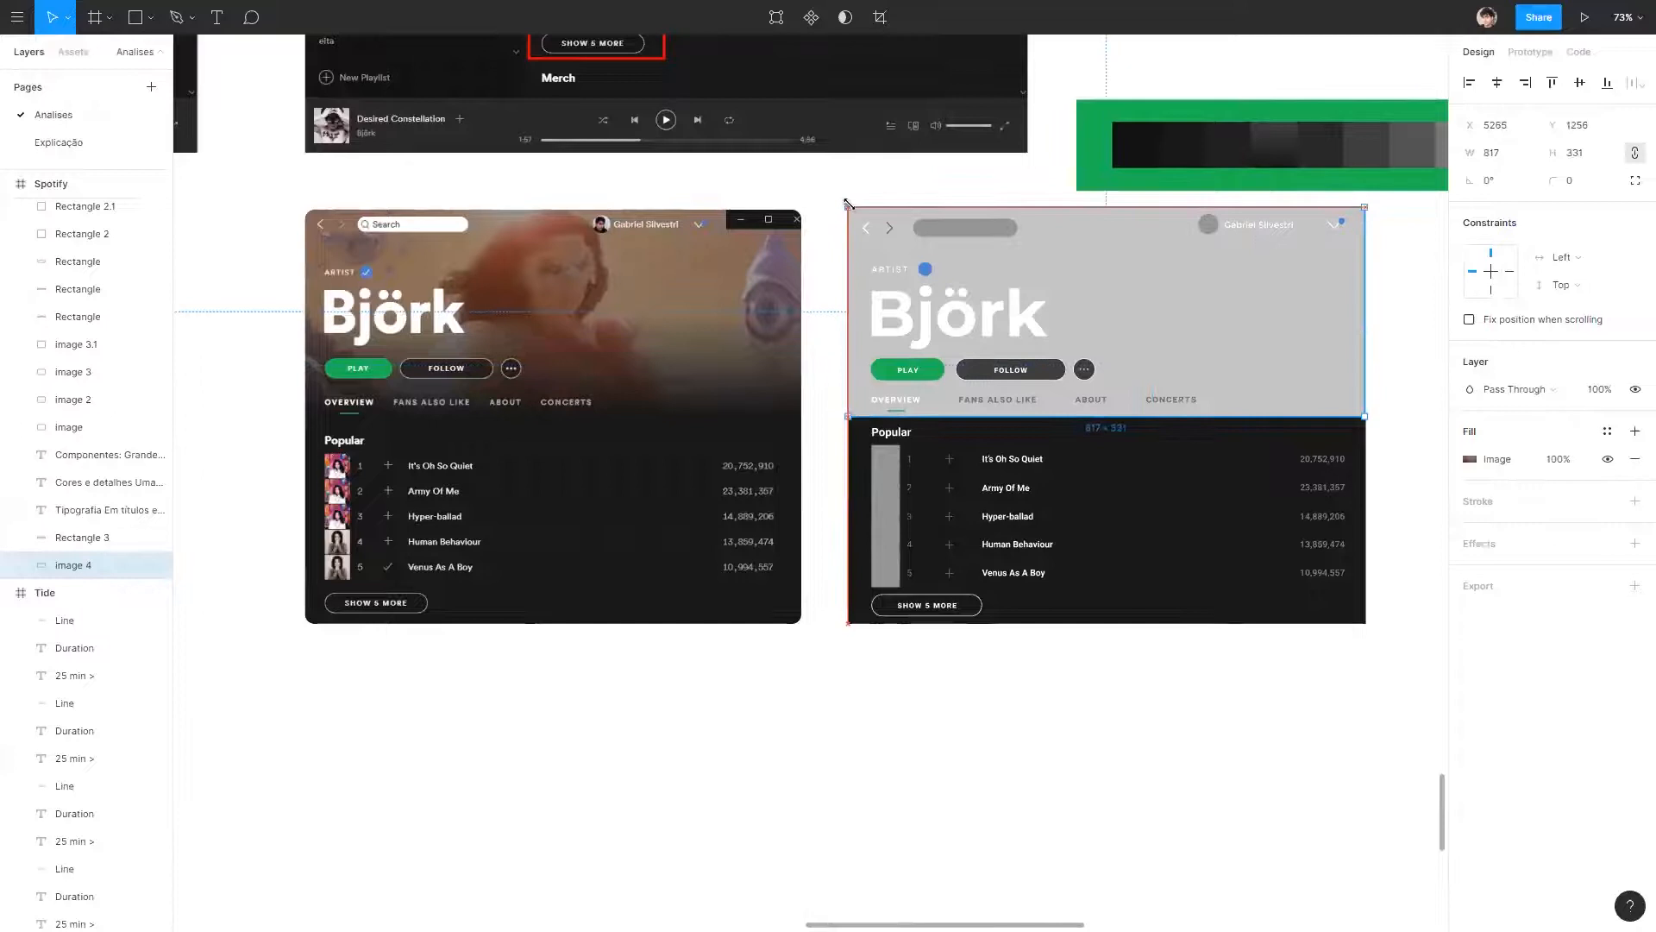
pyautogui.click(1414, 324)
pyautogui.hscroll(3, 1297, 429)
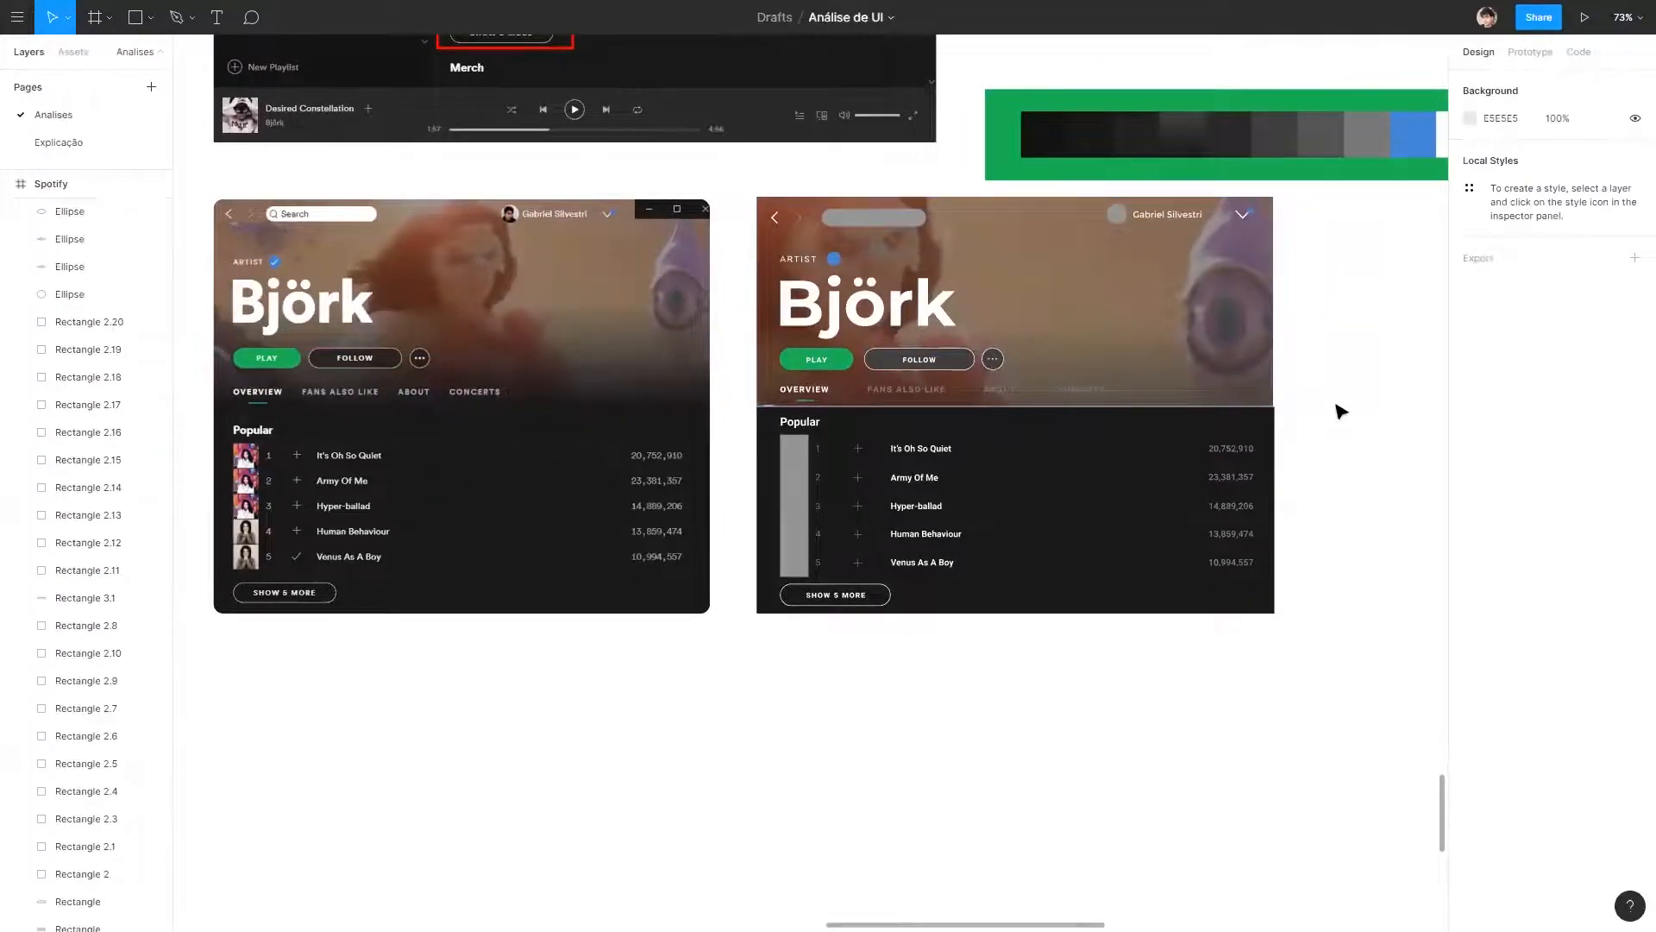
# Recolour the Fans also like, About and Concerts tab labels with the grey sampled from the original's tab labels.
pyautogui.click(897, 394)
pyautogui.keyDown('shift'); pyautogui.click(999, 389); pyautogui.keyUp('shift')
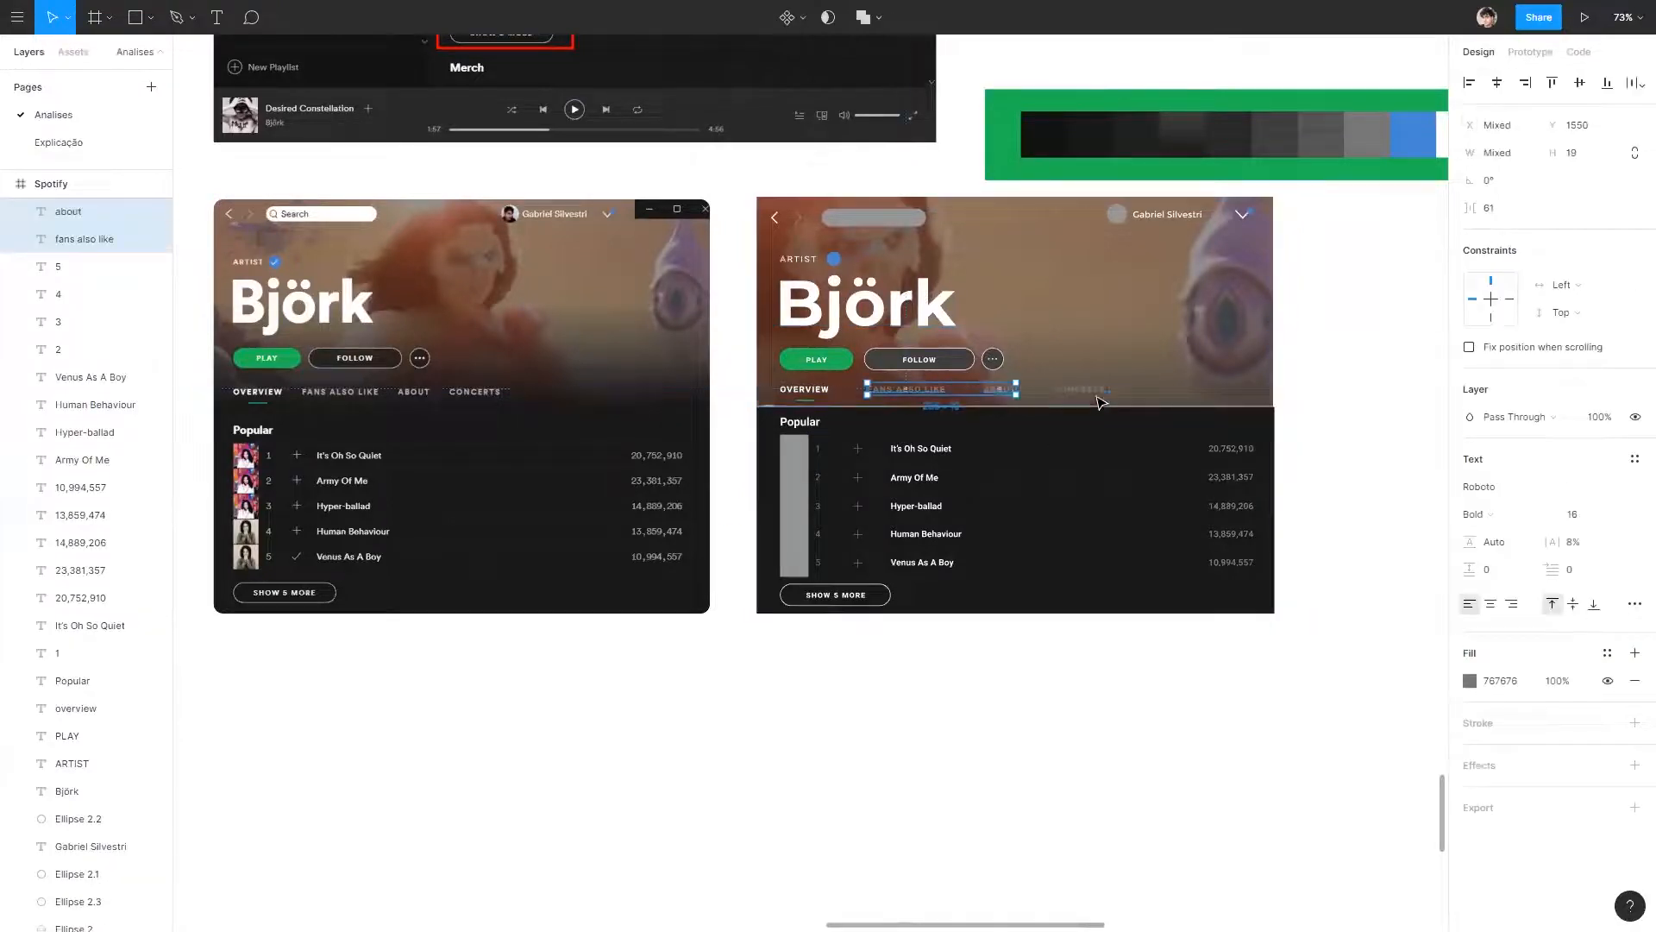
pyautogui.keyDown('shift'); pyautogui.click(1080, 389); pyautogui.keyUp('shift')
pyautogui.click(1469, 681)
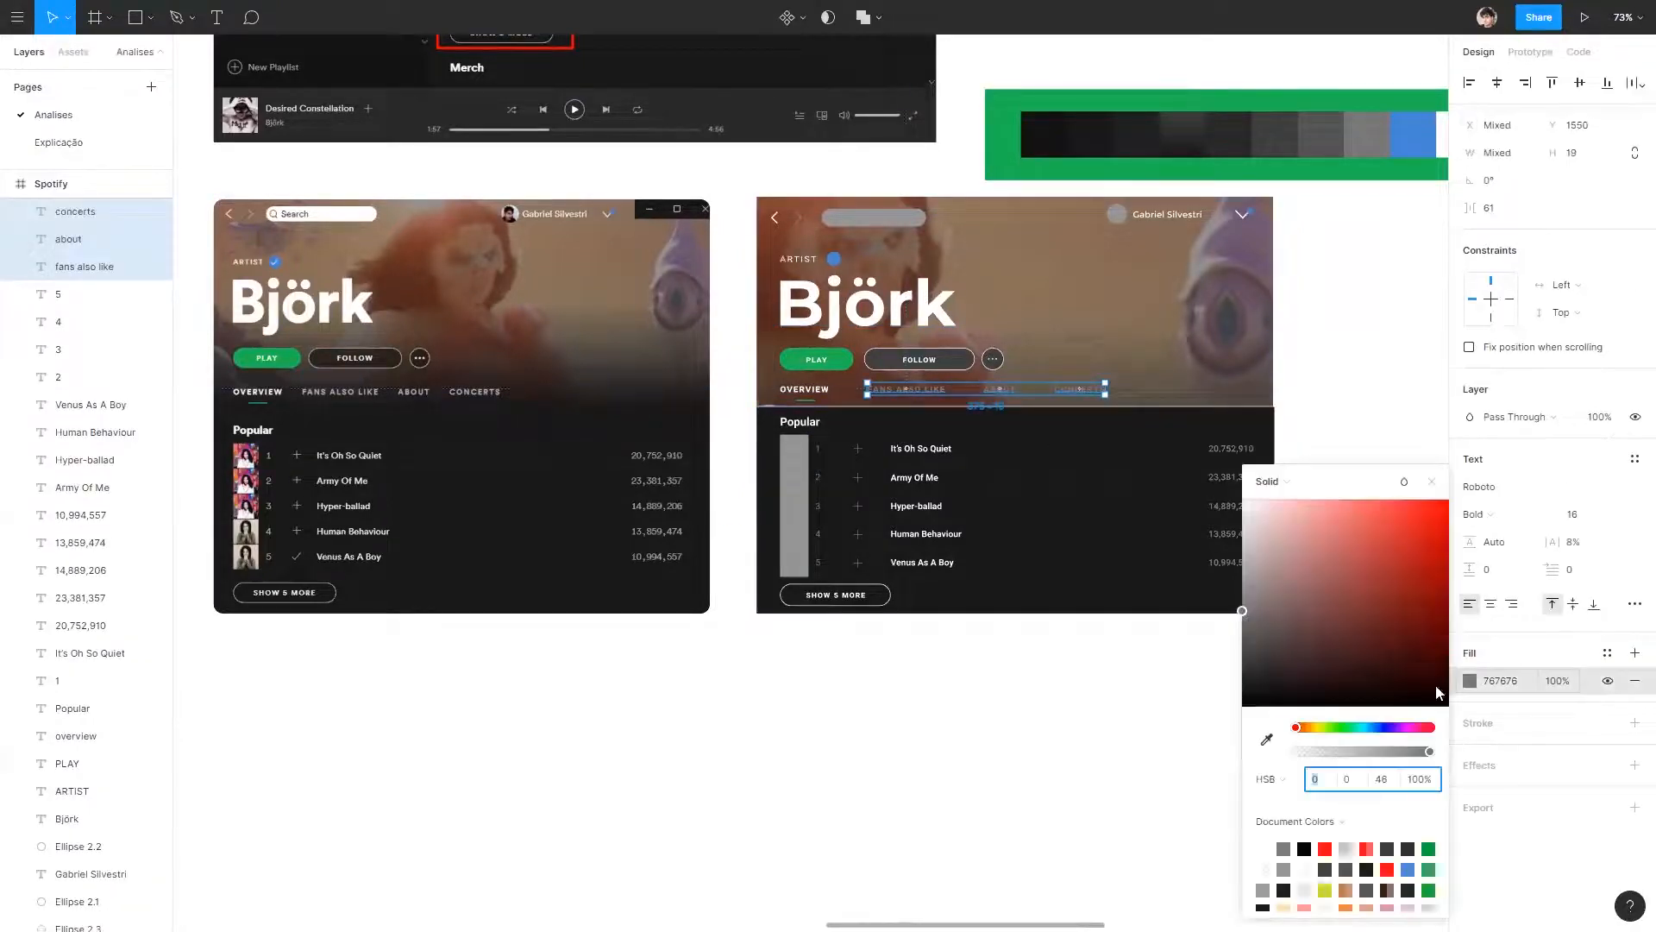
pyautogui.click(1265, 740)
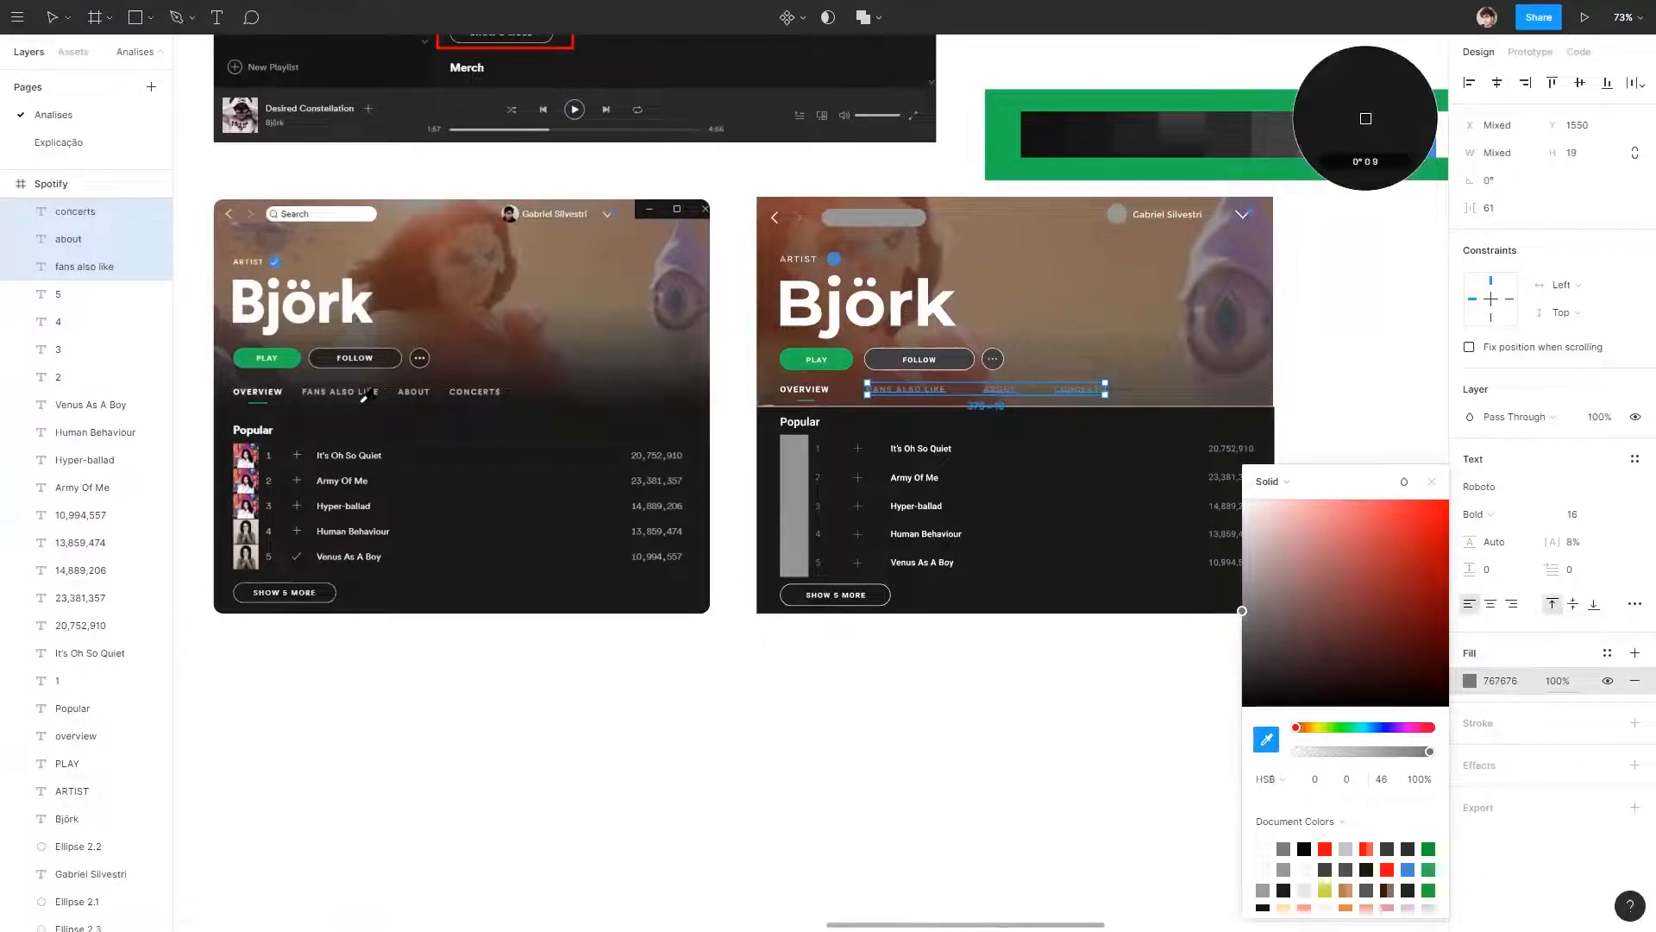
pyautogui.click(415, 389)
pyautogui.click(636, 636)
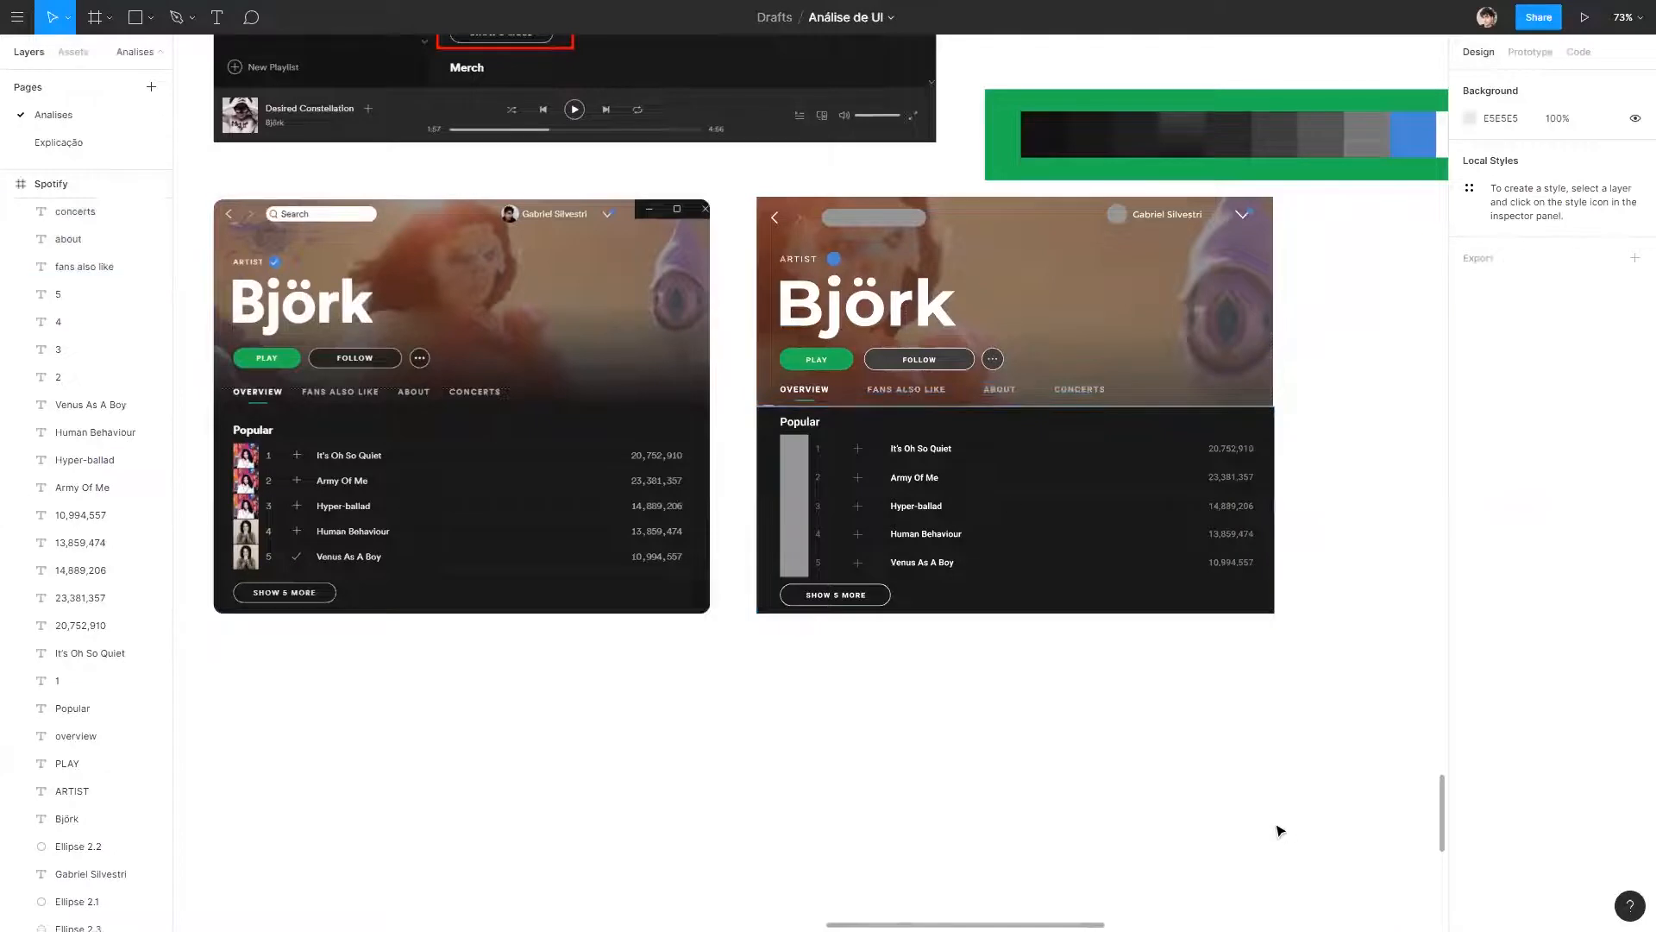
# Fill the wireframe's Follow button and the round more-options button with the dark tone 241F1D sampled from the original Follow button.
pyautogui.click(893, 367)
pyautogui.keyDown('shift'); pyautogui.click(996, 357); pyautogui.keyUp('shift')
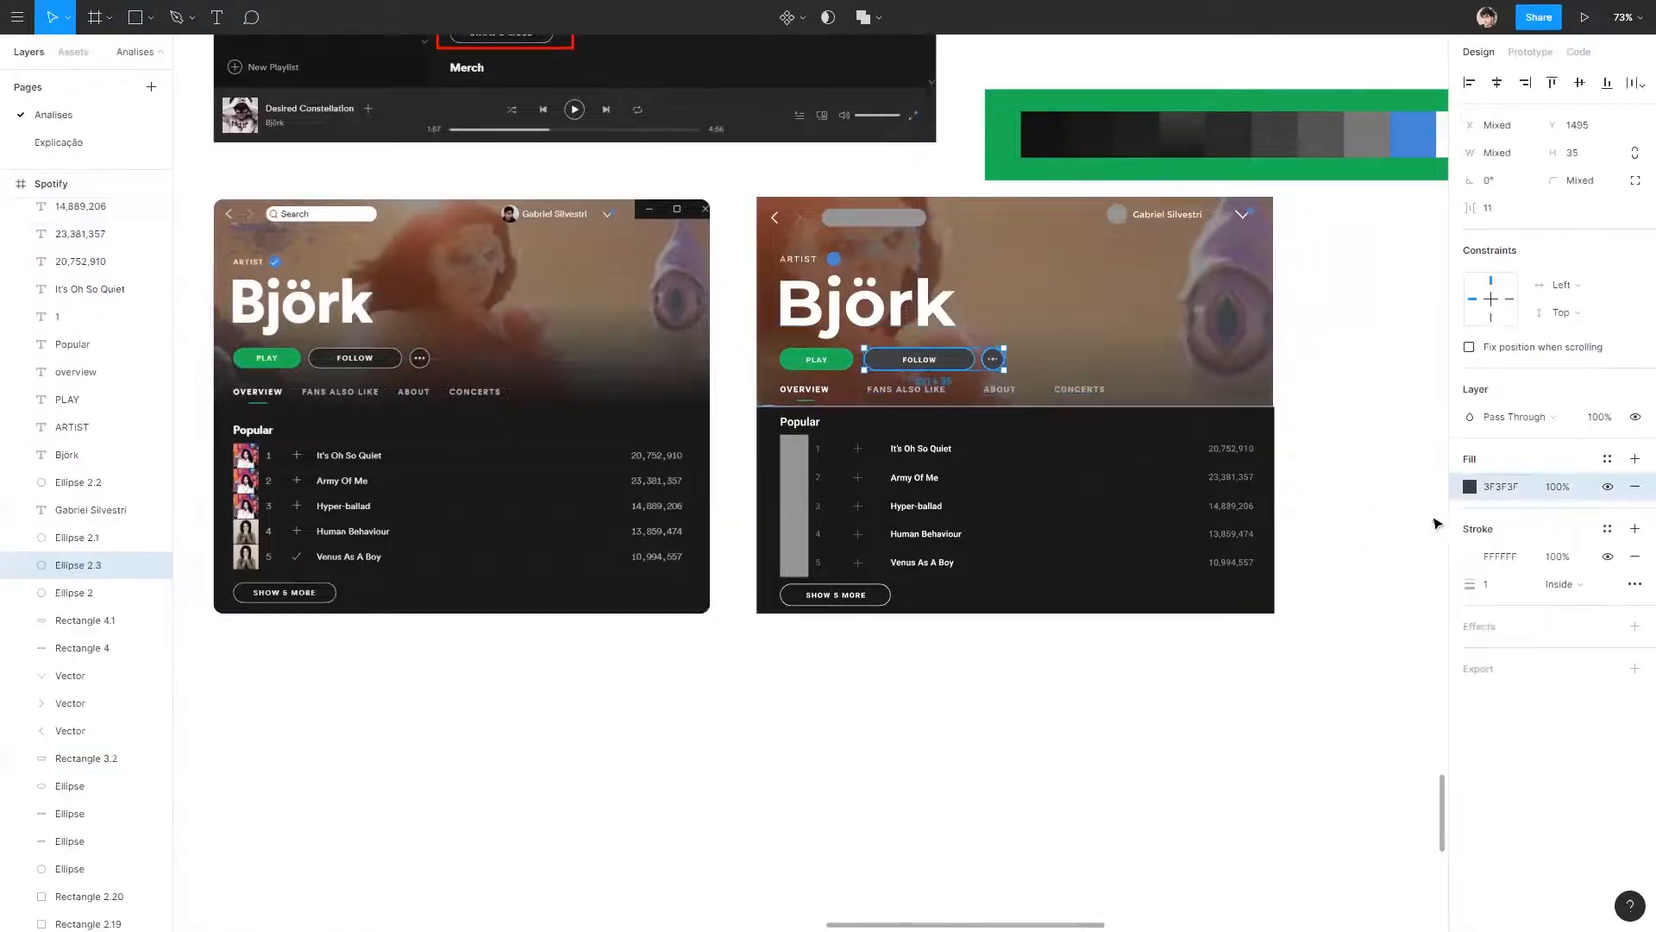
pyautogui.click(1469, 486)
pyautogui.click(1266, 739)
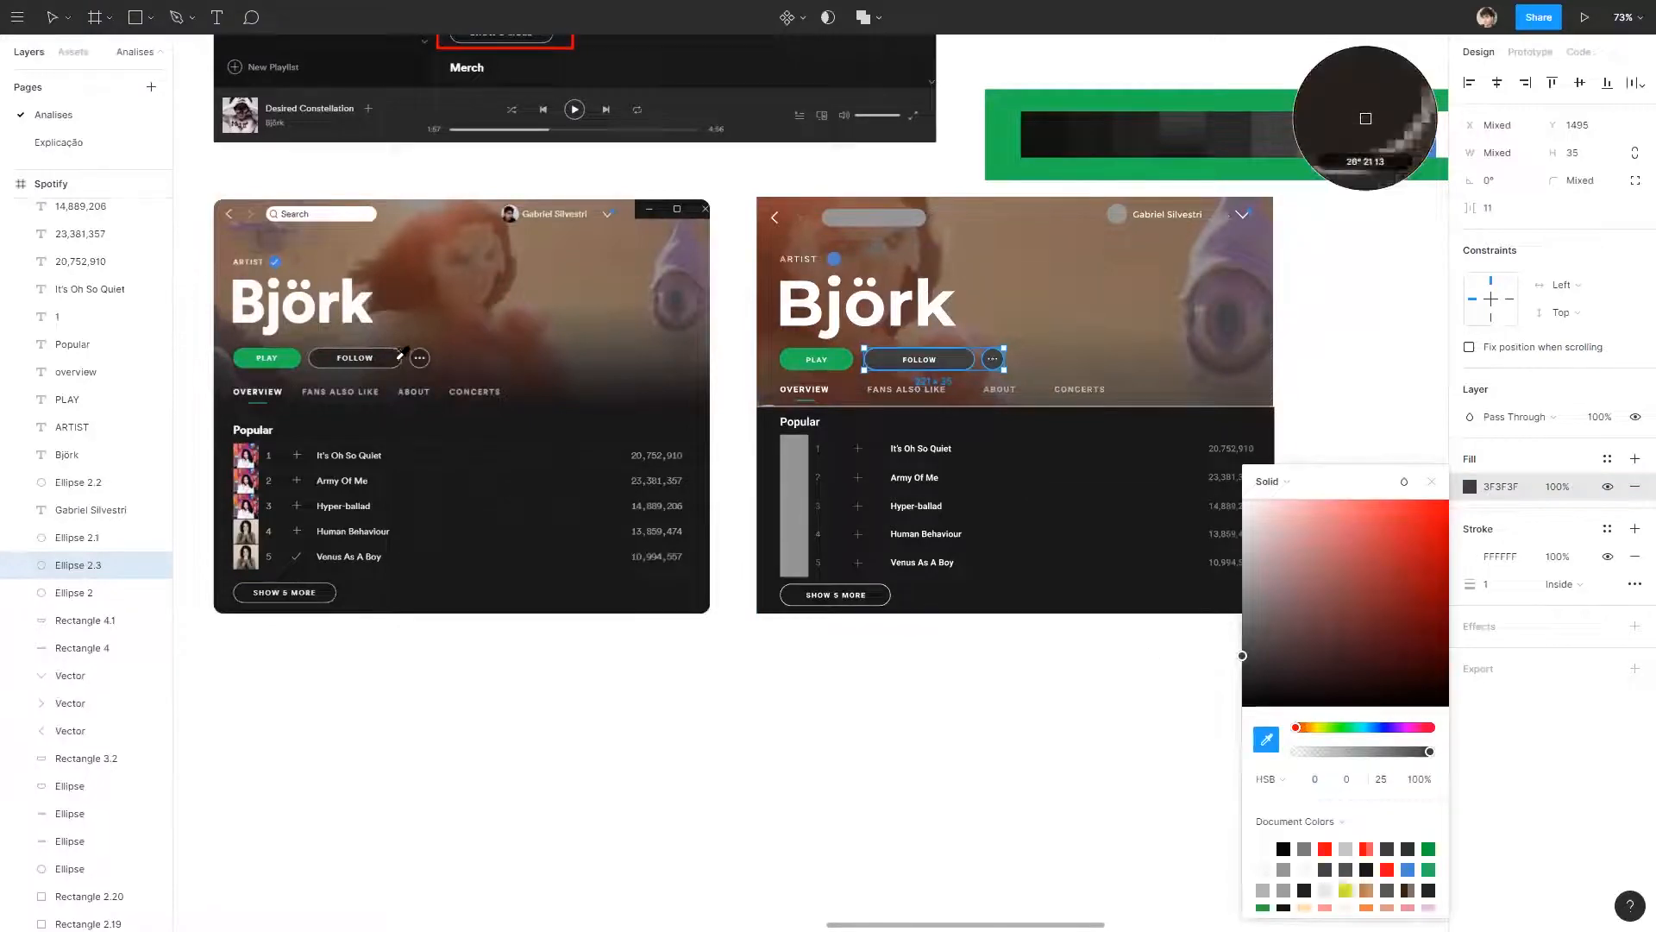
pyautogui.click(397, 356)
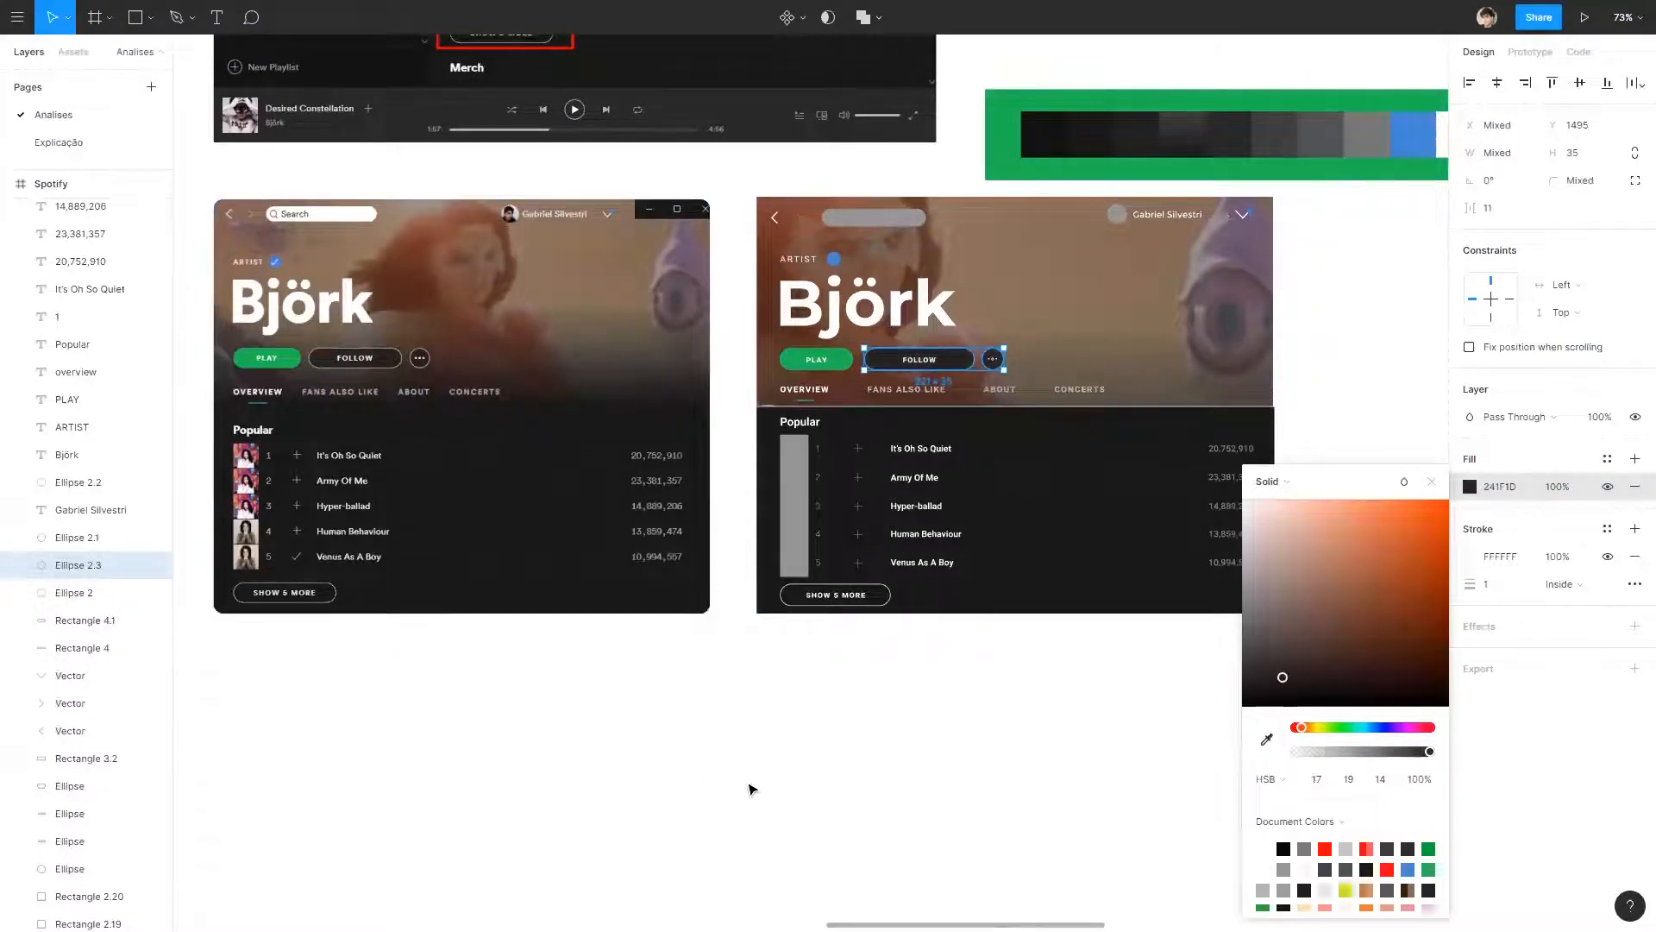
pyautogui.click(749, 779)
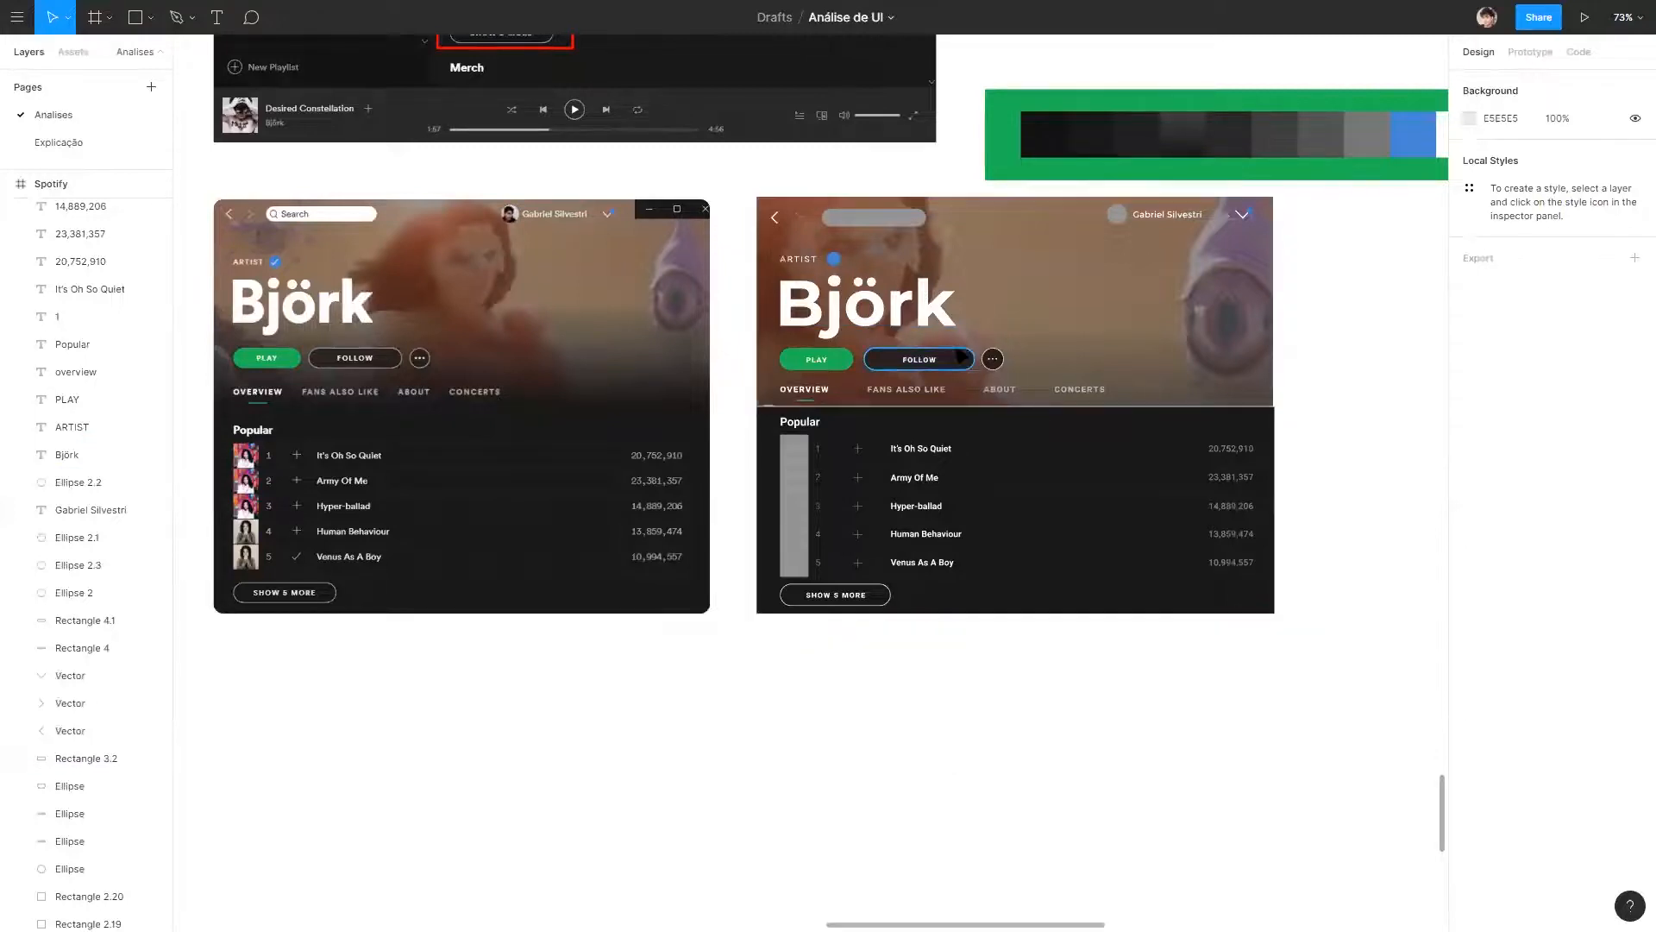
# Change the fill of the search bar in the wireframe's header to white from the document colours.
pyautogui.click(888, 219)
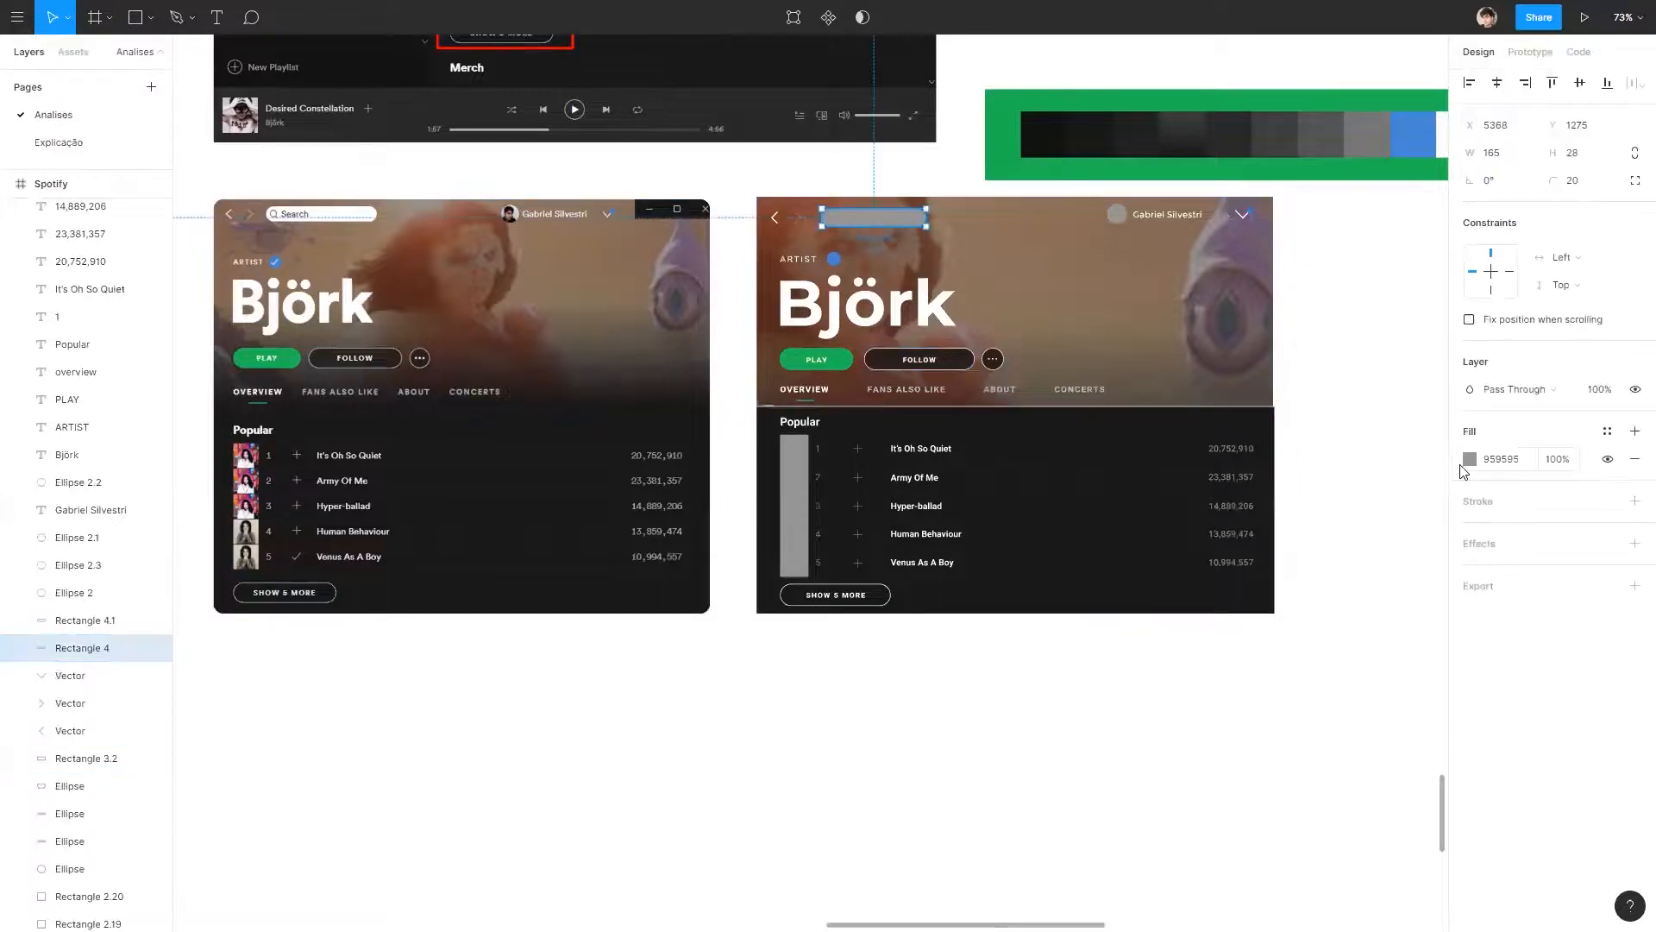
pyautogui.click(1469, 460)
pyautogui.click(1263, 830)
pyautogui.click(928, 792)
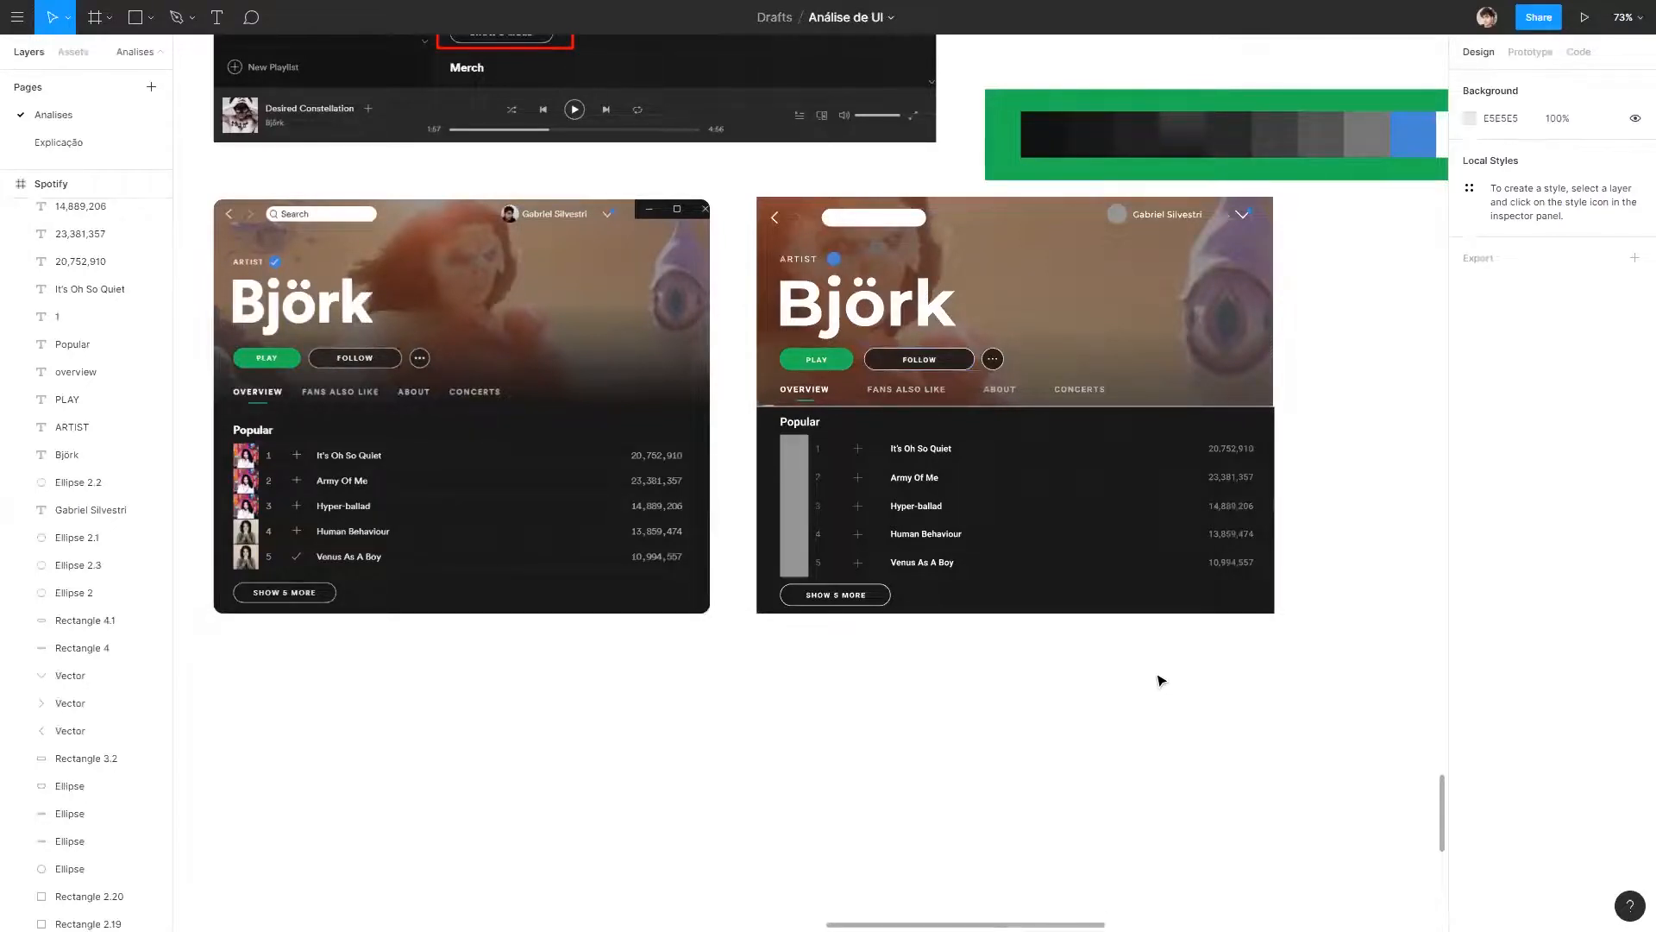
# Compare the coloured wireframe with the original Björk artist screen, checking header, buttons and overall layout.
pyautogui.moveTo(524, 324); pyautogui.dragTo(954, 300)
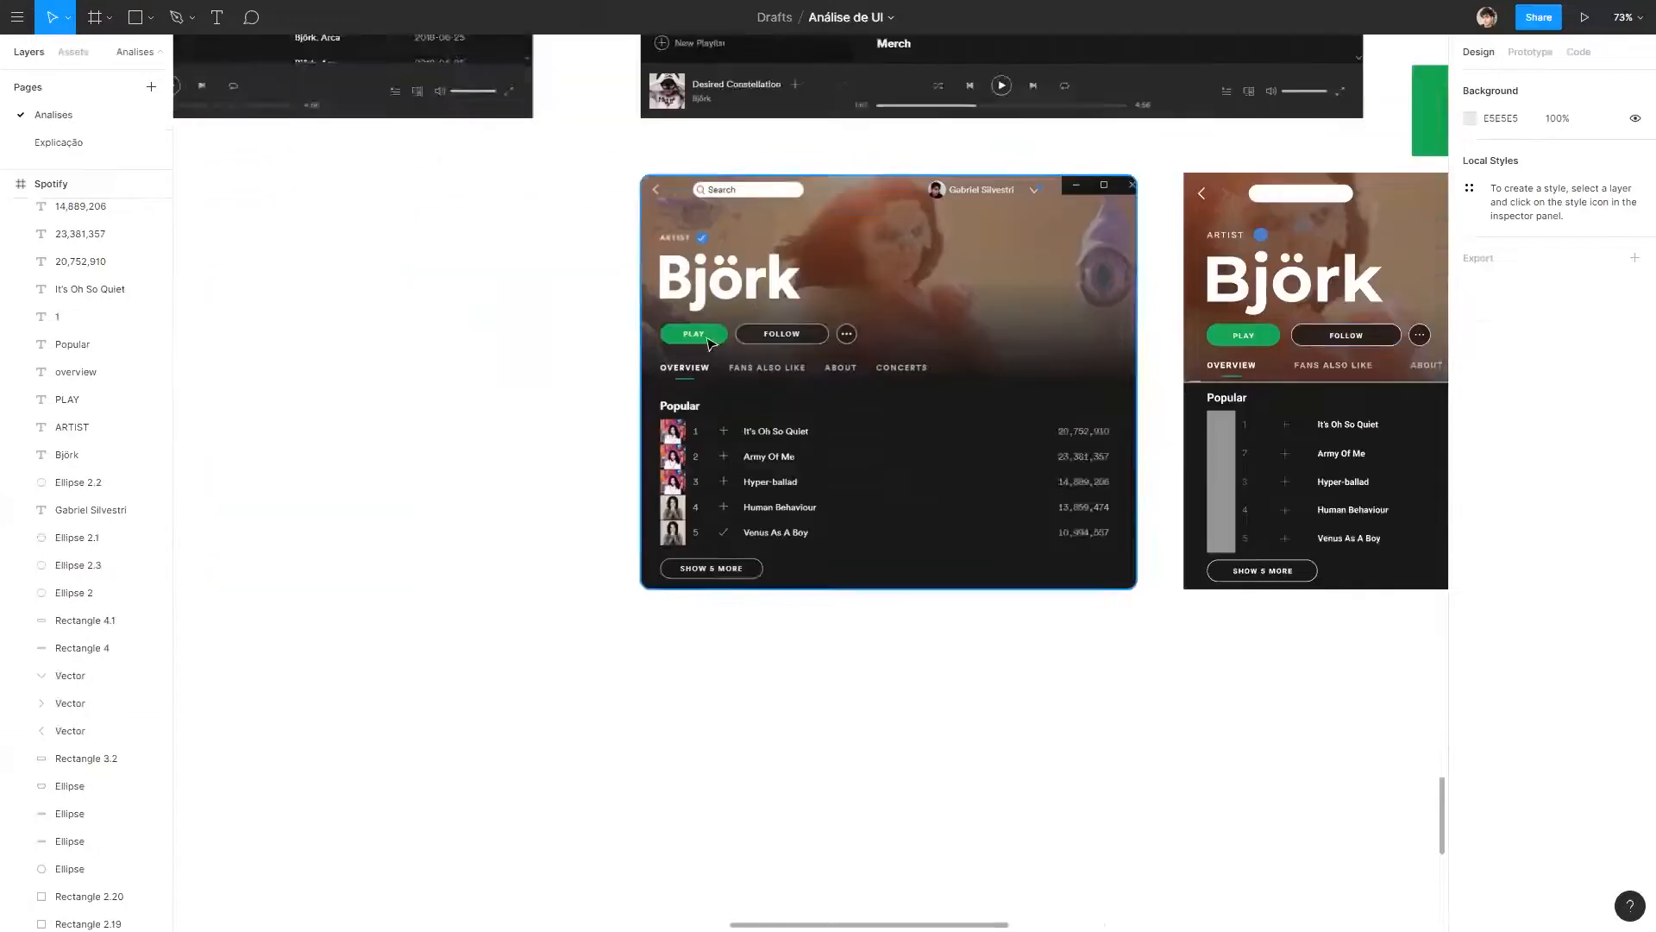
pyautogui.scroll(5, 749, 310)
pyautogui.scroll(-6, 920, 239)
pyautogui.moveTo(1372, 215); pyautogui.dragTo(798, 160)
pyautogui.scroll(1, 949, 142)
pyautogui.click(996, 130)
pyautogui.click(1143, 281)
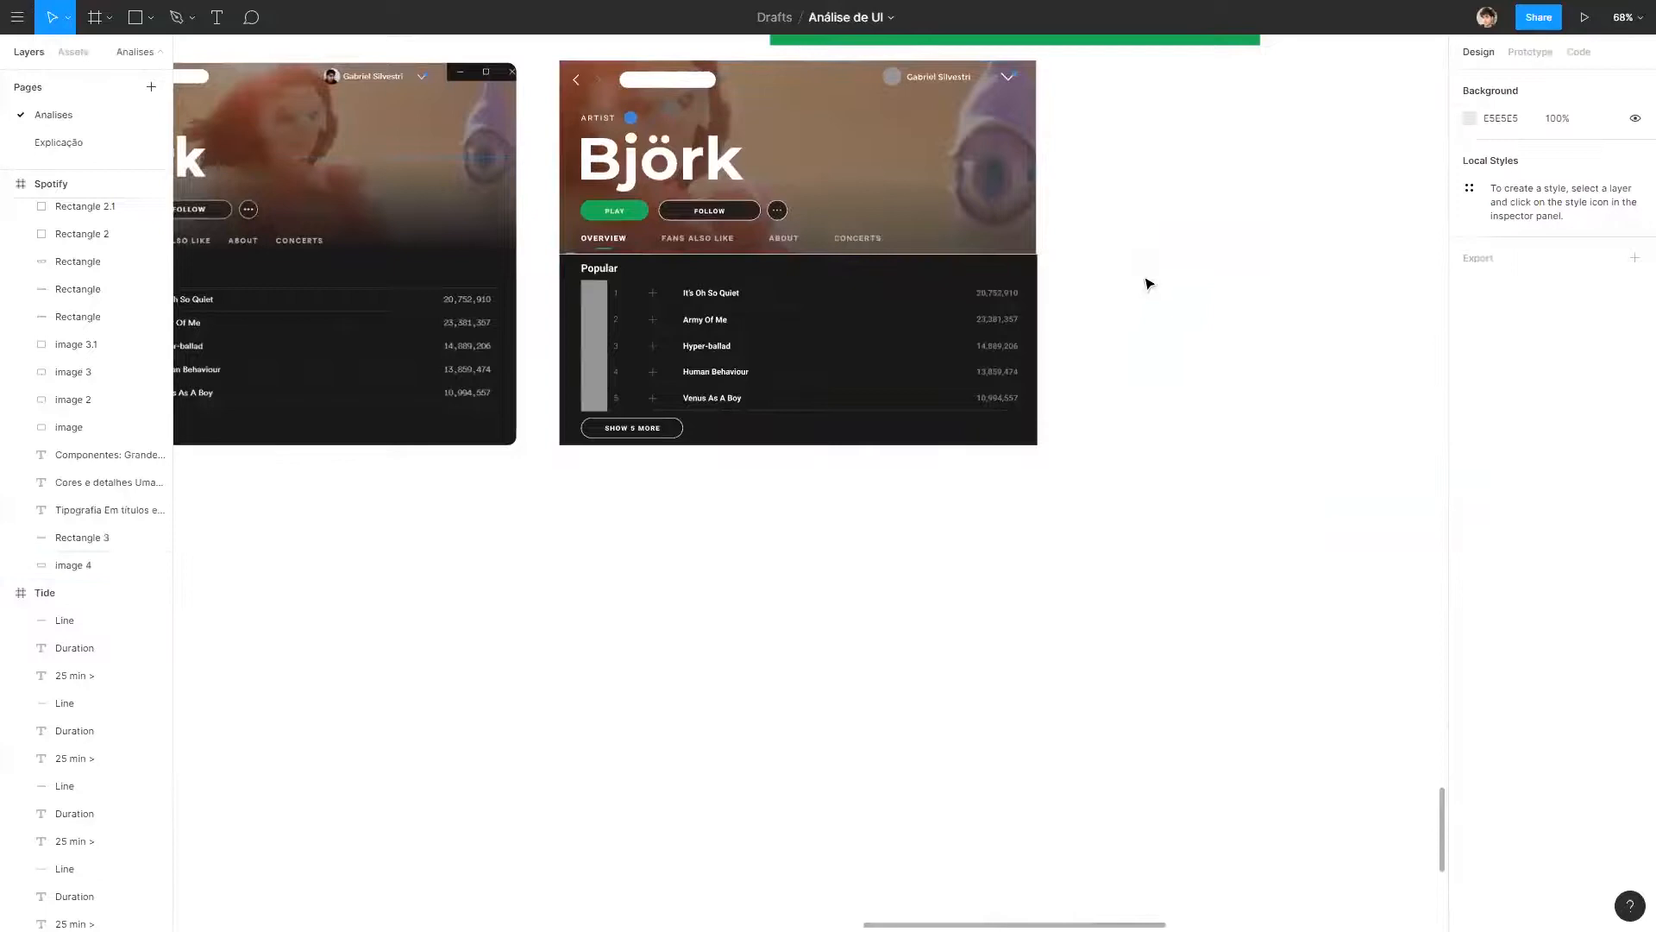
pyautogui.scroll(2, 1164, 328)
pyautogui.hscroll(-3, 1164, 327)
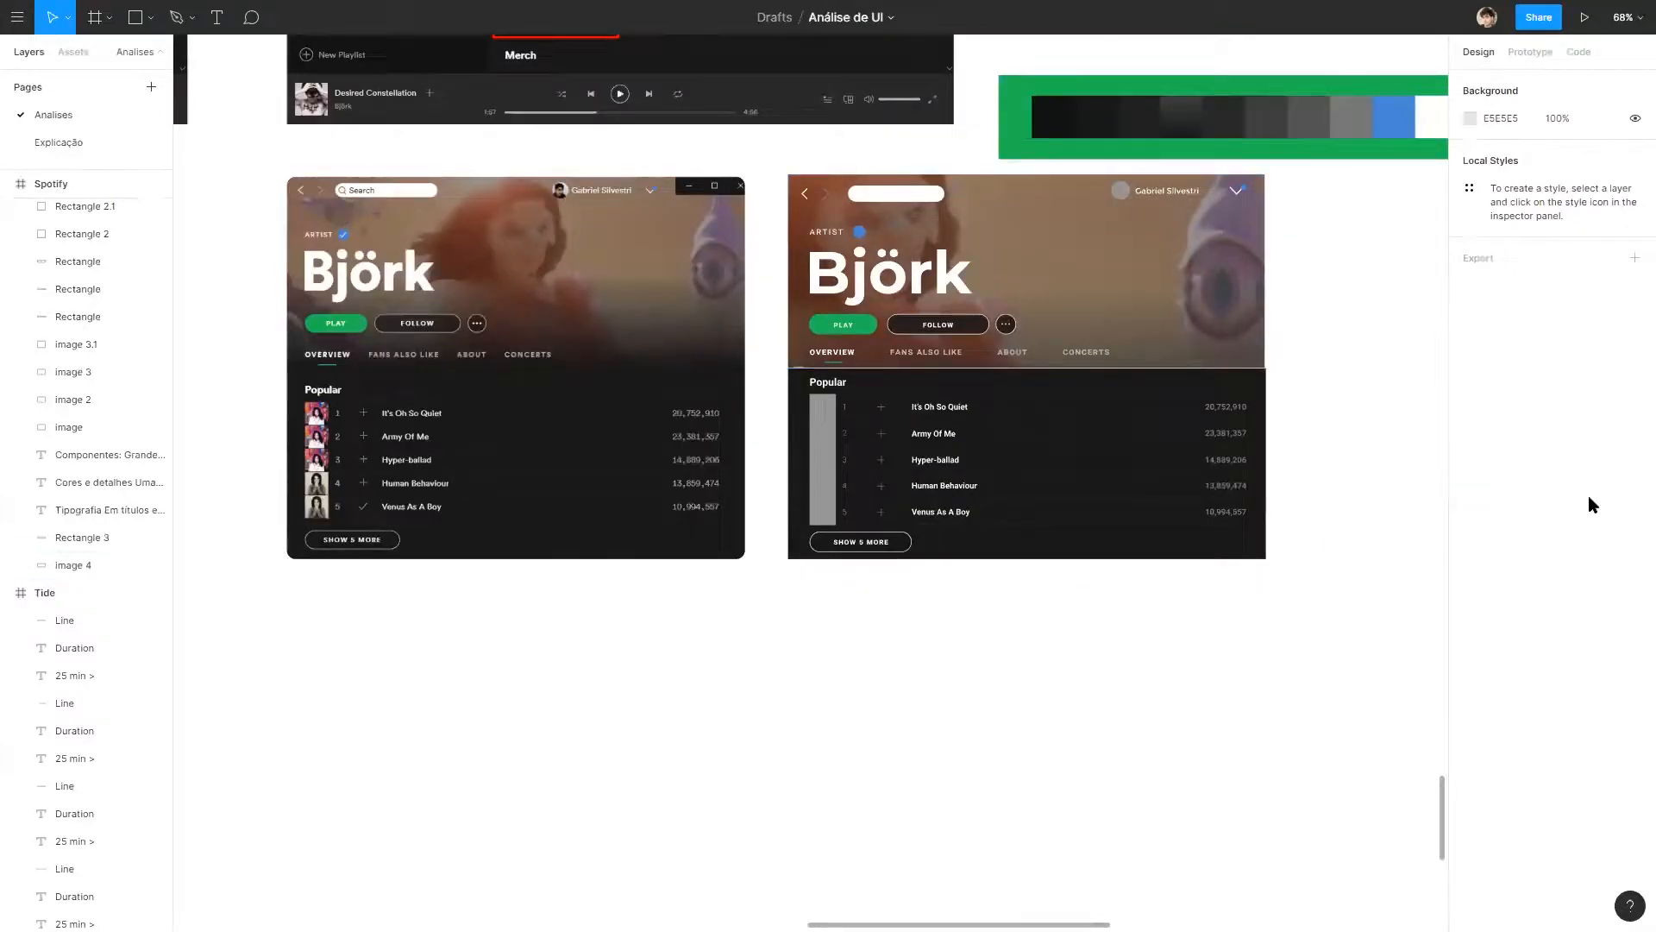
pyautogui.moveTo(450, 288); pyautogui.dragTo(486, 311)
pyautogui.scroll(2, 485, 310)
pyautogui.scroll(-4, 854, 358)
pyautogui.scroll(3, 888, 350)
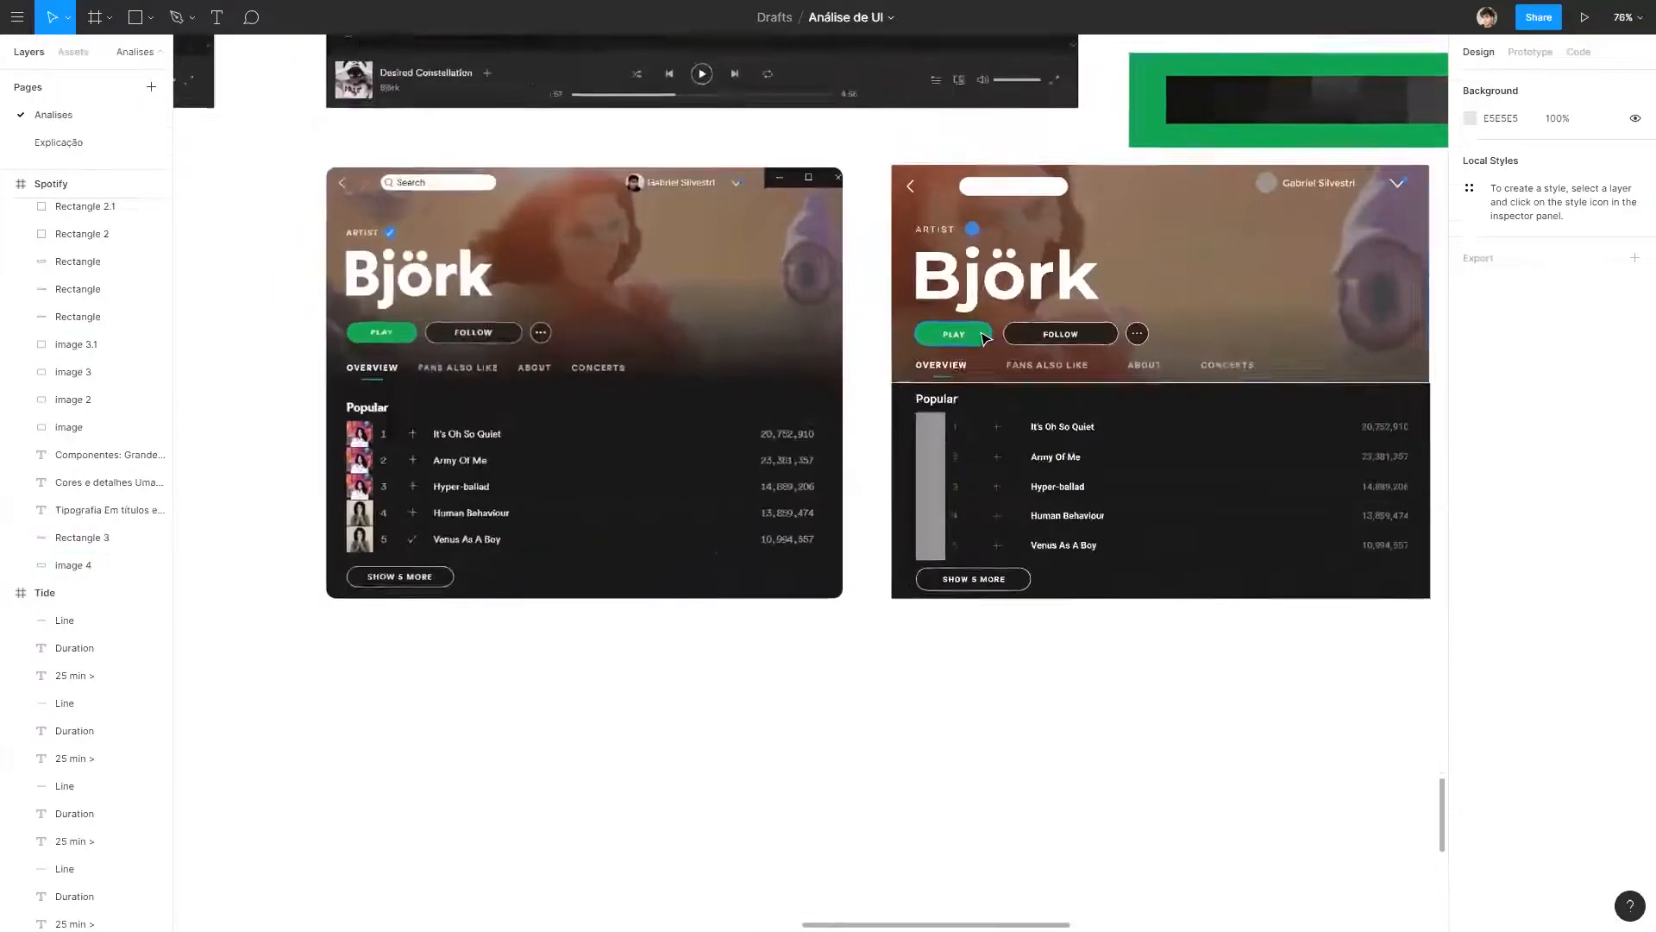
pyautogui.hscroll(3, 992, 723)
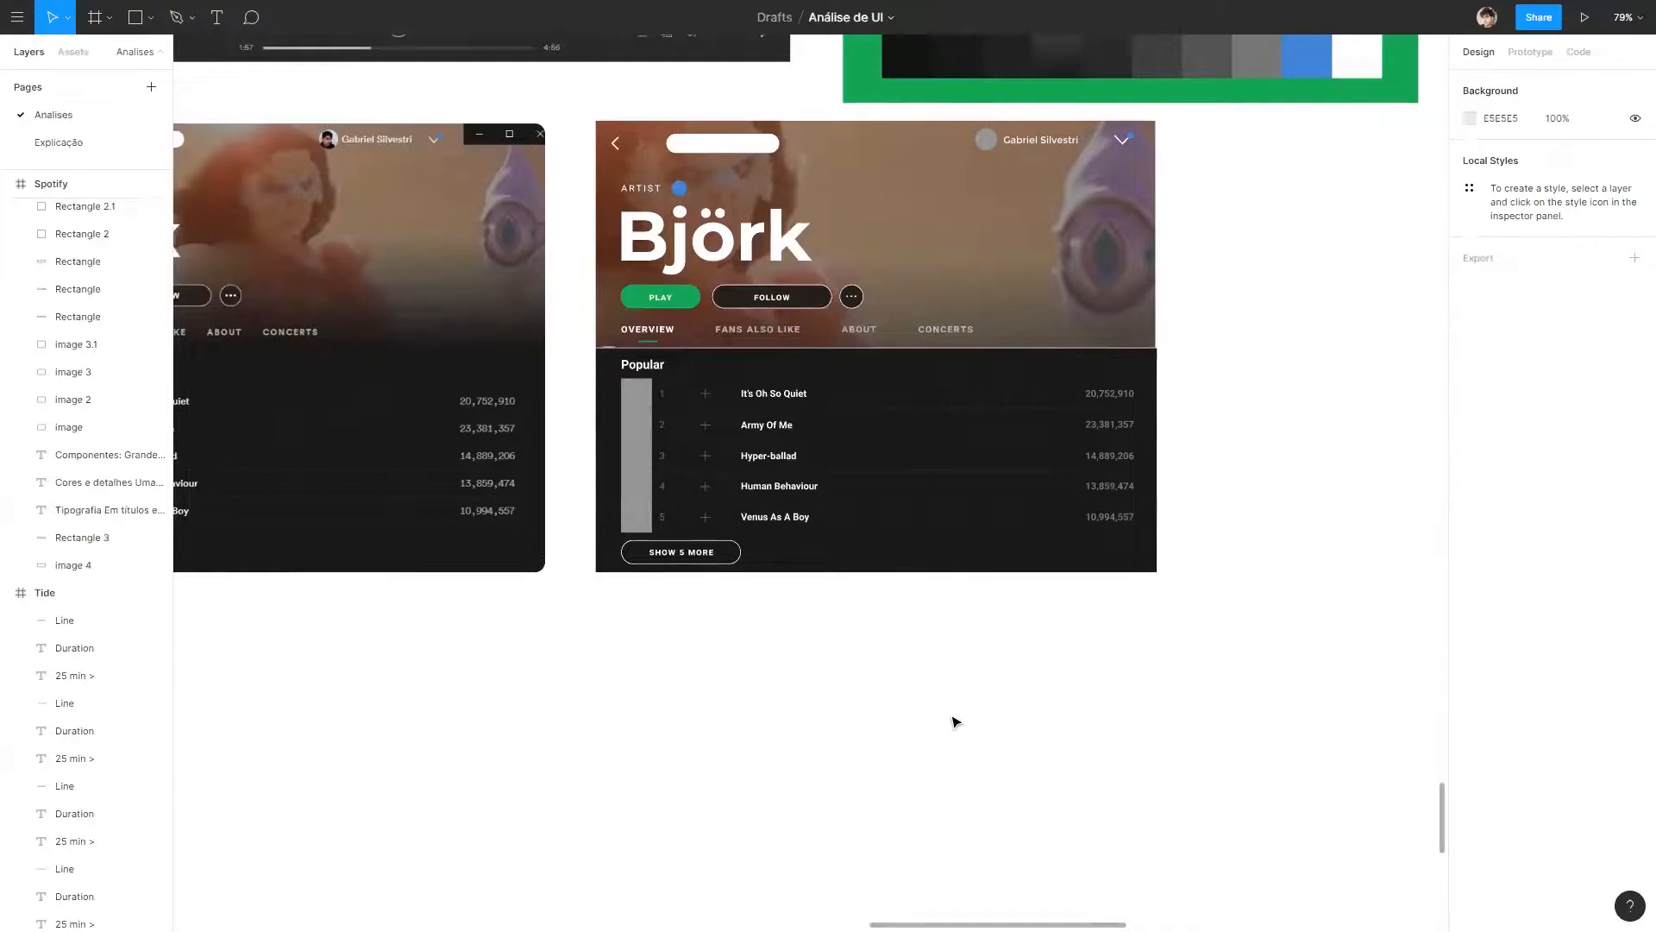
pyautogui.hscroll(-2, 722, 406)
# Examine the Popular track lists of the original and the wireframe close up, comparing text, spacing and divider lines.
pyautogui.scroll(5, 931, 374)
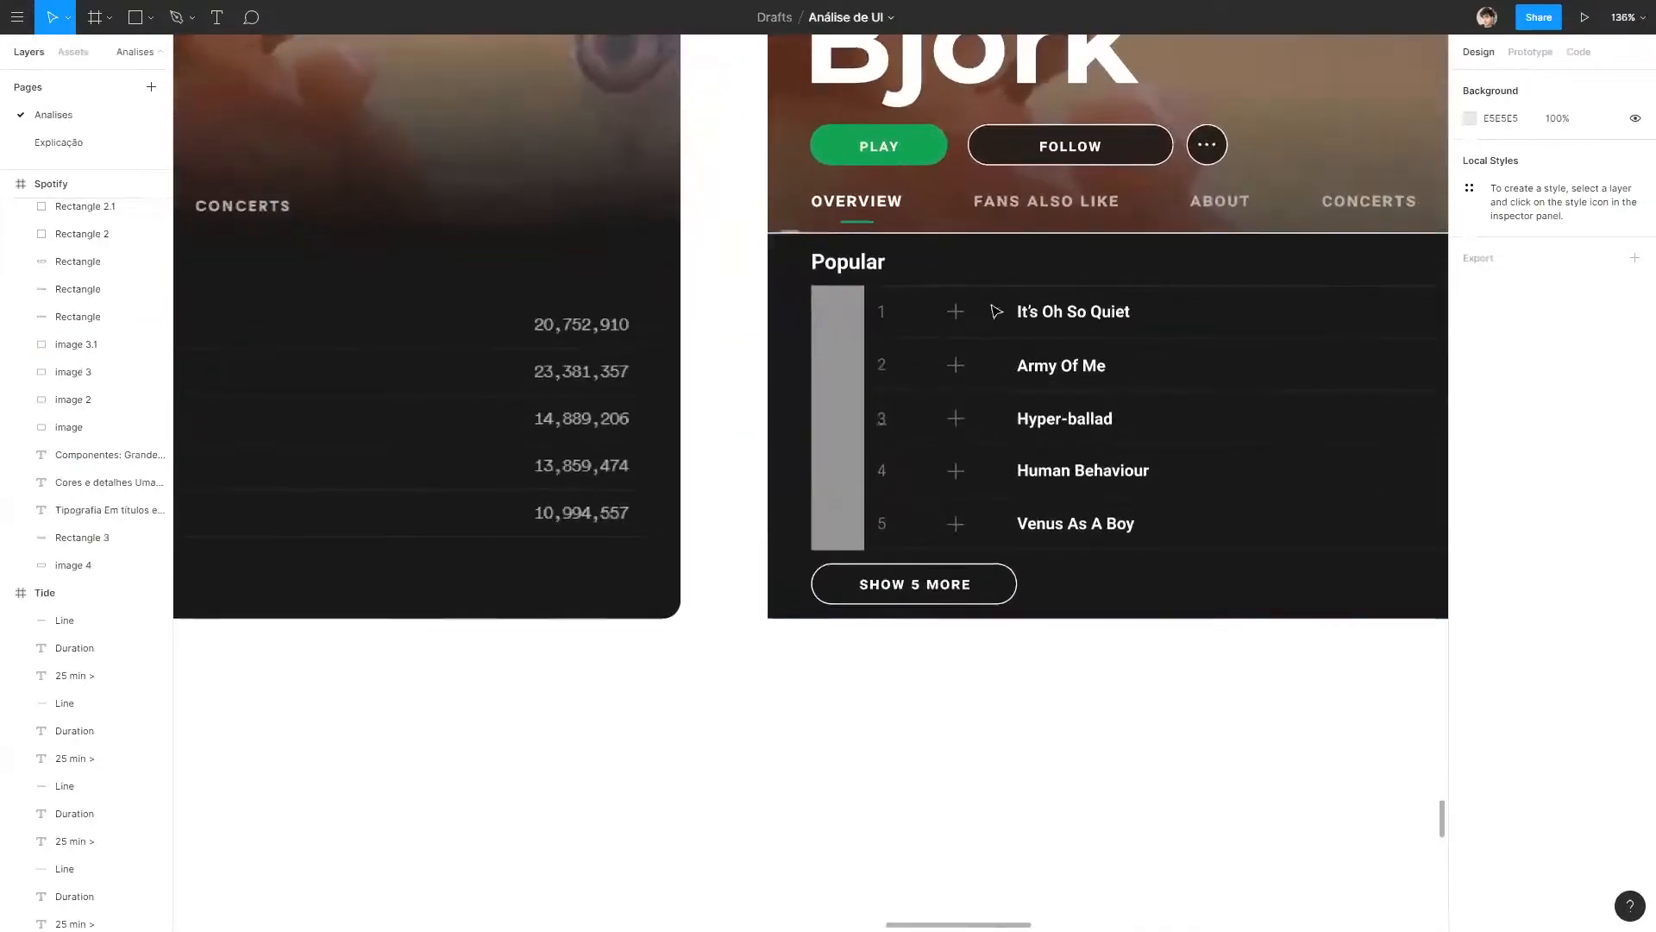
pyautogui.hscroll(-5, 832, 483)
pyautogui.hscroll(1, 652, 339)
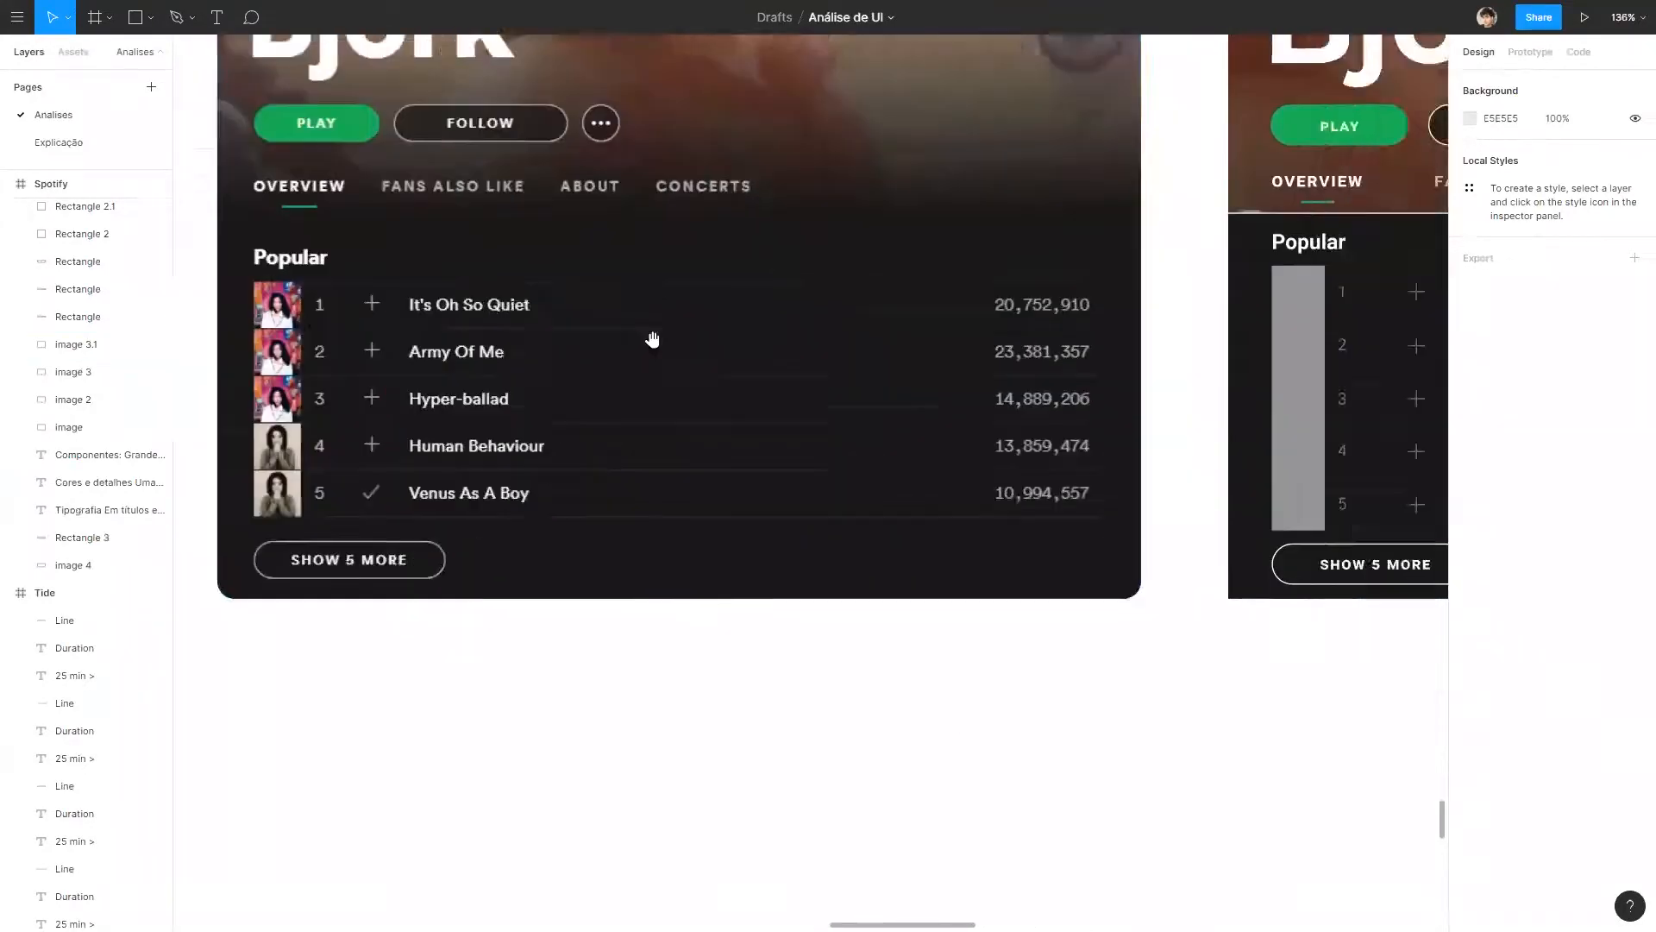
pyautogui.hscroll(5, 652, 339)
pyautogui.scroll(-2, 1250, 303)
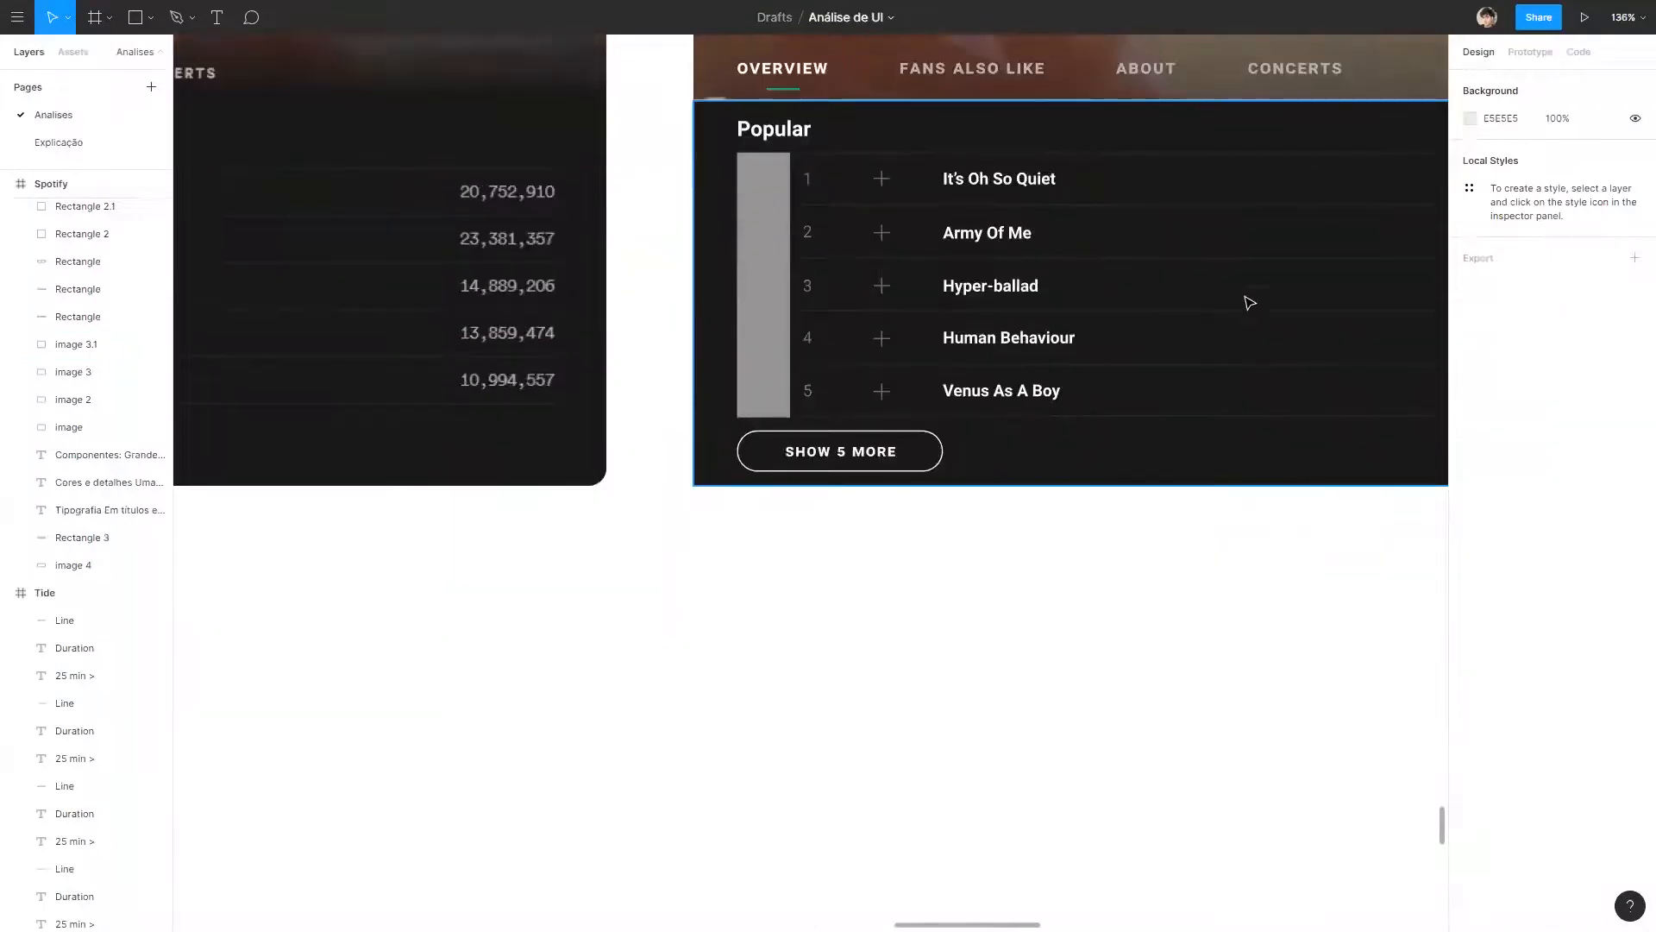
pyautogui.scroll(-10, 1190, 339)
pyautogui.moveTo(1216, 417); pyautogui.dragTo(800, 537)
# Review the finished wireframe in the context of the Spotify board, alongside the palette and the source screenshots.
pyautogui.scroll(4, 732, 567)
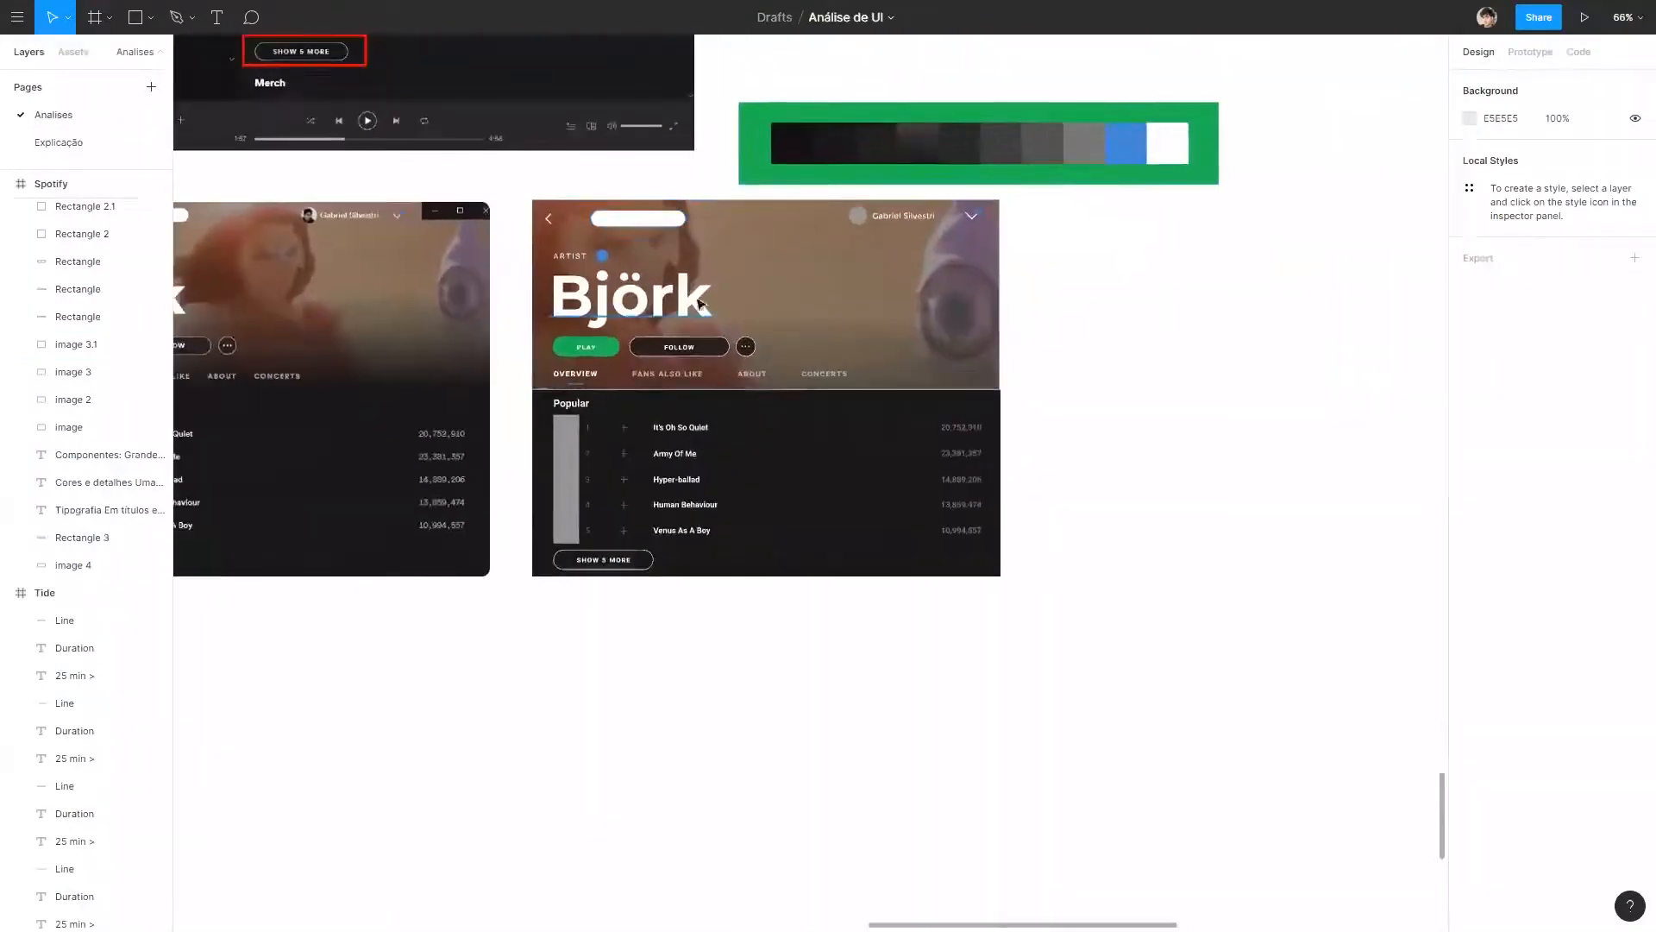
pyautogui.scroll(5, 604, 326)
pyautogui.scroll(-6, 819, 294)
pyautogui.scroll(-3, 825, 293)
pyautogui.scroll(4, 860, 338)
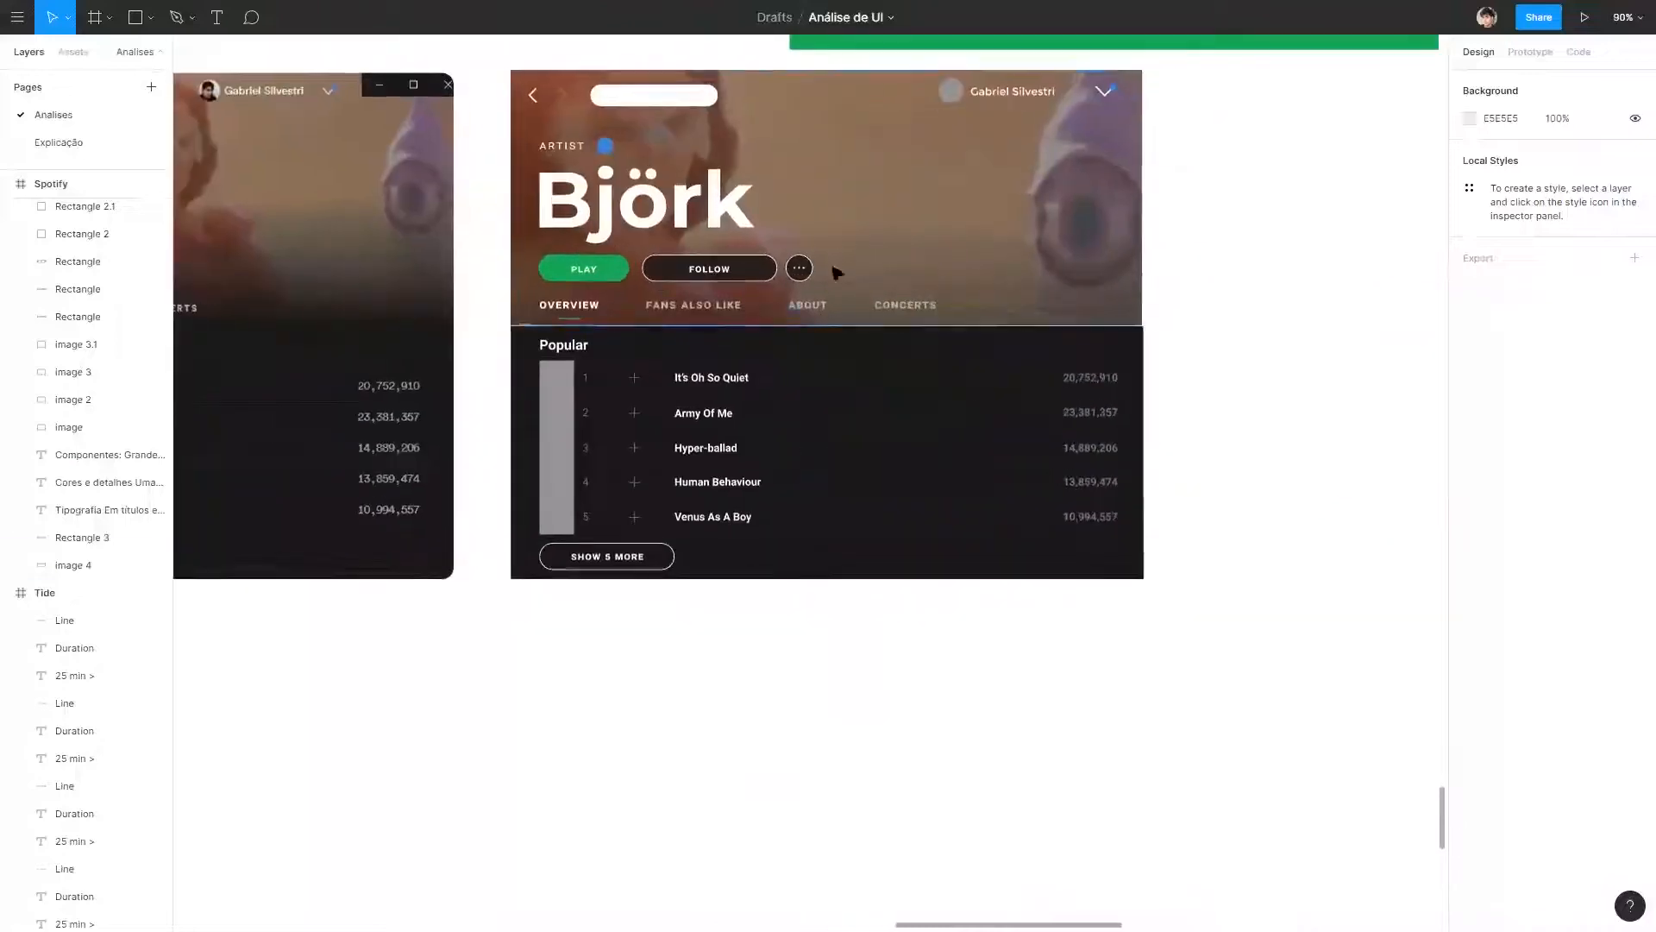
pyautogui.scroll(-6, 809, 233)
pyautogui.scroll(2, 1124, 684)
pyautogui.scroll(-5, 1148, 603)
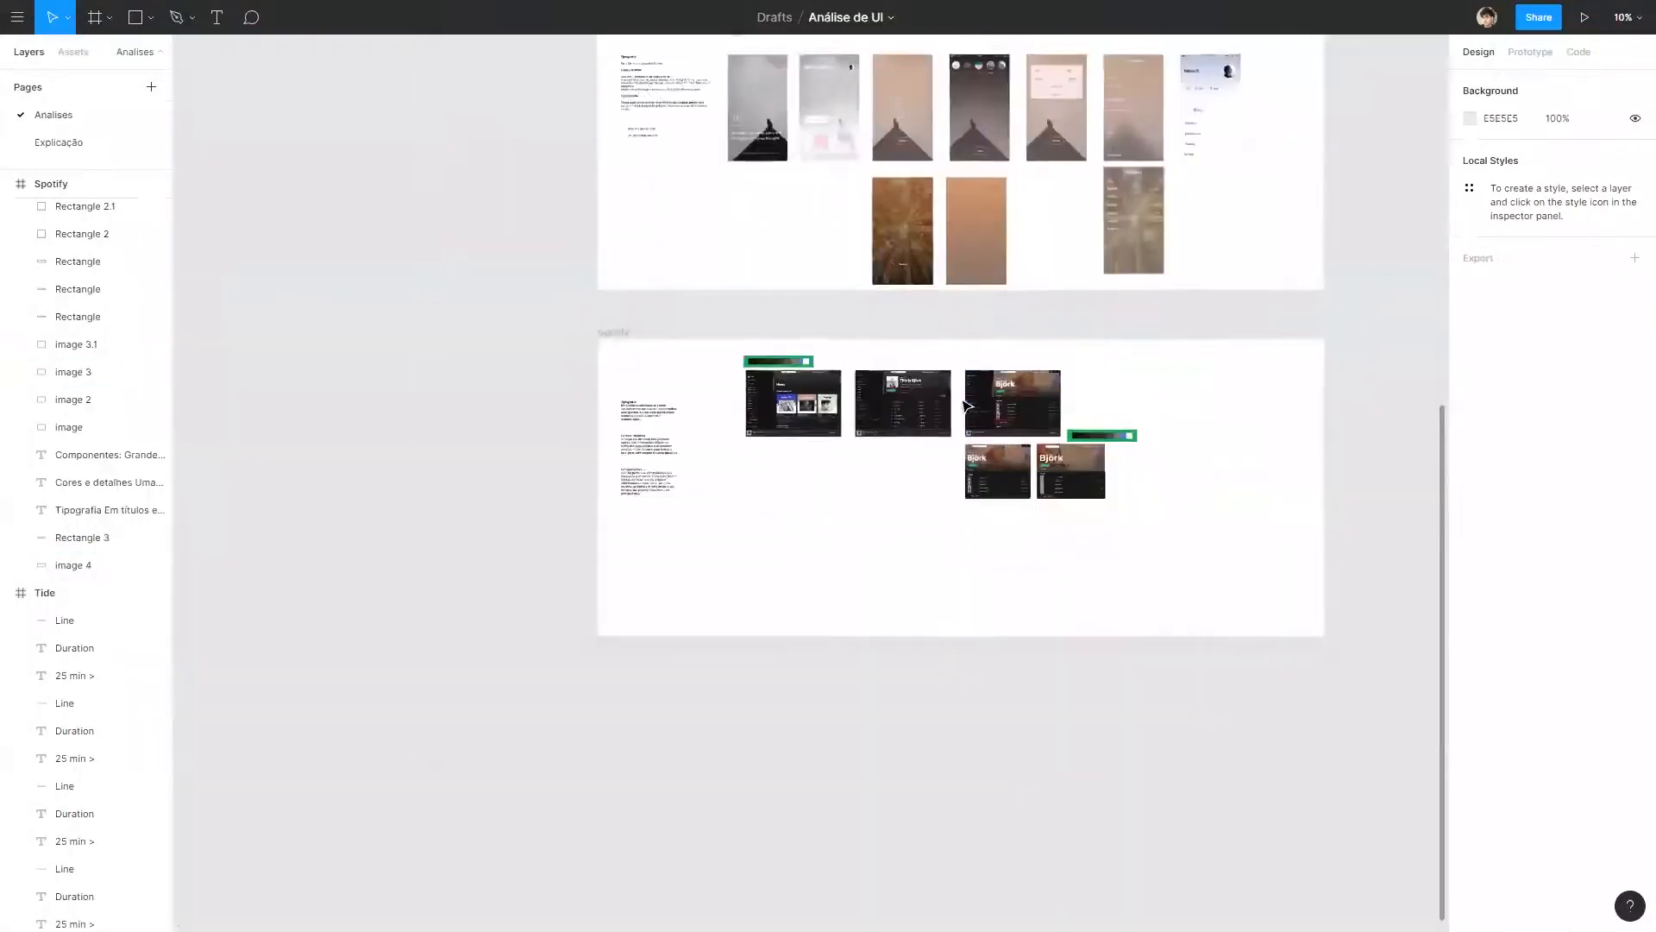
pyautogui.scroll(4, 1151, 509)
pyautogui.scroll(5, 1151, 509)
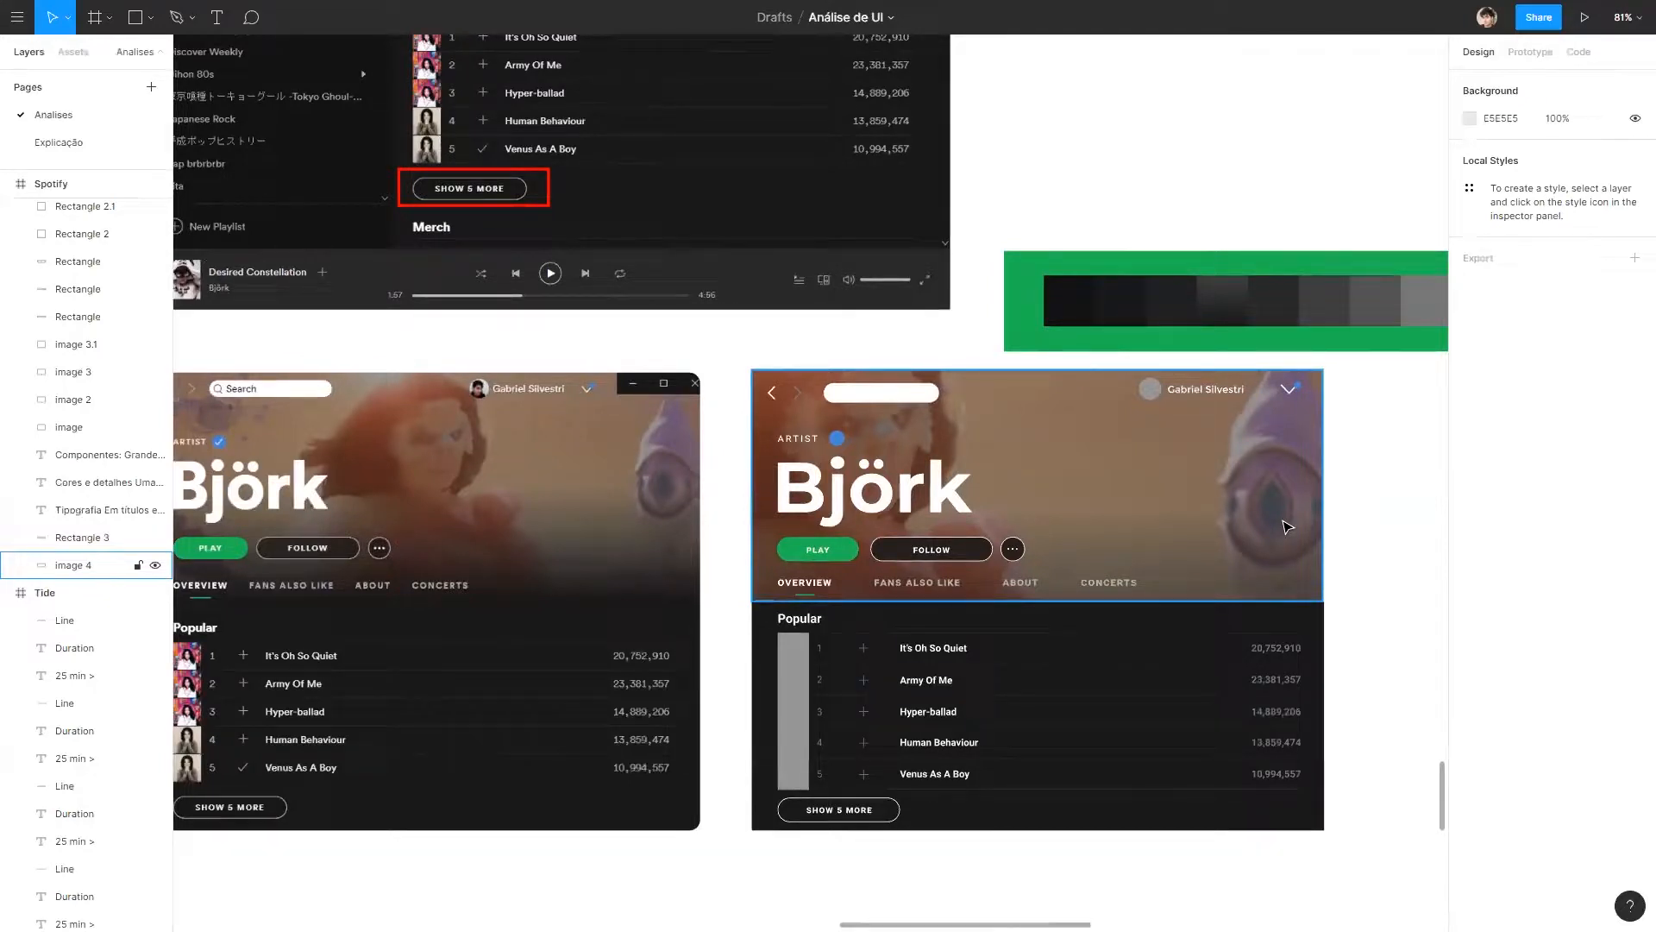
pyautogui.click(666, 53)
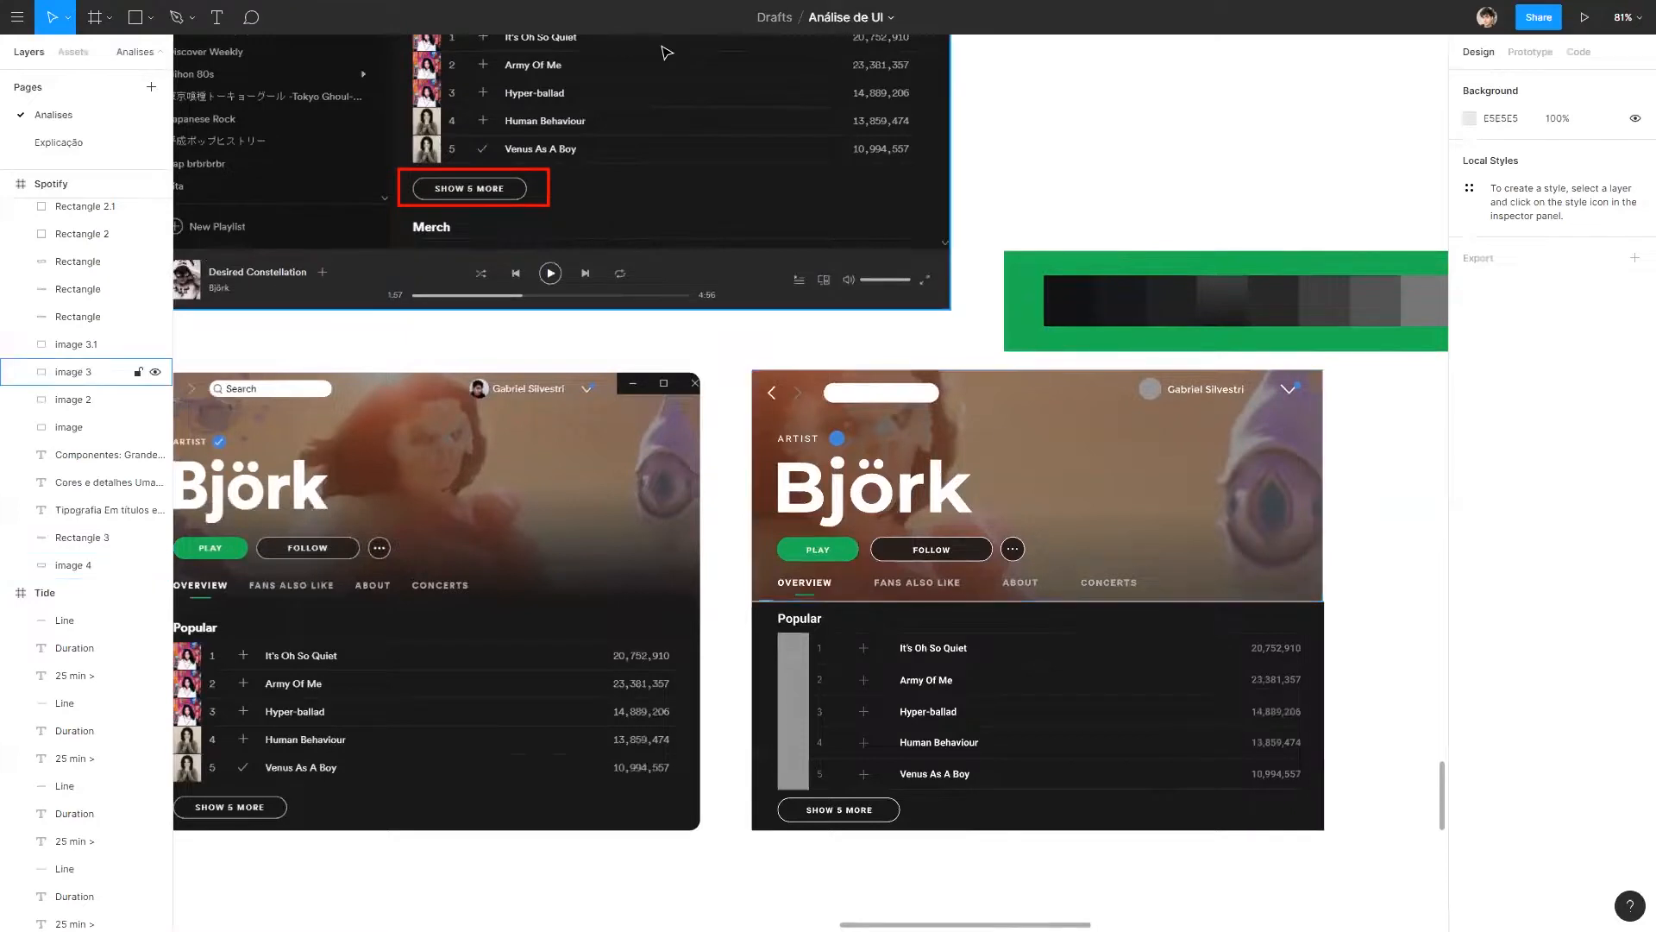